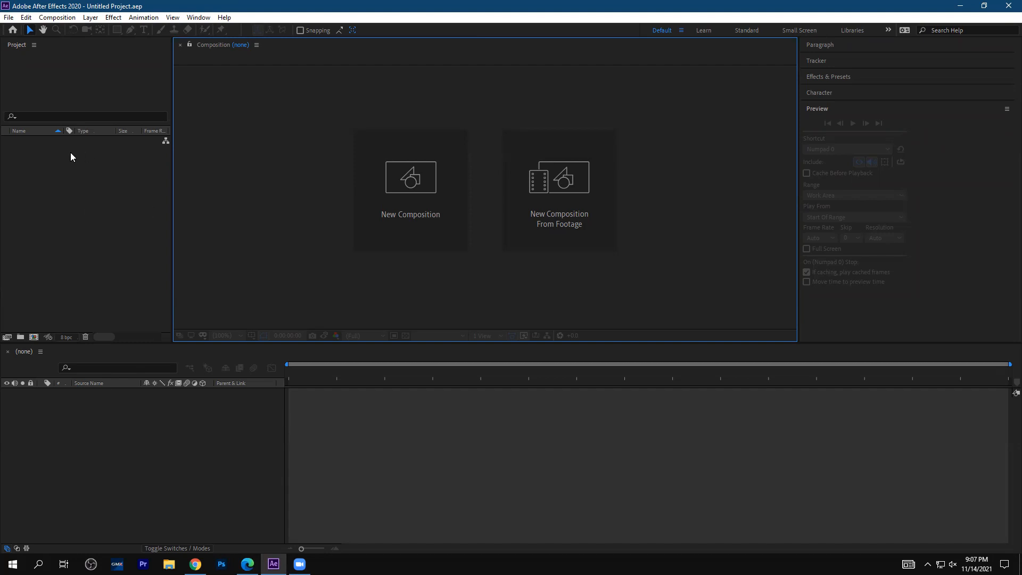
- Open the file import dialog and browse to E:\AFTER EFFECTS ACP CLASS\2.4 Video.zip\EXTRACT FILE\Video
click(221, 467)
double_click(136, 292)
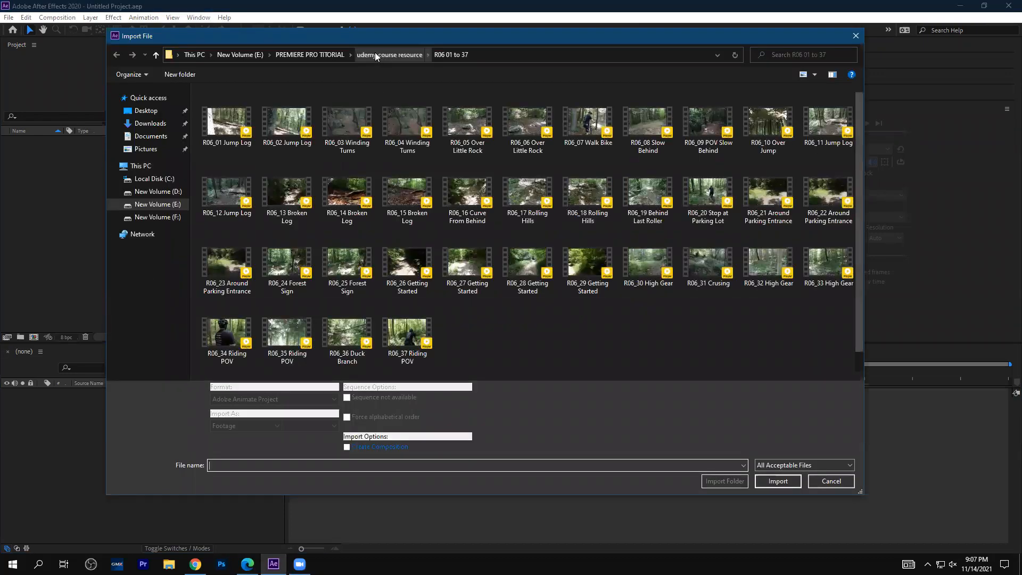
click(375, 54)
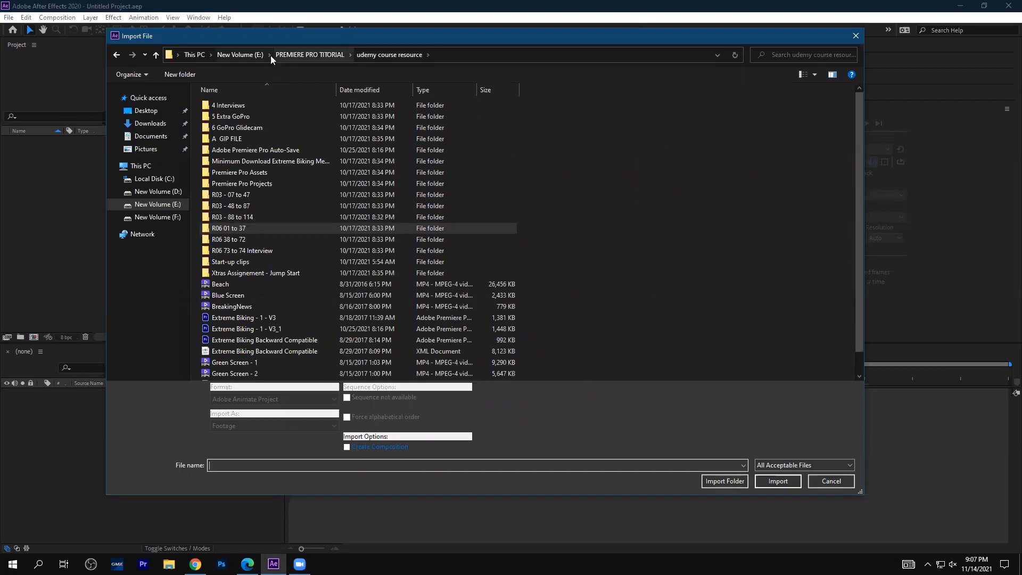
click(314, 54)
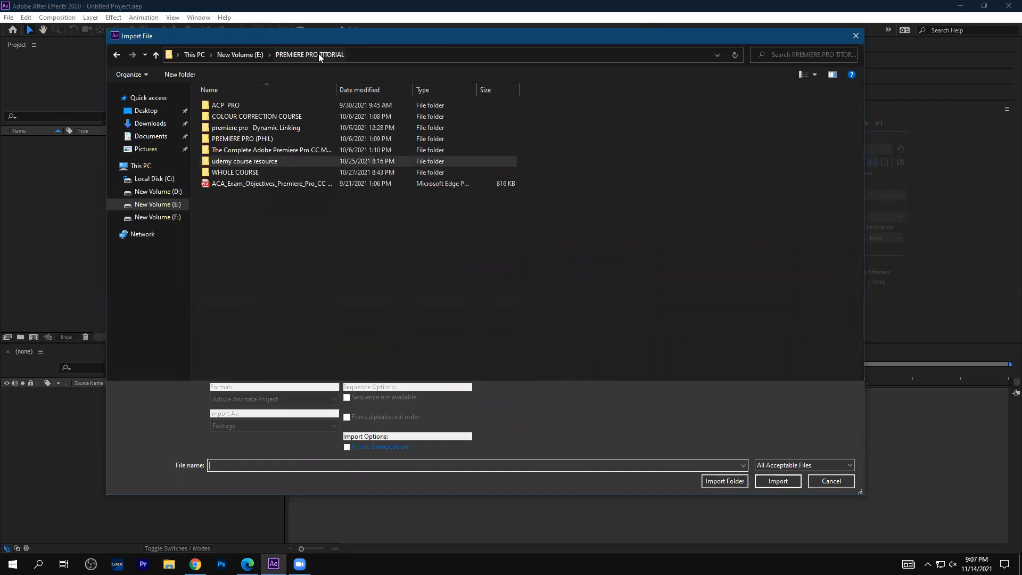
click(170, 205)
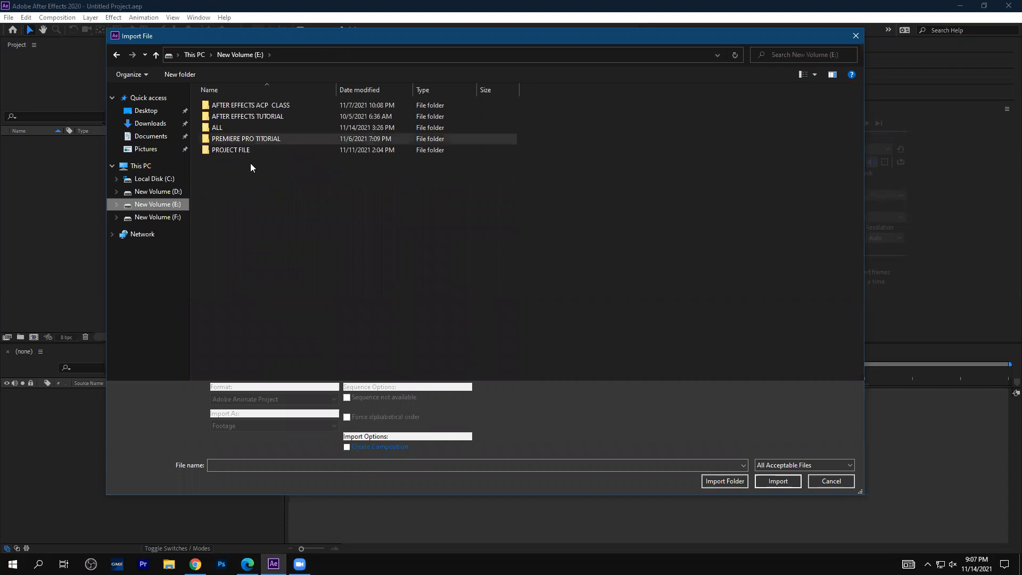
double_click(270, 106)
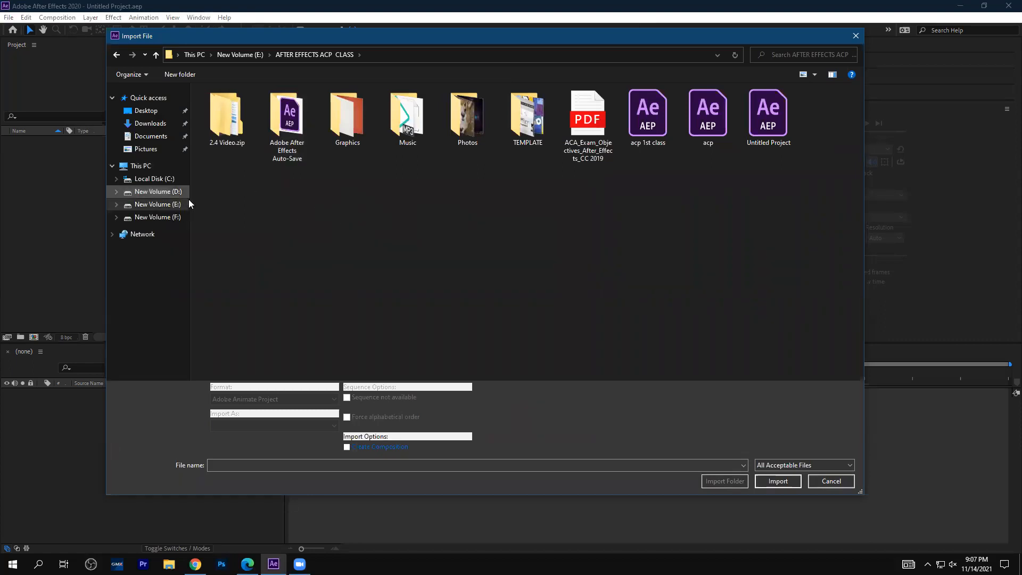
double_click(236, 128)
double_click(247, 105)
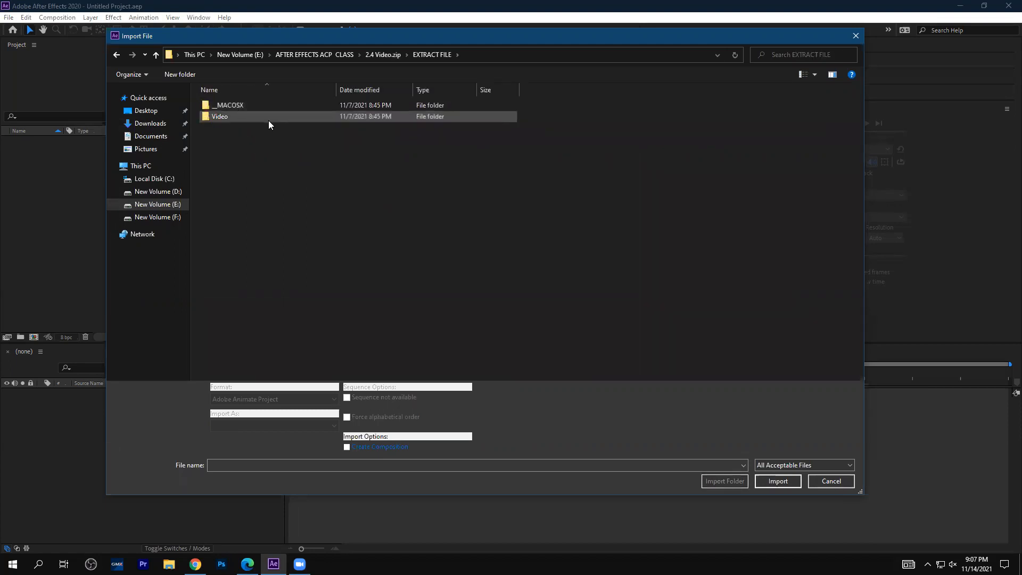
double_click(268, 121)
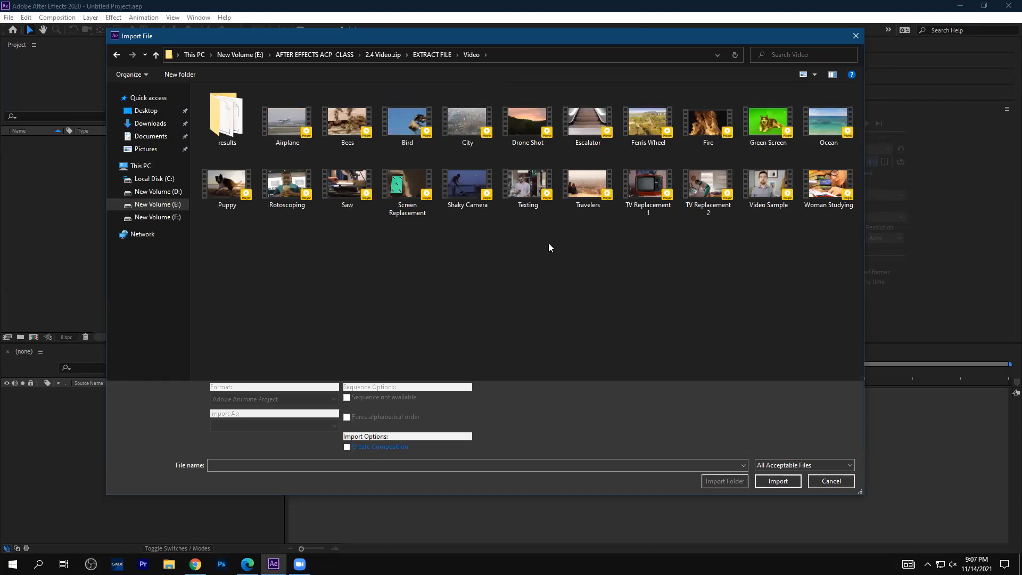
- Import the Airplane, Bees, Bird, City and Drone Shot clips as footage, then clear their selection in the project
click(481, 126)
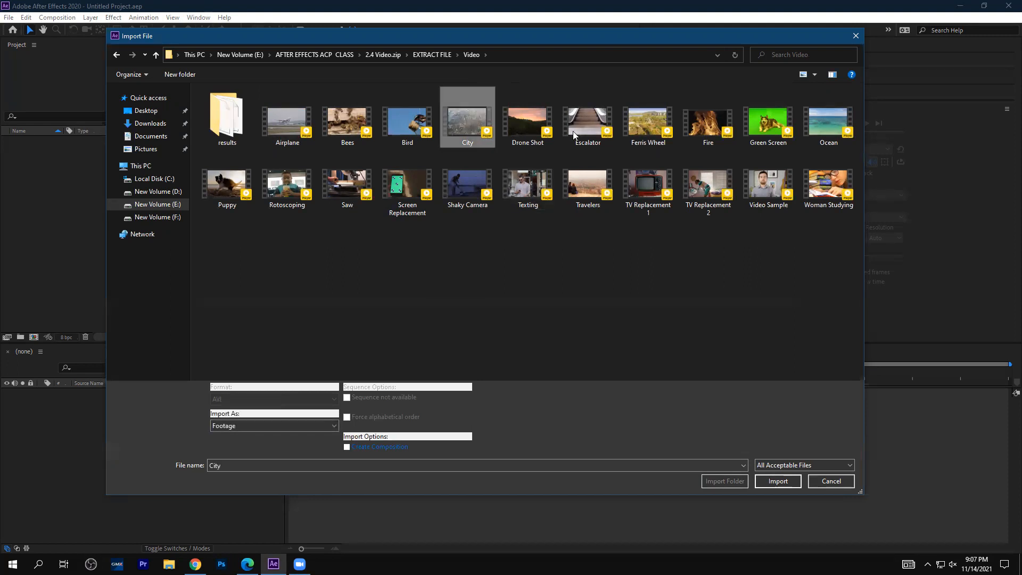
click(527, 134)
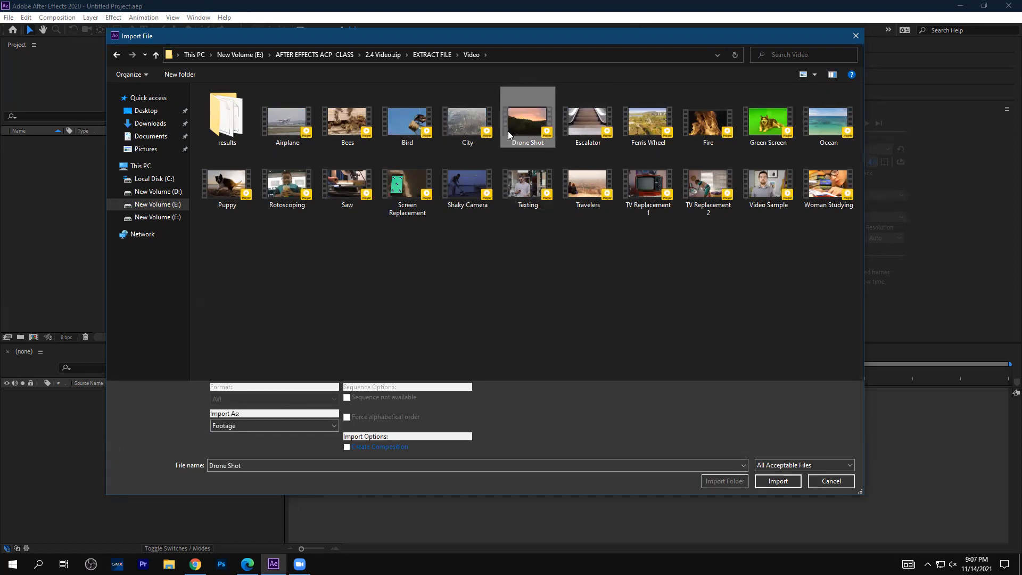
shift+click(279, 123)
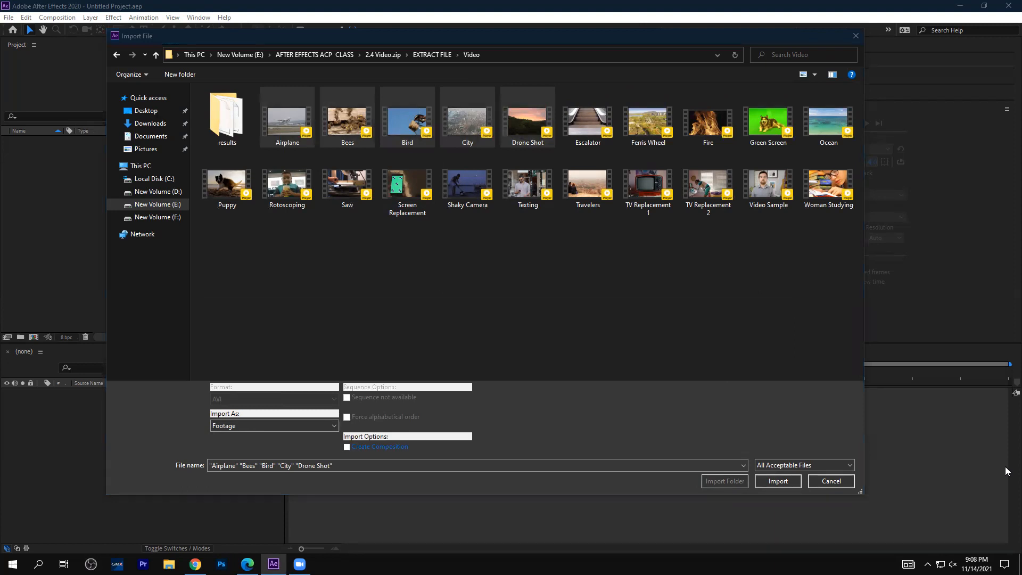
click(777, 482)
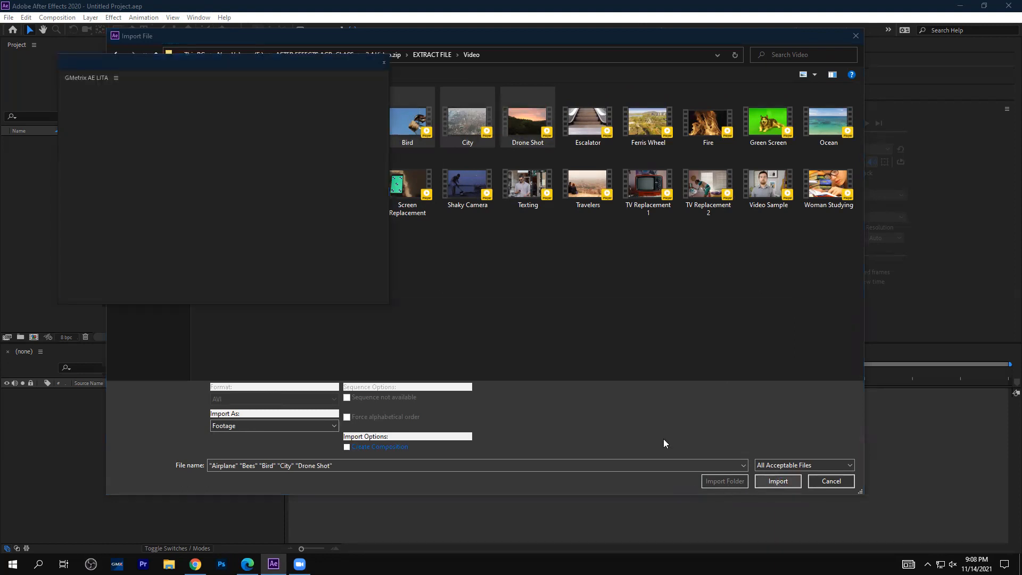
click(777, 481)
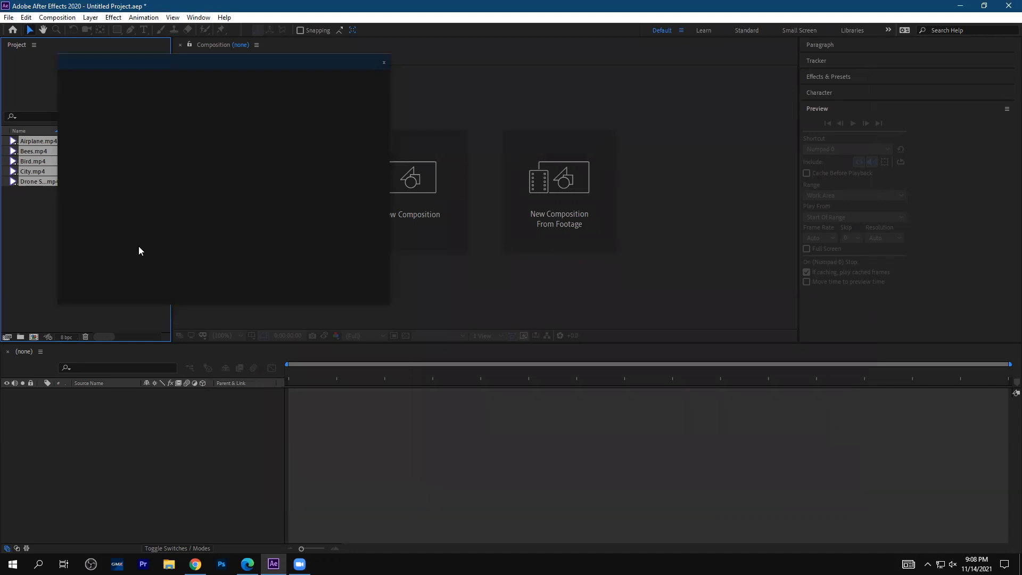
click(26, 238)
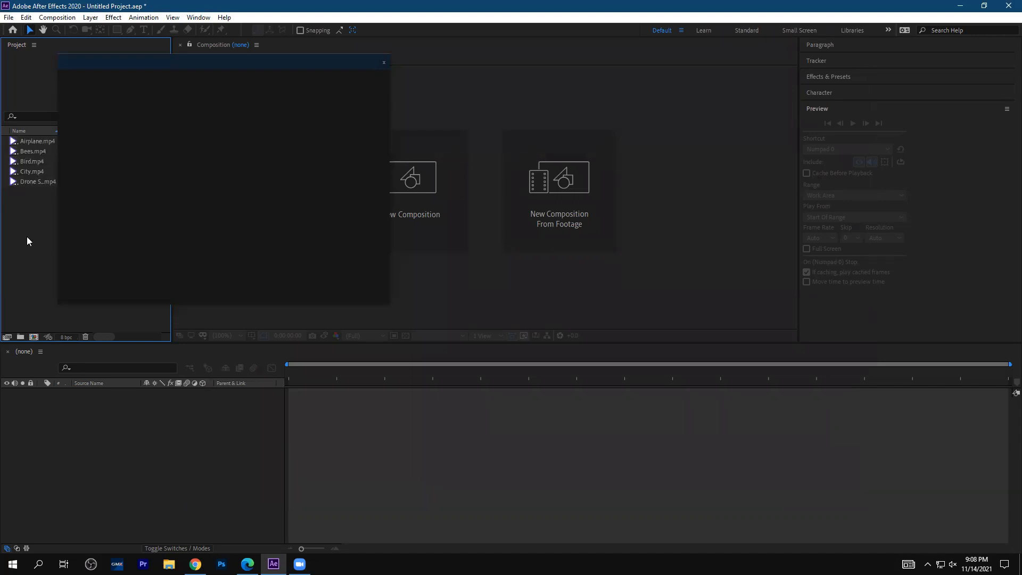
- Close the floating GMetrix window, collapse the Preview panel and widen the Composition panel by narrowing the panel stack beside it
click(383, 63)
click(280, 235)
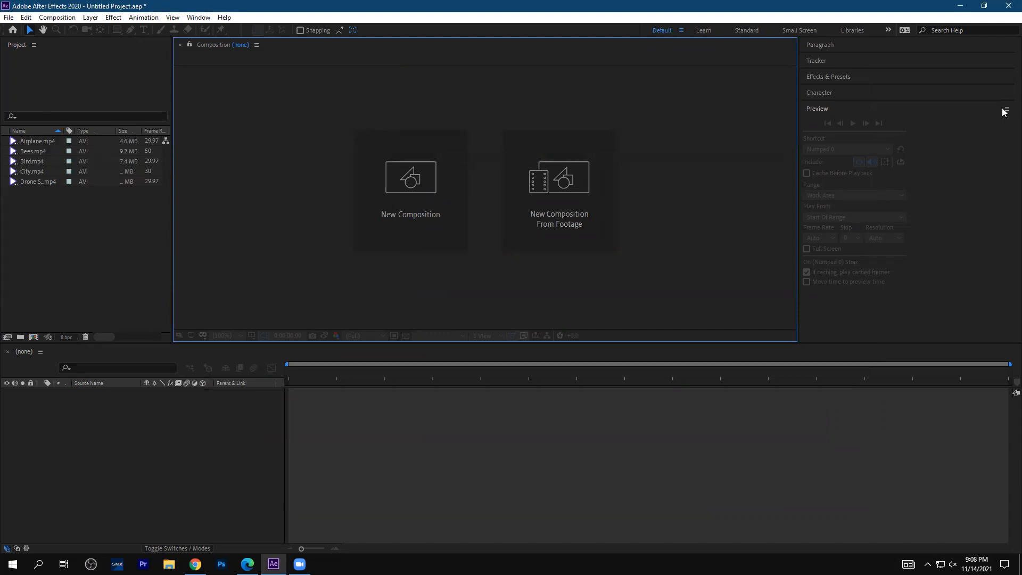
click(875, 105)
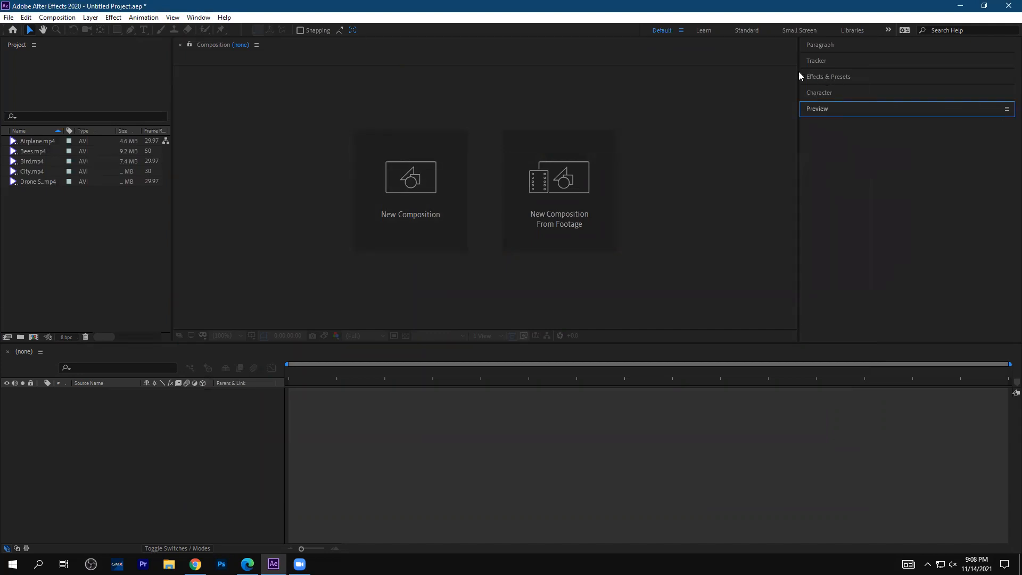
drag(799, 75, 860, 81)
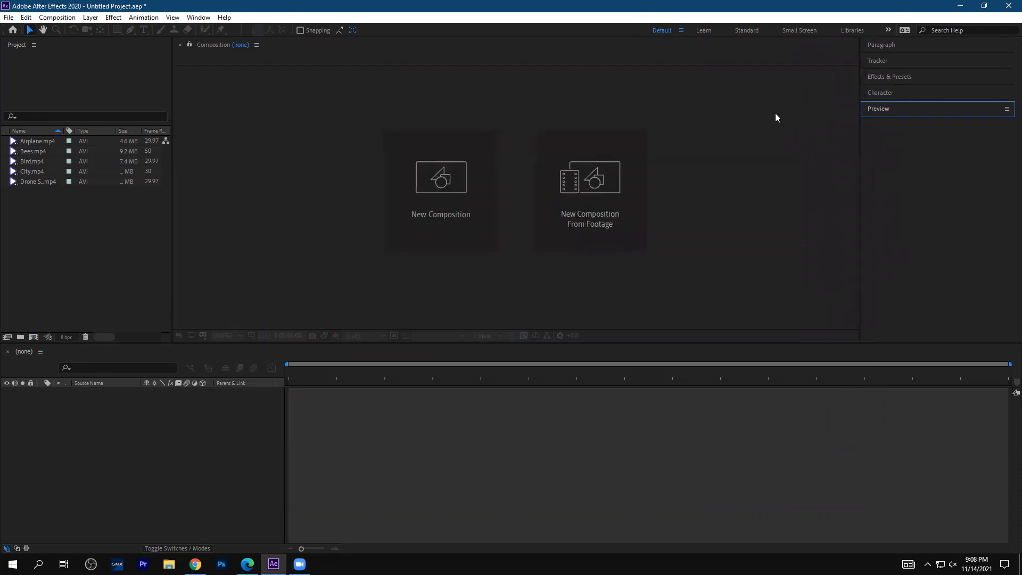
- Start saving the project under a new name and browse to E:\AFTER EFFECTS ACP CLASS as the destination folder
click(9, 17)
mouse_move(44, 128)
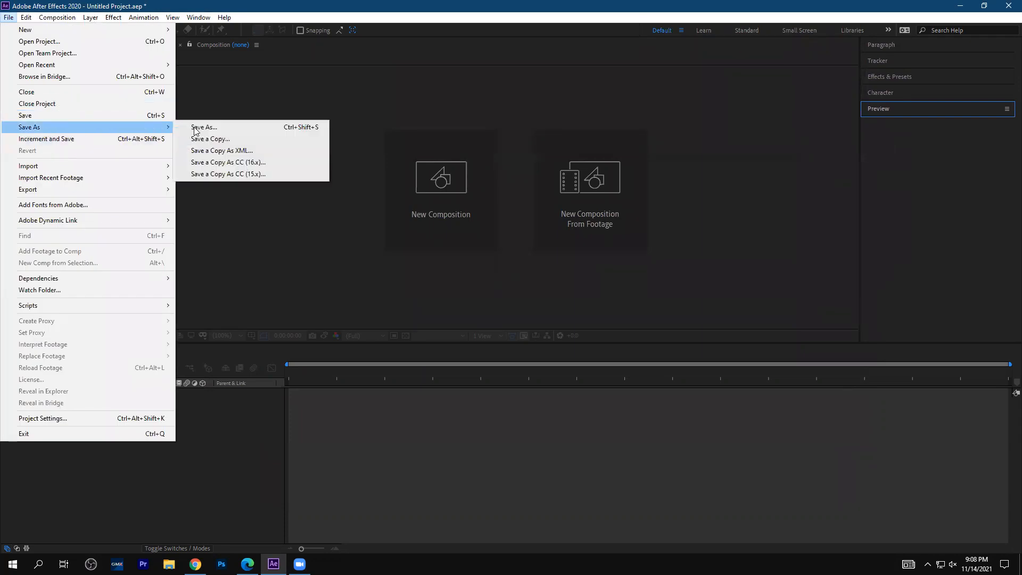
click(195, 131)
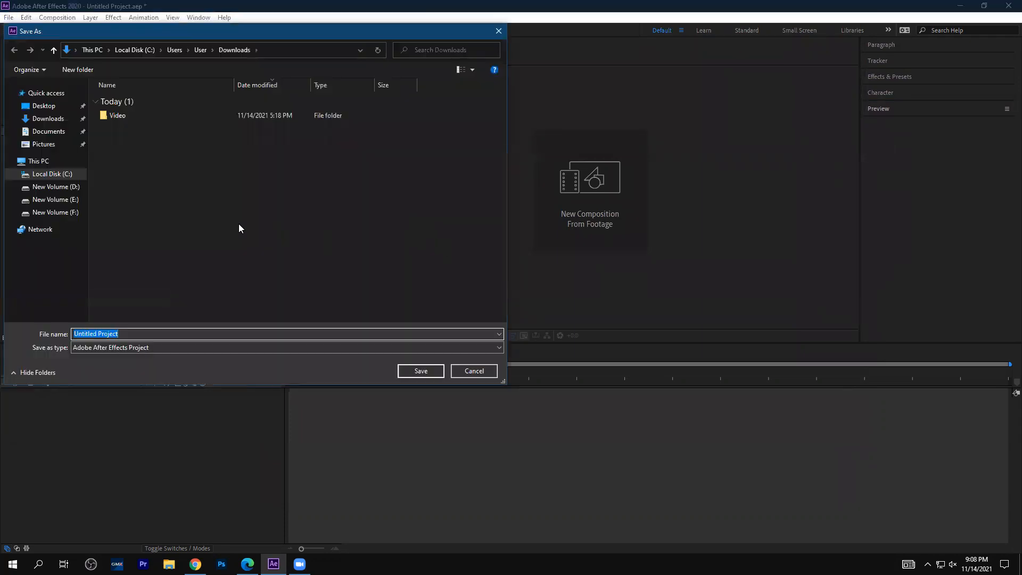
click(74, 189)
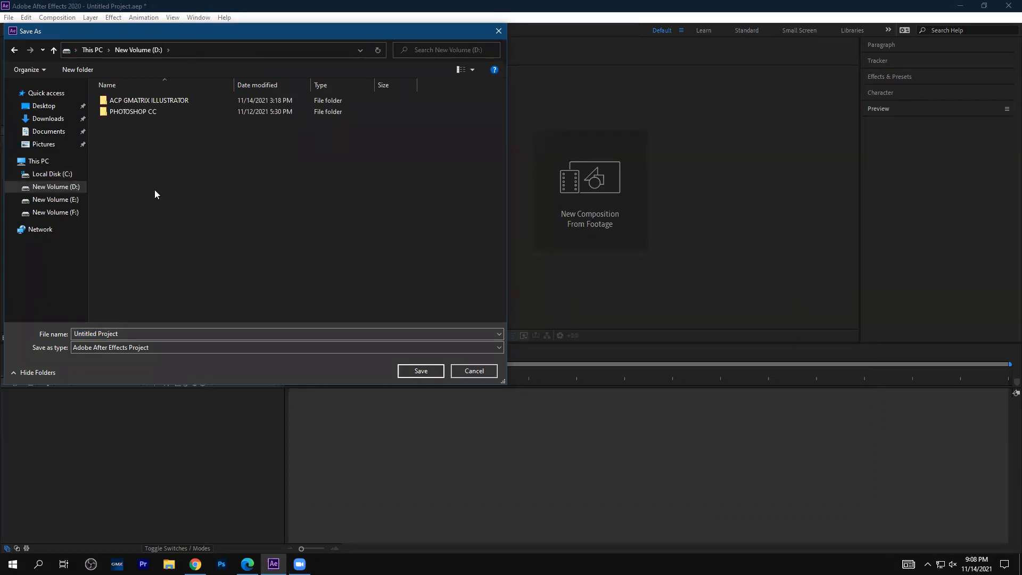
click(155, 111)
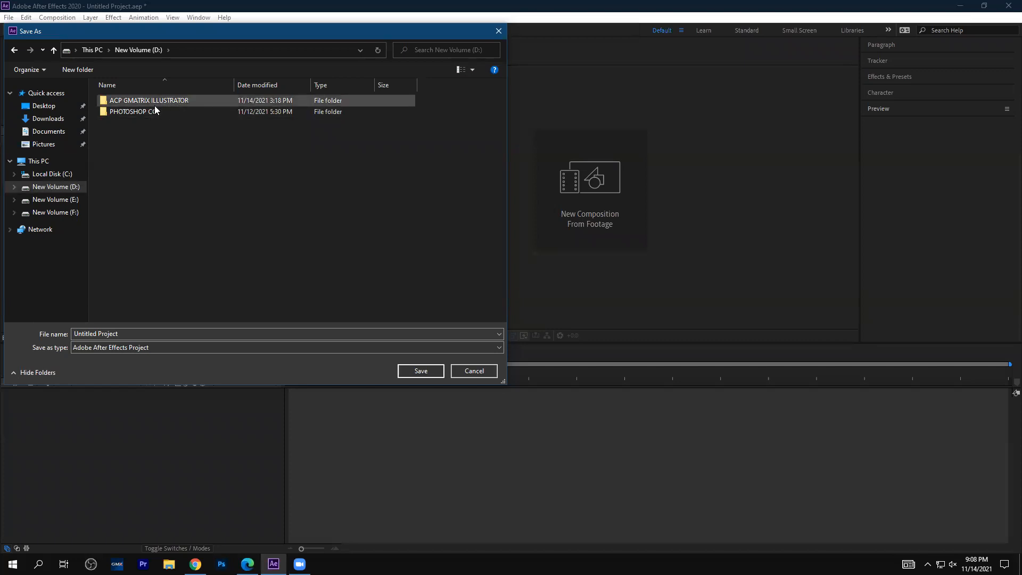
click(75, 199)
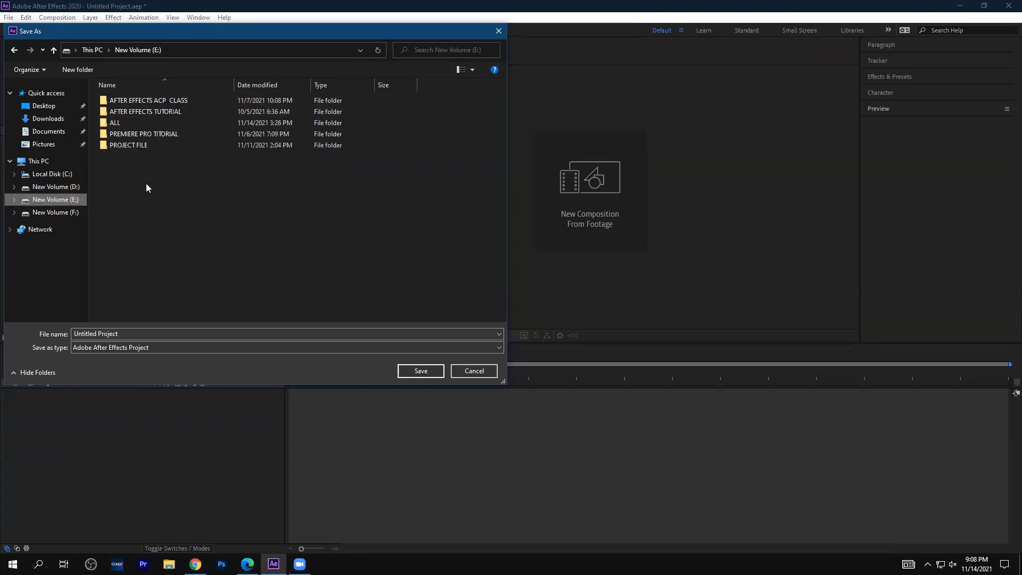
double_click(151, 103)
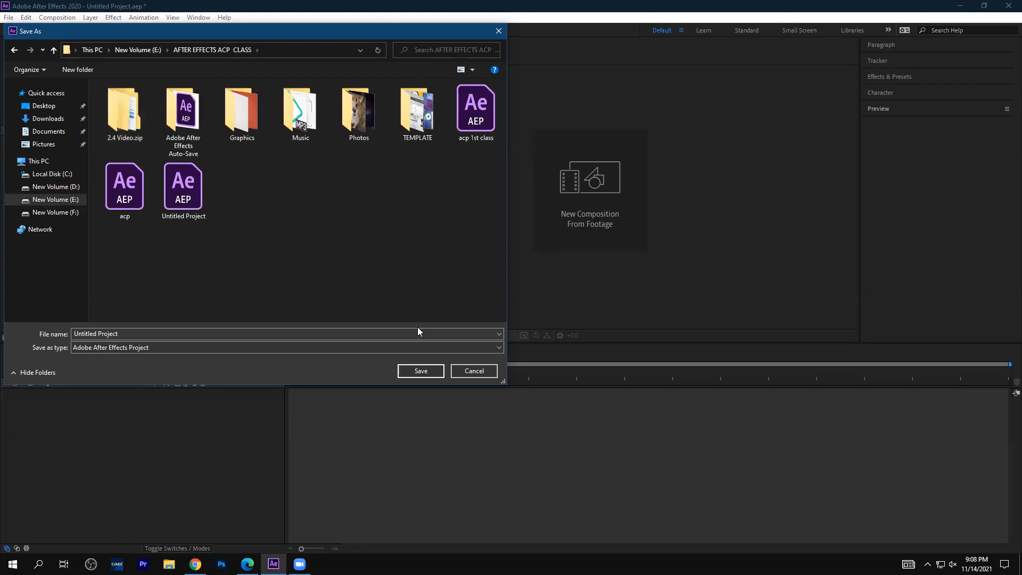
- Name the project file acp 02 and save it
click(246, 331)
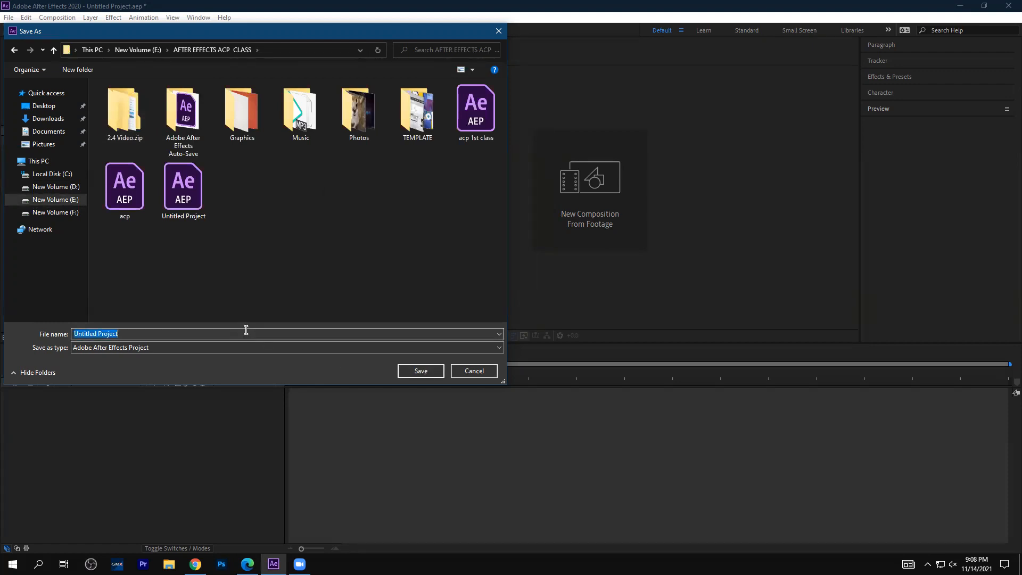
text(v)
text(a)
text(cp )
text(02)
key(Return)
- Widen the Project panel slightly toward the Composition panel
click(292, 261)
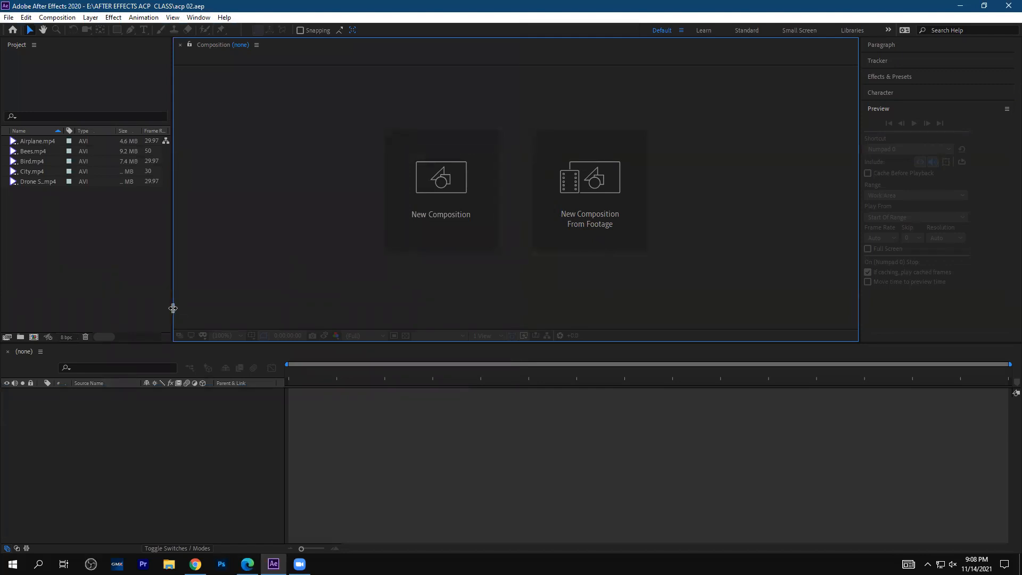
drag(173, 308, 190, 311)
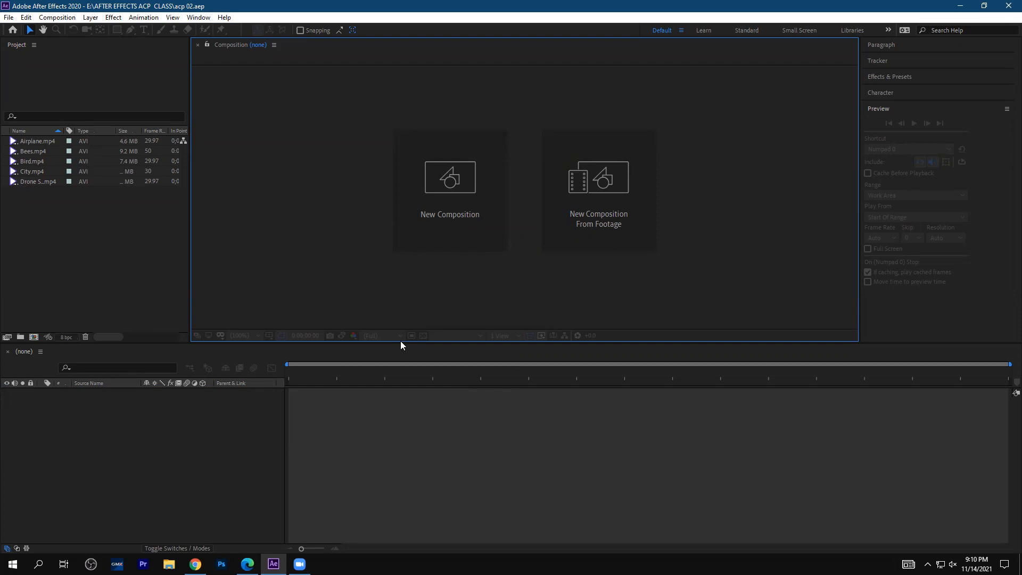
- Switch to the exam objectives PDF in Edge, examine objective 2.3 on non-visible design tools and reduce the zoom to 110%
click(247, 564)
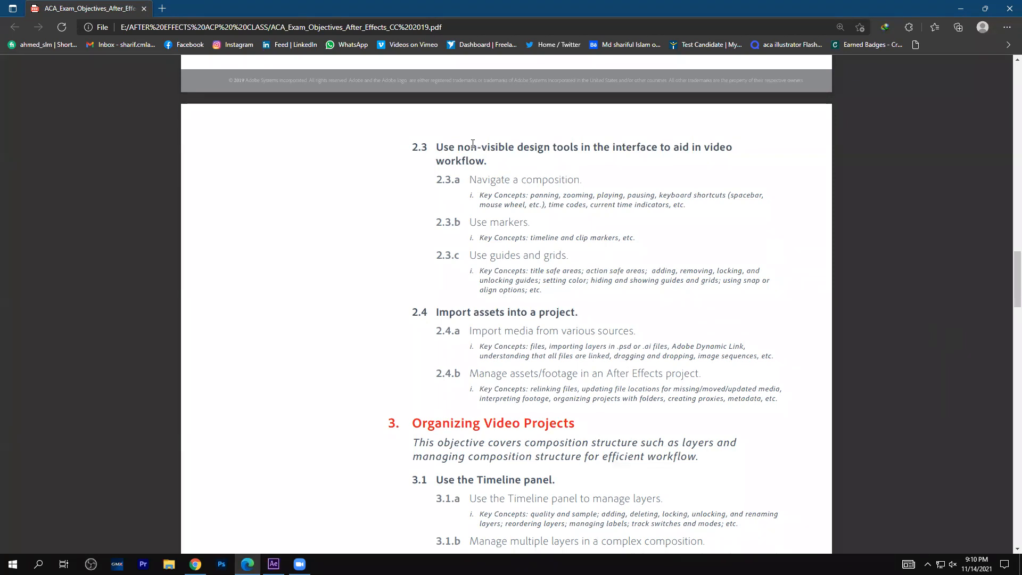
drag(448, 148, 560, 149)
drag(664, 149, 695, 153)
click(625, 173)
scroll(546, 200, up, 2)
scroll(546, 200, down, 1)
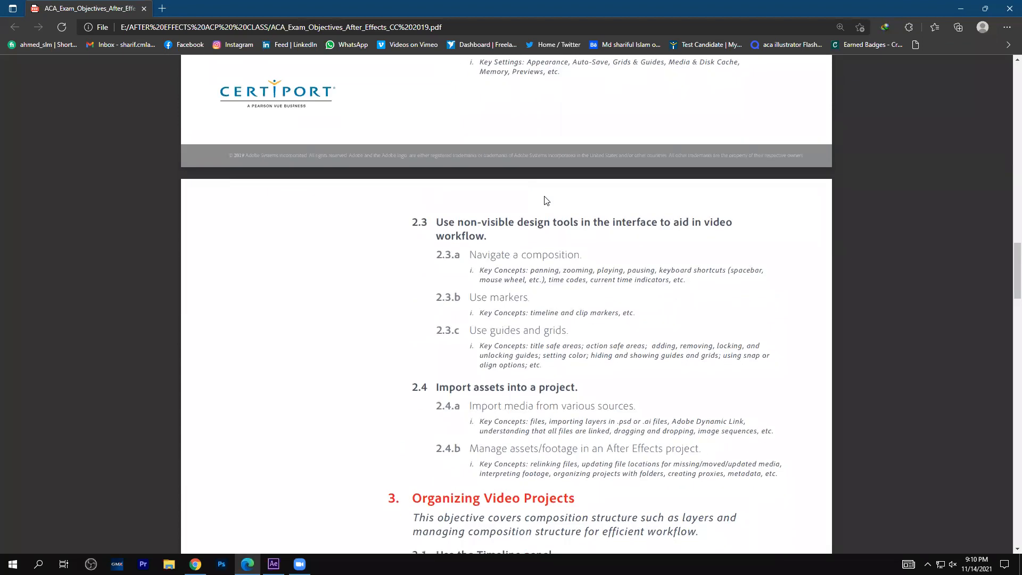
ctrl+scroll(546, 200, down, 1)
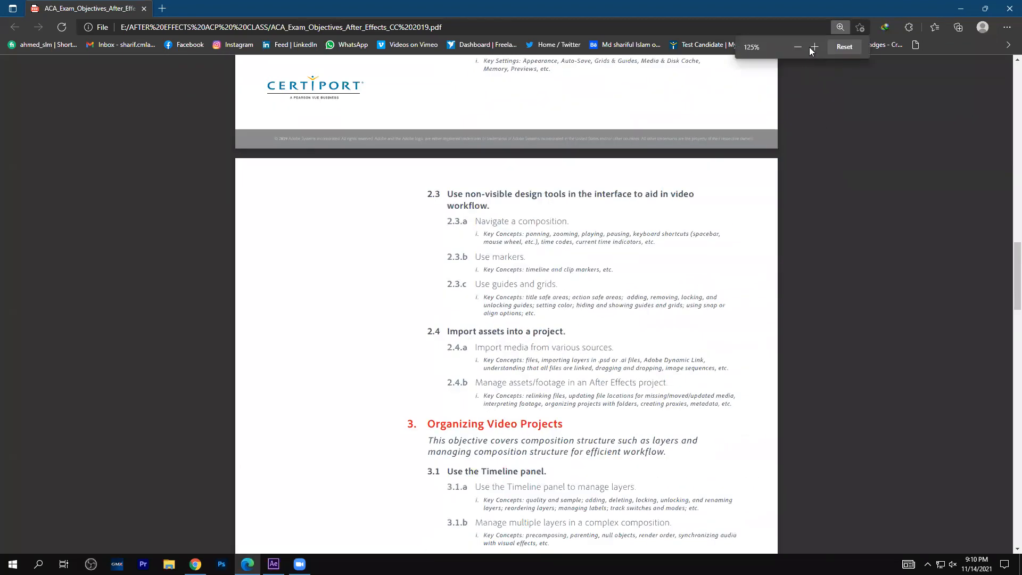
click(796, 48)
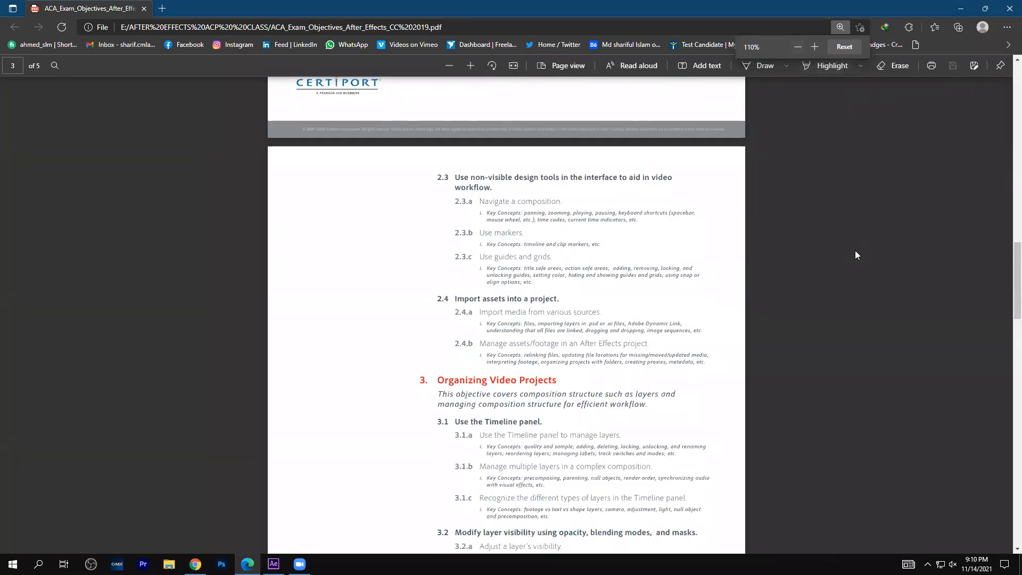
- Look through the exam objectives from Project Setup and Interface to Creating and Modifying Visual Elements, returning to objective 2.3
scroll(855, 255, up, 9)
scroll(854, 255, down, 4)
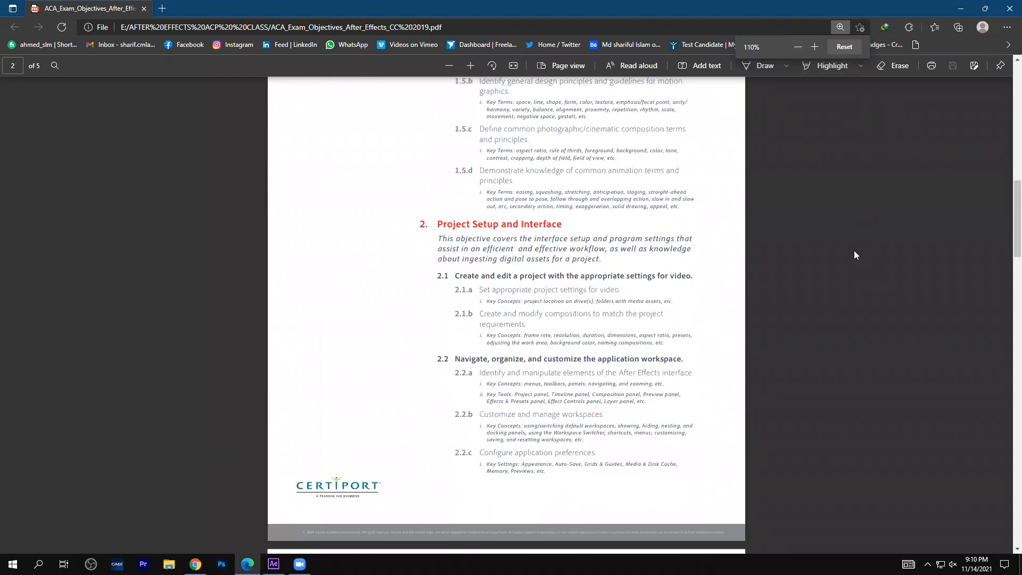
scroll(777, 347, down, 10)
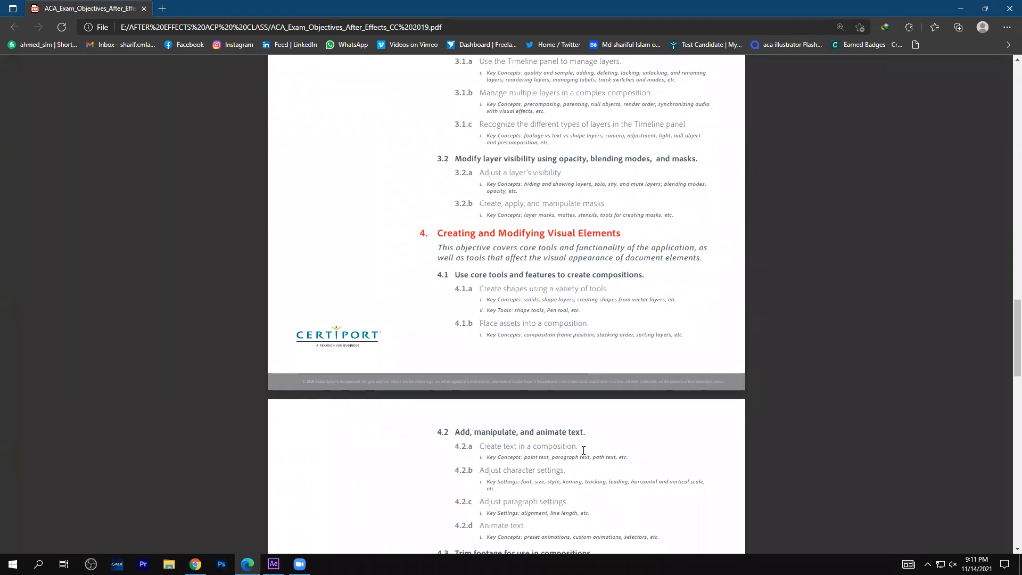
scroll(583, 450, down, 5)
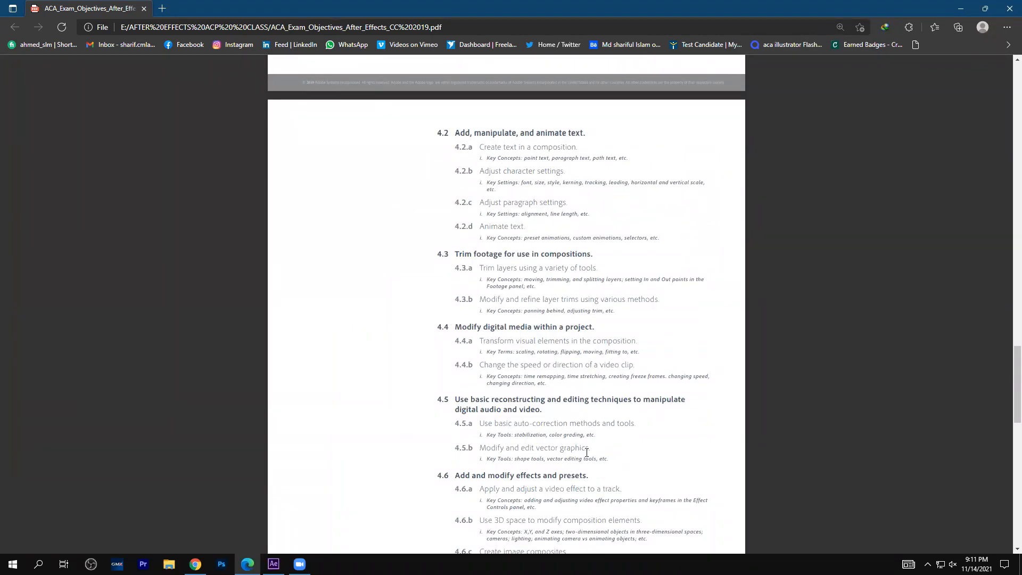
scroll(587, 452, up, 5)
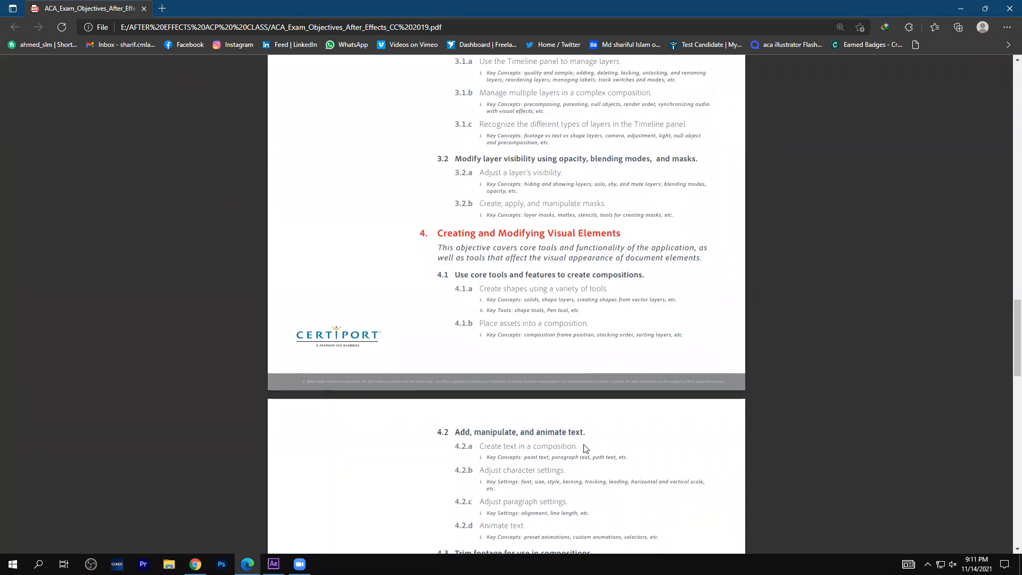
scroll(584, 447, up, 4)
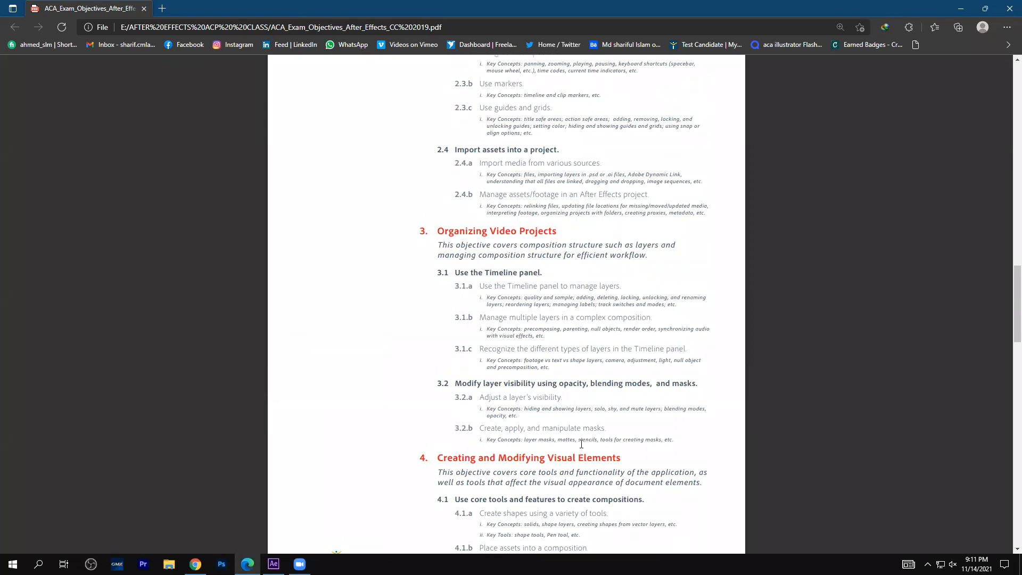
scroll(582, 443, up, 2)
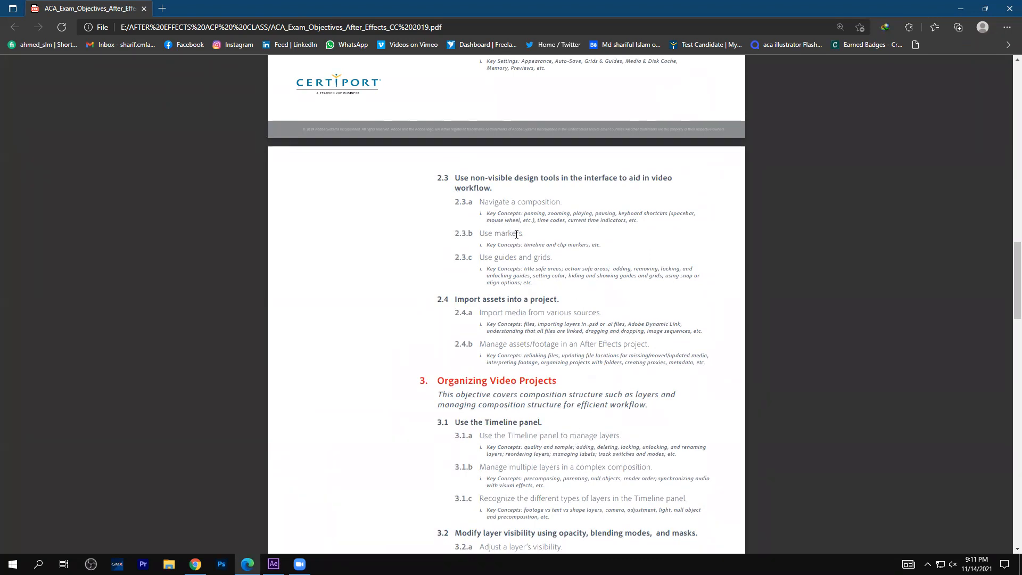
- Examine objective 2.3 in the exam PDF, marking the phrases on non-visible design tools, navigating a composition, markers, and guides and grids
drag(463, 177, 563, 183)
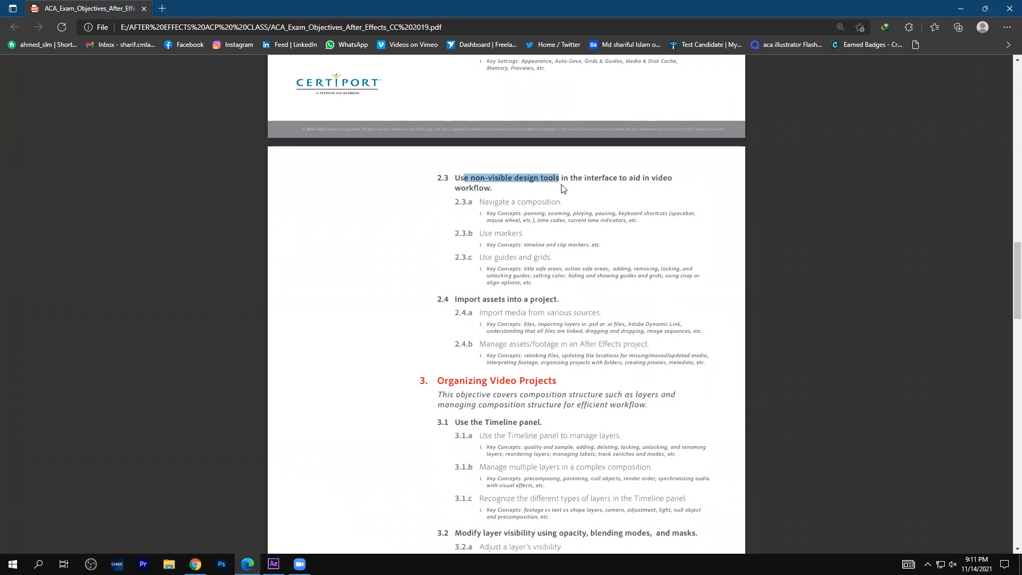
click(803, 234)
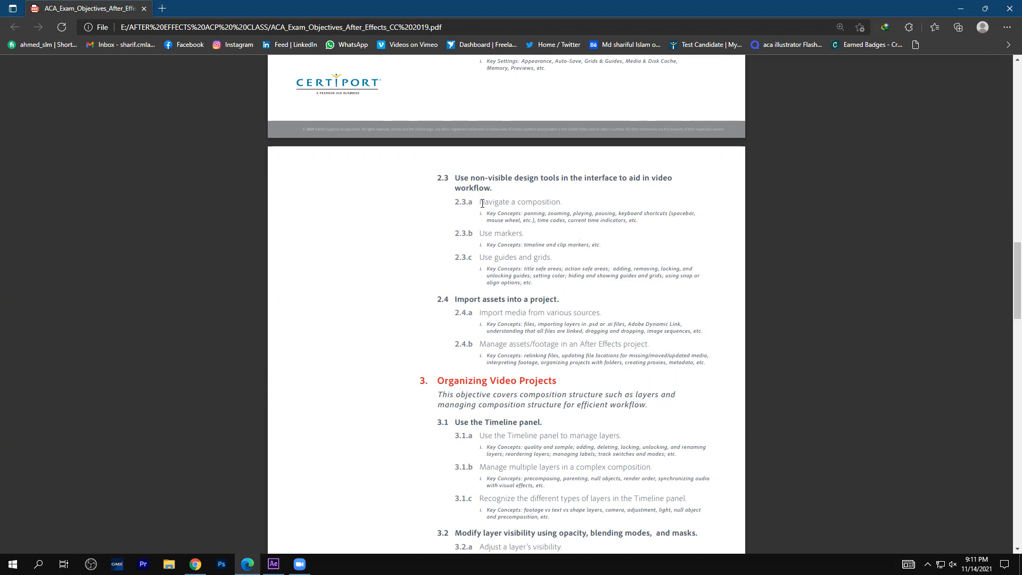
drag(479, 203, 556, 202)
click(638, 205)
drag(510, 233, 536, 239)
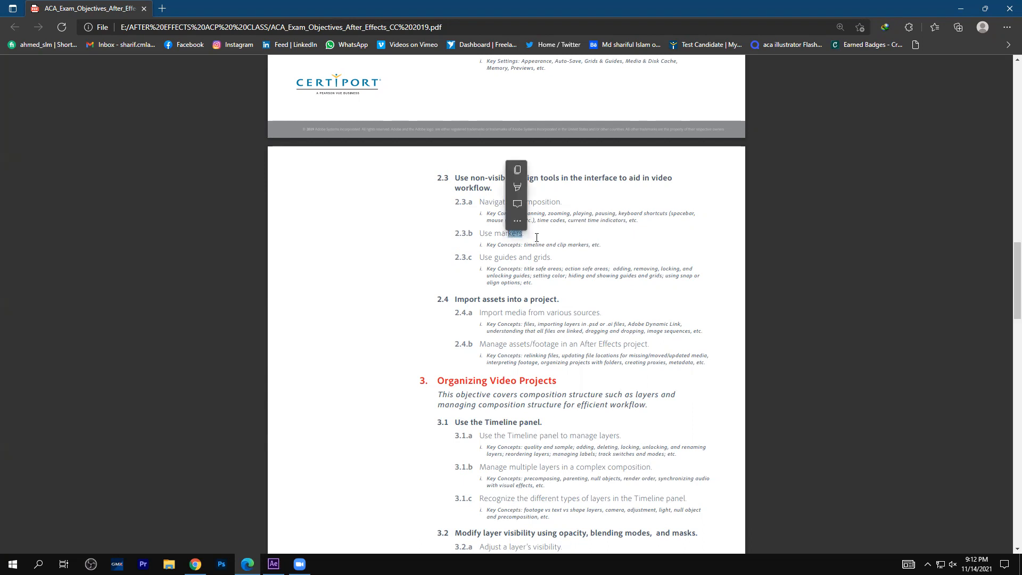
click(536, 238)
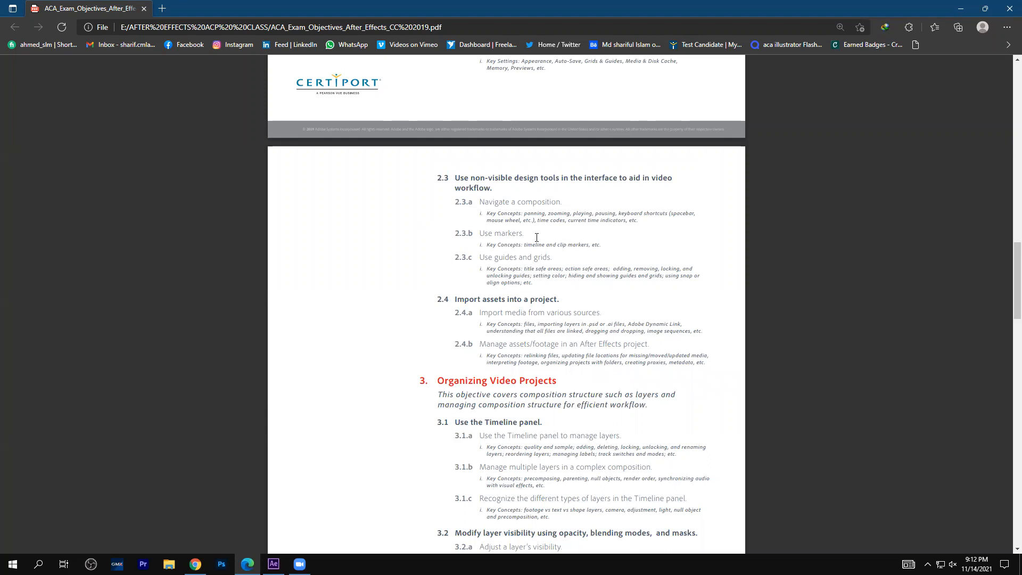
drag(502, 258, 533, 258)
click(558, 257)
- Switch to After Effects and start a new composition named acp training, keeping the Custom preset
mouse_move(273, 564)
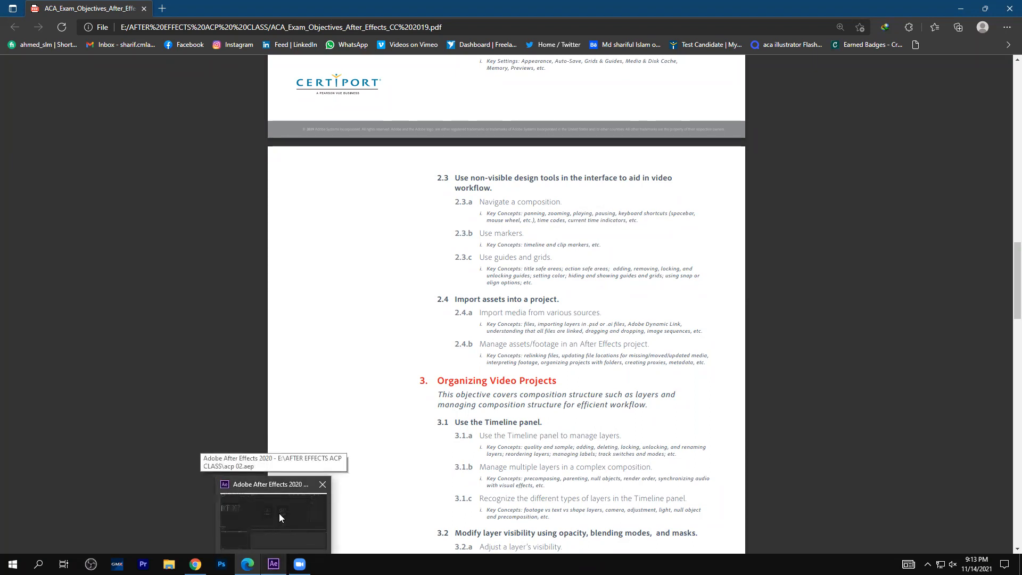
click(276, 507)
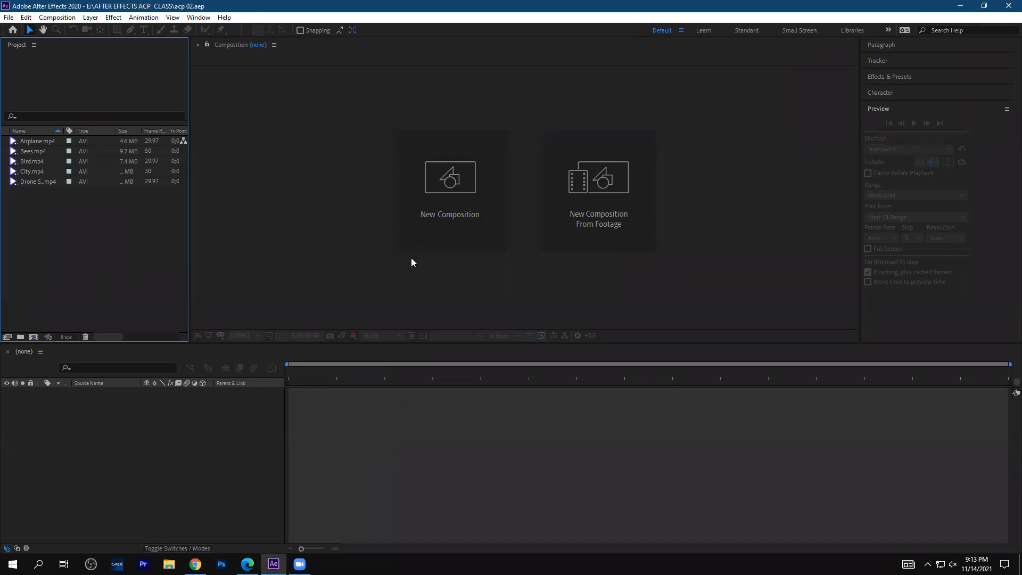
click(465, 195)
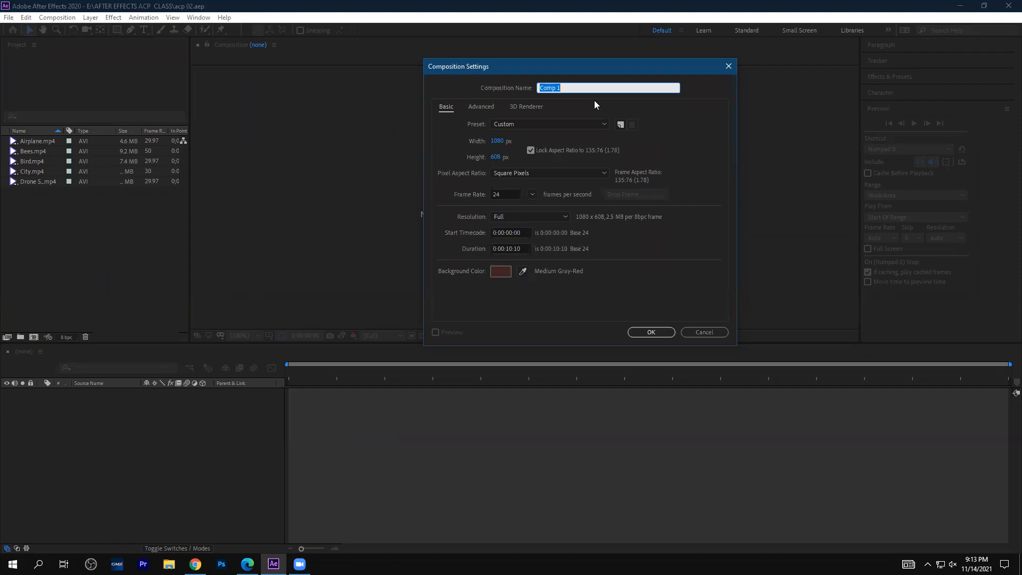
text(acp training)
click(578, 121)
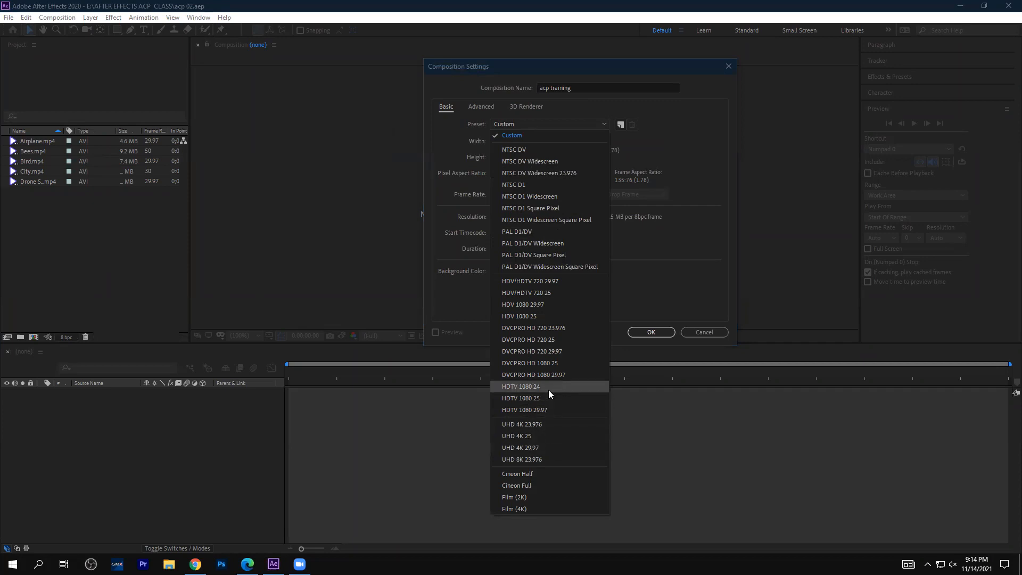
click(626, 132)
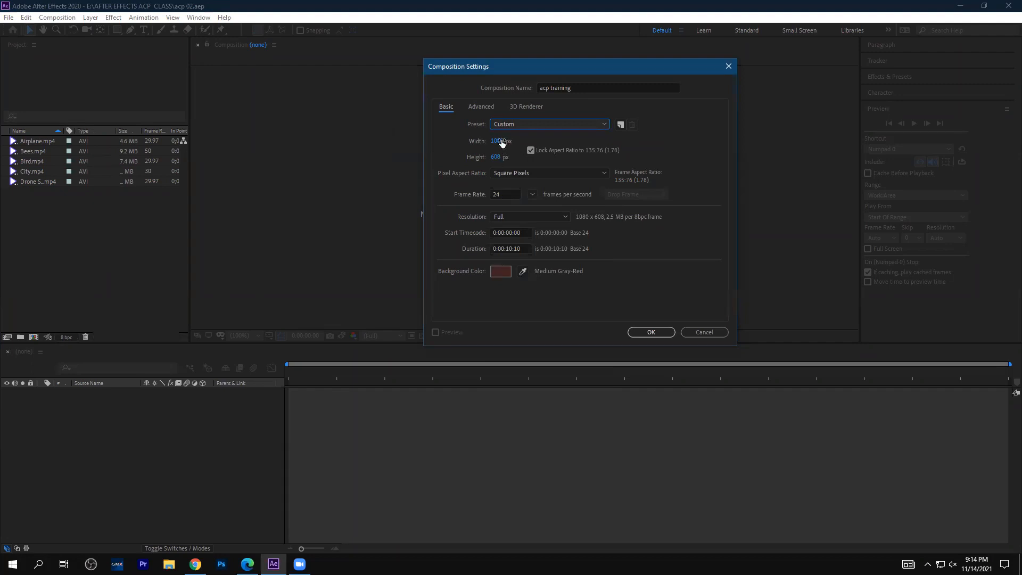
- Unlock the composition's aspect ratio and set its size to 1080 px wide by 720 px high
click(498, 141)
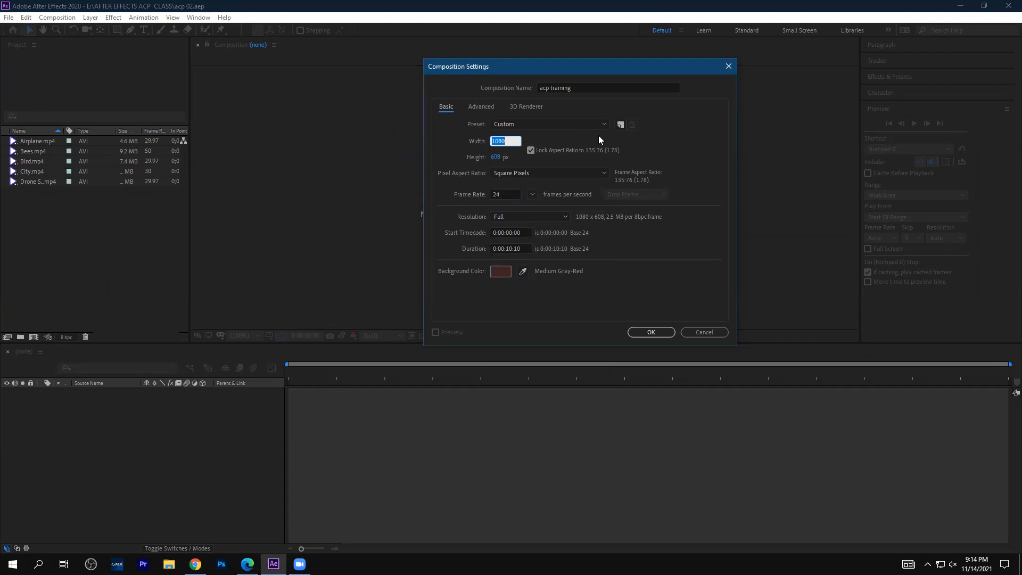
text(1080)
click(531, 151)
click(531, 150)
click(492, 158)
text(720)
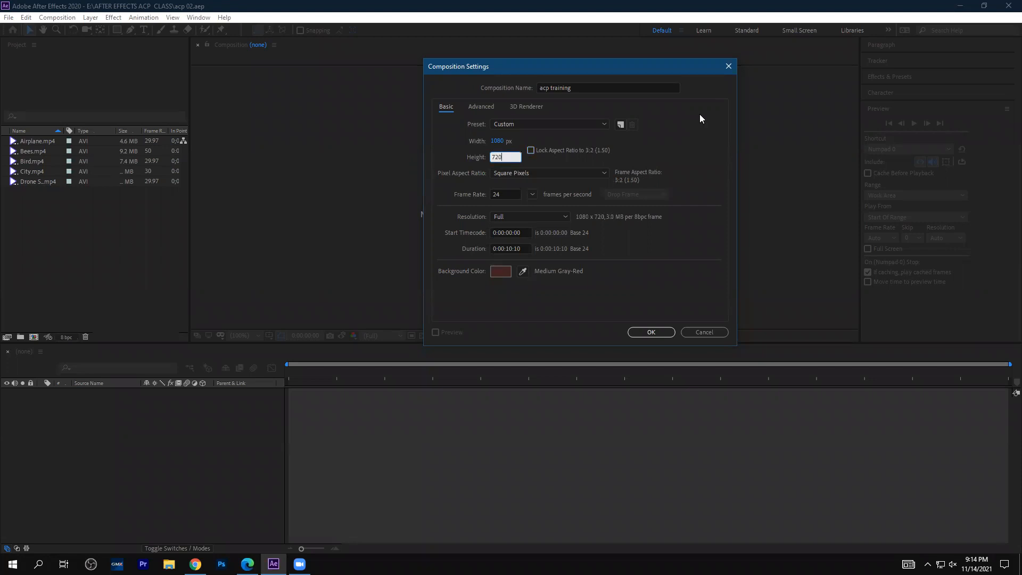
key(Return)
- Shift the hue of the composition's background colour to magenta, giving hex 41213E
click(502, 271)
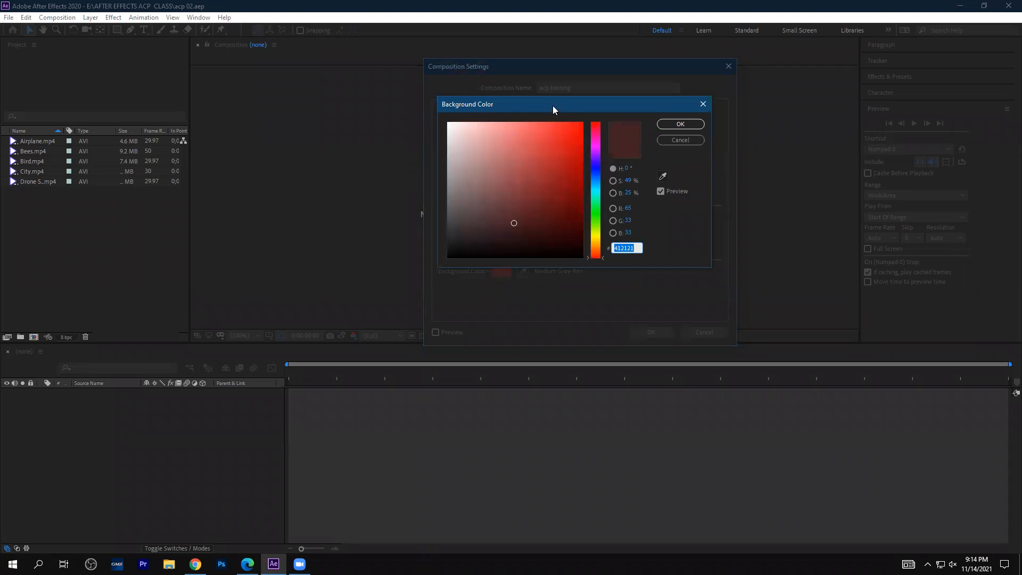
drag(553, 106, 304, 110)
mouse_move(346, 137)
mouse_down()
mouse_move(345, 162)
mouse_move(344, 150)
mouse_up()
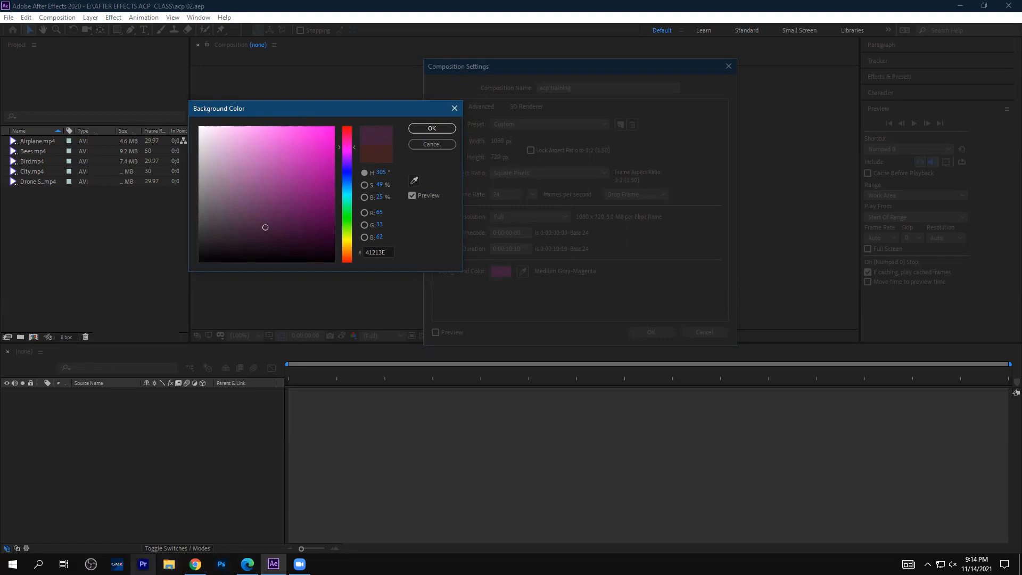
- Switch to Illustrator 2022 and create a new A4 document in CMYK colour mode
key(super)
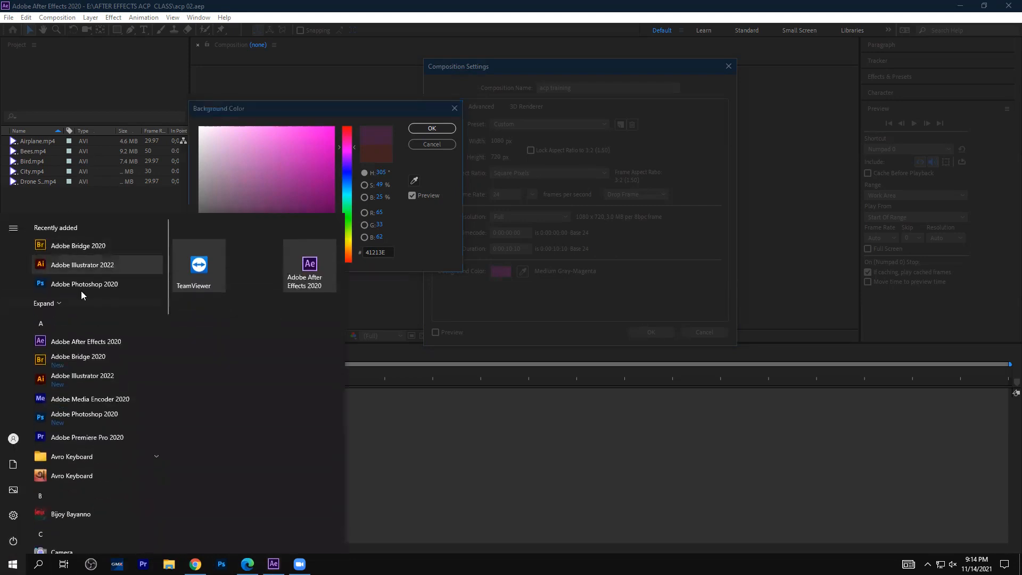
click(88, 266)
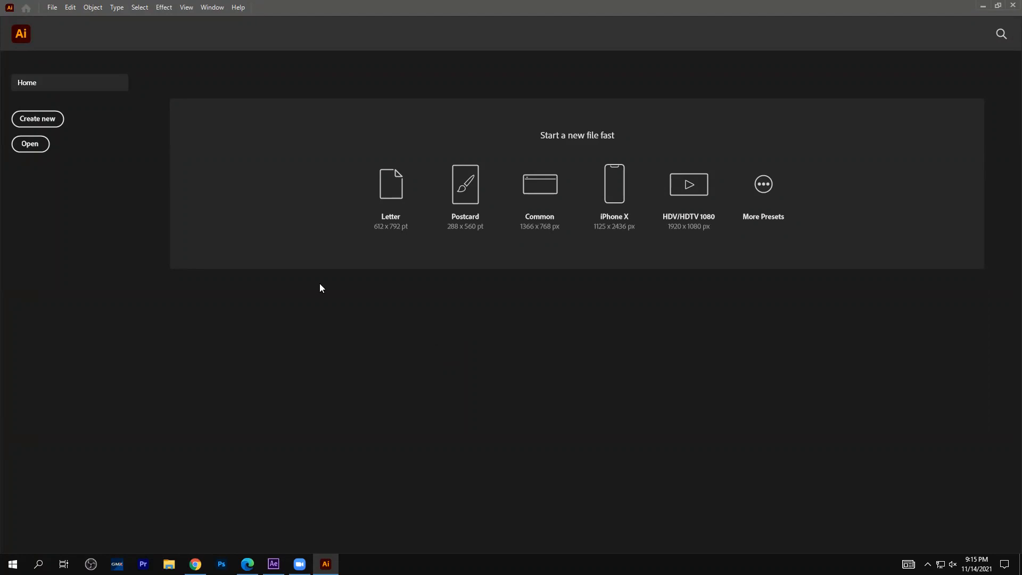
click(53, 8)
click(61, 20)
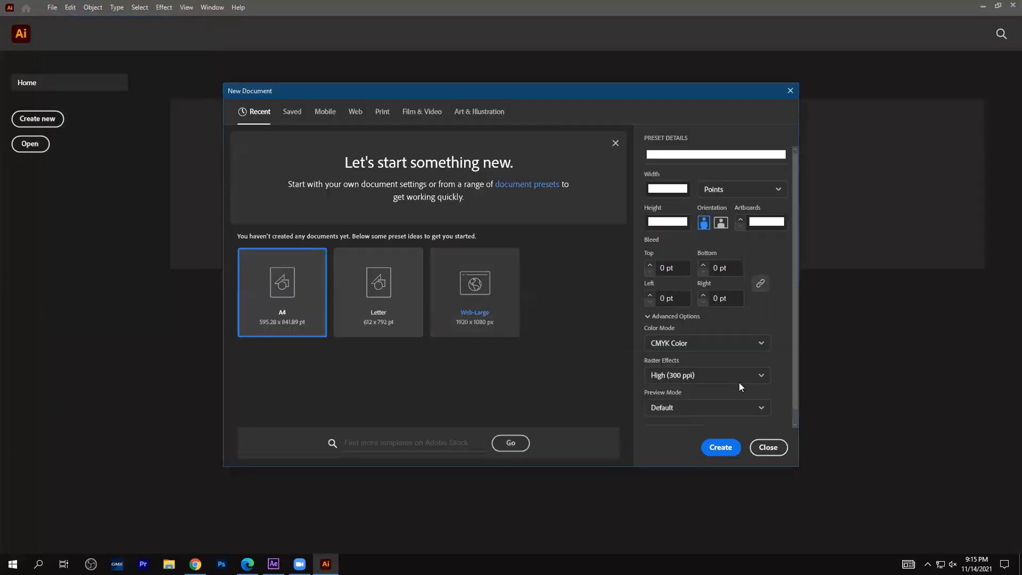
click(722, 448)
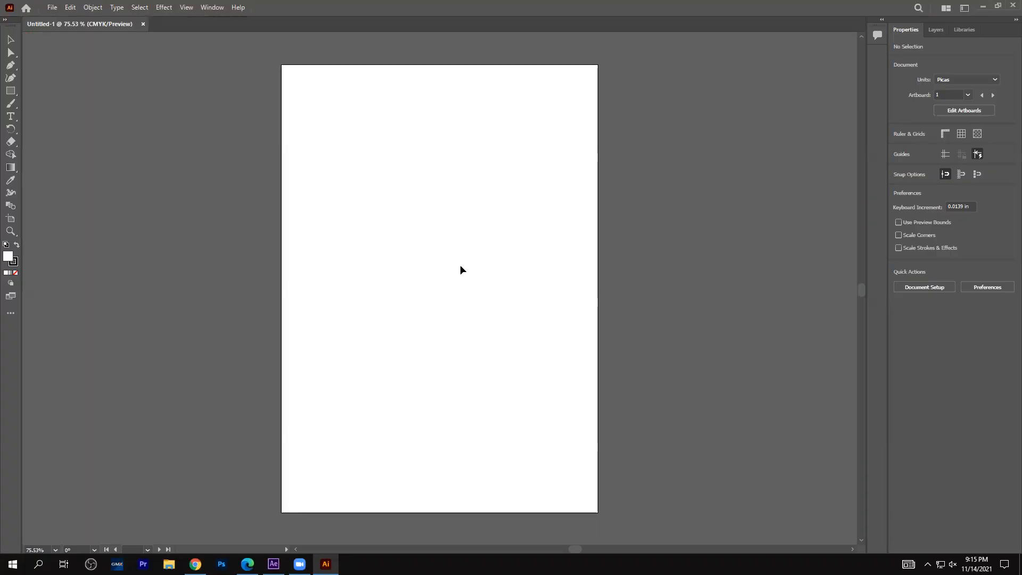
- Draw an ellipse about 186 by 174 pt on the artboard and open its fill colour picker beside it
key(l)
drag(413, 203, 512, 296)
double_click(10, 256)
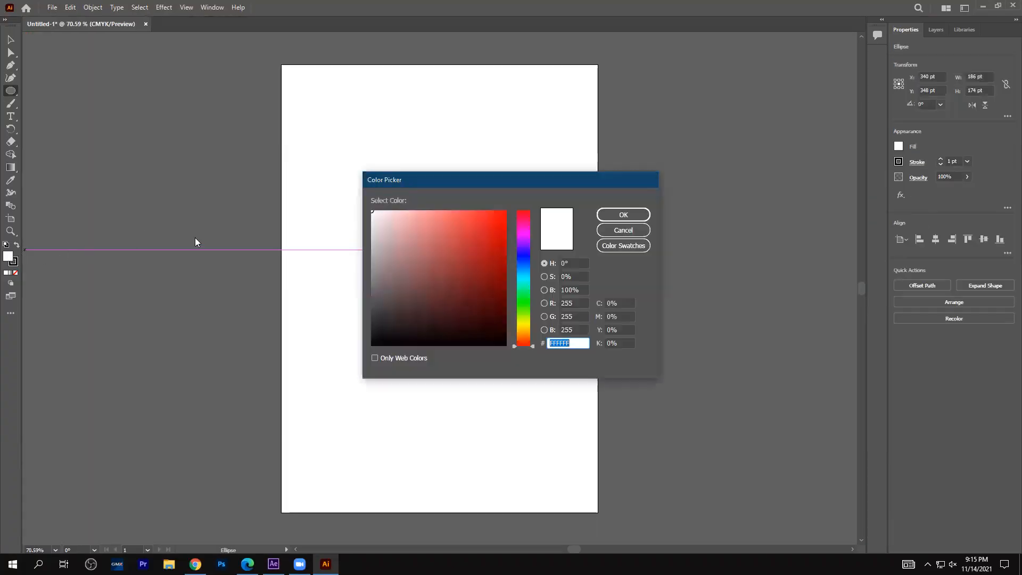
drag(483, 179, 179, 87)
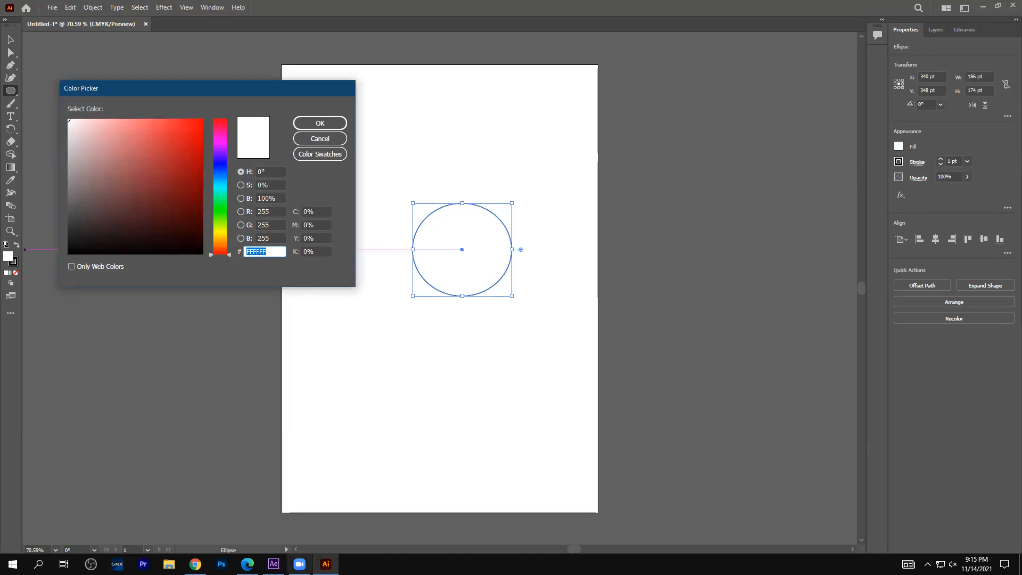
- Switch back to After Effects and move the Background Color dialog clear of the composition's background swatch
click(273, 564)
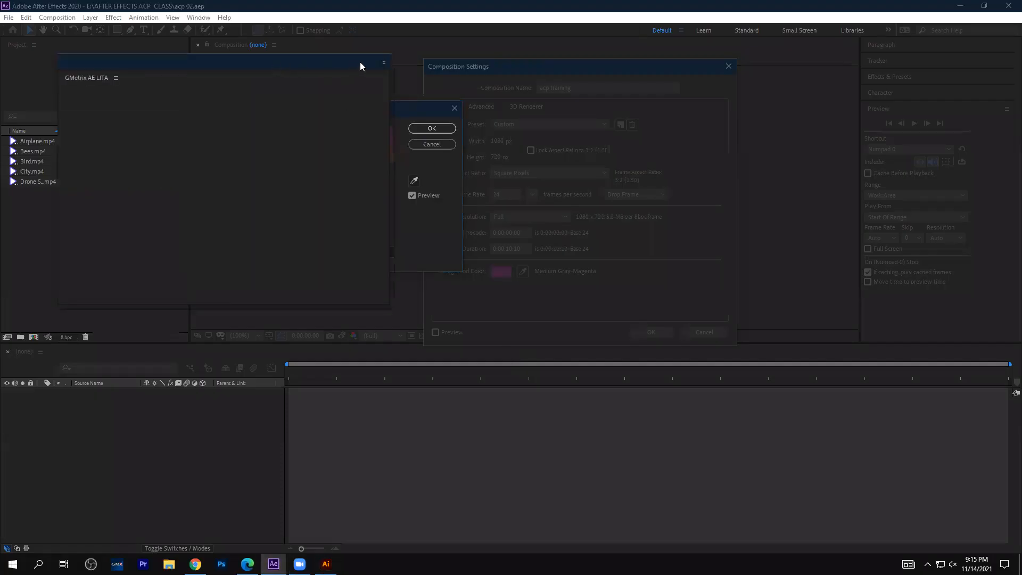
click(344, 94)
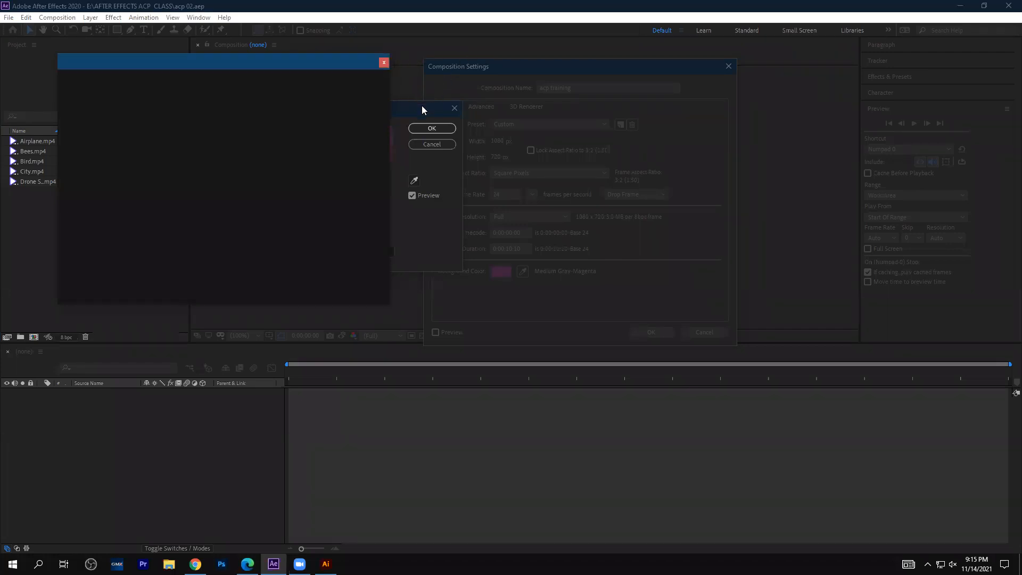
click(437, 104)
drag(436, 103, 614, 88)
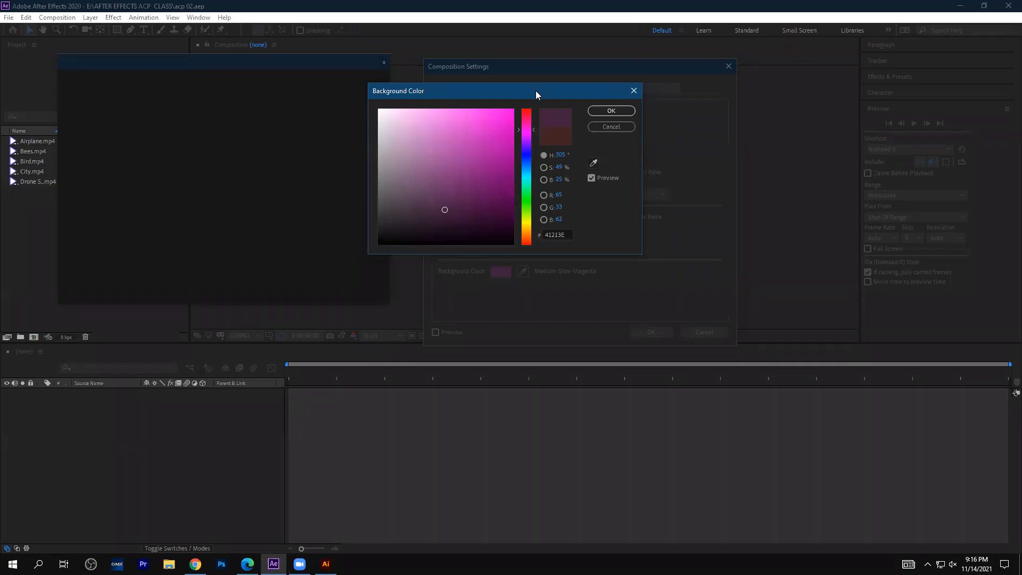
drag(535, 91, 828, 68)
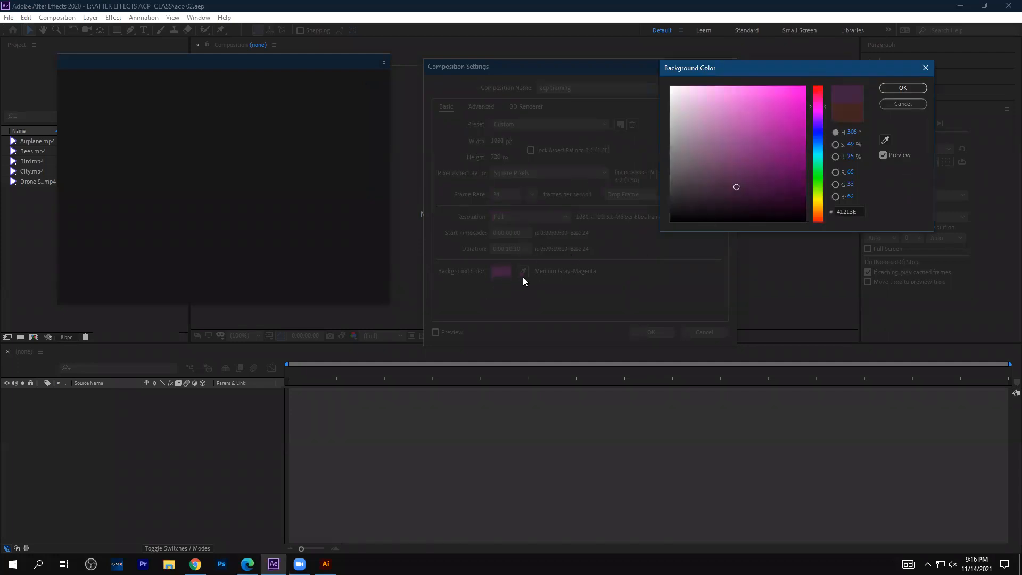
- Try the red, green and blue channel views, then set the background colour to a medium gray-turquoise using the red channel
click(859, 213)
mouse_move(857, 212)
mouse_down()
mouse_move(820, 214)
mouse_move(865, 212)
mouse_up()
click(868, 179)
click(835, 172)
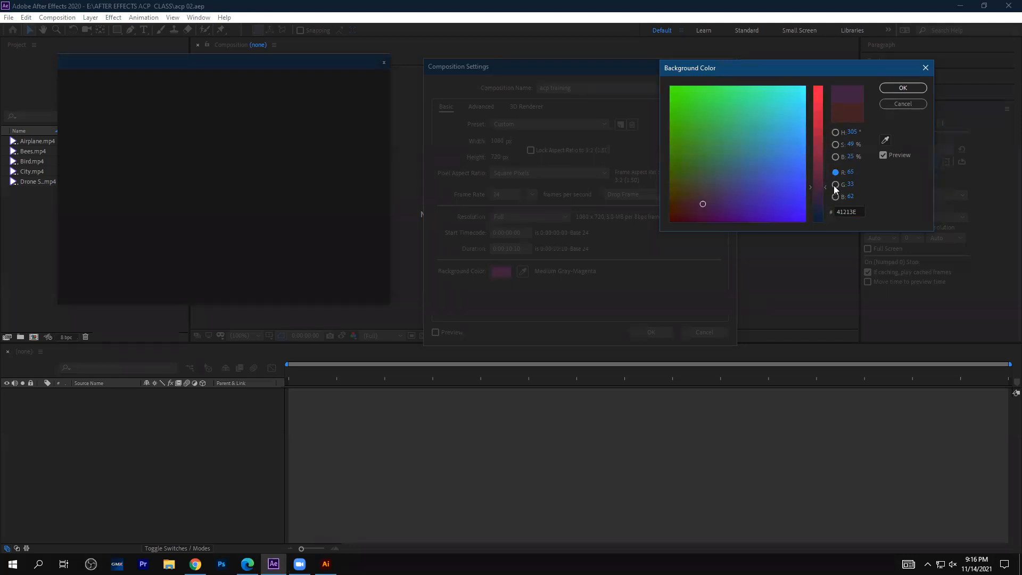
click(834, 186)
click(835, 195)
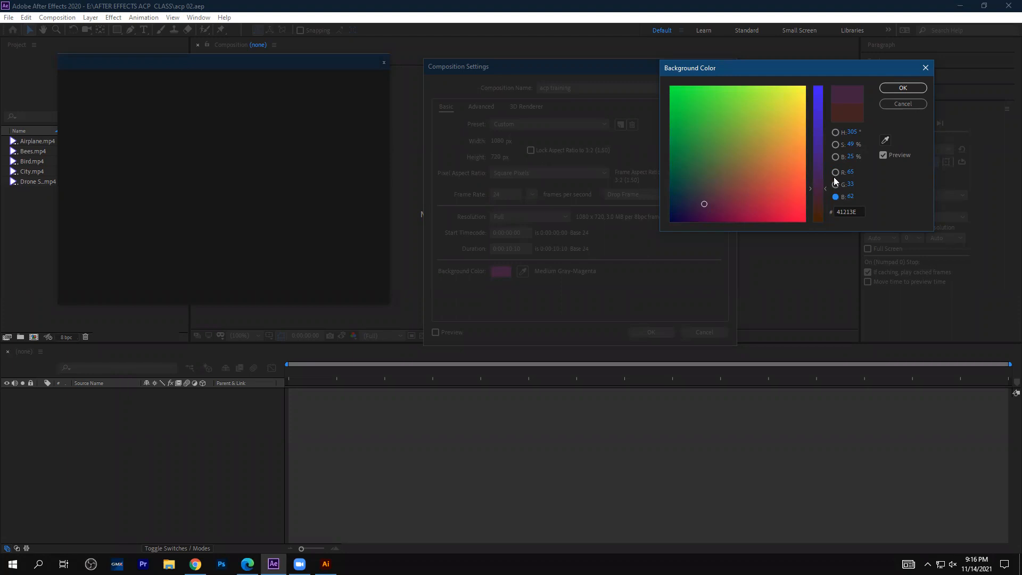
click(836, 172)
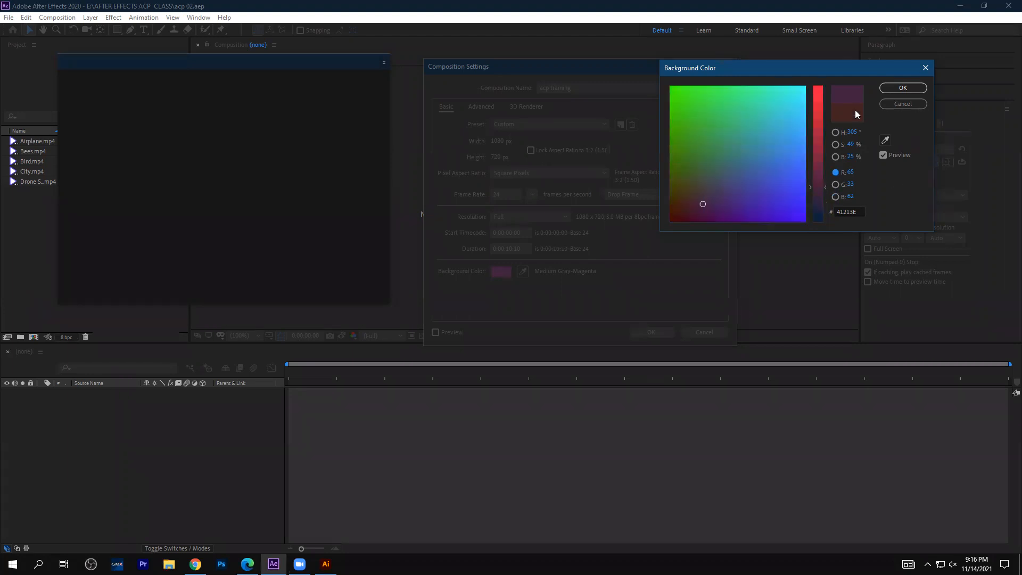
click(715, 166)
click(905, 88)
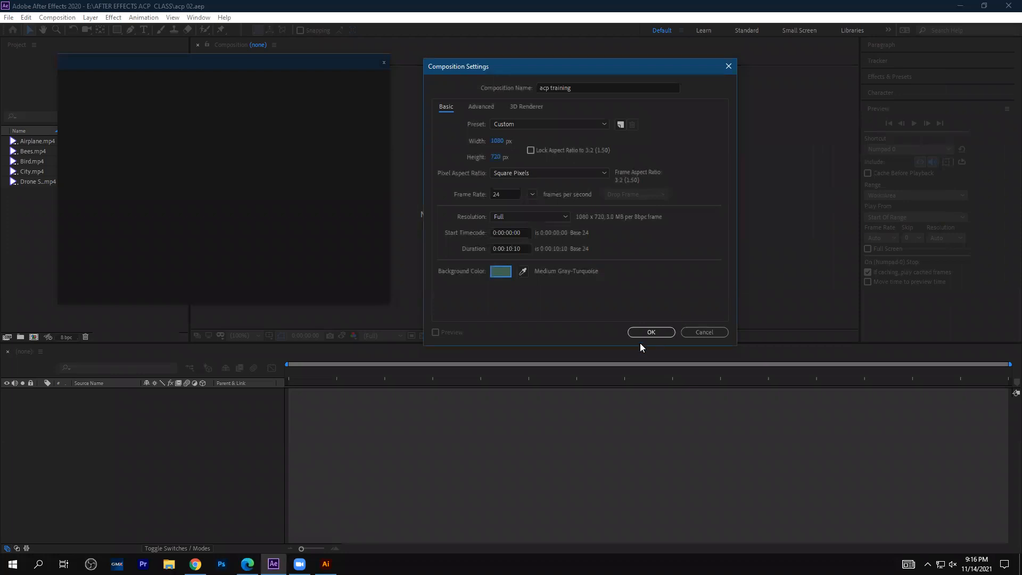
- Create the acp training composition with these settings and close the empty floating panel
click(651, 332)
click(384, 64)
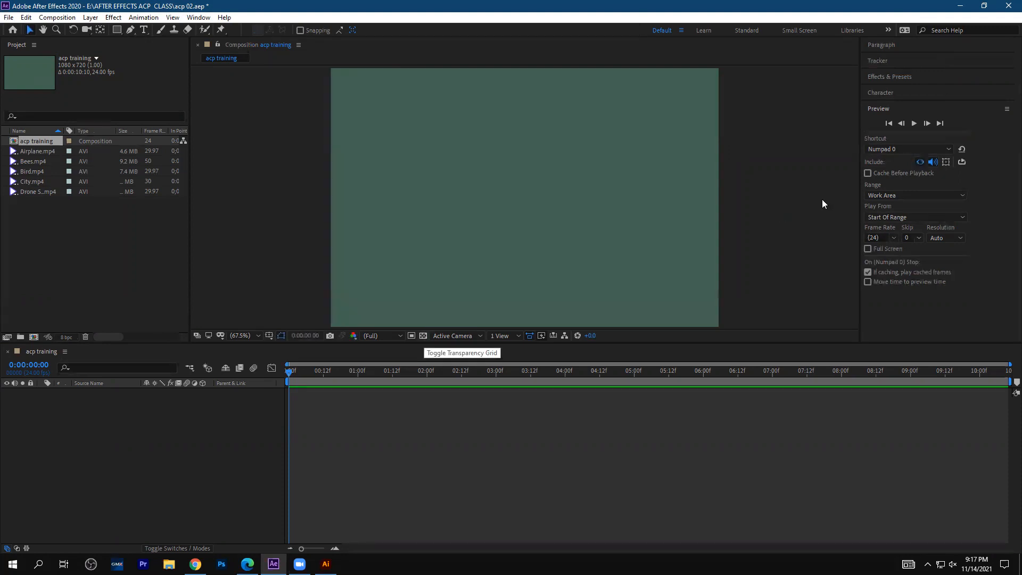
click(269, 207)
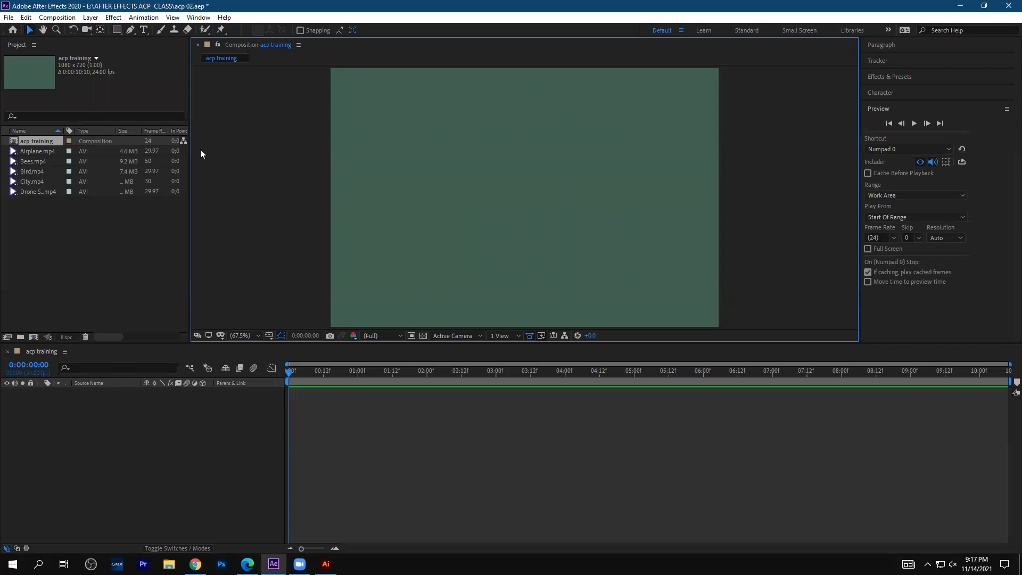
- Add a text box reading "motion" in the upper middle of the composition and move it slightly upward
click(143, 31)
drag(430, 130, 558, 233)
text(motion)
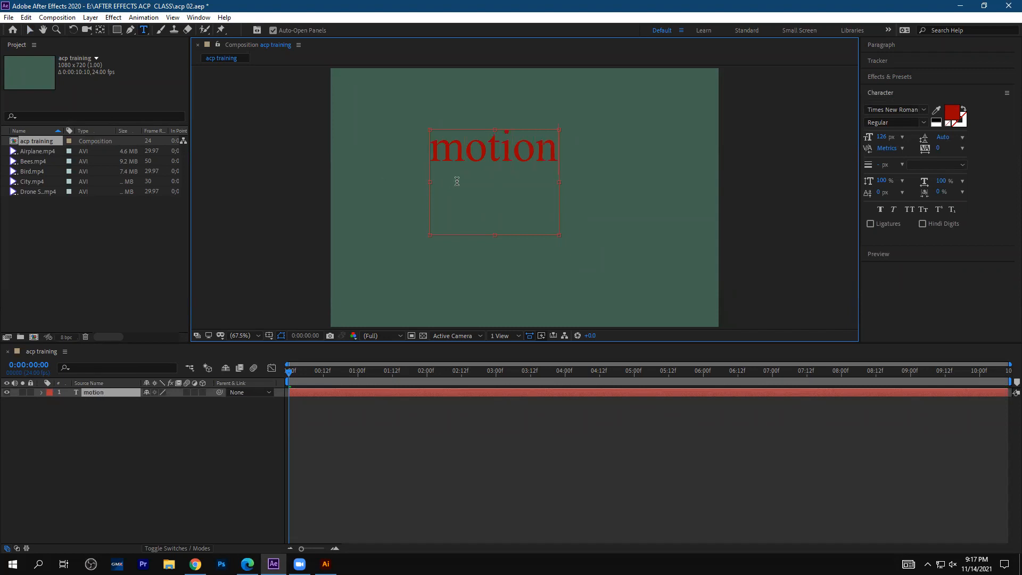
click(30, 30)
drag(508, 158, 518, 142)
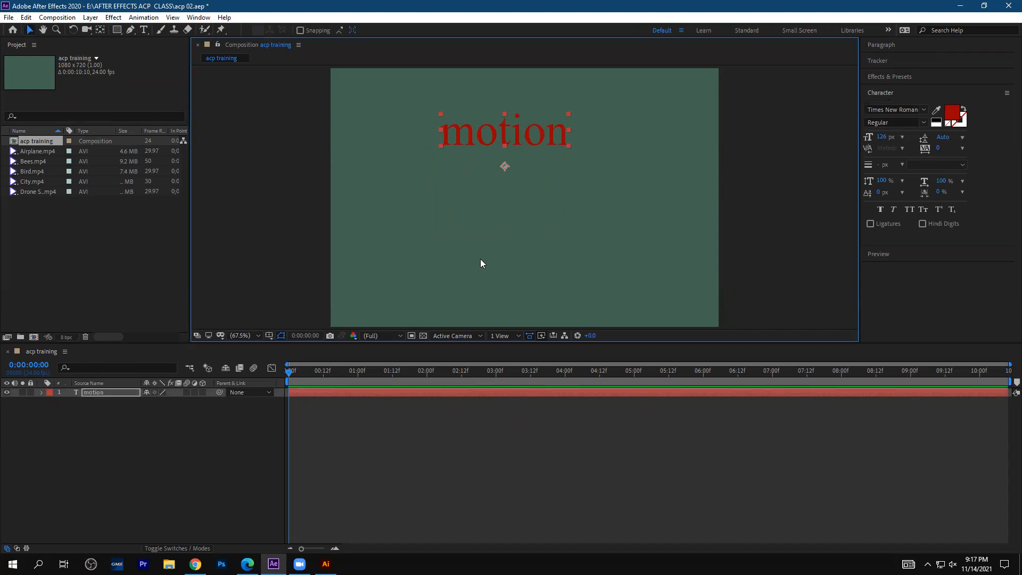
- Show the transparency grid, move the "motion" text down near the composition's centre, and restore the coloured background
click(424, 336)
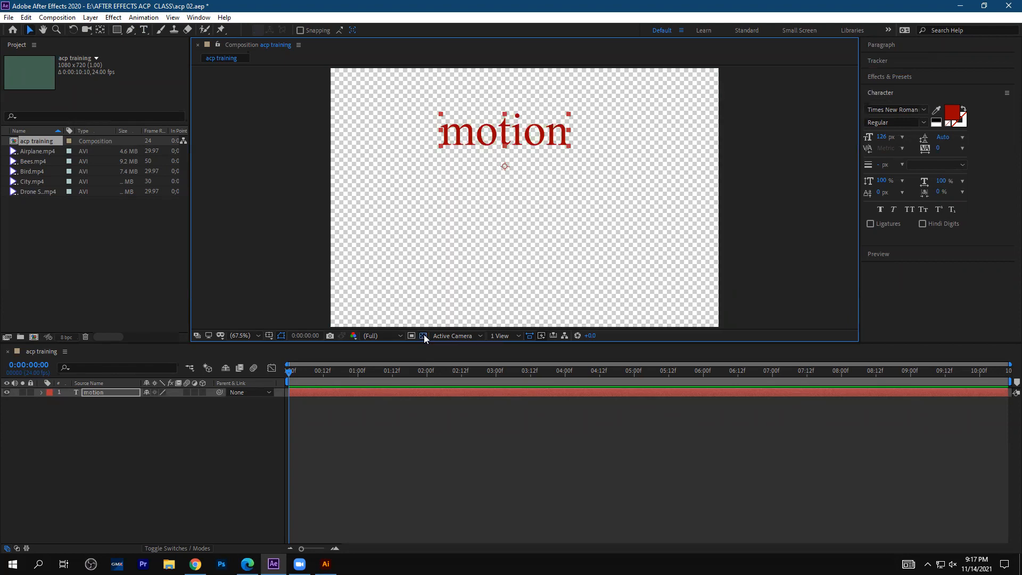
drag(504, 138, 529, 197)
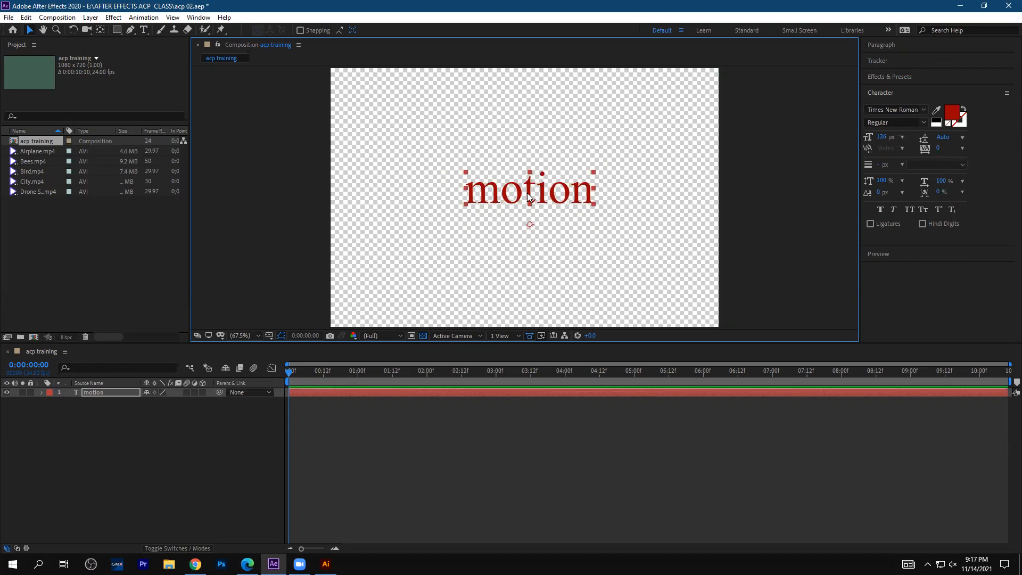
click(423, 336)
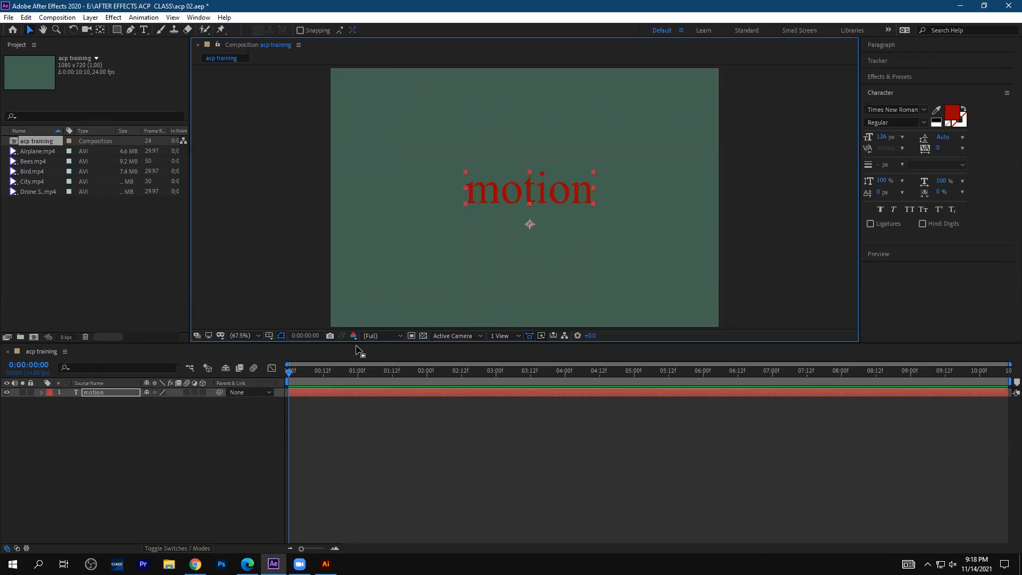
- End the work area just past the 12-frame mark and place the current time at 0:00:00:04
mouse_move(309, 373)
mouse_down()
mouse_move(324, 379)
mouse_move(301, 376)
mouse_up()
key(n)
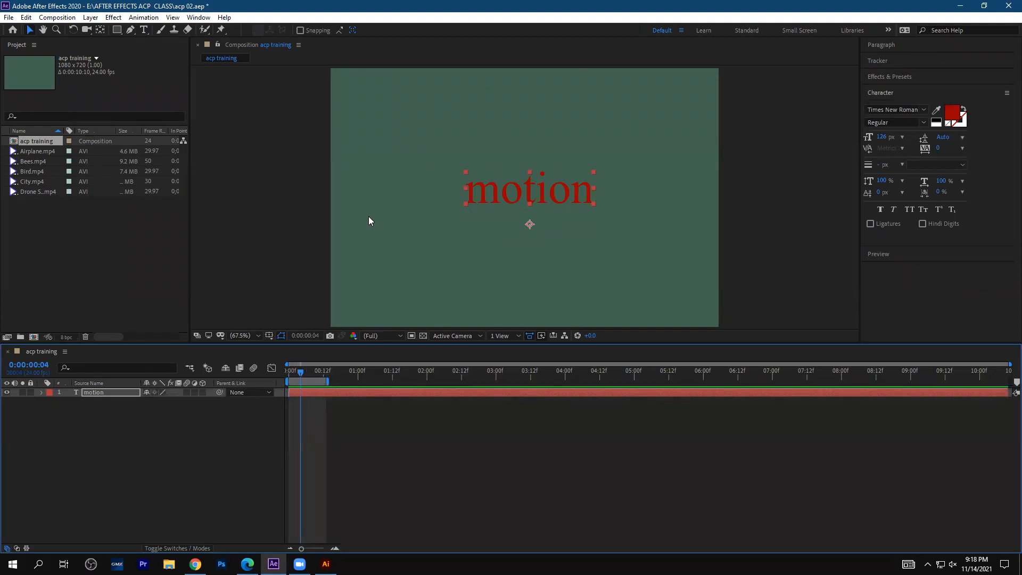
- Show the transparency grid and move the "motion" text up into the upper part of the composition, leaving it deselected
click(424, 336)
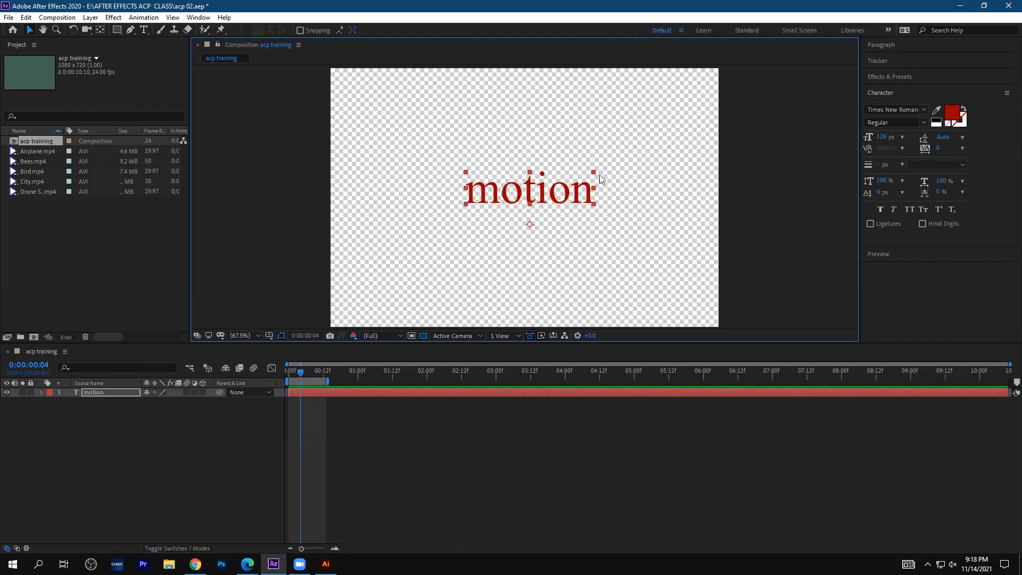
drag(529, 200, 522, 162)
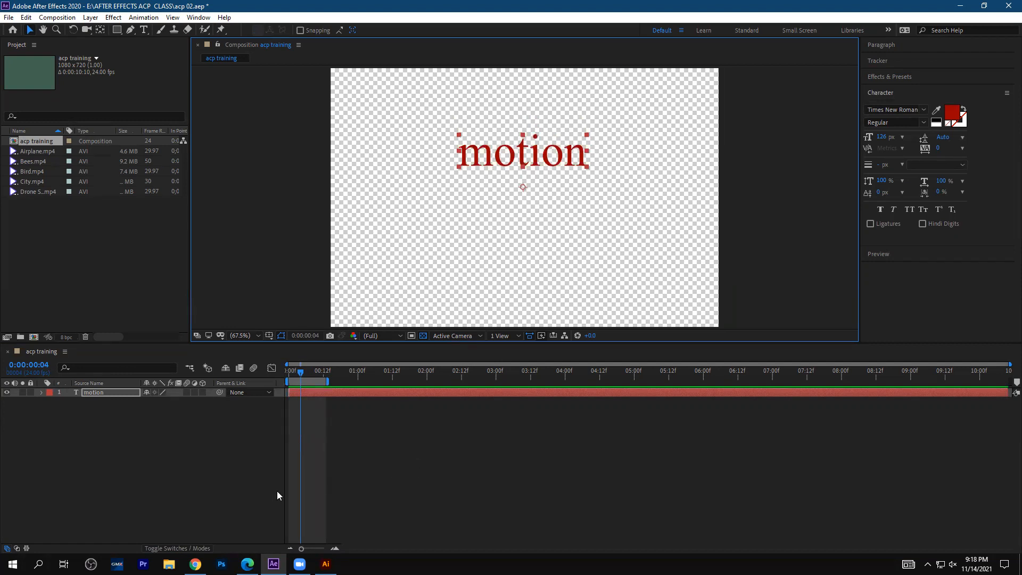
click(152, 438)
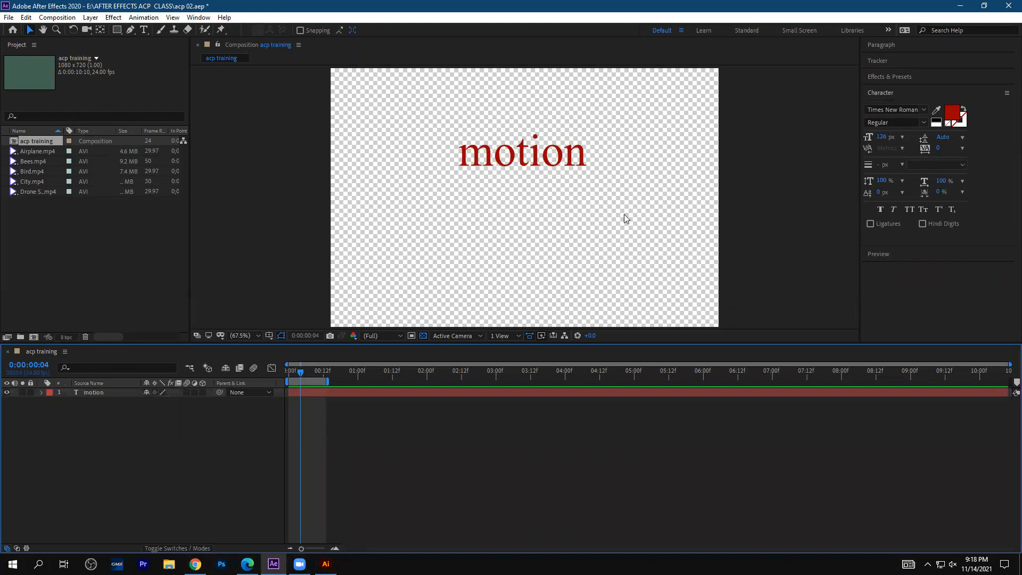
- Zoom the composition view in to 200% and out to 25%, and reset it with Fit up to 100%
scroll(556, 220, up, 1)
scroll(555, 219, down, 1)
scroll(556, 220, up, 2)
scroll(556, 219, down, 2)
scroll(556, 219, up, 3)
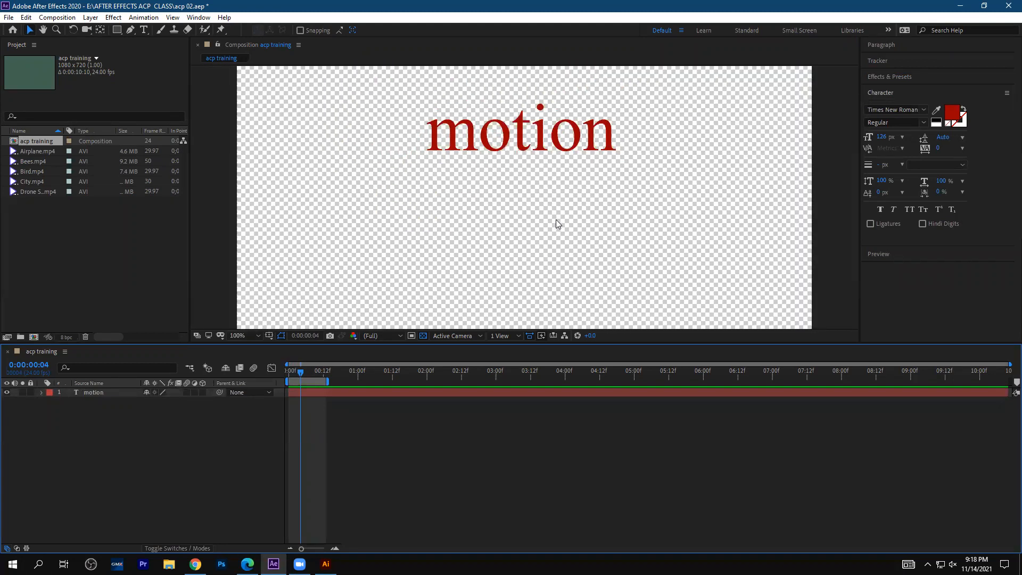
scroll(556, 219, down, 2)
scroll(557, 224, up, 1)
scroll(558, 223, down, 1)
click(241, 337)
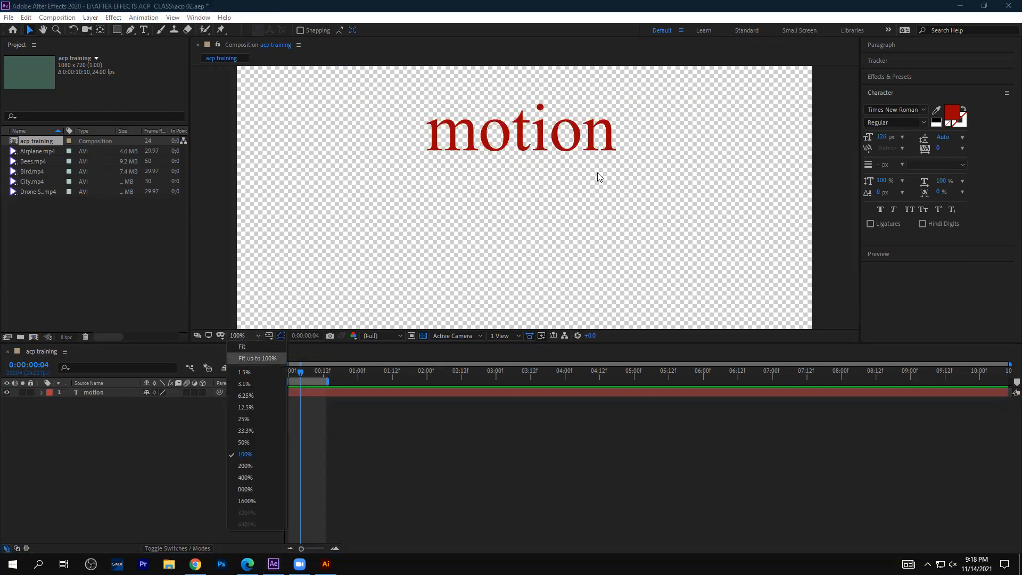
click(616, 177)
scroll(613, 179, up, 1)
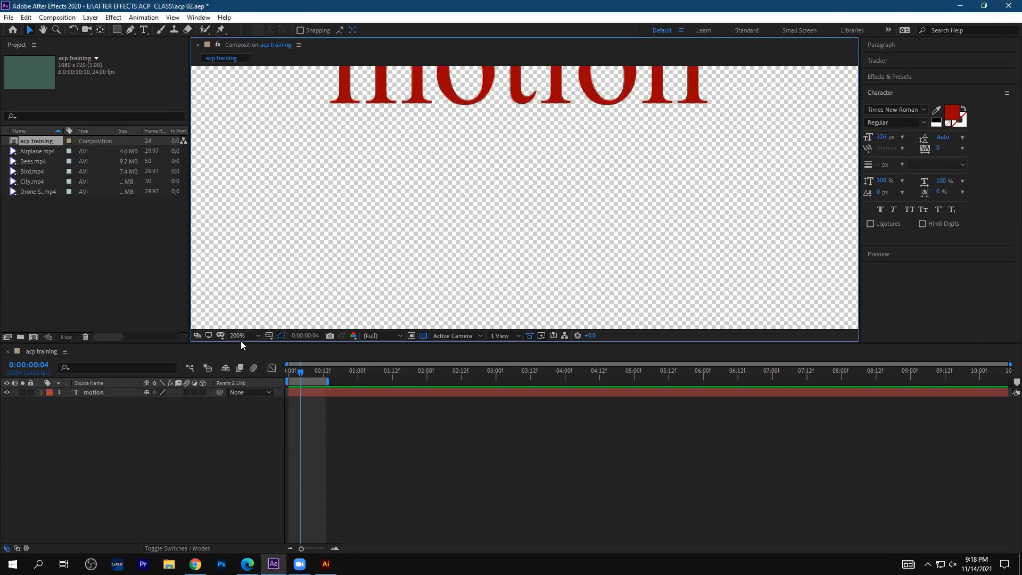
scroll(618, 189, down, 4)
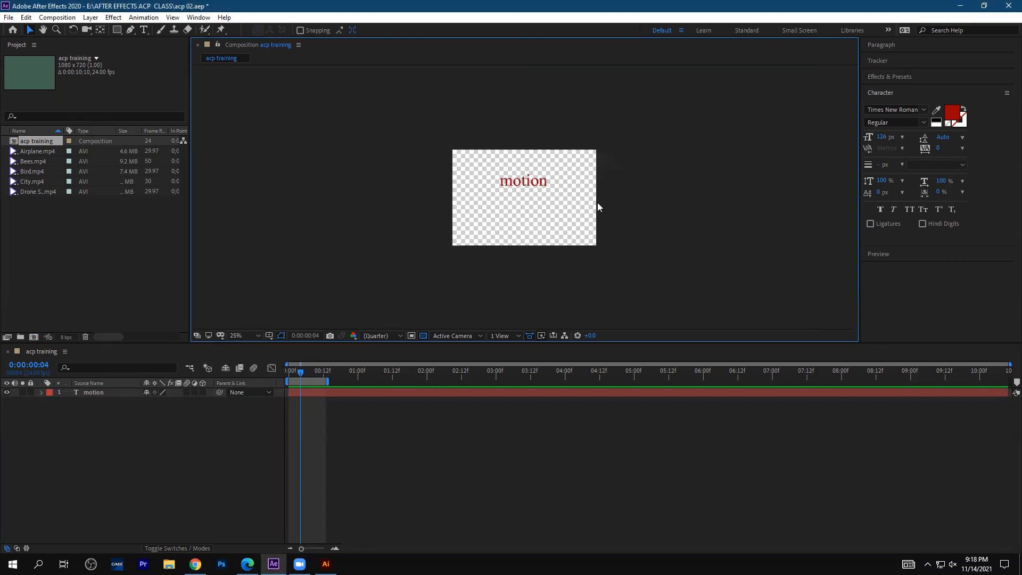
click(241, 336)
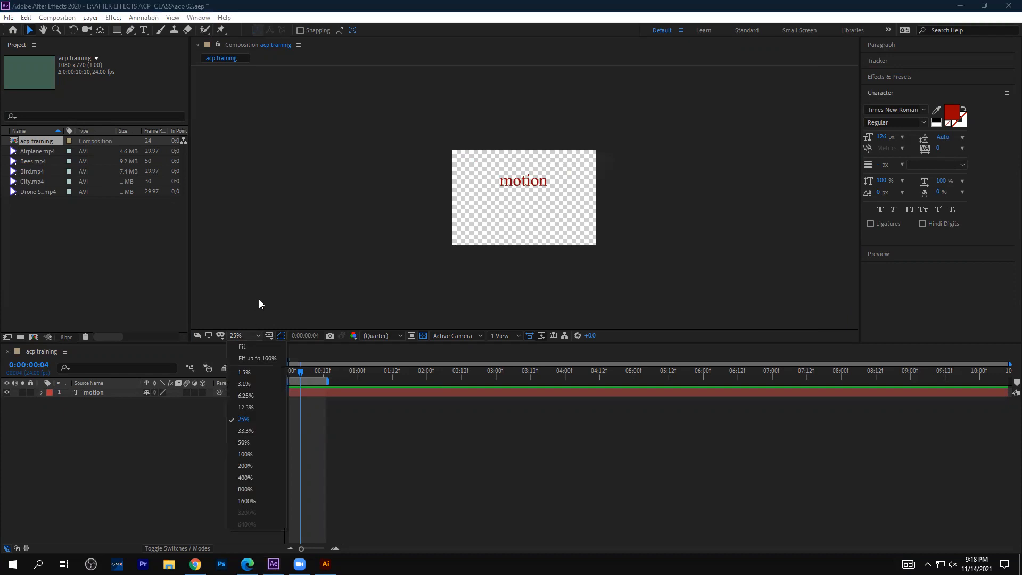
click(263, 358)
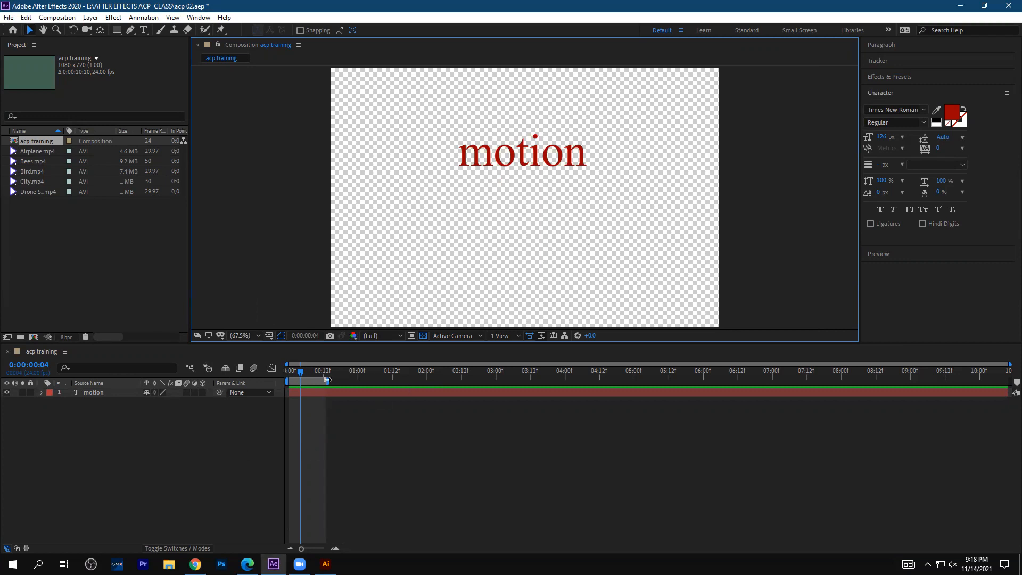
- Extend the work area to the composition's end and add Bird.mp4 as a layer beneath the "motion" text
drag(328, 381, 1006, 379)
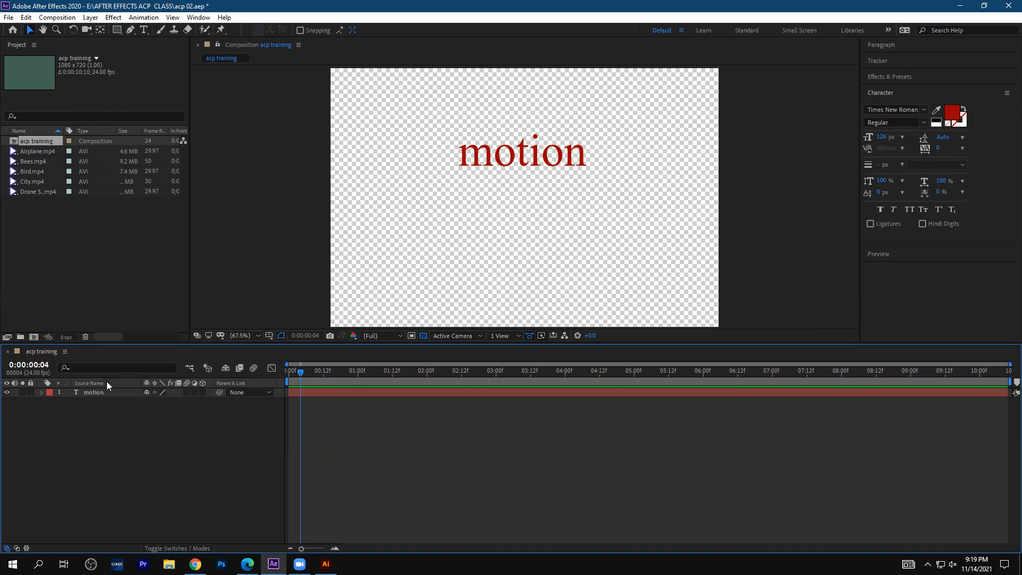
drag(300, 374, 484, 434)
drag(32, 172, 100, 458)
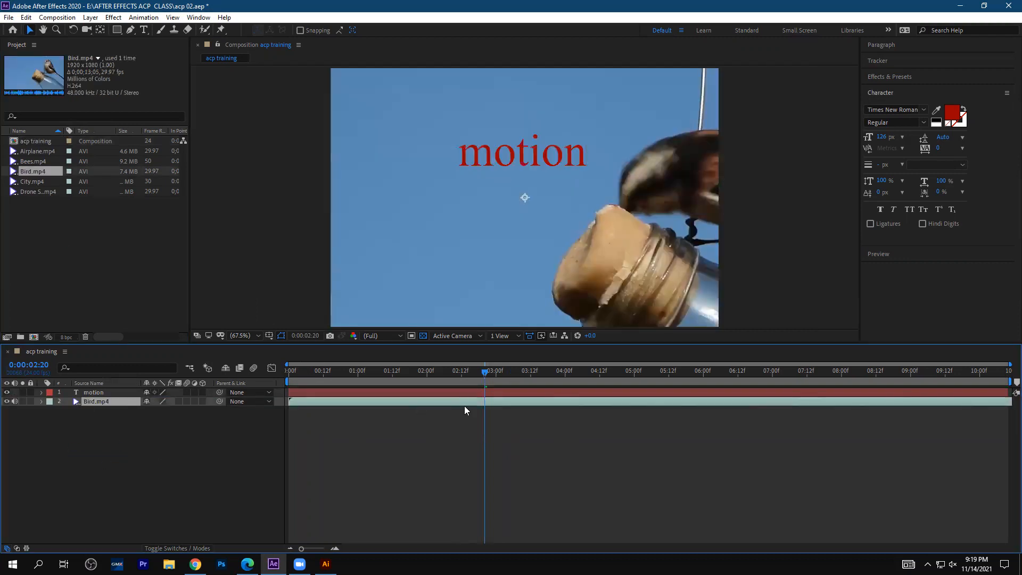
- Play the composition from its first frame, pause it, and resume playback from 0:00:04:12
drag(487, 367, 245, 457)
key(space)
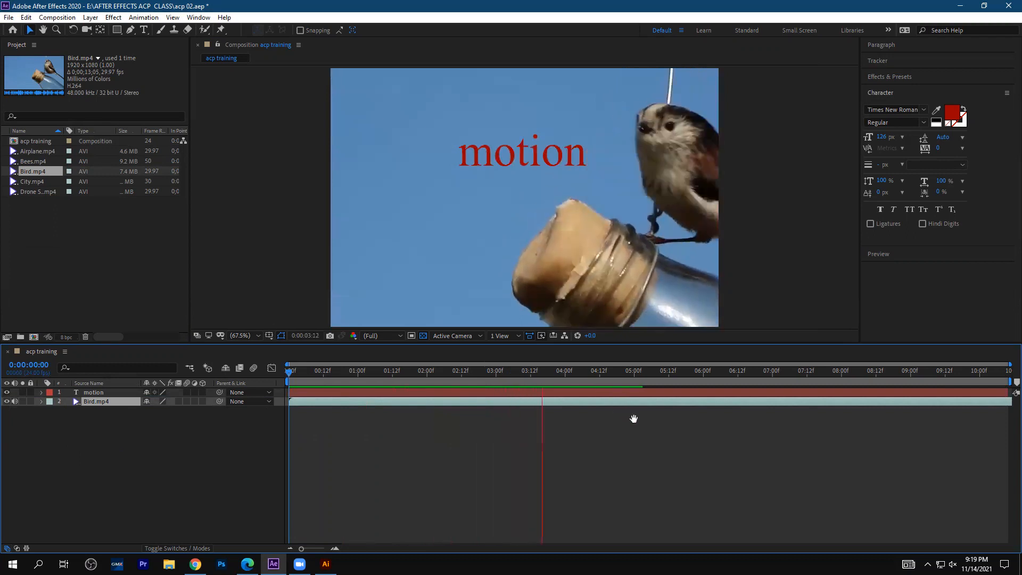
key(space)
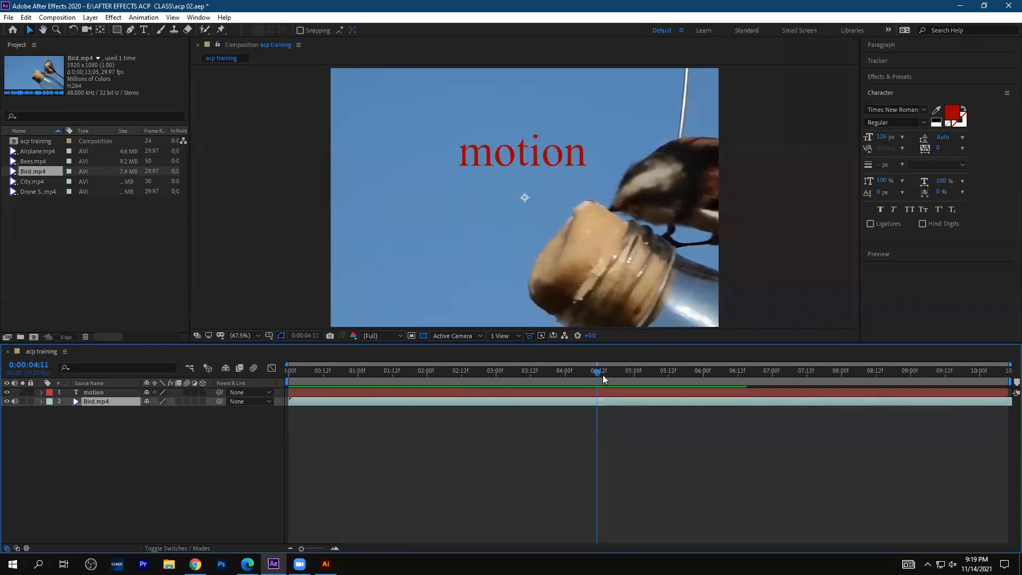
mouse_move(597, 371)
mouse_down()
mouse_move(628, 373)
mouse_move(600, 371)
mouse_up()
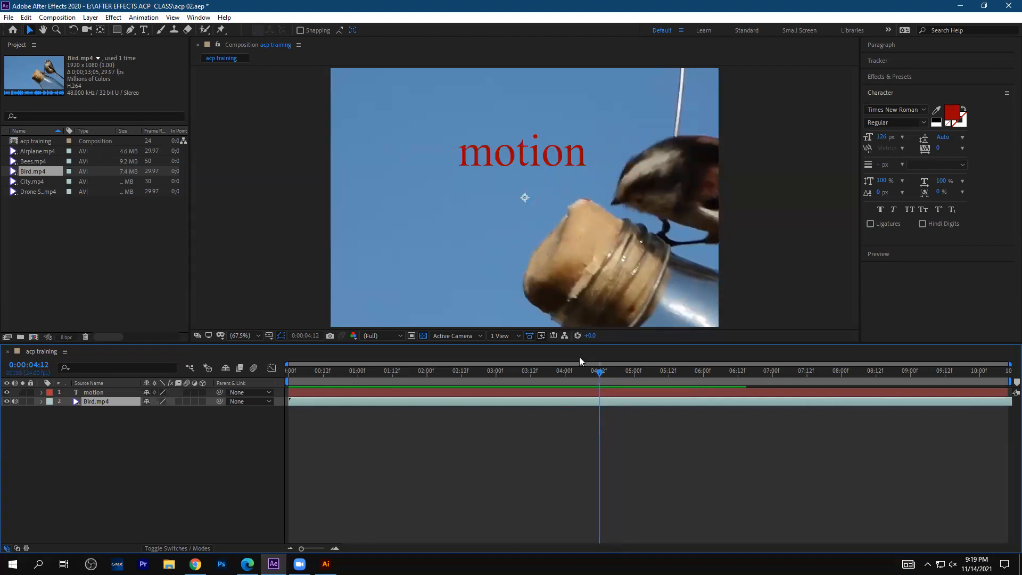
key(space)
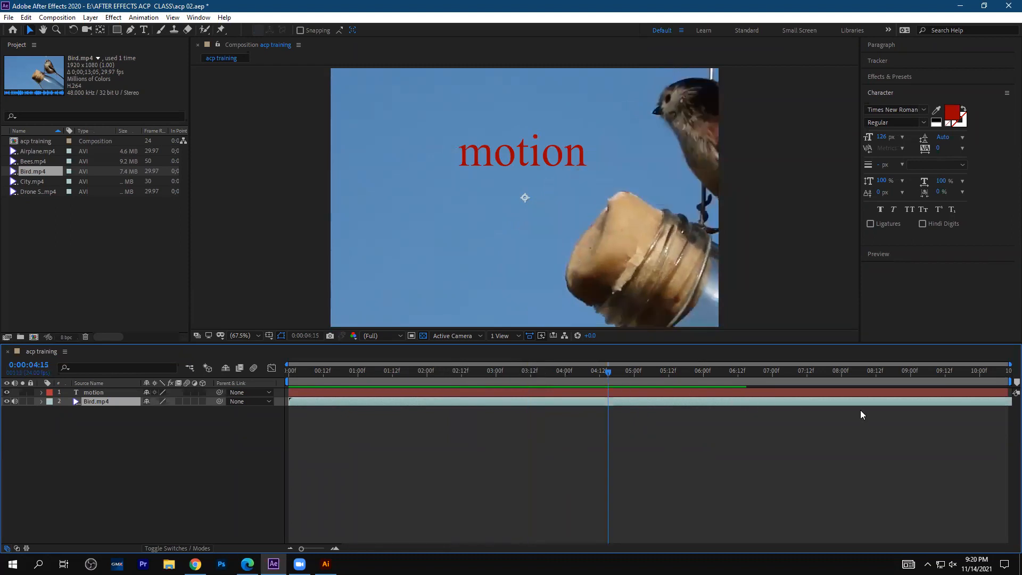
- Scrub the current time to 0:00:10:00 and back to 0:00:05:00 with nothing selected
drag(980, 408, 980, 408)
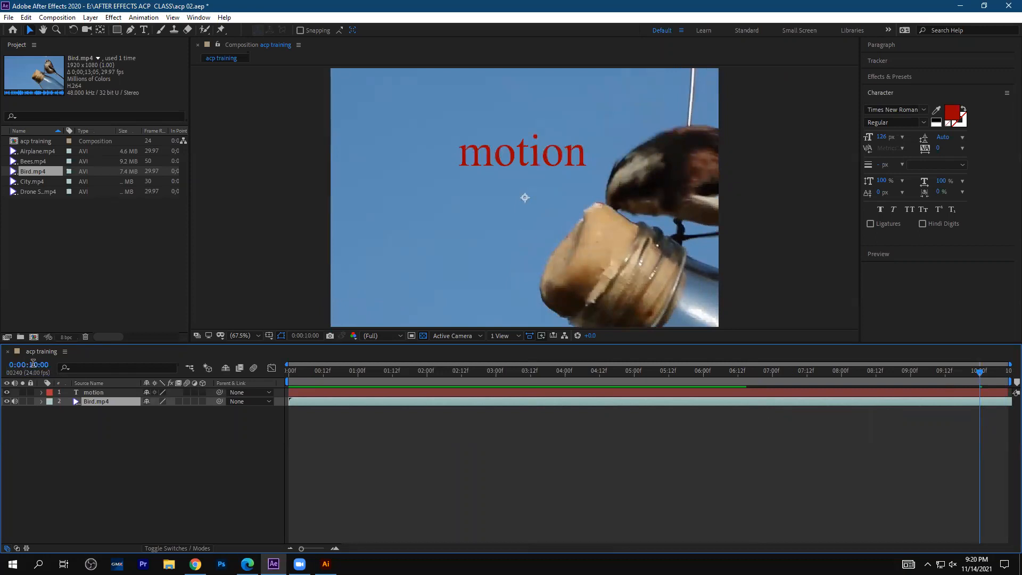
click(664, 487)
drag(978, 370, 634, 395)
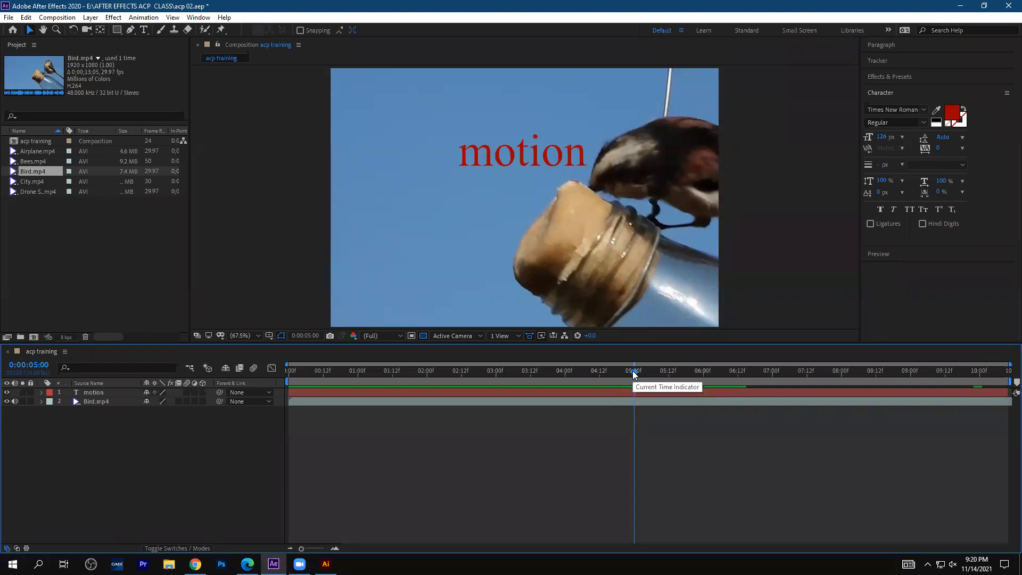
drag(632, 370, 914, 394)
drag(774, 410, 635, 417)
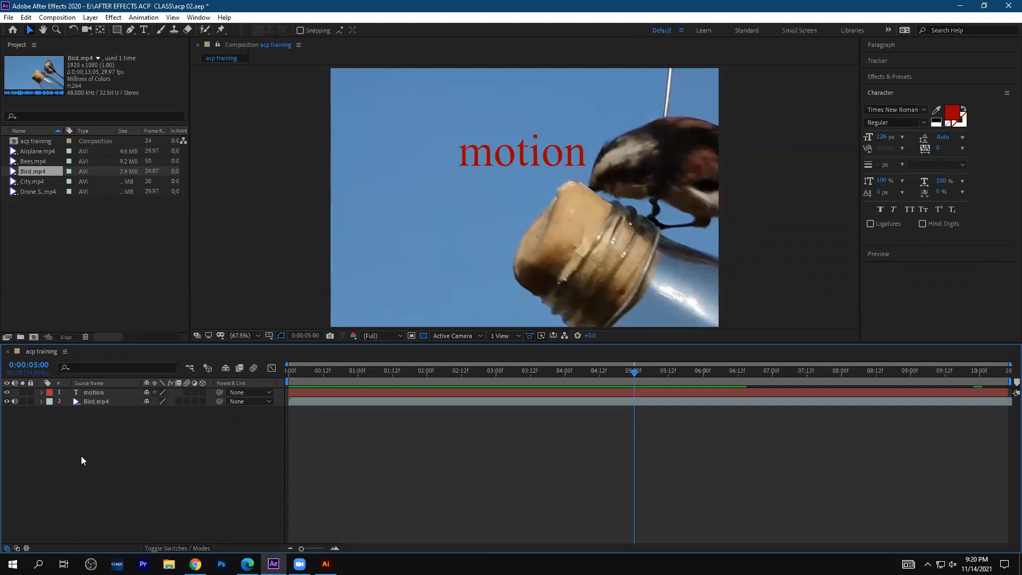
- Jump by timecode to 0:00:01:00 and on to 0:00:02:00
click(35, 365)
text(1)
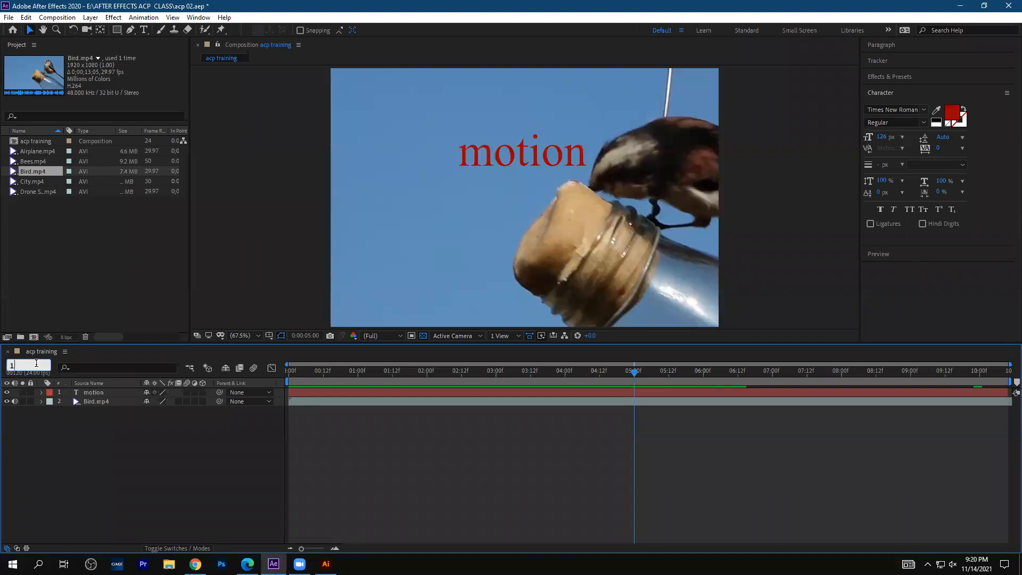
text(:00)
key(Return)
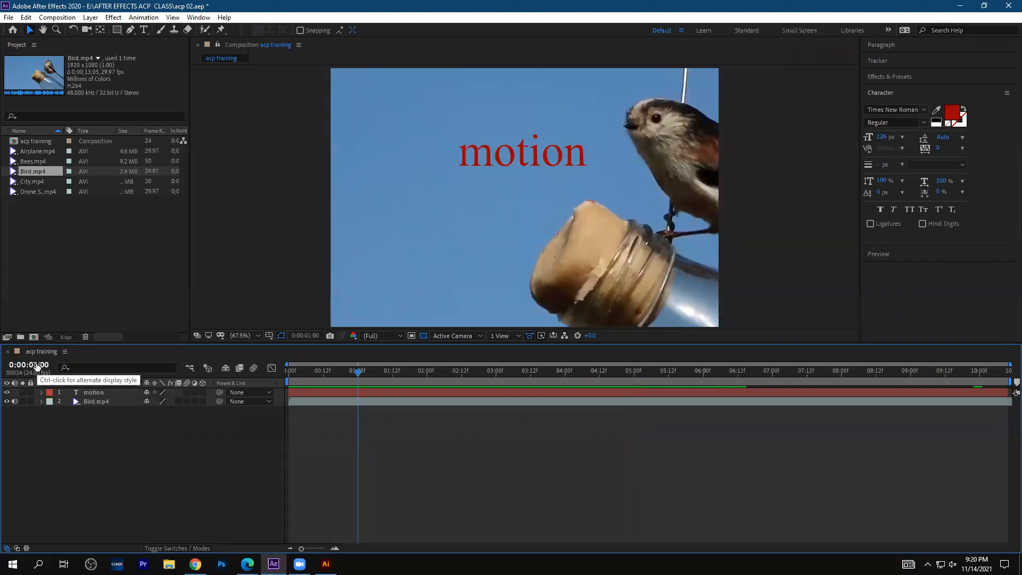
click(36, 365)
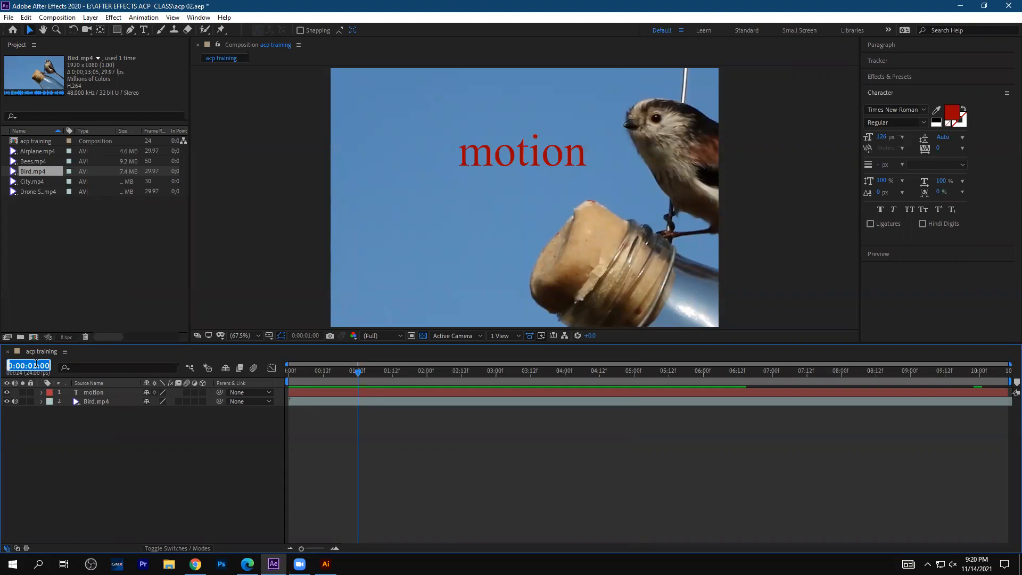
text(200)
key(Return)
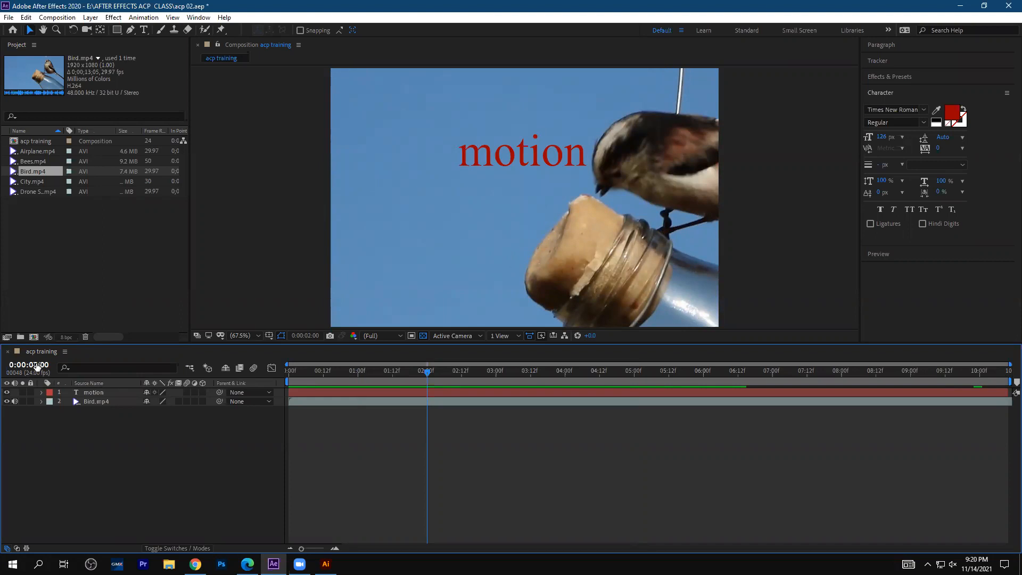
- Jump by timecode to 0:00:02:10 and zoom the timeline in to scrub around that frame
click(36, 365)
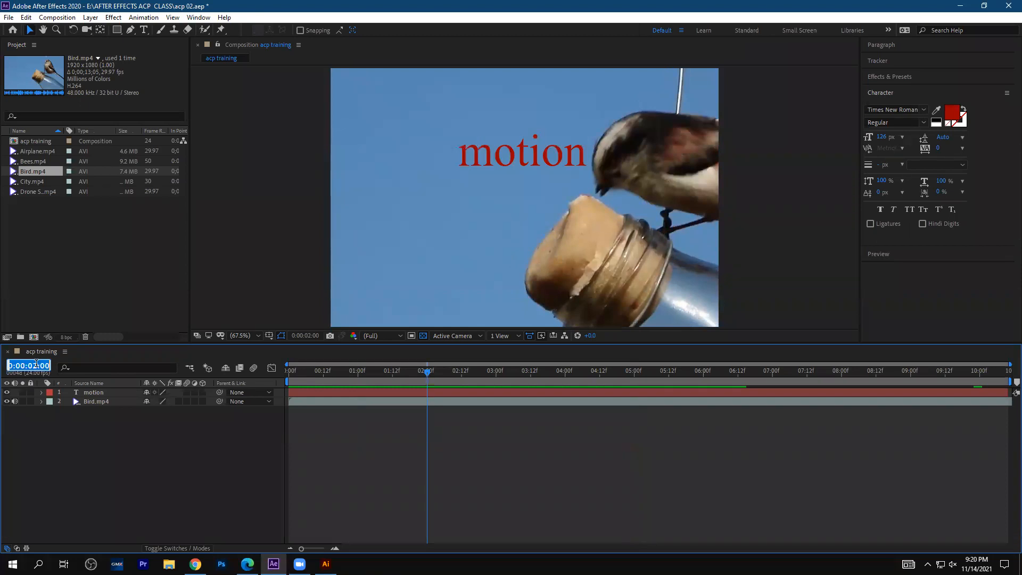
text(210)
key(Return)
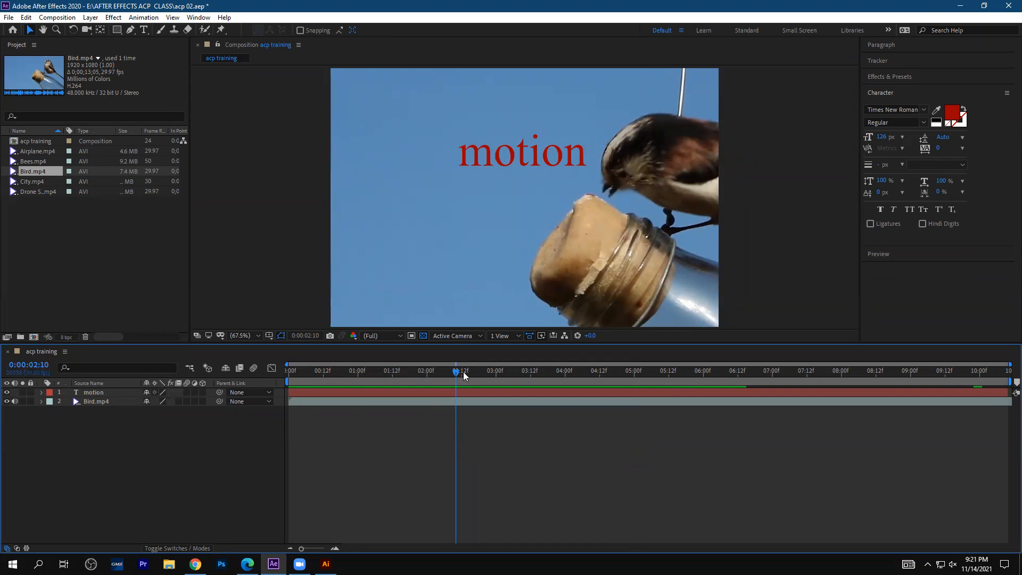
drag(301, 548, 352, 550)
drag(649, 376, 563, 394)
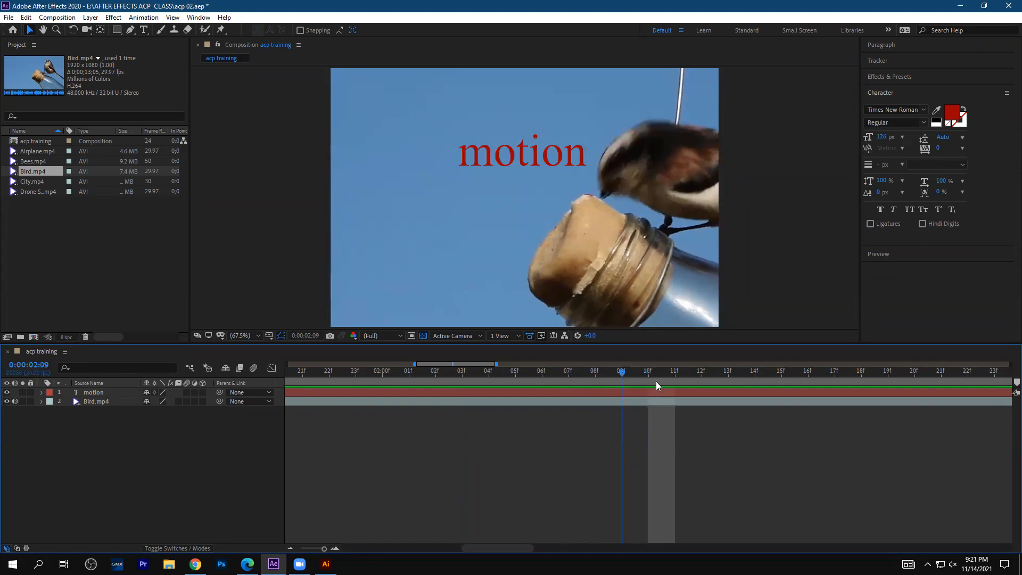
- Switch to the exam objectives PDF in the browser and enlarge it to review the key concepts of objective 2.3
click(247, 564)
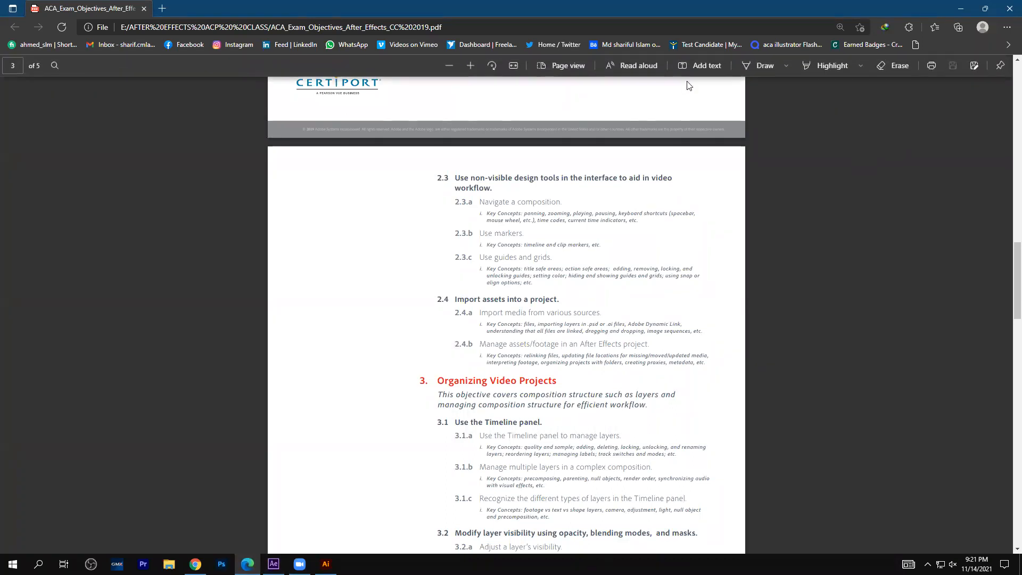
click(470, 65)
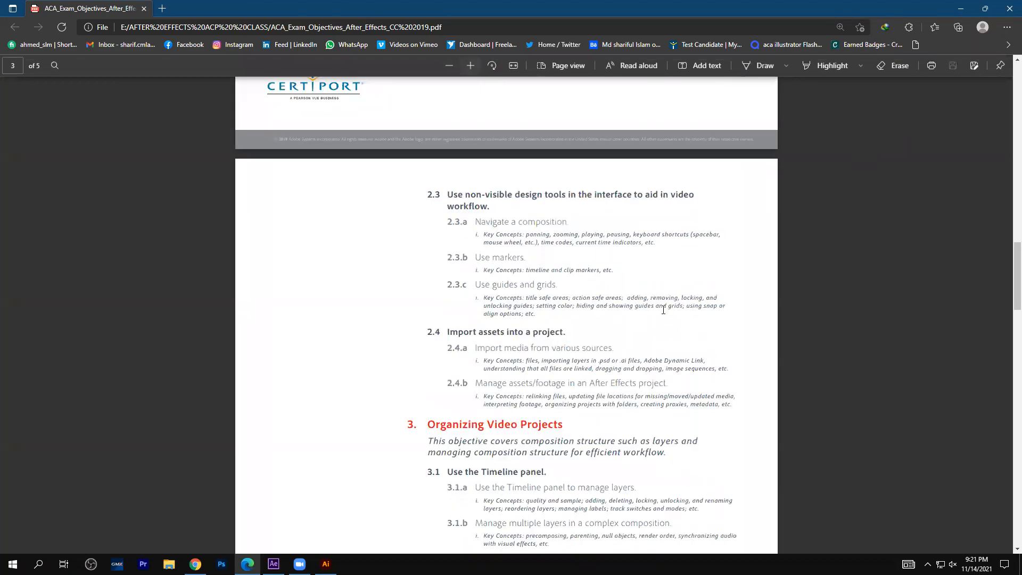
key(ctrl+plus)
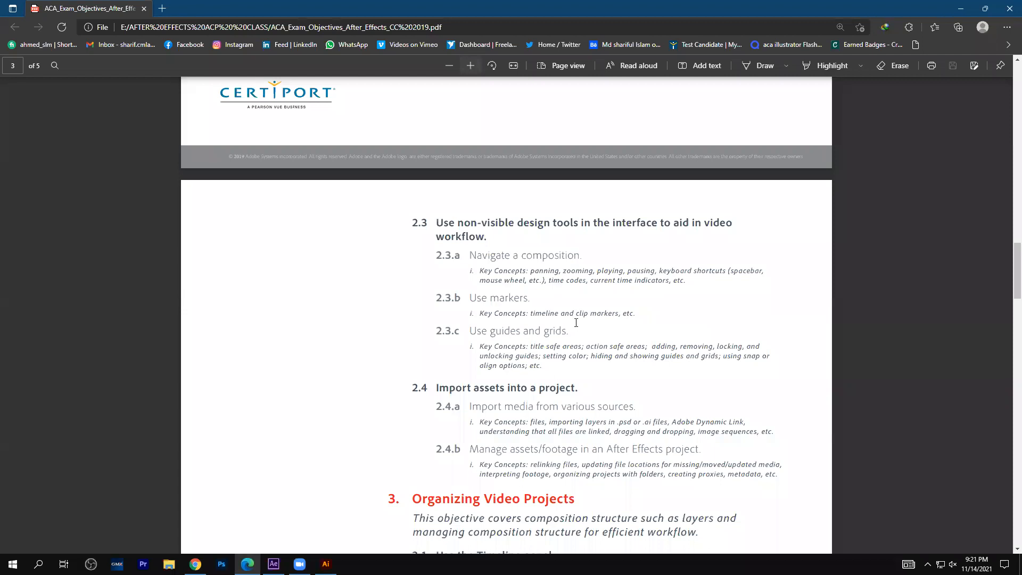
key(ctrl+plus)
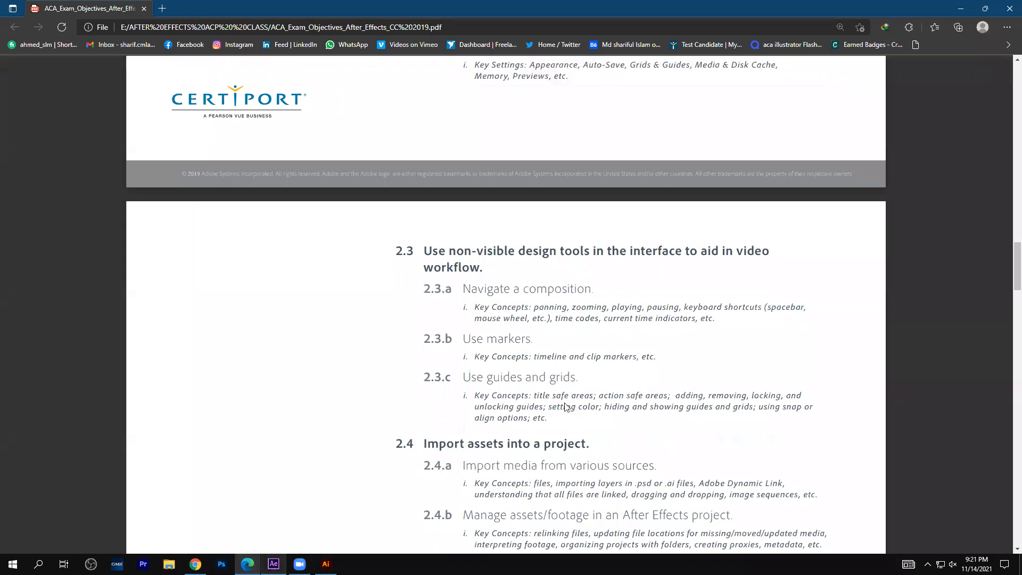
- Switch back to After Effects and scrub the current time back to 0:00:00:20
key(alt+Tab)
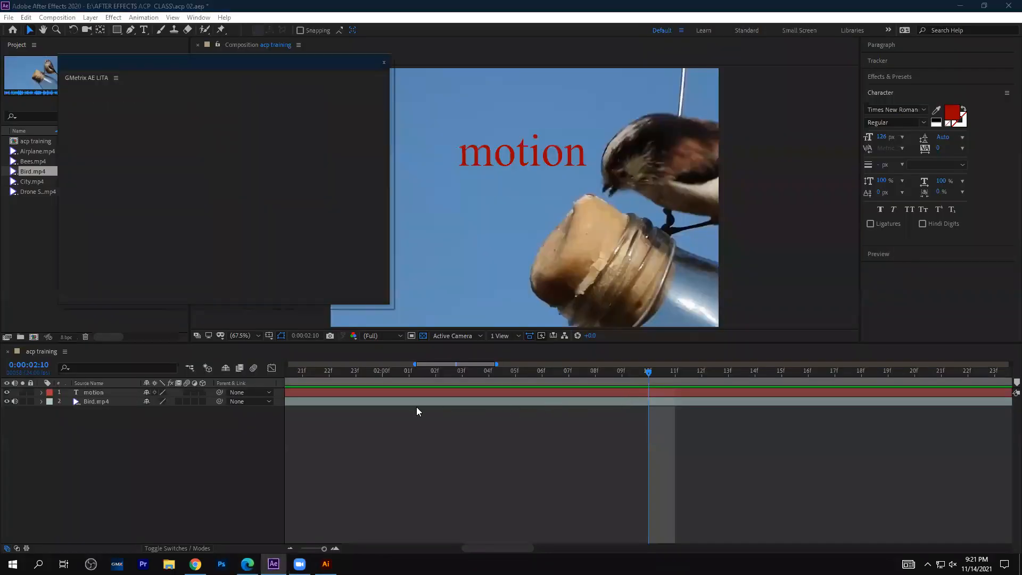
click(402, 376)
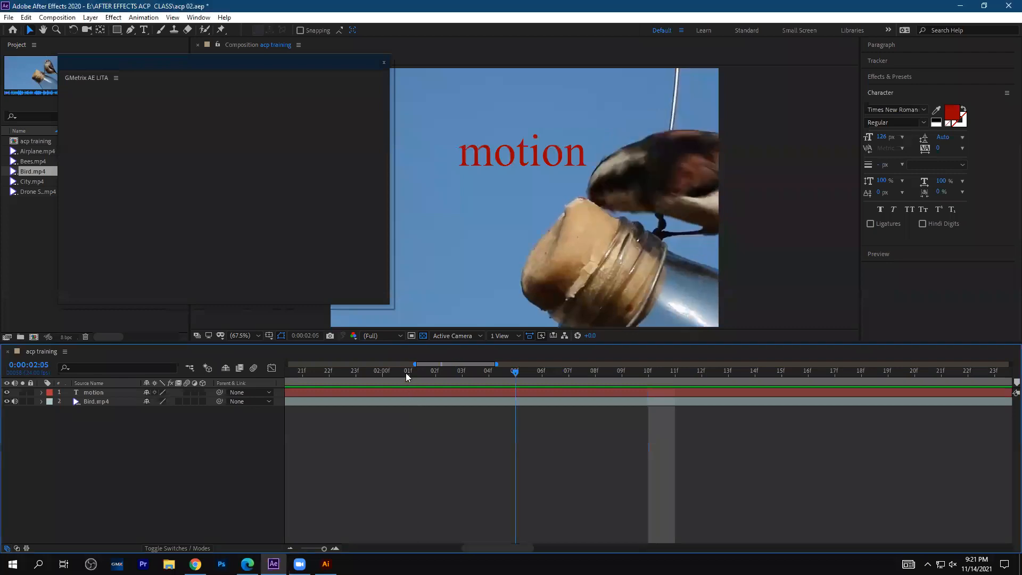
click(407, 372)
drag(254, 385, 251, 405)
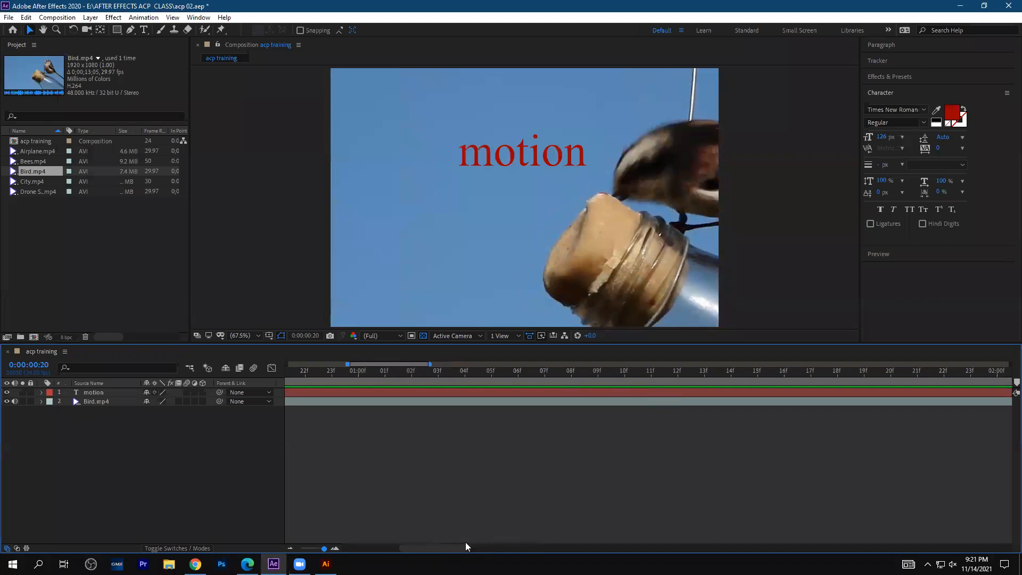
drag(474, 547, 406, 552)
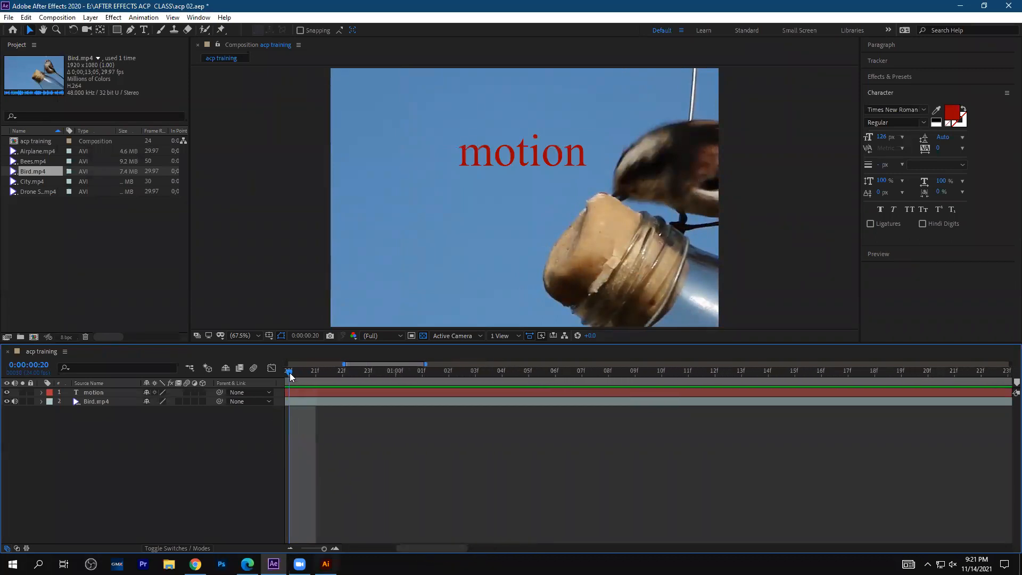
- Step the current time forward two frames to 0:00:00:22 and pan the zoomed timeline along to about the 9-second mark
key(Page_Down)
key(Page_Down)
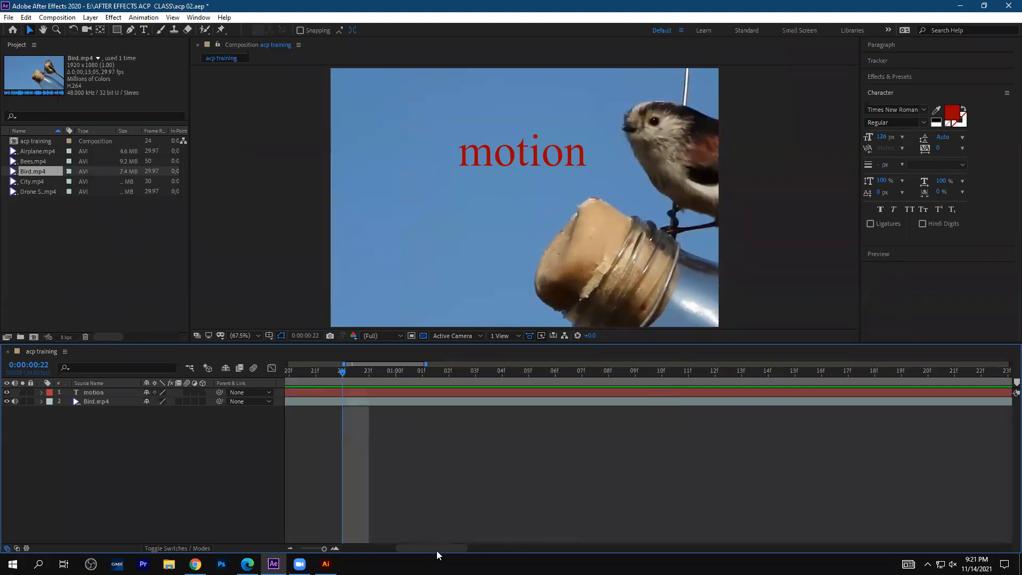
drag(454, 547, 926, 547)
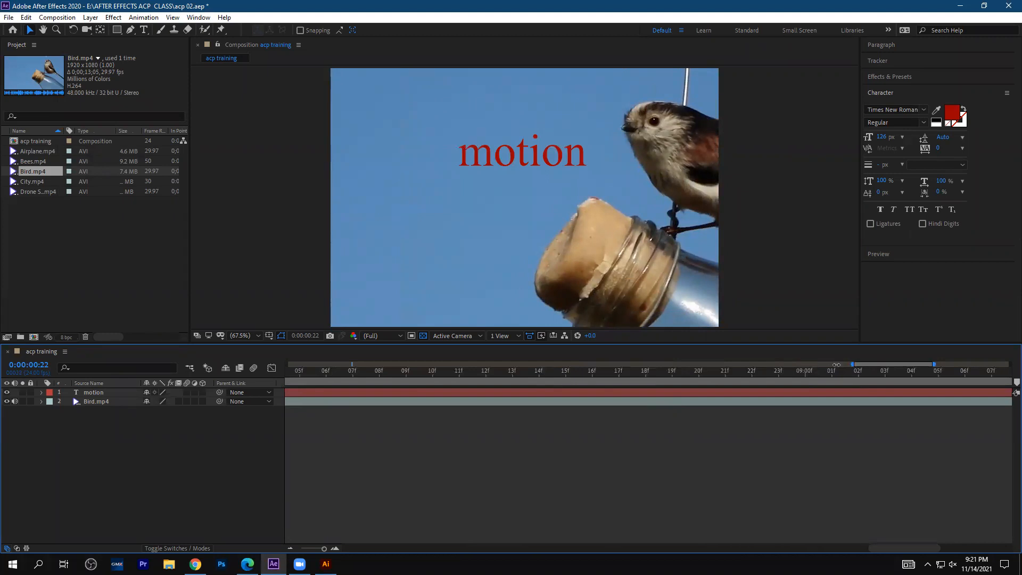
- Widen and slide the visible time range of the timeline back so that it begins at the start of the composition
drag(774, 365, 901, 364)
drag(809, 364, 503, 364)
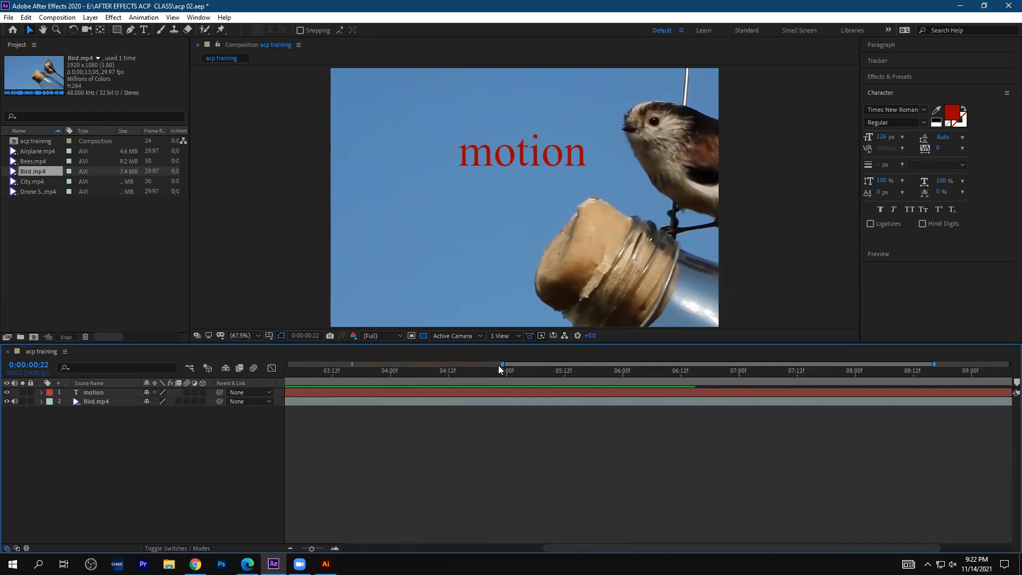
drag(503, 364, 677, 364)
drag(495, 382, 471, 384)
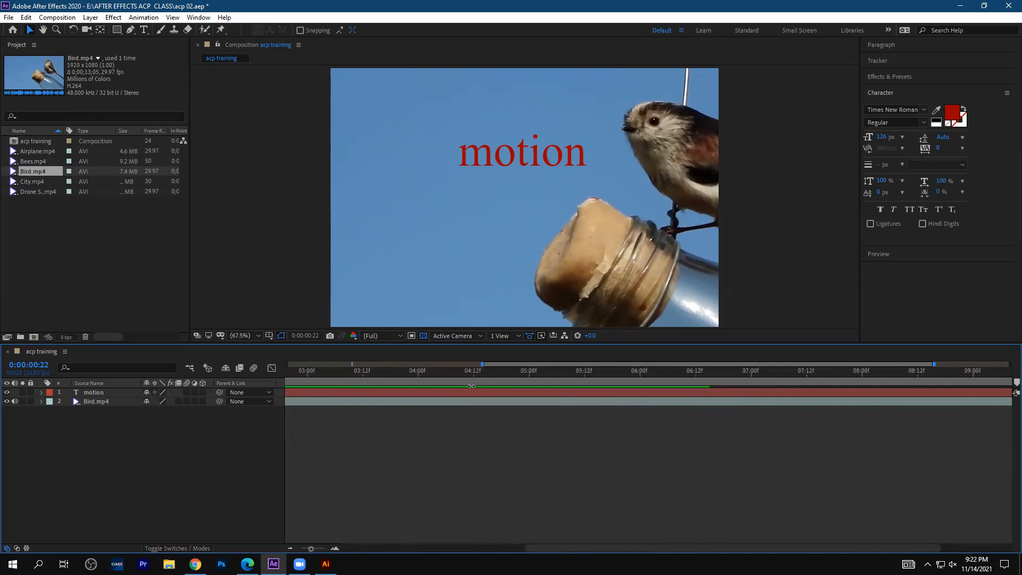
drag(535, 553, 450, 549)
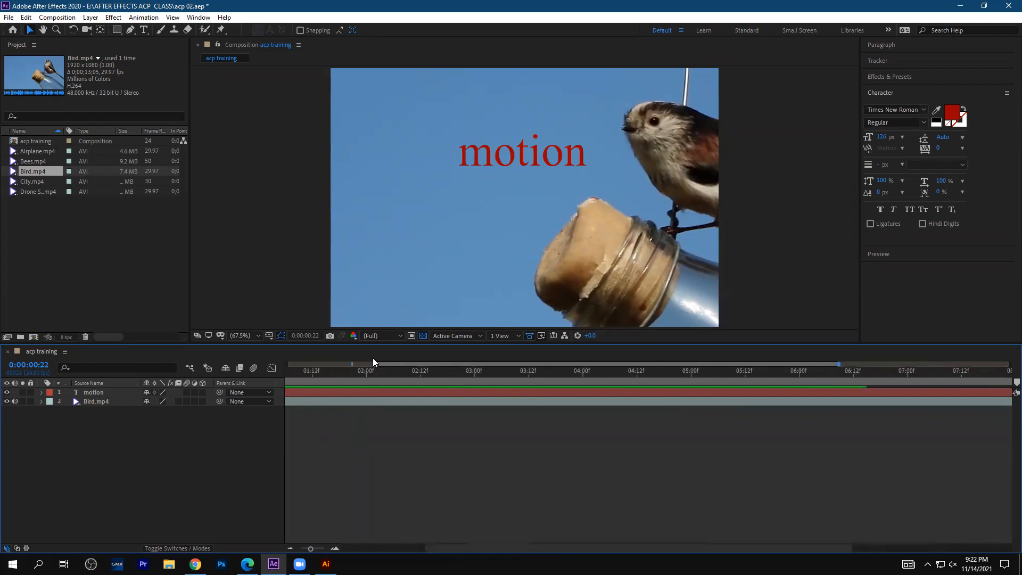
drag(279, 365, 216, 355)
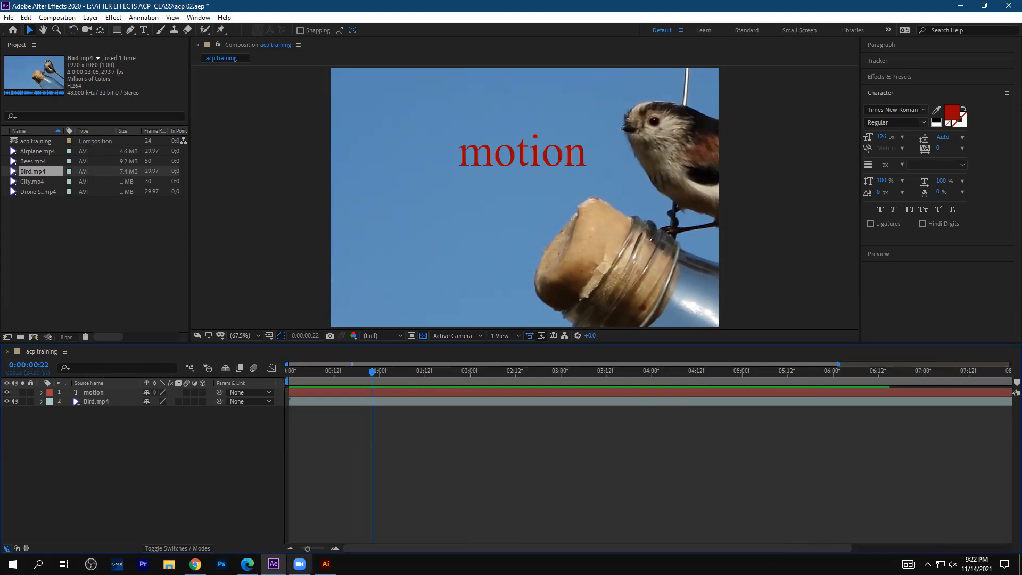
- Check the composition navigation key concepts in the exam objectives PDF in the browser, and return to After Effects
click(248, 564)
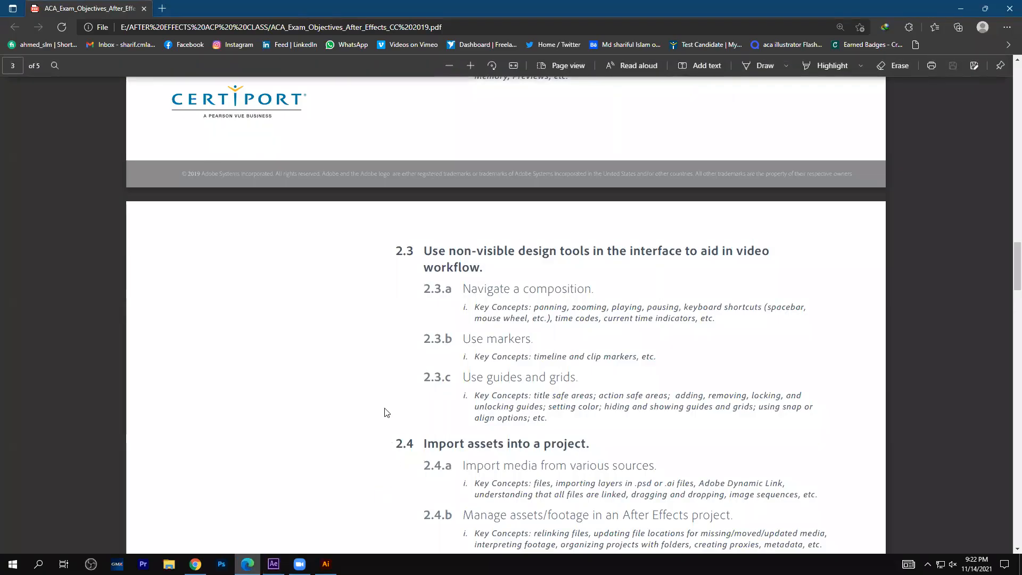
key(alt+Tab)
click(318, 410)
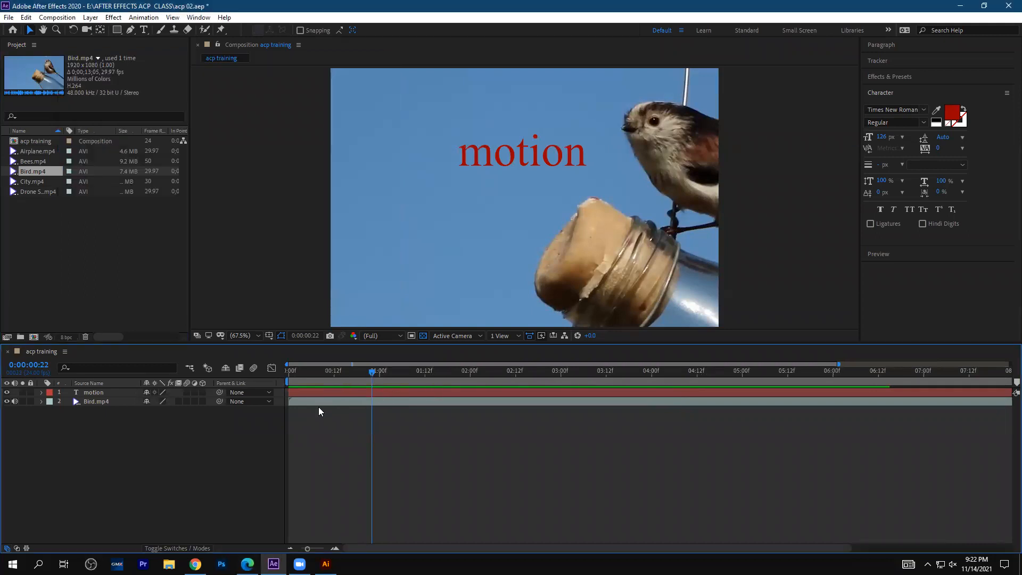
- Step the current time backward and forward frame by frame, finishing on the first frame at 0:00:00:00
key(Page_Up)
key(Page_Up)
key(Page_Up)
key(Page_Up)
key(Page_Up)
key(Page_Up)
key(Page_Down)
key(Page_Down)
key(Page_Down)
key(Page_Down)
key(Page_Down)
key(Page_Down)
key(Page_Down)
key(Page_Down)
key(Page_Down)
key(Page_Down)
key(Page_Down)
key(Page_Down)
key(Page_Down)
key(Page_Down)
key(Page_Down)
key(Page_Down)
key(Page_Down)
key(Page_Down)
key(Page_Down)
key(Page_Down)
key(Page_Up)
key(Page_Up)
key(Page_Up)
key(Page_Up)
key(Page_Up)
key(Page_Up)
key(Page_Up)
key(Page_Up)
key(Page_Up)
key(Page_Up)
key(Page_Up)
key(Page_Up)
key(Page_Up)
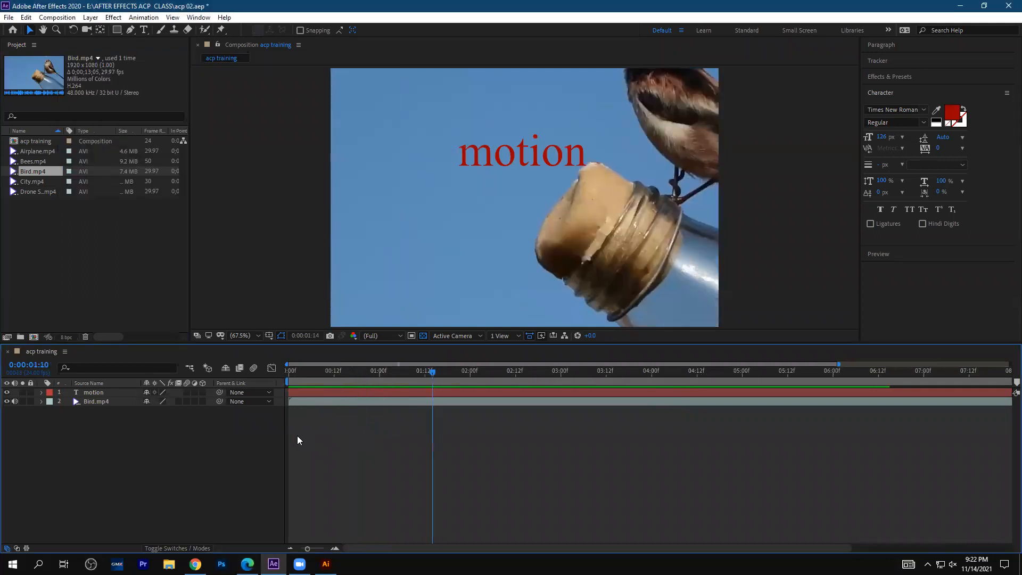
key(Page_Up)
key(Page_Up)
key(Page_Up)
key(Page_Up)
key(Page_Up)
key(Page_Up)
key(Page_Up)
key(Page_Up)
key(Page_Up)
key(Page_Up)
key(Page_Up)
key(Page_Up)
key(Page_Up)
key(Page_Up)
key(Page_Up)
key(Page_Up)
key(Page_Up)
key(Page_Up)
key(Page_Up)
key(Page_Up)
key(Page_Down)
key(Page_Down)
key(Page_Down)
key(Page_Down)
key(Page_Down)
key(Page_Down)
key(Page_Down)
key(Page_Down)
key(Page_Down)
key(Page_Down)
key(Page_Down)
key(Page_Down)
key(Page_Down)
key(Page_Down)
key(Page_Down)
key(Page_Down)
key(Page_Down)
key(Page_Down)
key(Page_Down)
key(Page_Down)
key(Page_Down)
key(Page_Down)
key(Page_Down)
key(Page_Down)
key(Page_Up)
key(Page_Up)
key(Page_Up)
key(Page_Up)
key(Page_Up)
key(Page_Up)
key(Page_Up)
key(Page_Up)
key(Page_Up)
key(Page_Up)
key(Page_Up)
key(Page_Up)
key(Page_Up)
key(Page_Up)
key(Page_Up)
key(Page_Up)
key(Page_Up)
key(Page_Up)
key(Page_Up)
key(Page_Up)
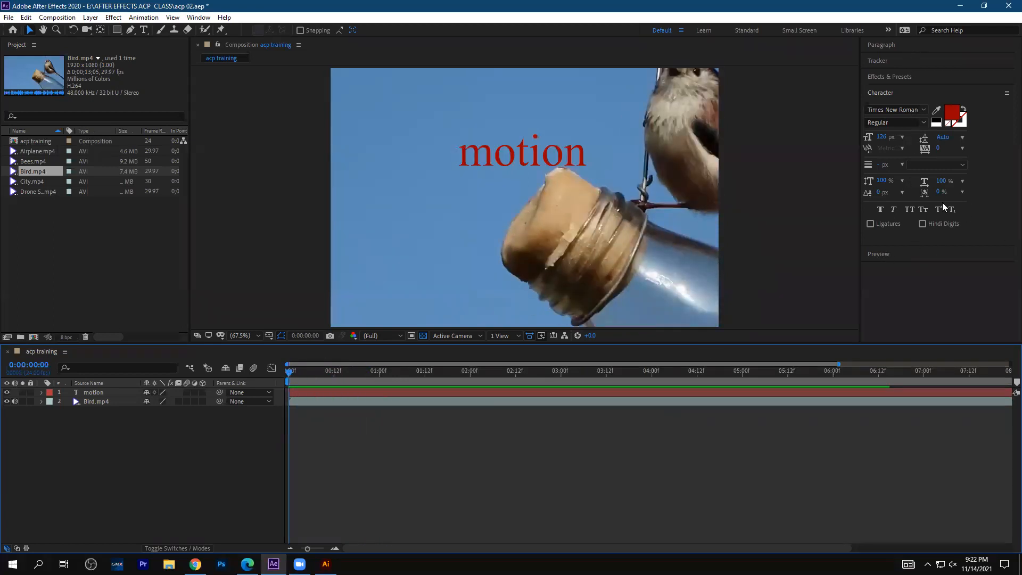
- Expand the Preview panel and close the Character panel
click(927, 253)
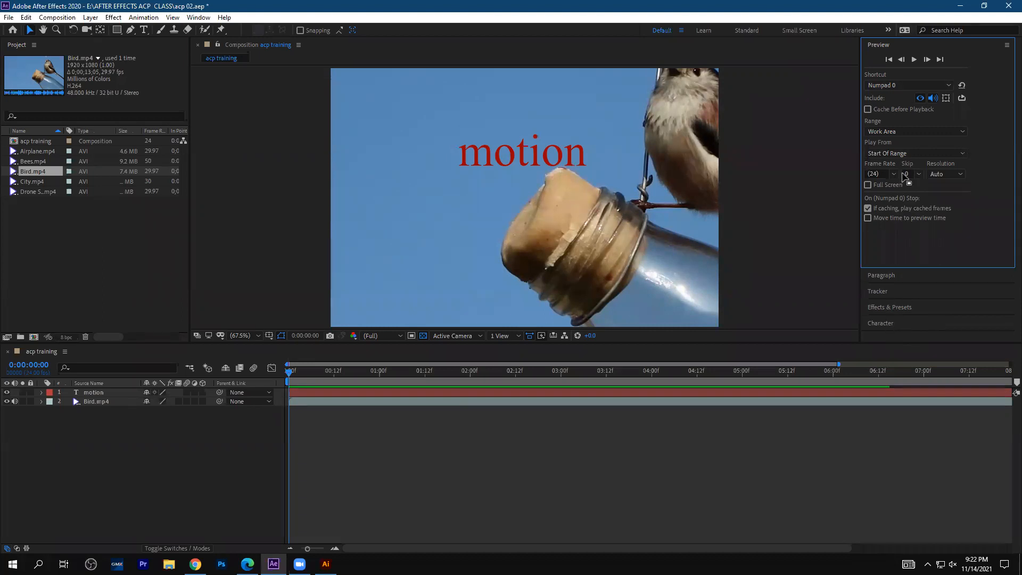
drag(886, 322, 891, 278)
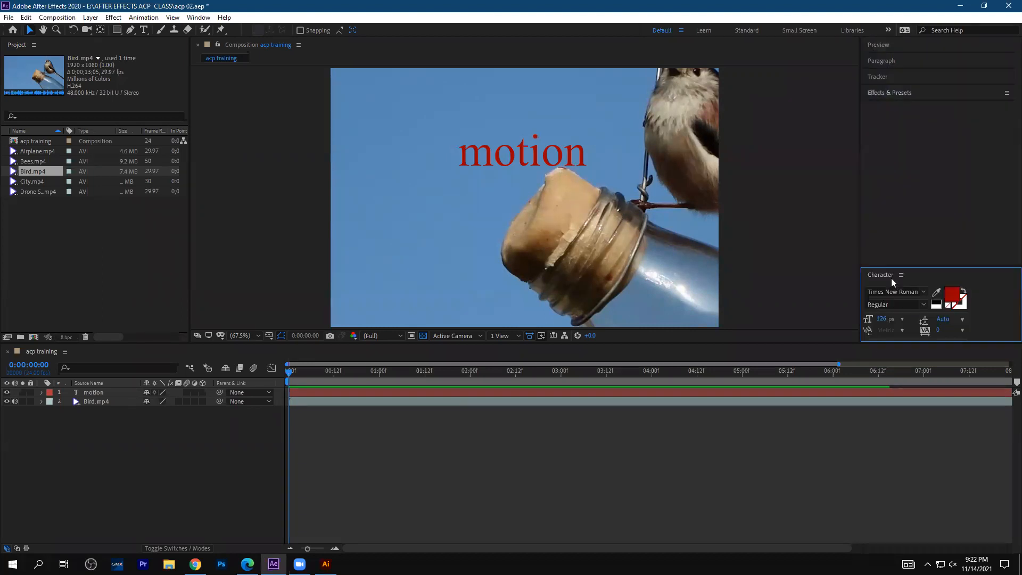
click(905, 275)
click(912, 279)
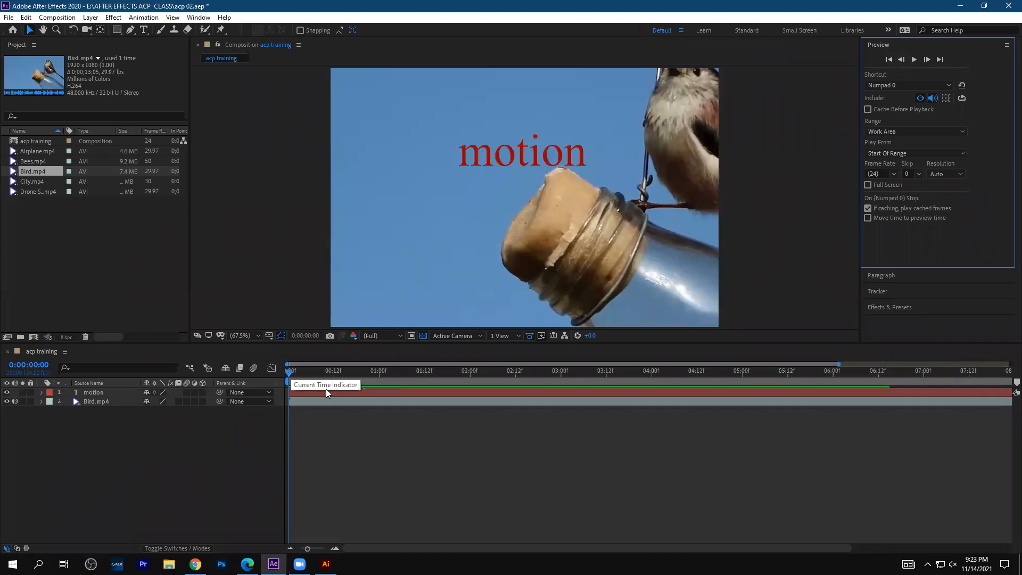
- Jump the current time to the first frame and to the last frame using the preview controls
key(space)
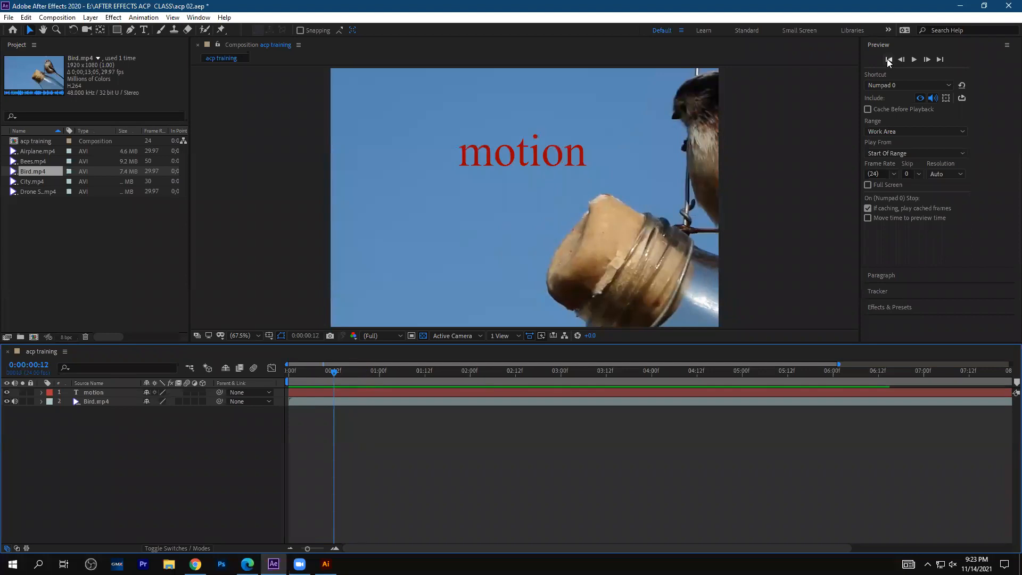
click(886, 59)
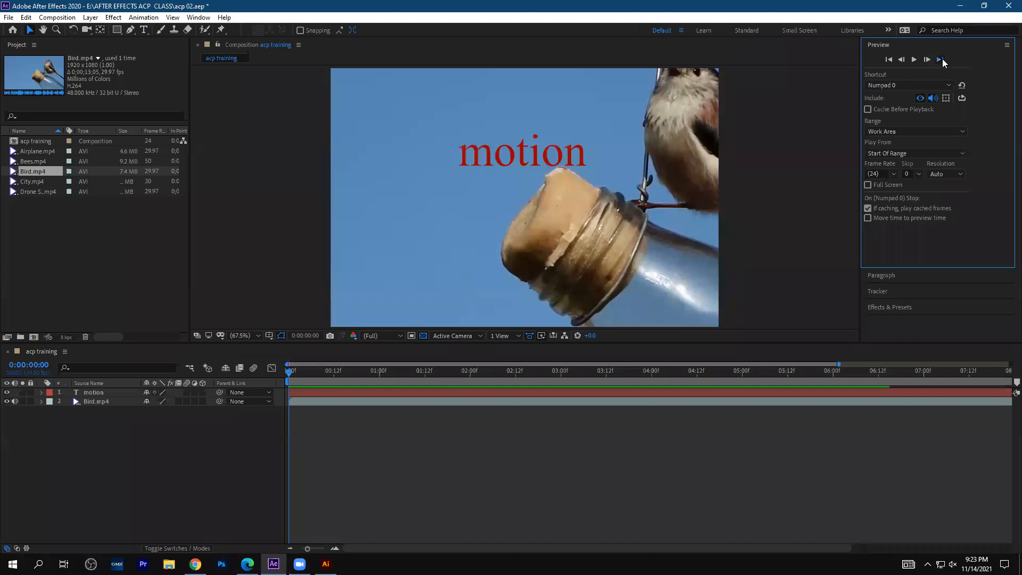
click(941, 60)
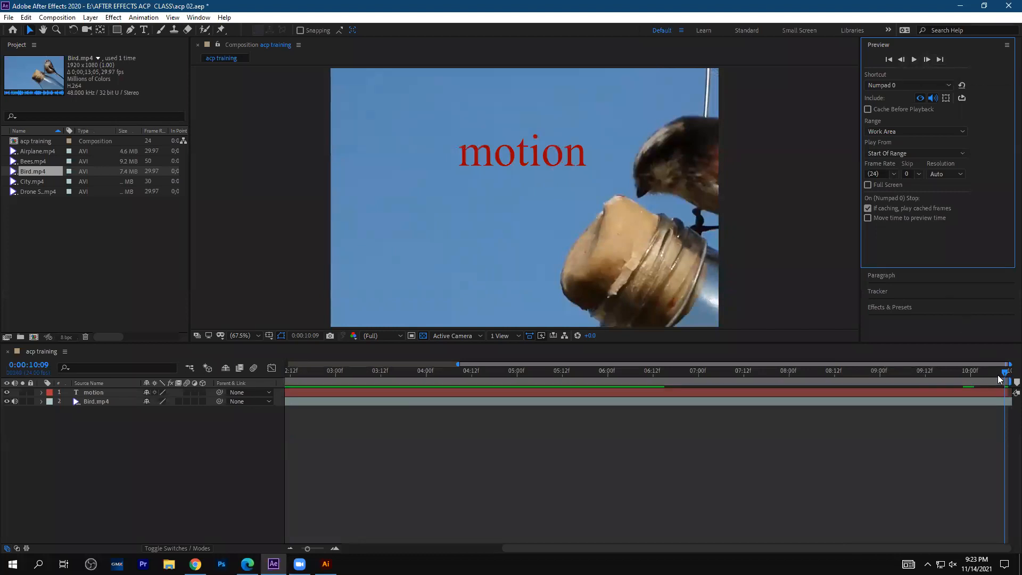
- Move the current time to 0:00:05:12 and advance it two single frames to 0:00:05:14
click(564, 383)
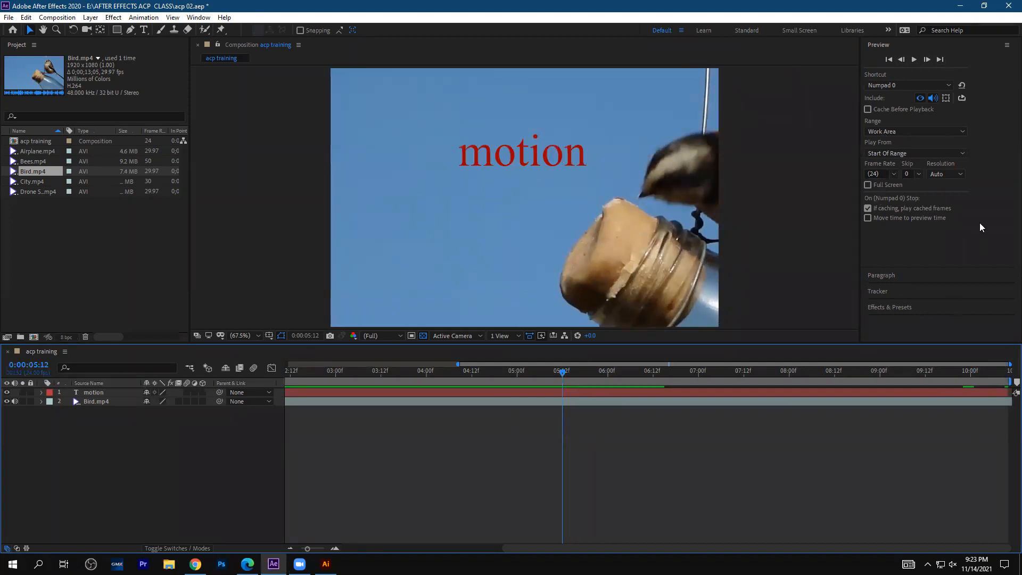
click(927, 60)
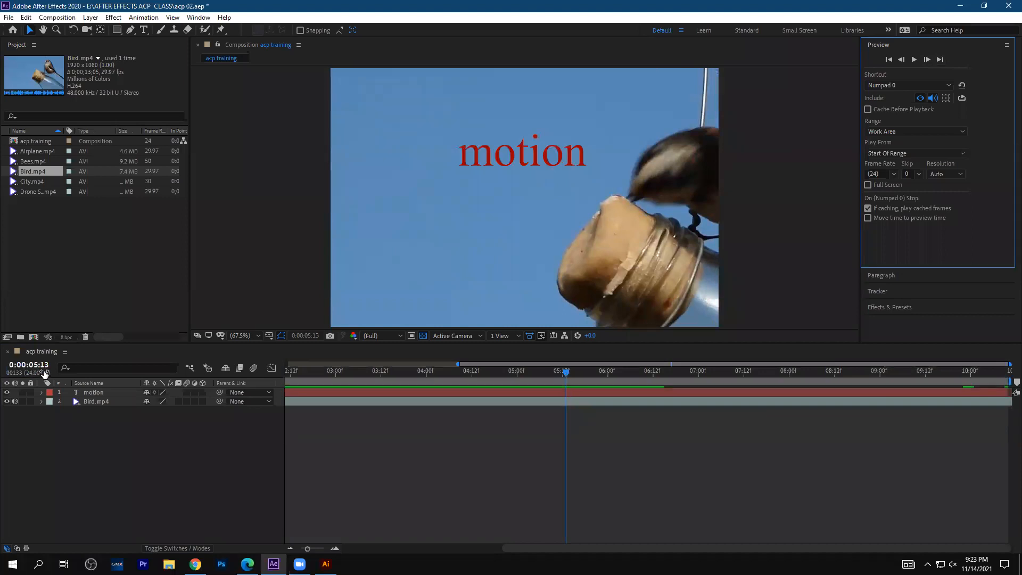
click(927, 59)
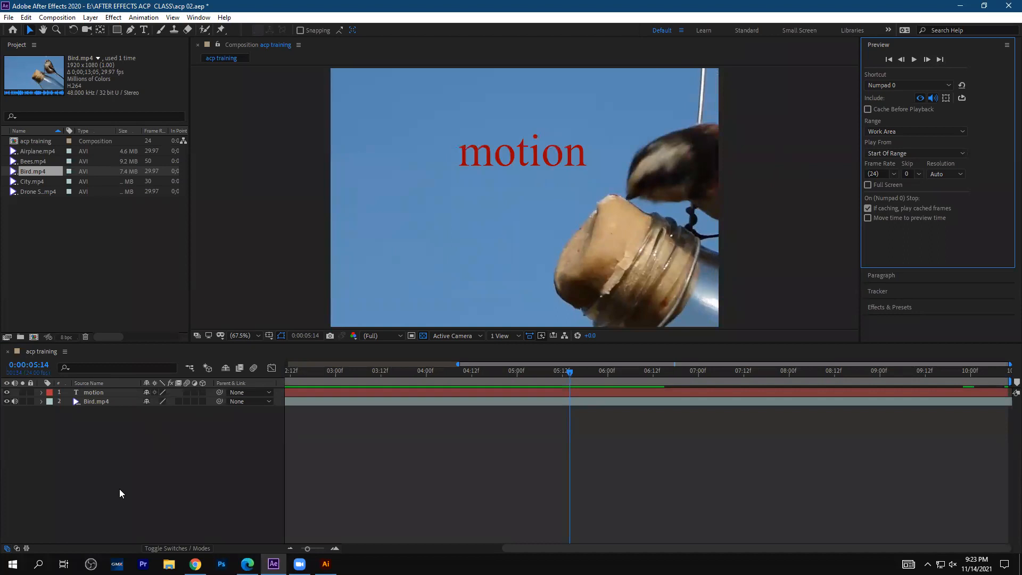
- Scrub the current time back to 0:00:02:10, and play and stop the composition preview
drag(565, 372, 421, 451)
key(space)
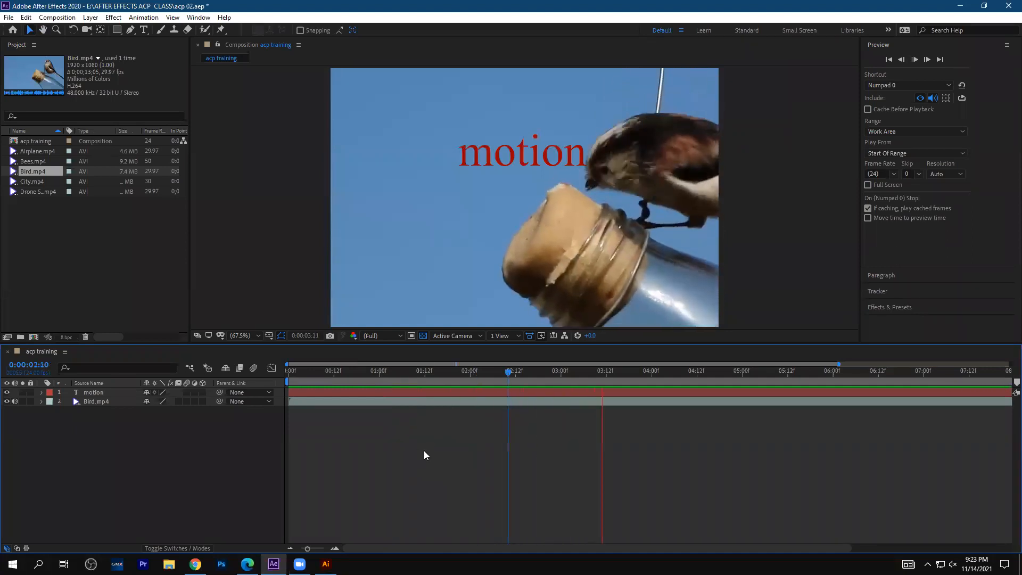
key(space)
click(900, 85)
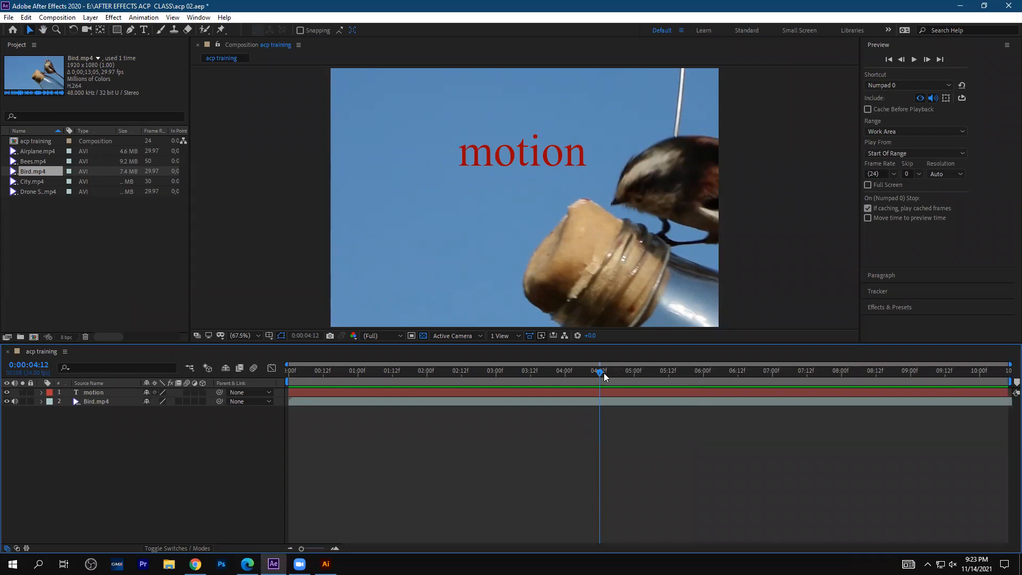
- Return to 0:00:00:00, start and stop playback, and place the current time at 0:00:00:18
drag(604, 373, 280, 410)
drag(288, 373, 289, 372)
key(space)
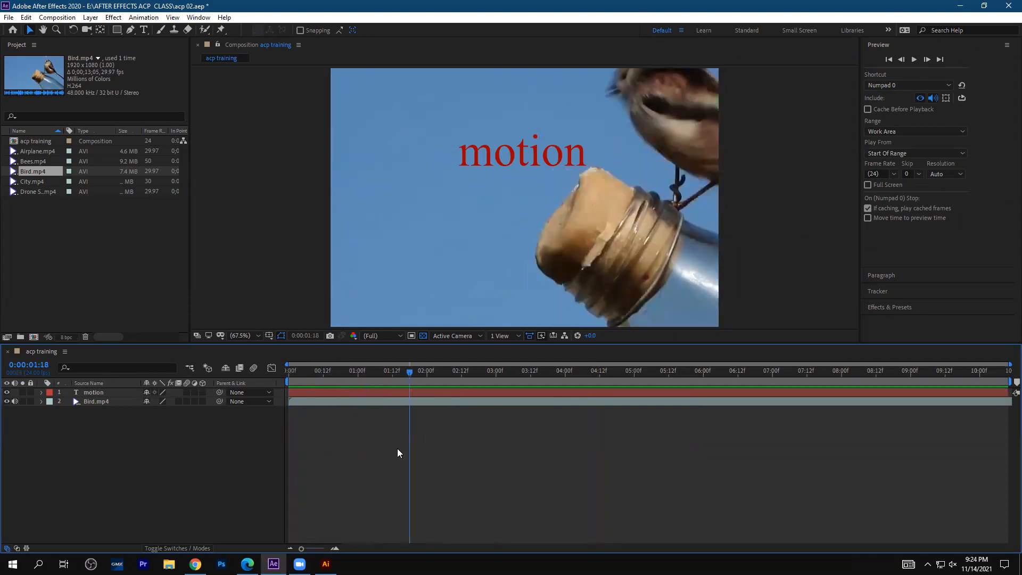
key(space)
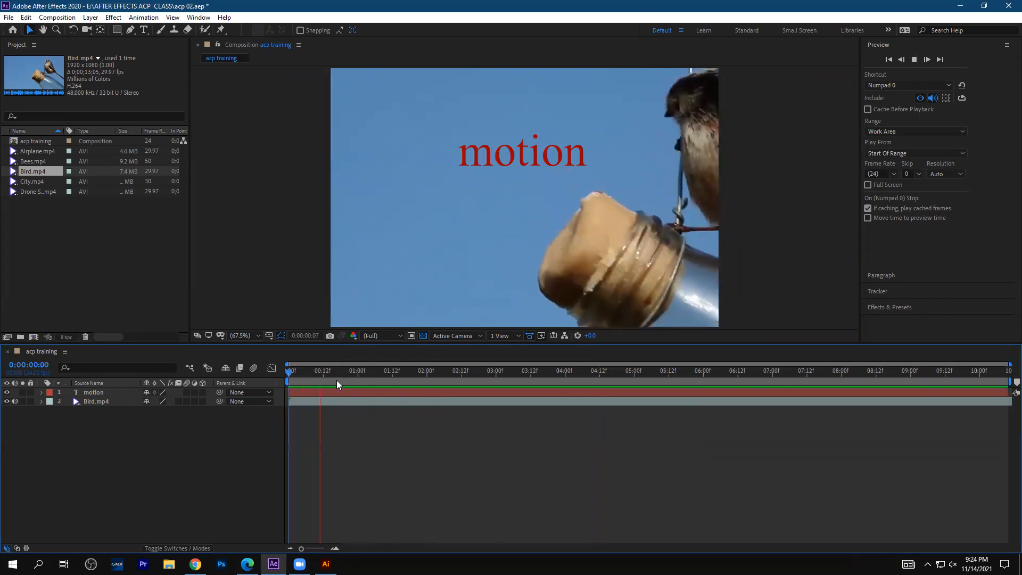
click(339, 370)
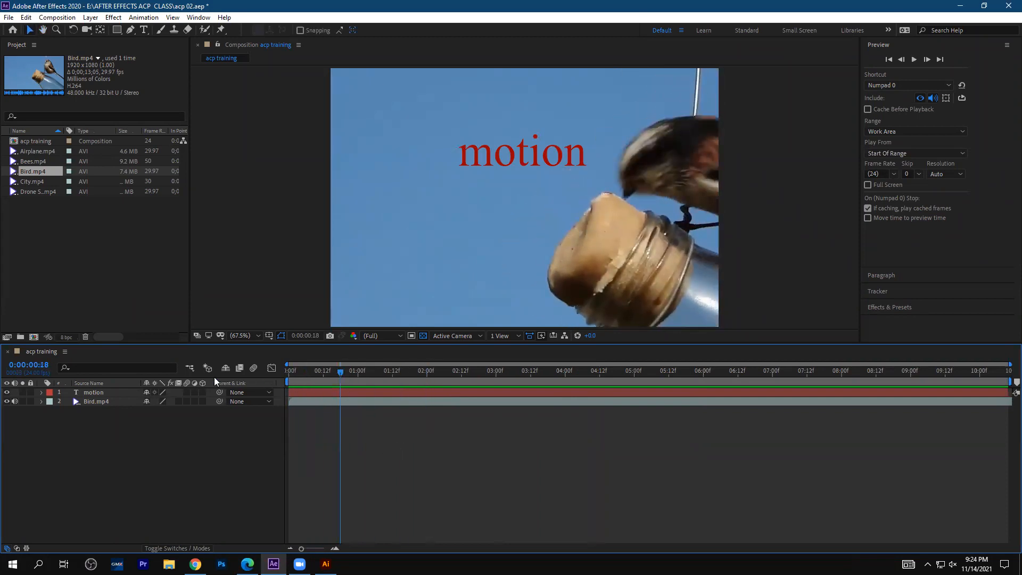
- Return to the first frame, zoom the timeline in slightly and play the composition, pausing at 0:00:04:08
key(Home)
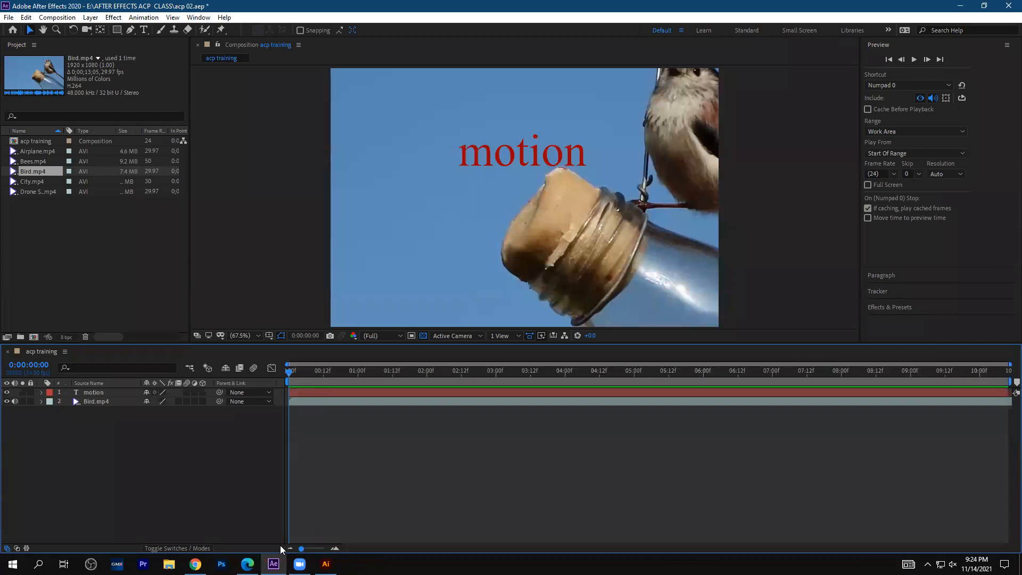
drag(301, 548, 305, 548)
drag(300, 374, 270, 376)
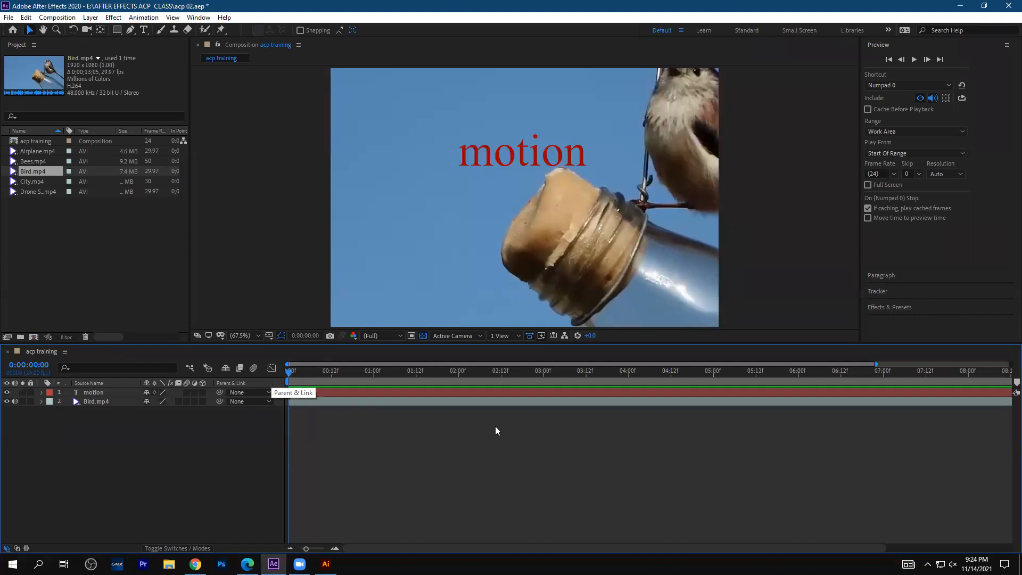
key(space)
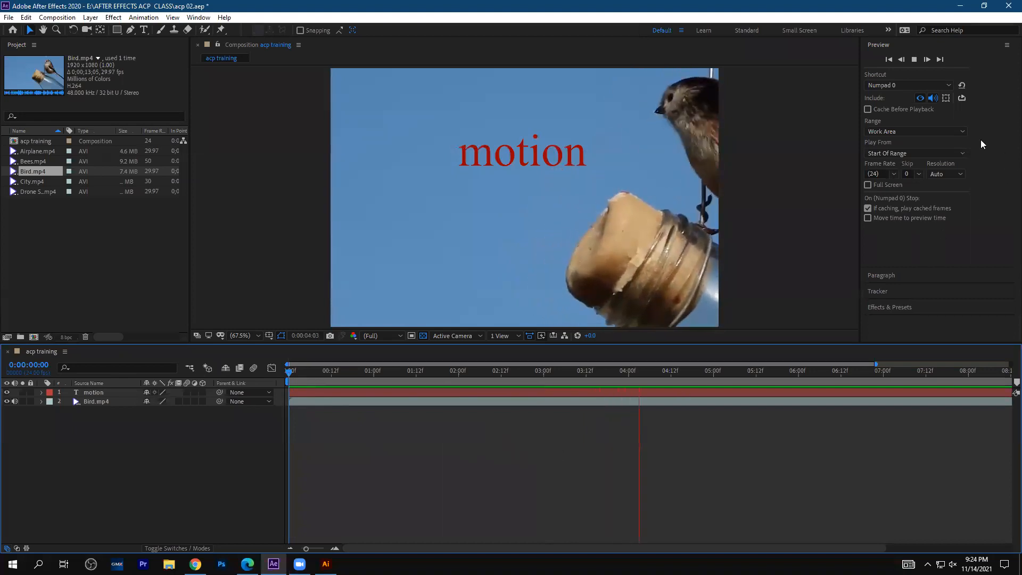
key(space)
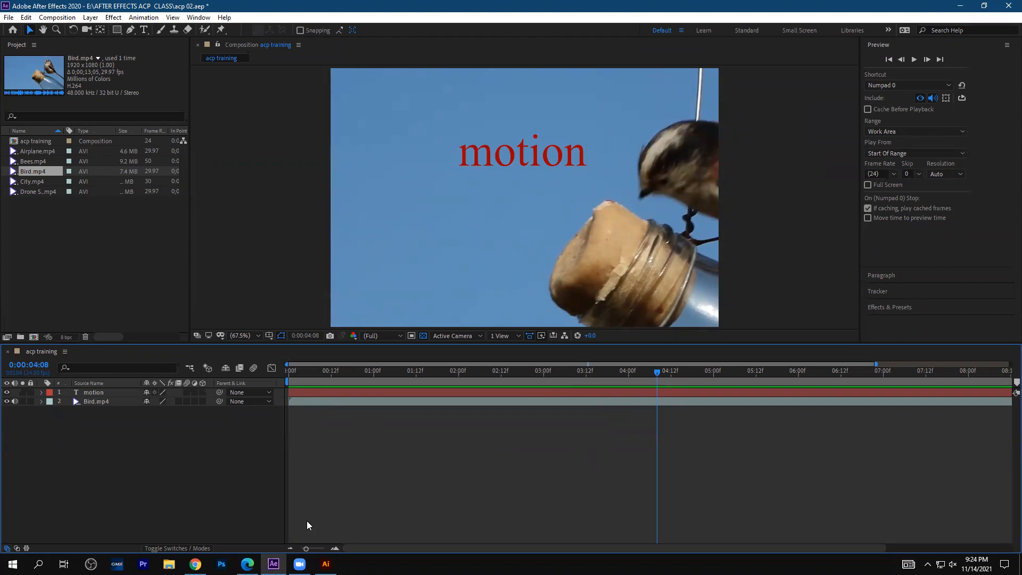
- Review objective 2.3 in the exam objectives PDF, switch back to After Effects and move the current time to 0:00:04:00
click(247, 564)
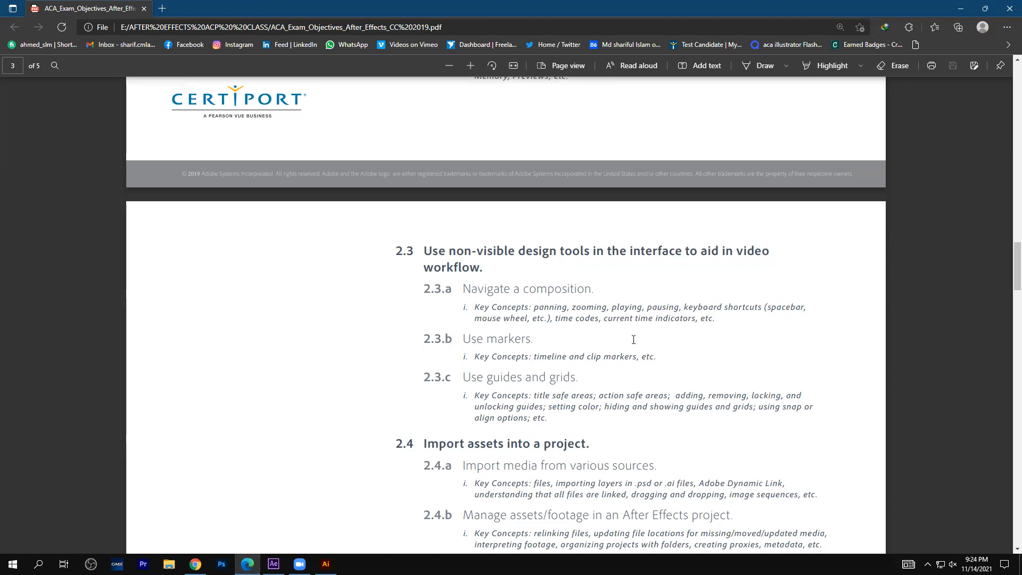
scroll(634, 340, down, 3)
drag(576, 192, 569, 229)
click(311, 336)
click(273, 564)
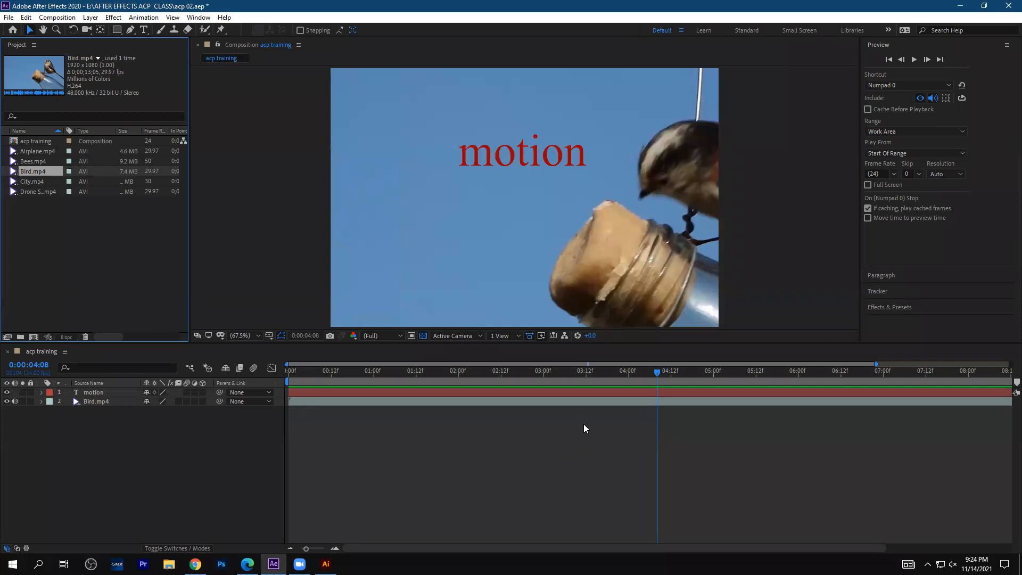
drag(650, 374, 629, 383)
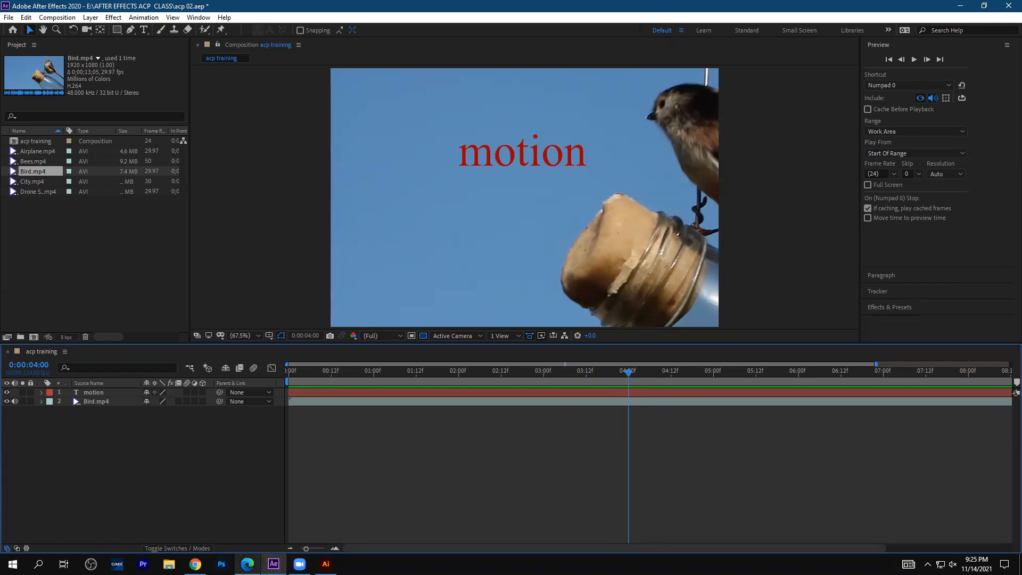
- Consult the exam objectives PDF again for objective 2.3.b on markers, and switch back to After Effects
mouse_move(248, 564)
click(298, 538)
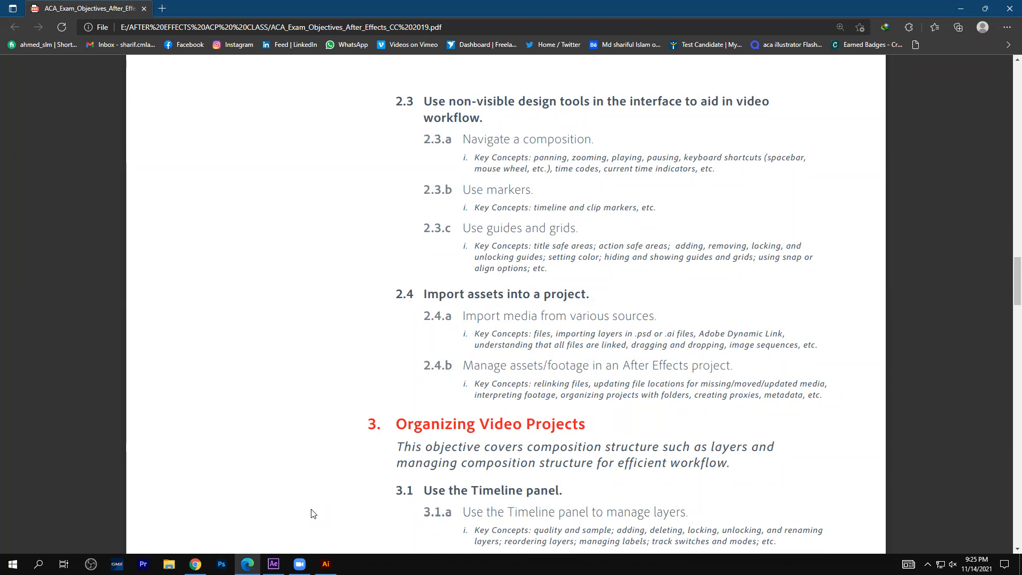
click(275, 563)
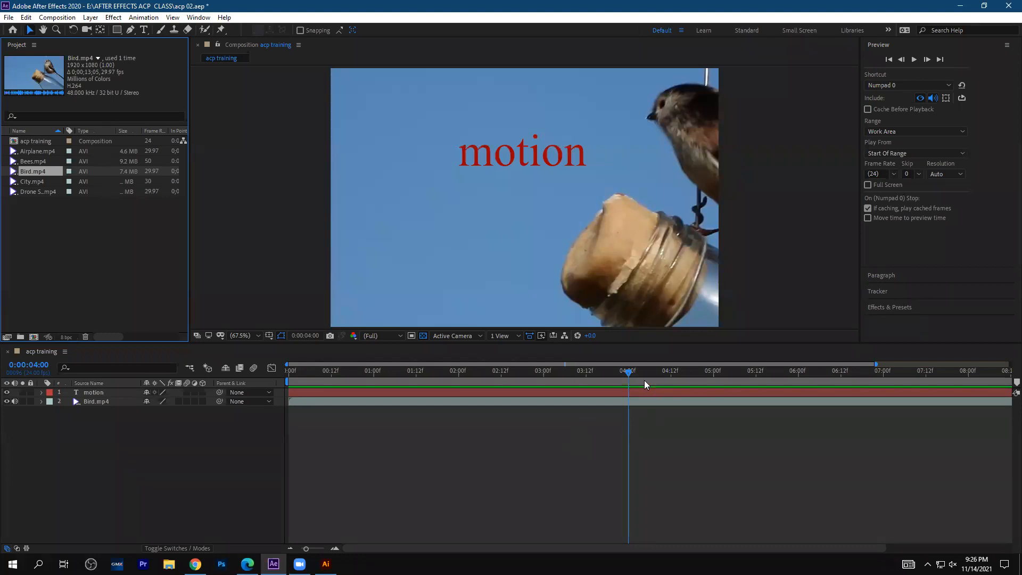
- Move the current time to 0:00:02:12 and select the motion text layer
drag(535, 393, 500, 397)
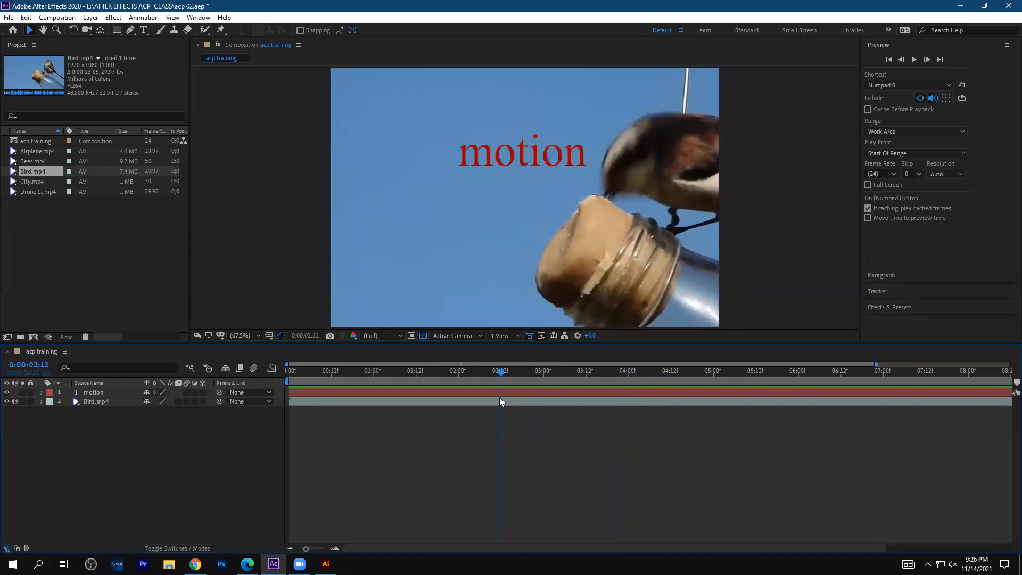
click(515, 163)
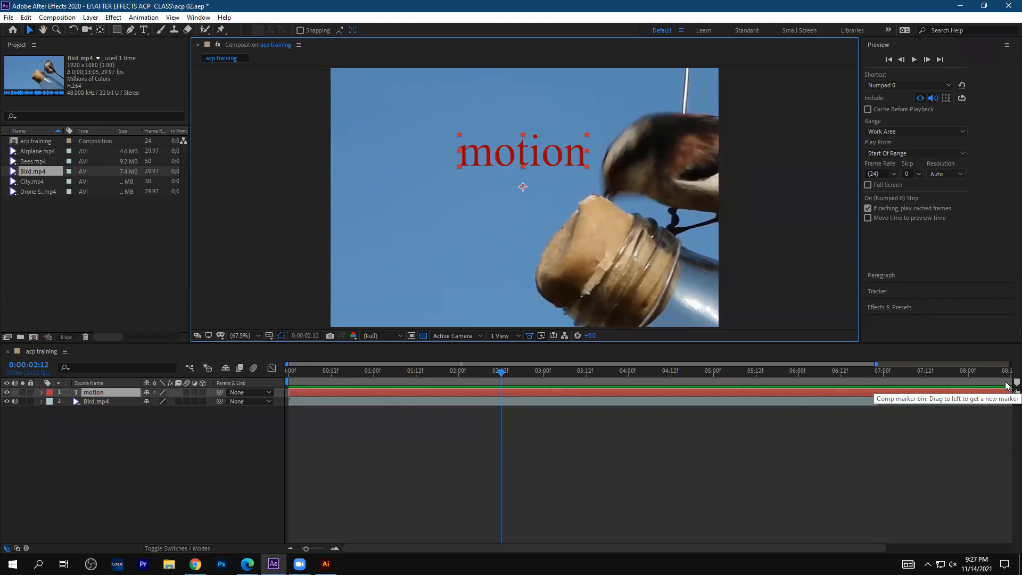
- Add a composition marker at 0:00:02:11 and give it the comment "change the color"
drag(1006, 384, 507, 385)
click(504, 385)
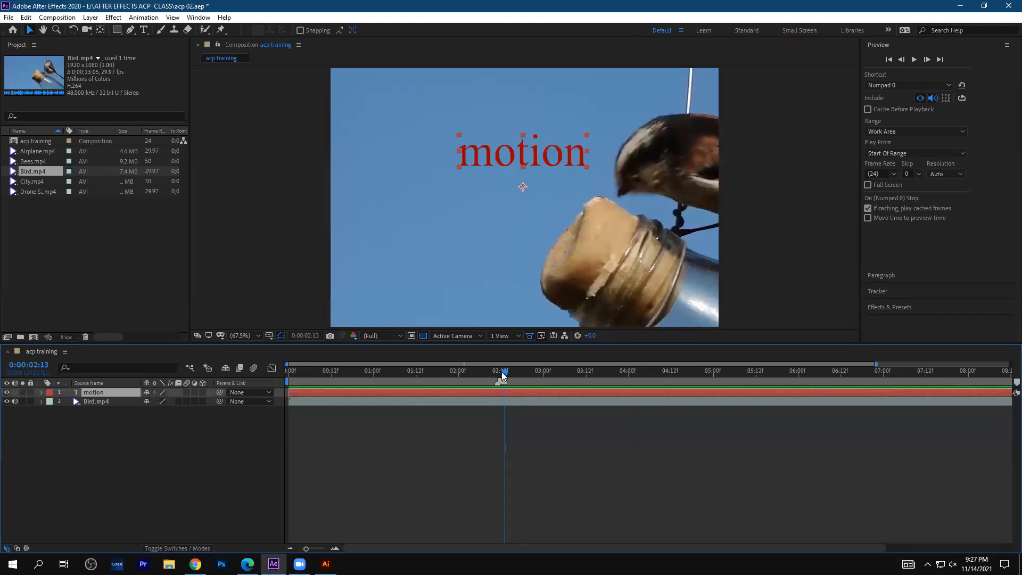
double_click(498, 383)
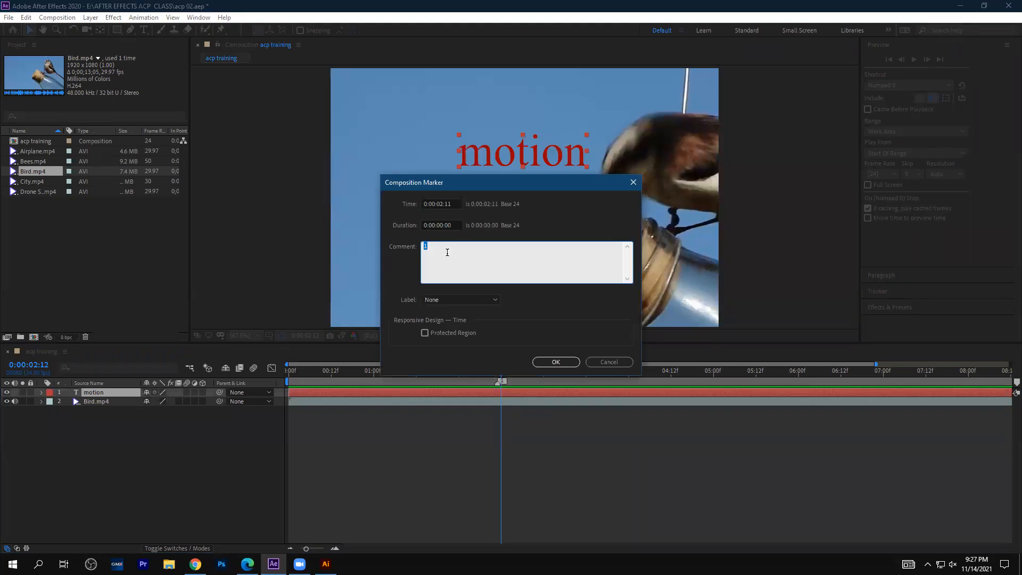
text(change the color)
key(Return)
- Set the composition marker's label to Aqua and its duration to 20 frames
click(473, 300)
click(463, 345)
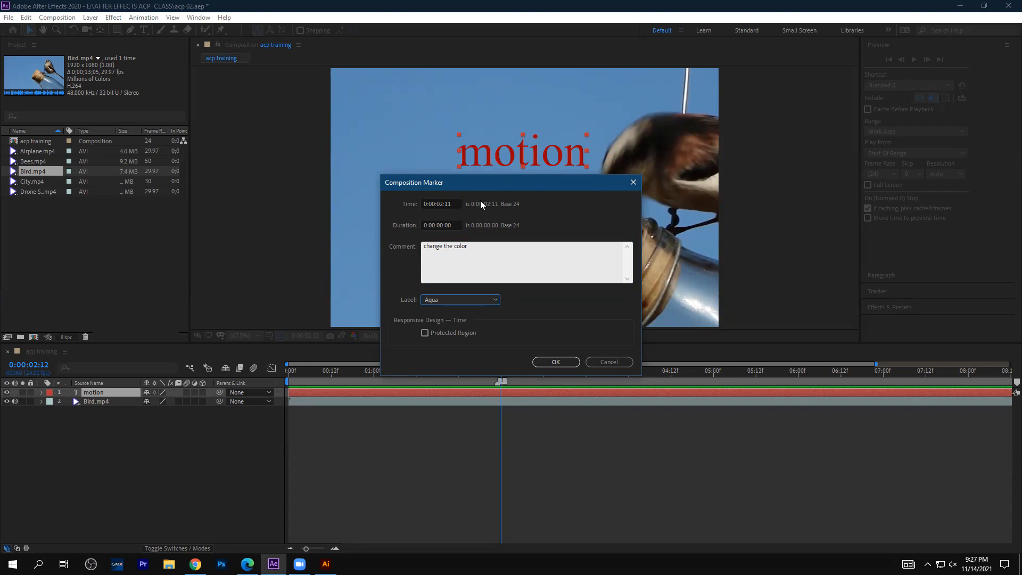
click(447, 224)
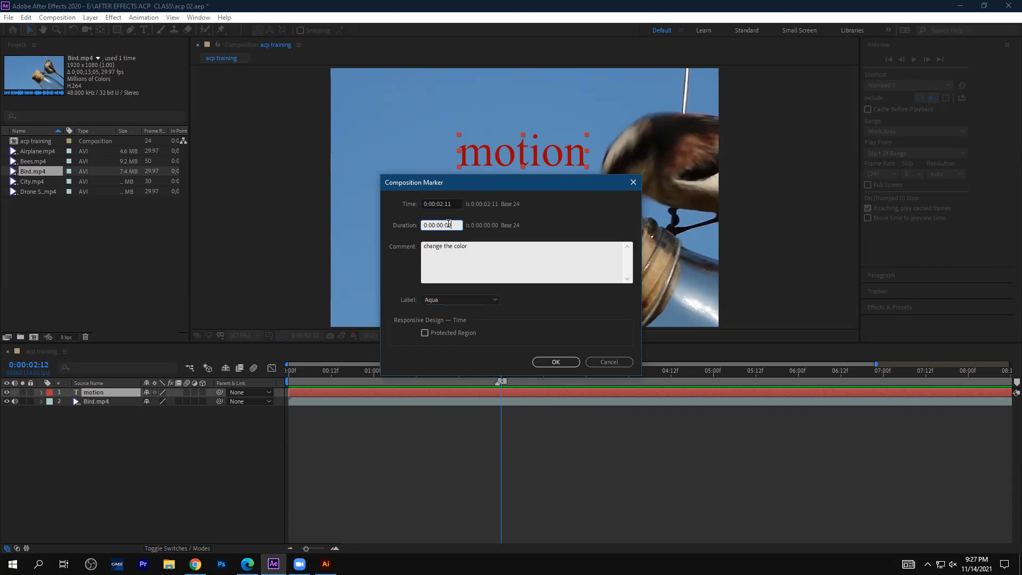
double_click(447, 224)
text(20)
click(555, 362)
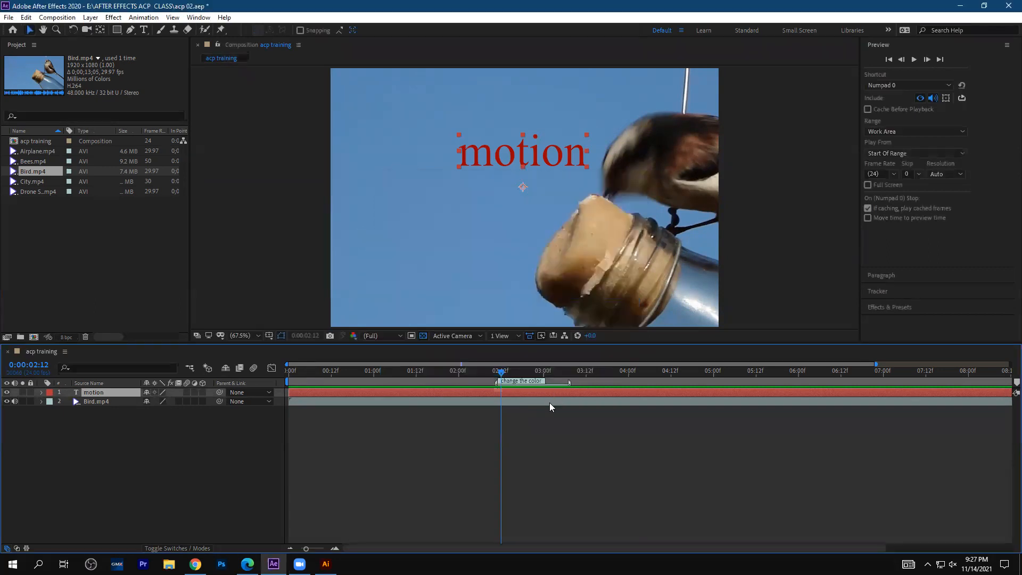
- Move the current time to 0:00:02:11 and change the "change the color" marker's label to Green
click(497, 372)
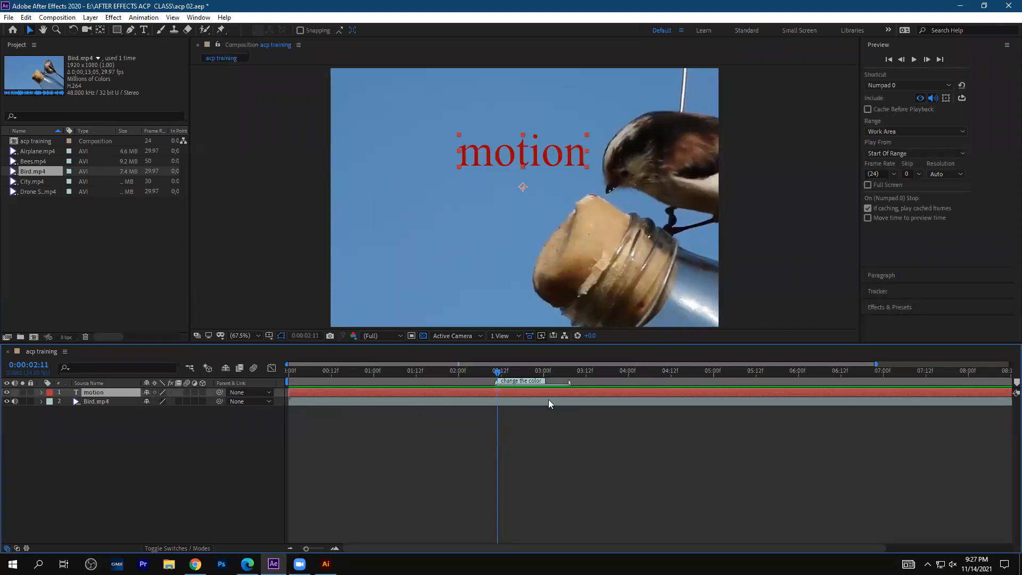
double_click(496, 383)
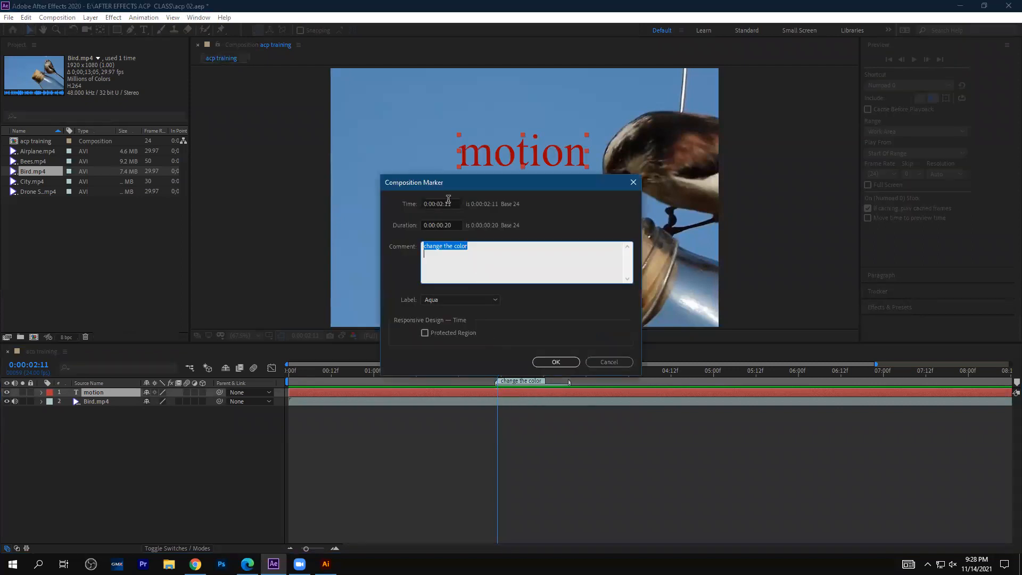
click(460, 300)
click(452, 419)
click(549, 362)
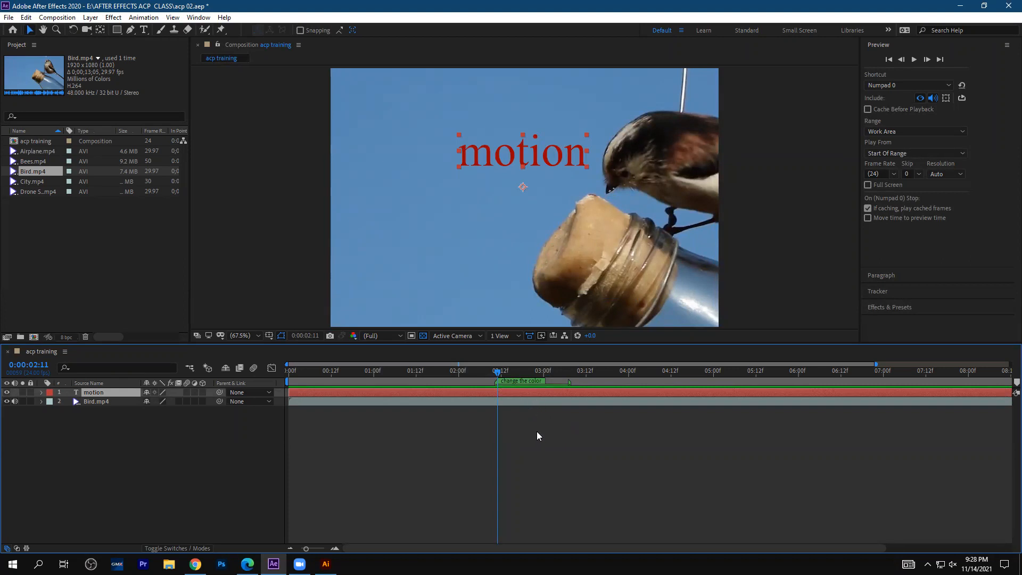
- Move the current time to 0:00:04:00 and deselect the motion layer
drag(557, 382, 629, 393)
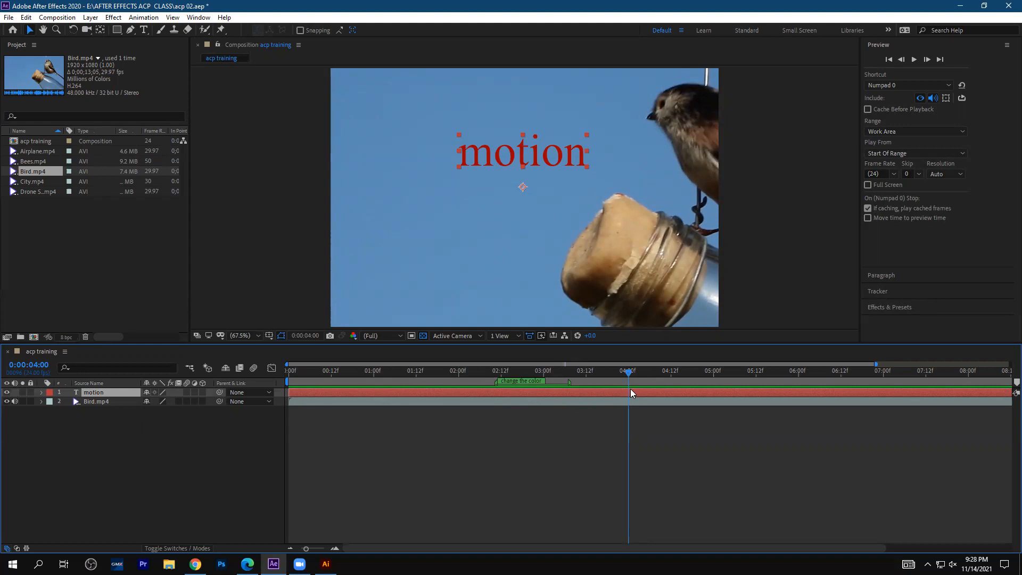
right_click(631, 393)
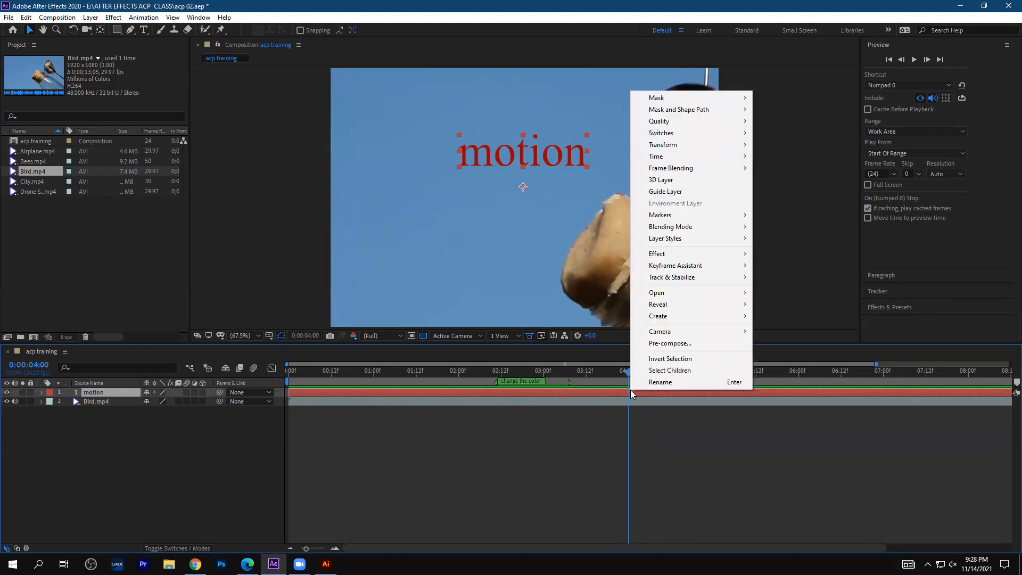
click(519, 439)
click(625, 392)
click(564, 418)
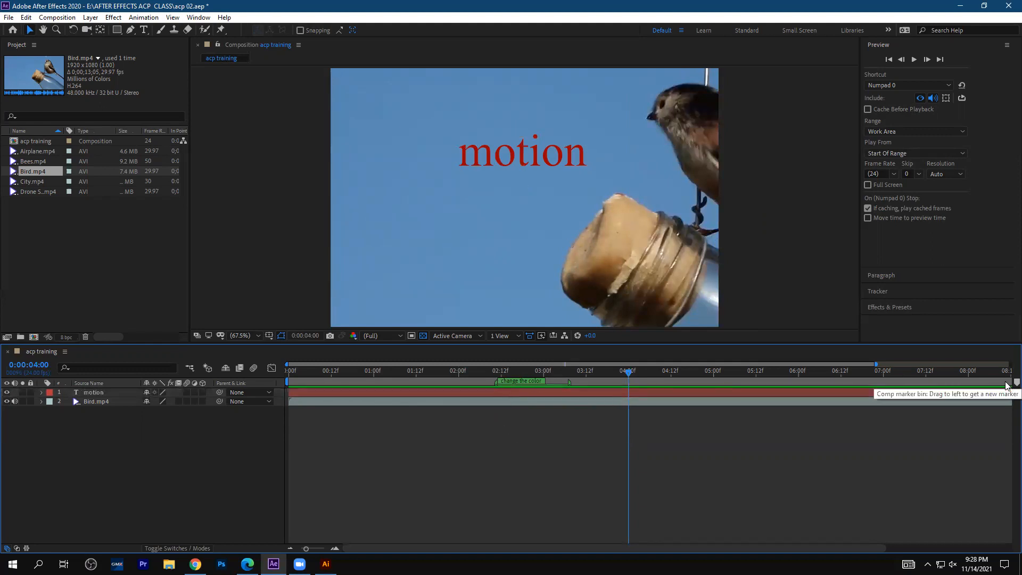
- Add a layer marker to the Bird.mp4 layer at 0:00:04:00
click(623, 372)
drag(576, 380, 626, 399)
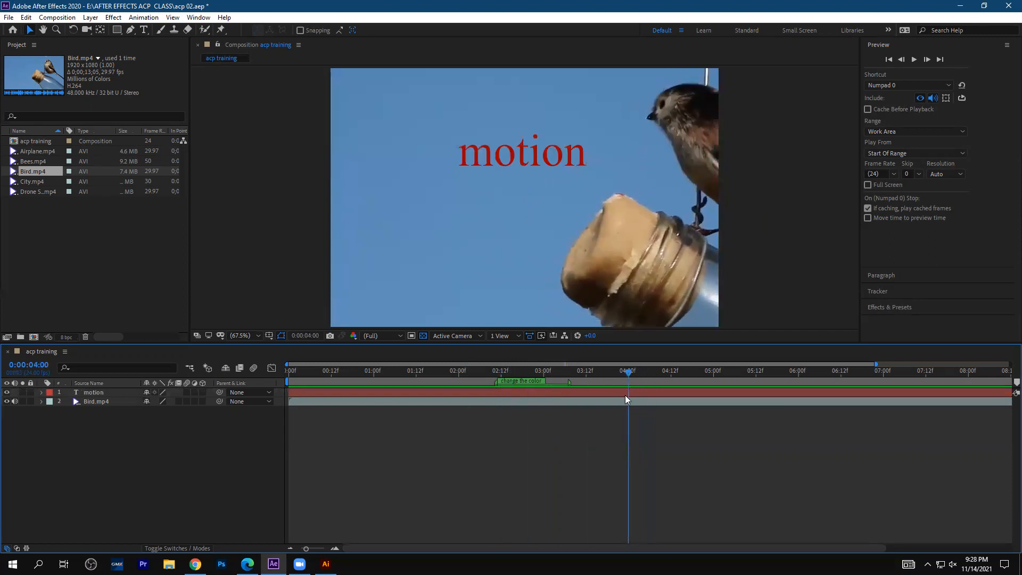
click(635, 399)
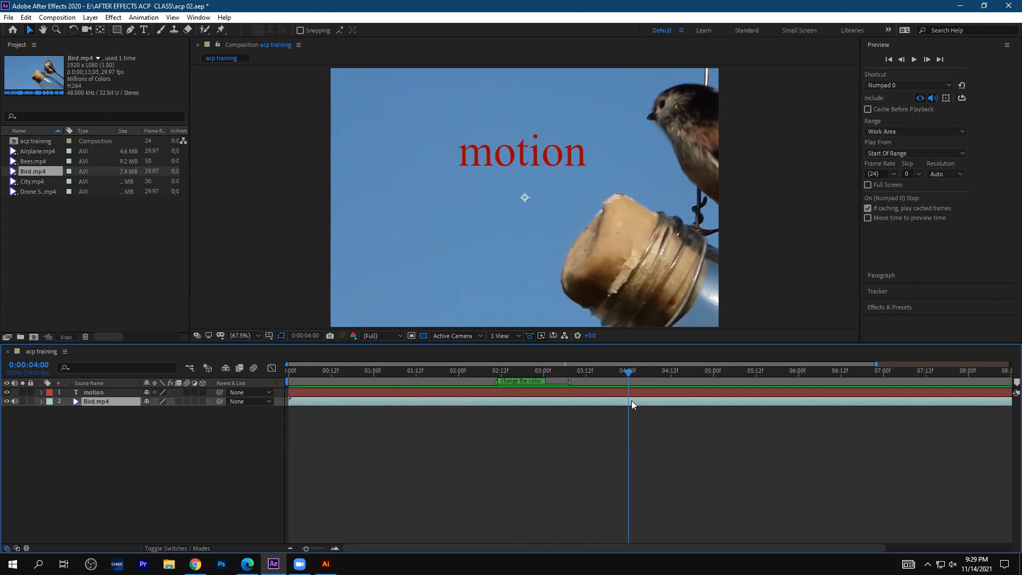
right_click(631, 400)
click(82, 407)
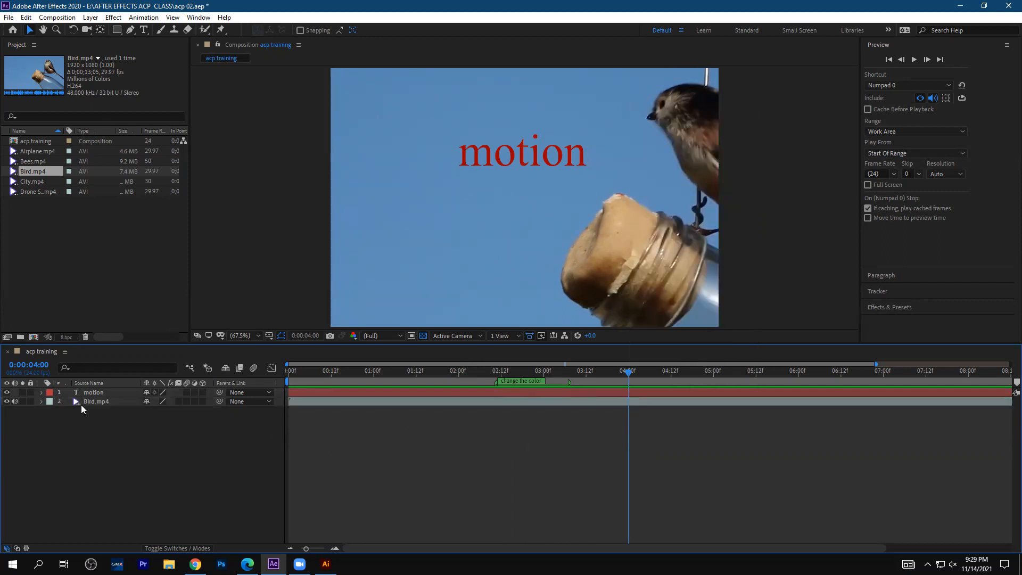
click(569, 403)
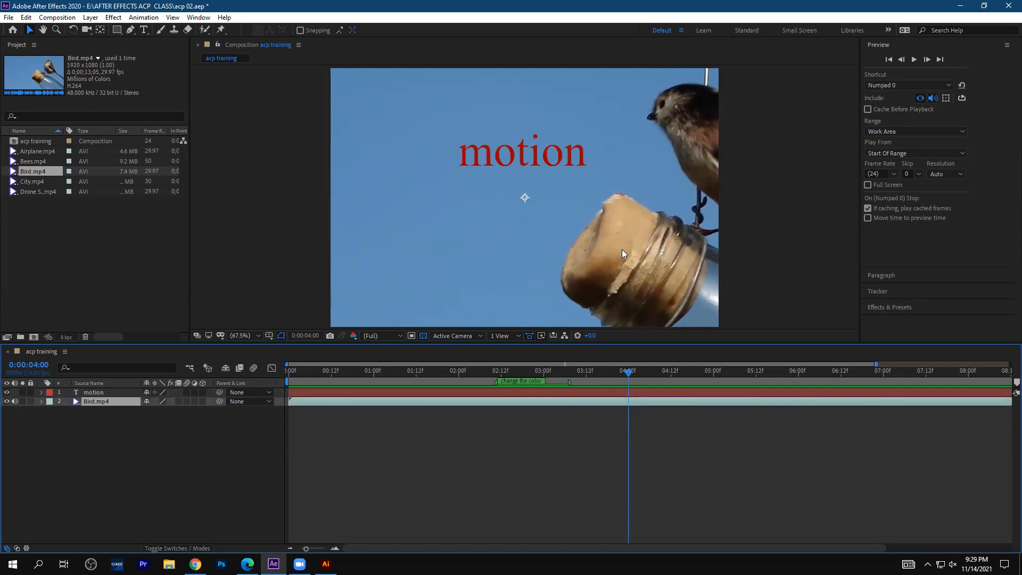
right_click(627, 403)
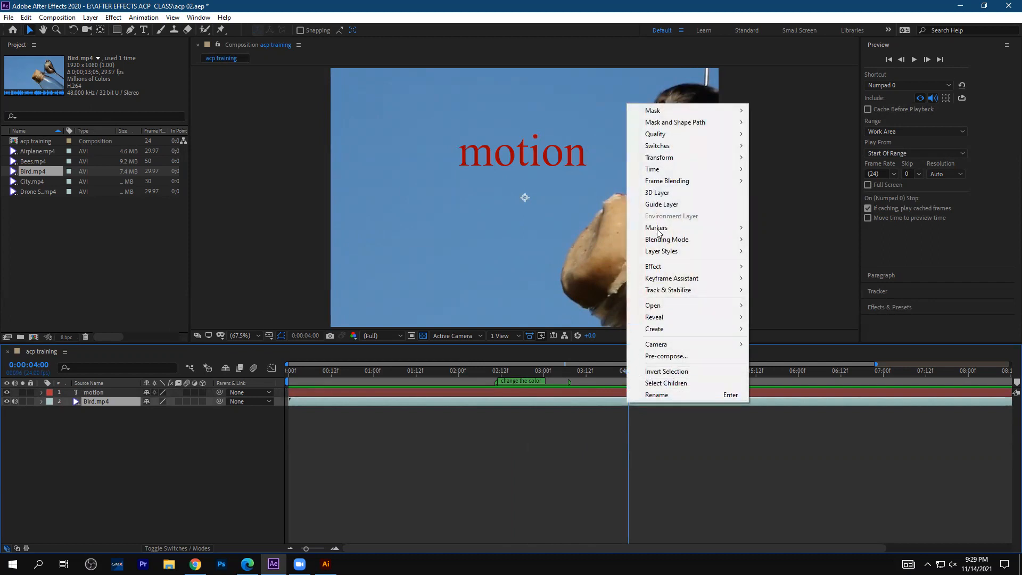
mouse_move(663, 228)
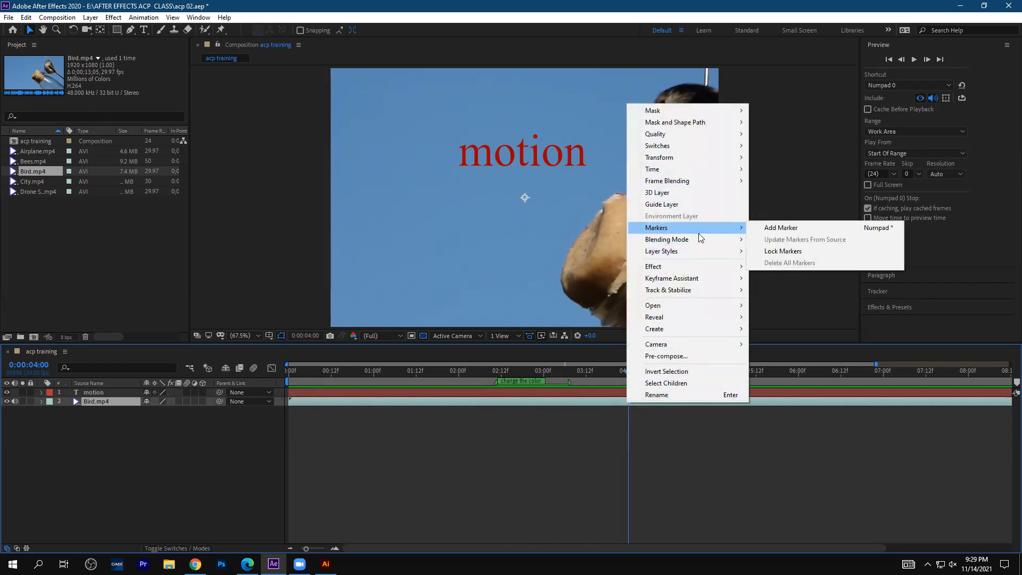
click(805, 228)
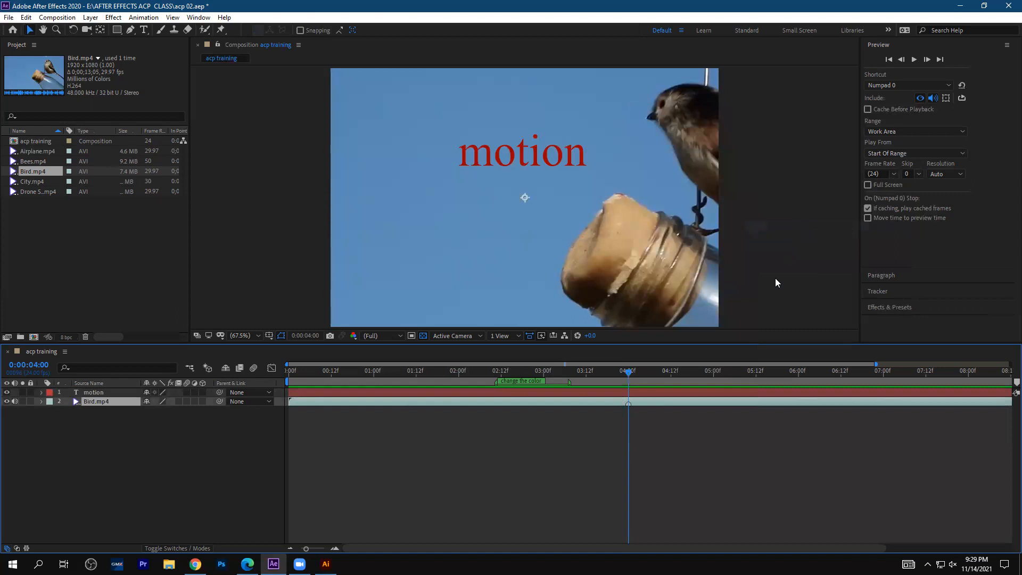
- Examine the marker commands for the Bird.mp4 layer and the comment and label options of its marker at 0:00:04:00
right_click(639, 400)
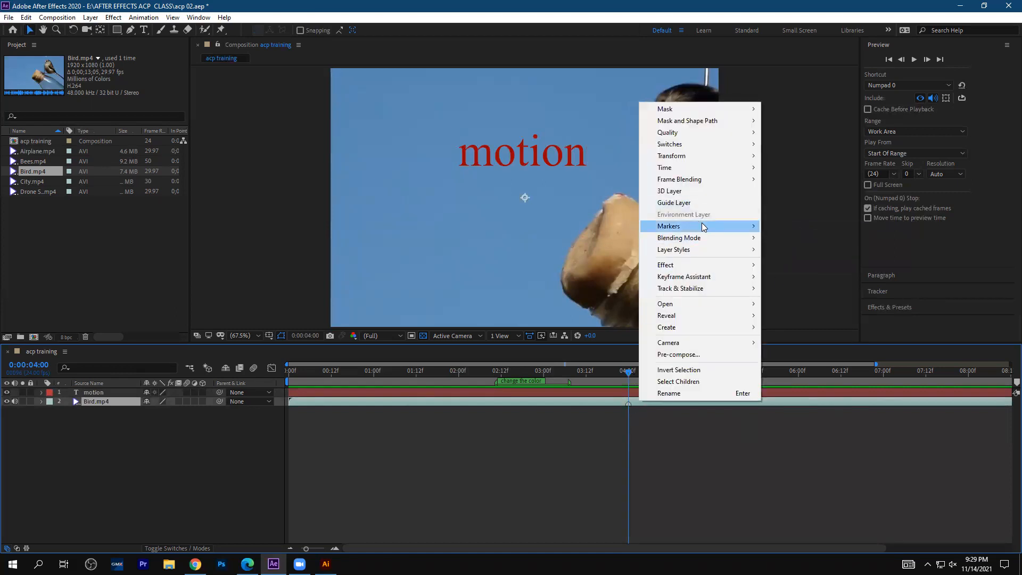
mouse_move(701, 226)
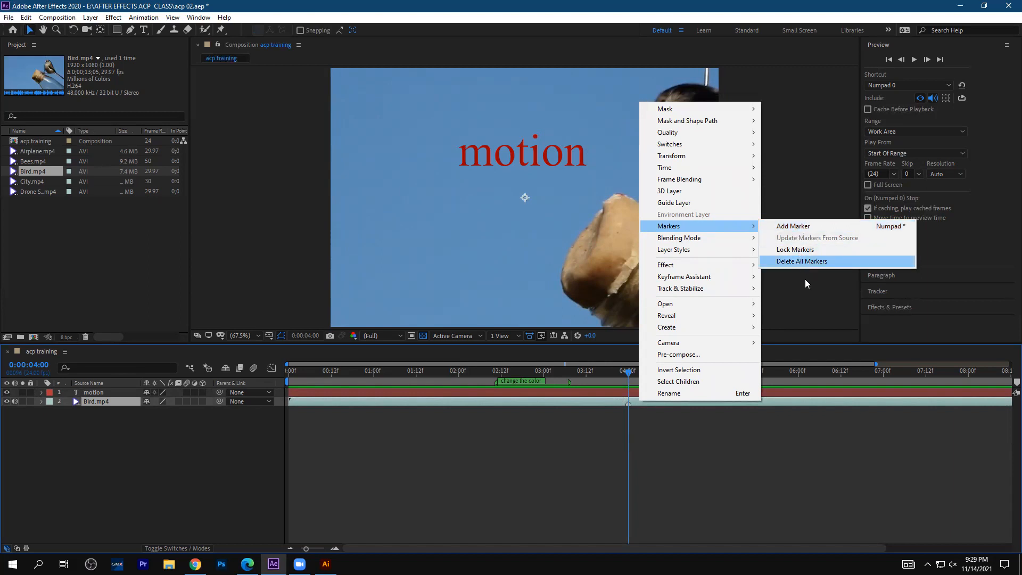
click(769, 321)
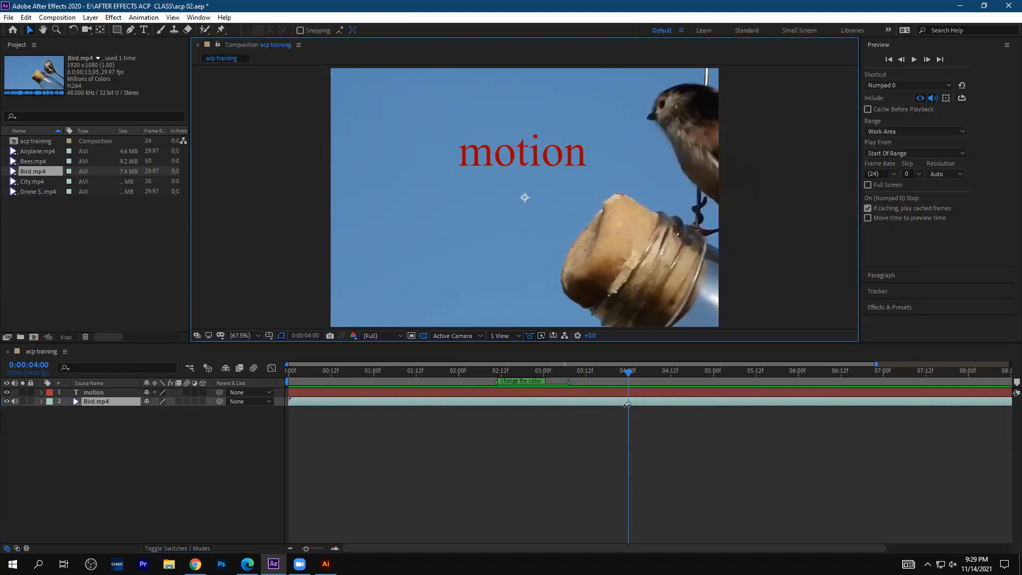
double_click(629, 405)
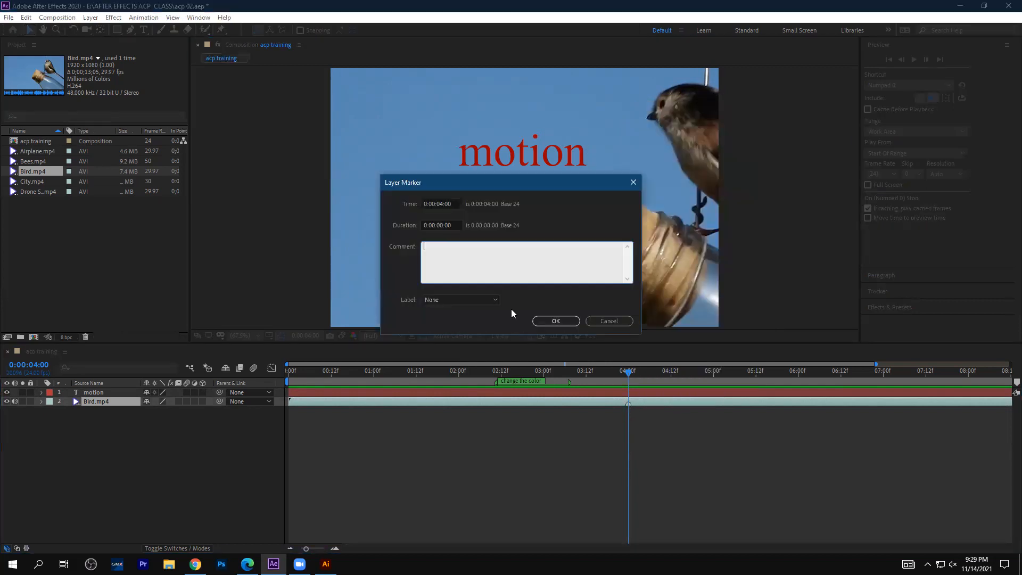
text(rtrt)
key(BackSpace)
key(BackSpace)
key(BackSpace)
key(BackSpace)
click(455, 300)
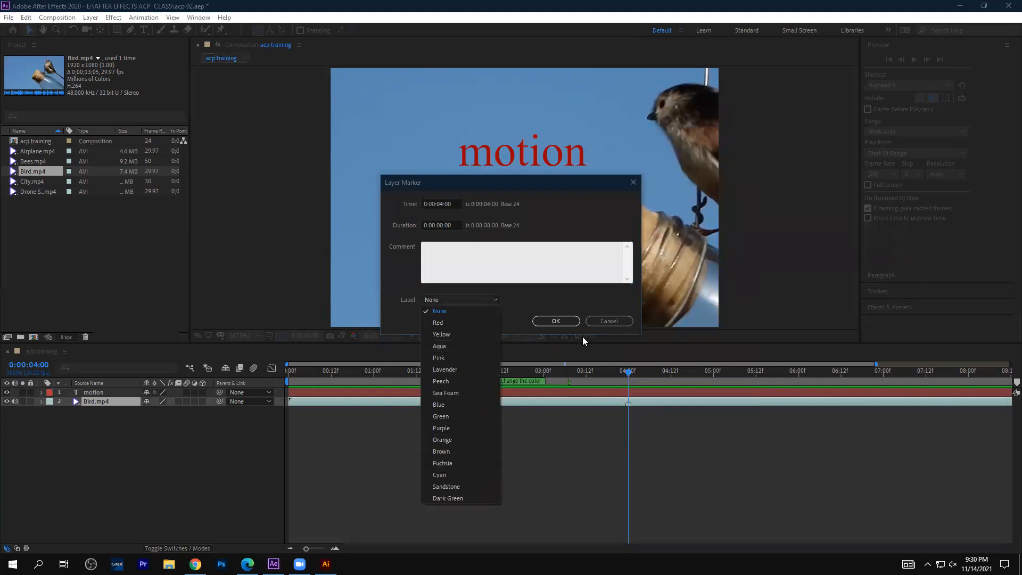
click(620, 322)
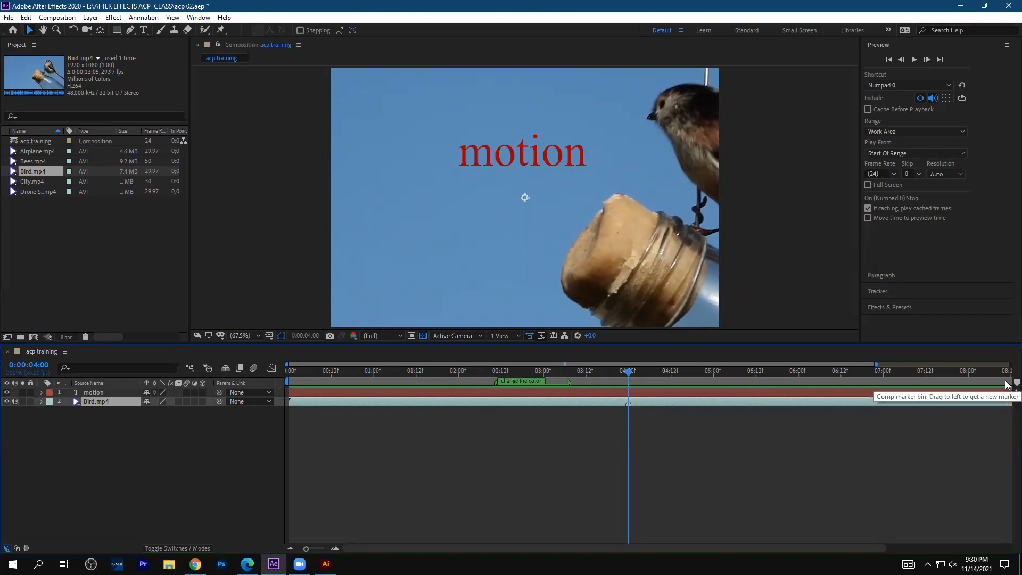
- Add a composition marker at about 0:00:04:11, and add layer markers to Bird.mp4 during playback, stopping at 0:00:07:18
drag(1007, 384, 634, 375)
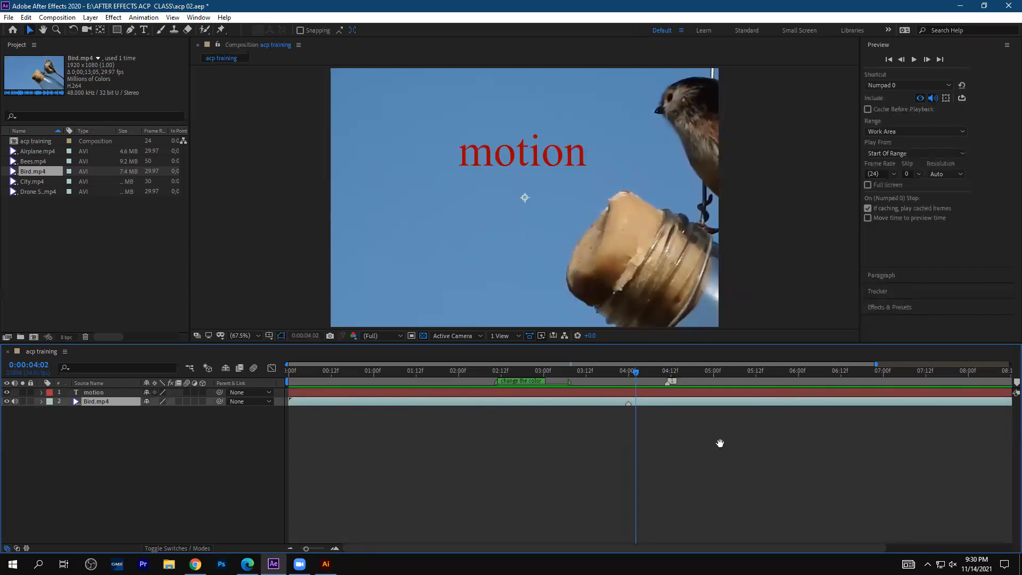
key(space)
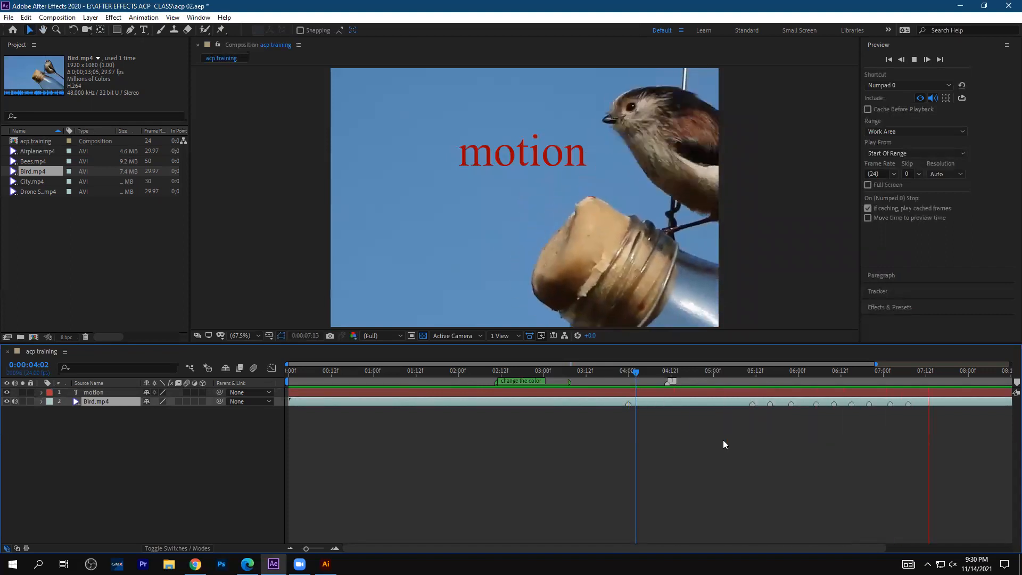
click(947, 372)
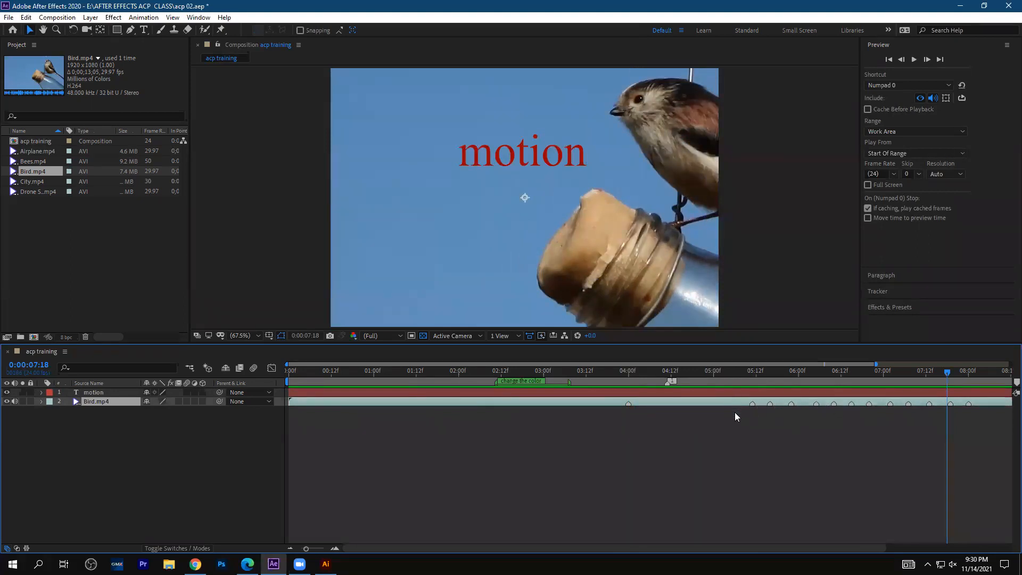
drag(744, 420, 973, 402)
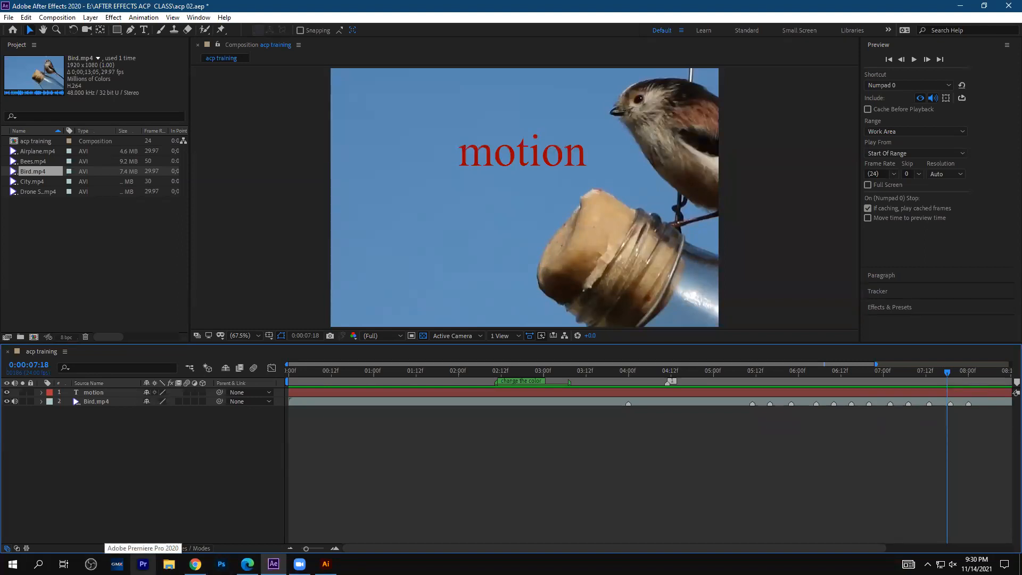
- Switch to Premiere Pro, dismiss its Home screen, examine its marker commands, and return to After Effects
click(143, 564)
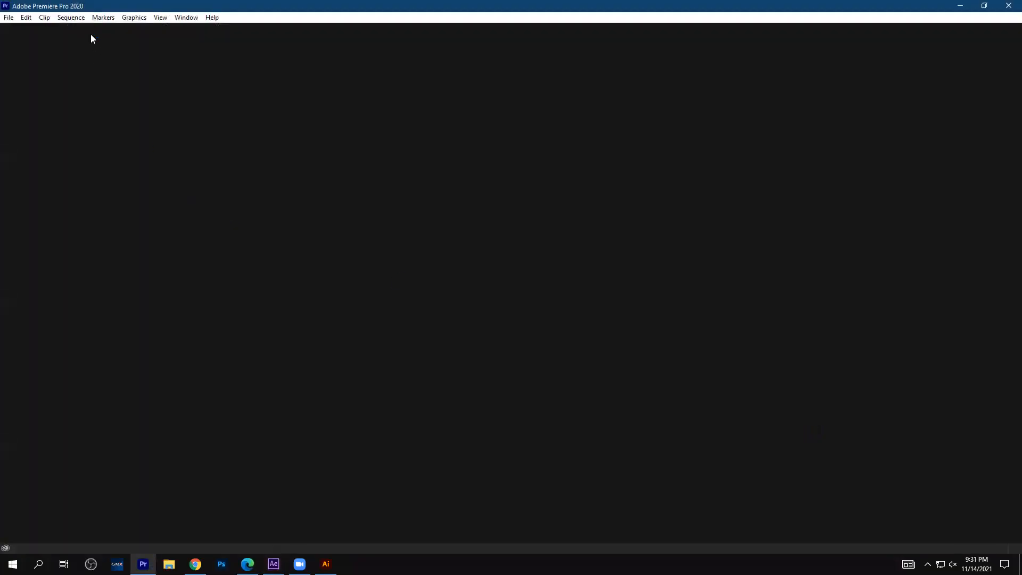
click(101, 18)
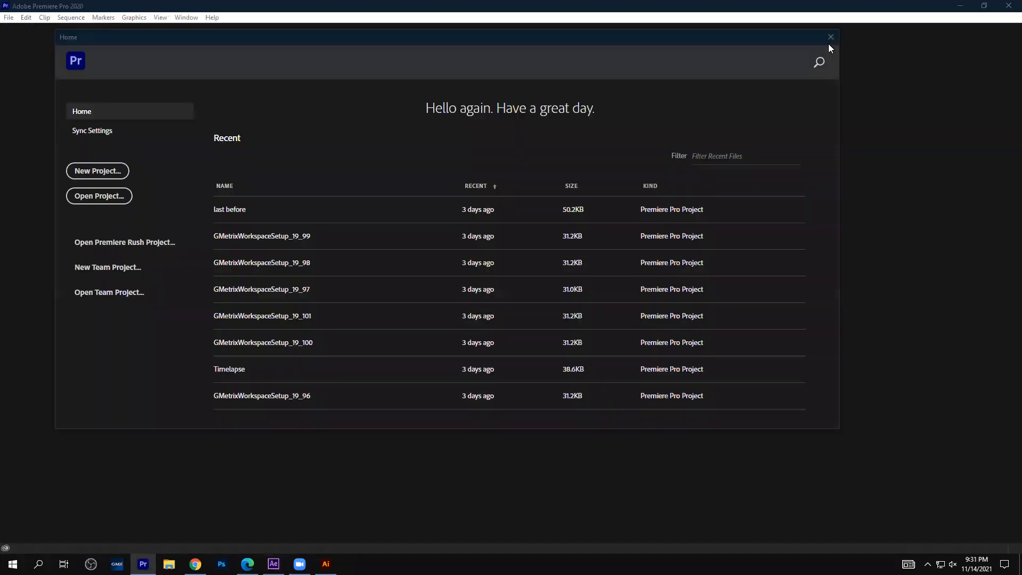
click(831, 37)
click(109, 19)
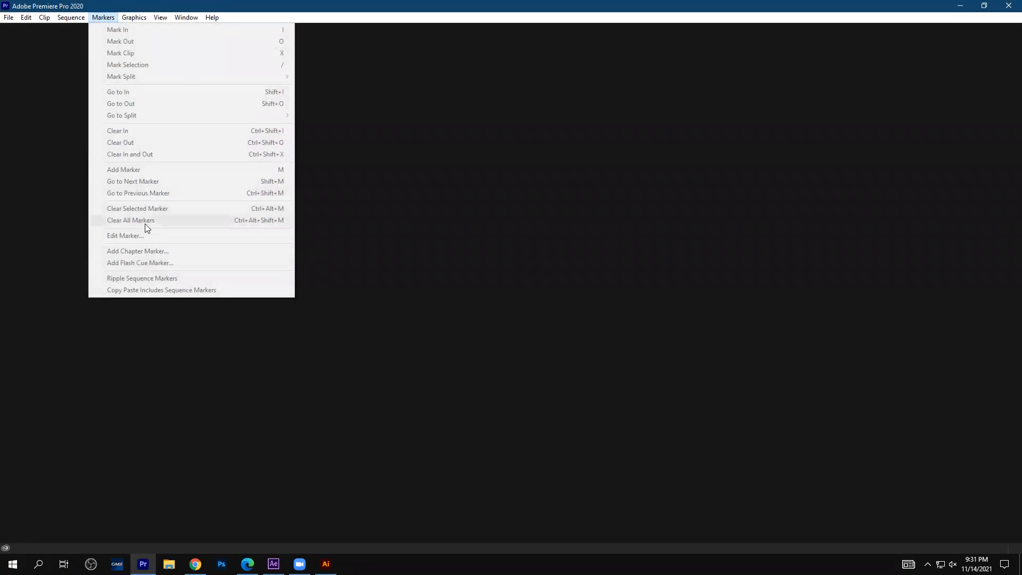
click(331, 471)
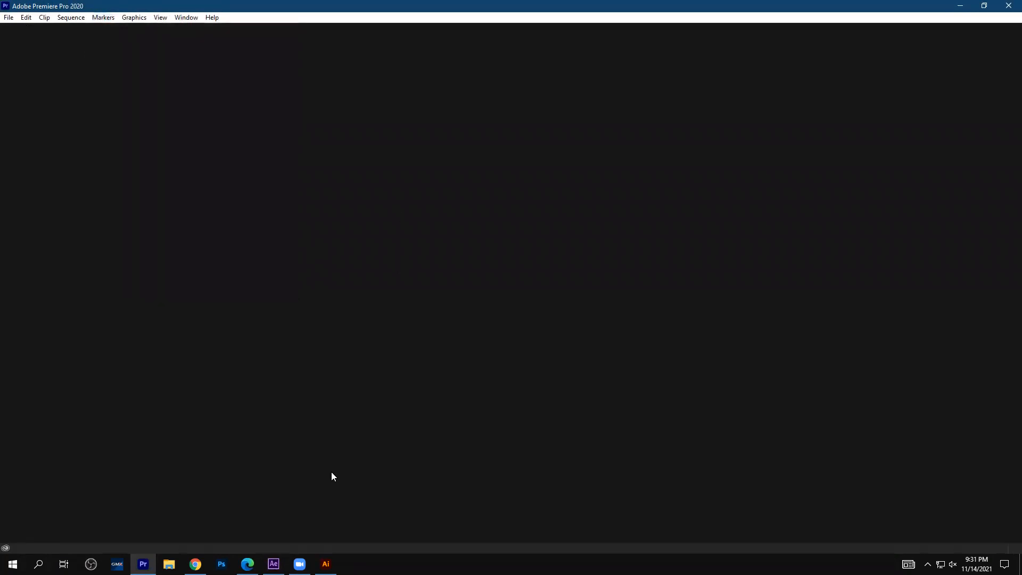
click(274, 564)
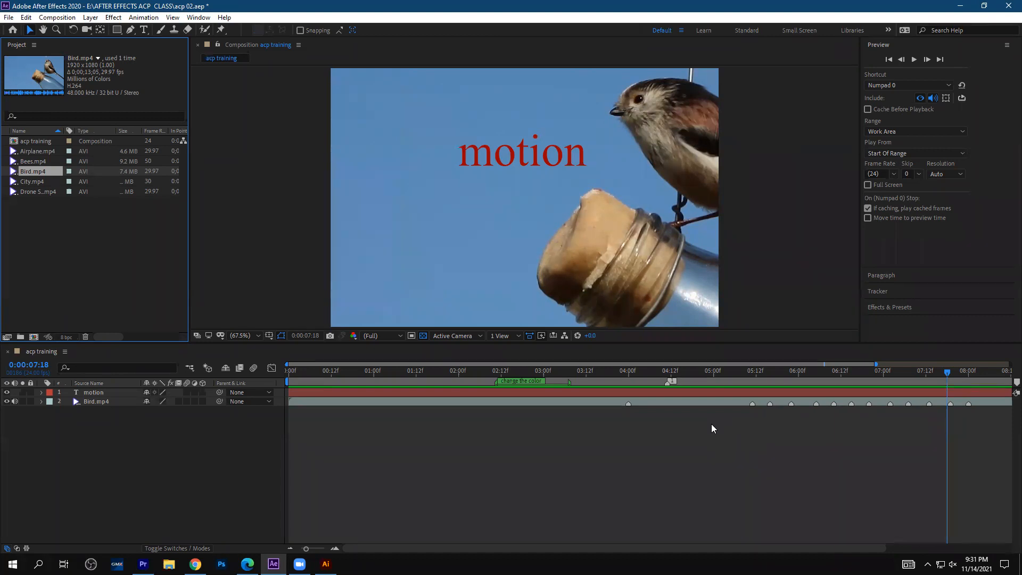
- Set the current time to 0:00:05:00 and examine the marker commands available for the Bird.mp4 layer
click(714, 379)
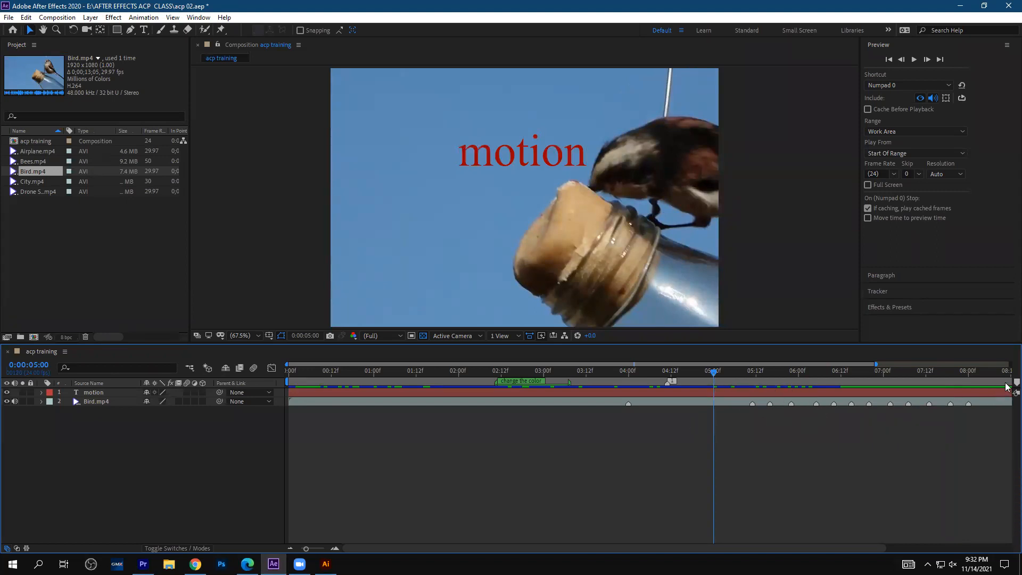
click(713, 400)
right_click(711, 399)
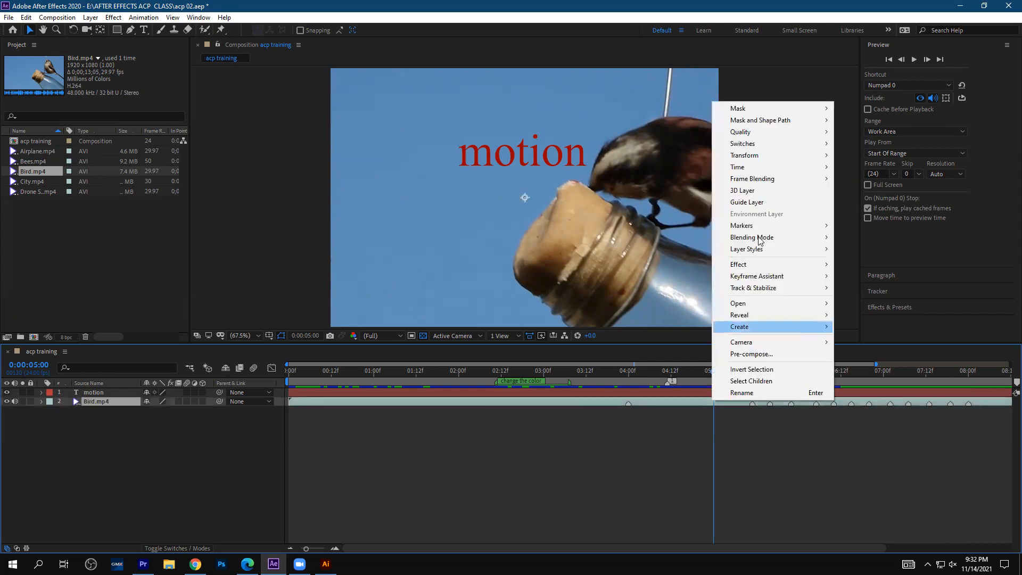
mouse_move(761, 227)
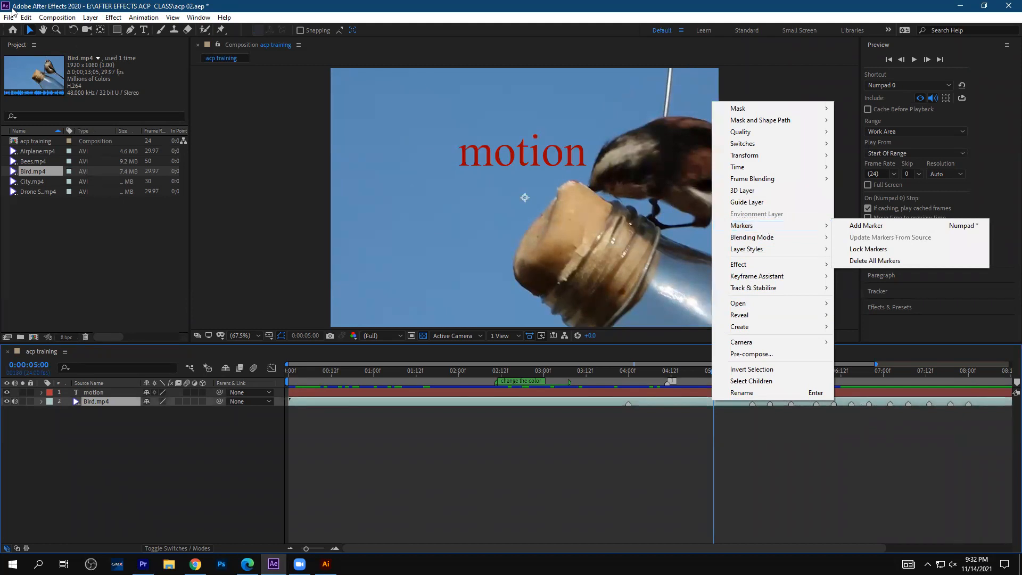
click(143, 17)
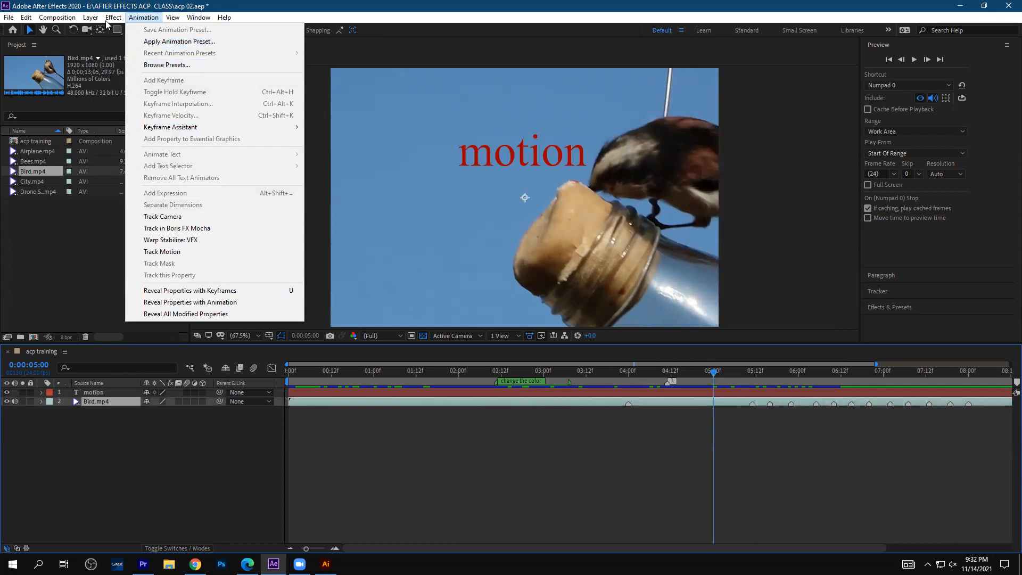
mouse_move(91, 19)
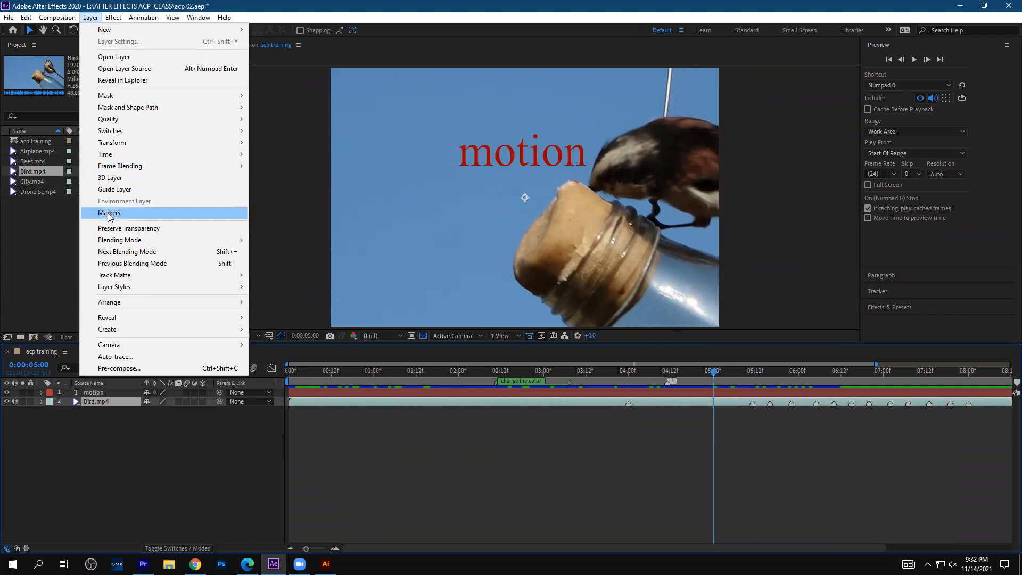
mouse_move(110, 219)
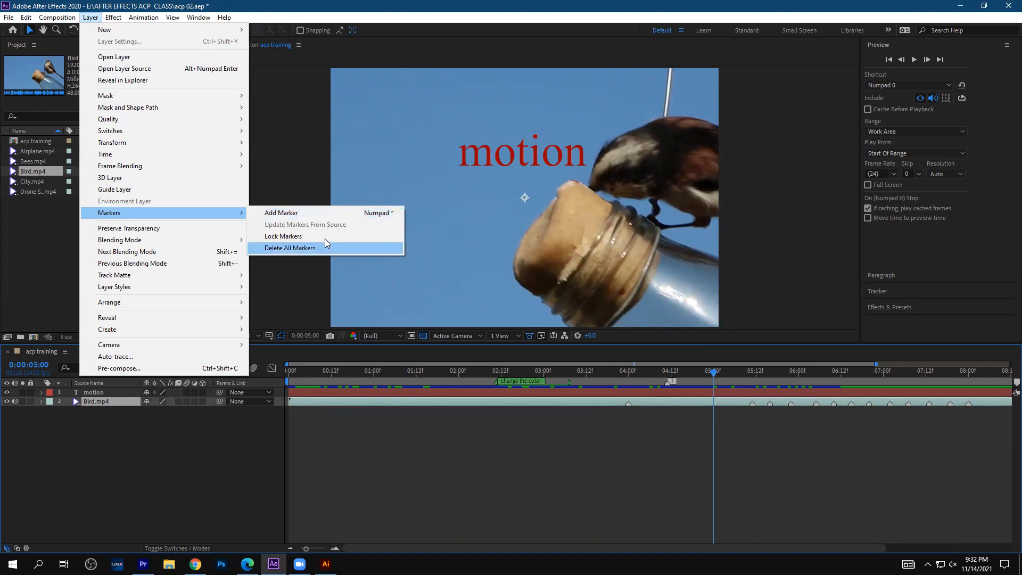
click(628, 471)
- Move the current time to the composition marker at 0:00:04:12 and lock the composition markers
click(670, 380)
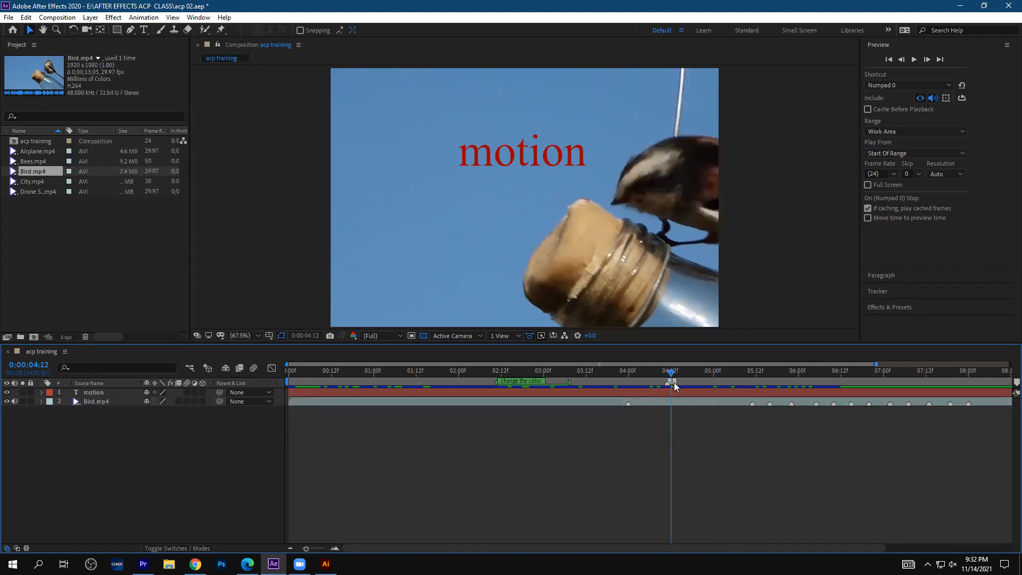
right_click(669, 387)
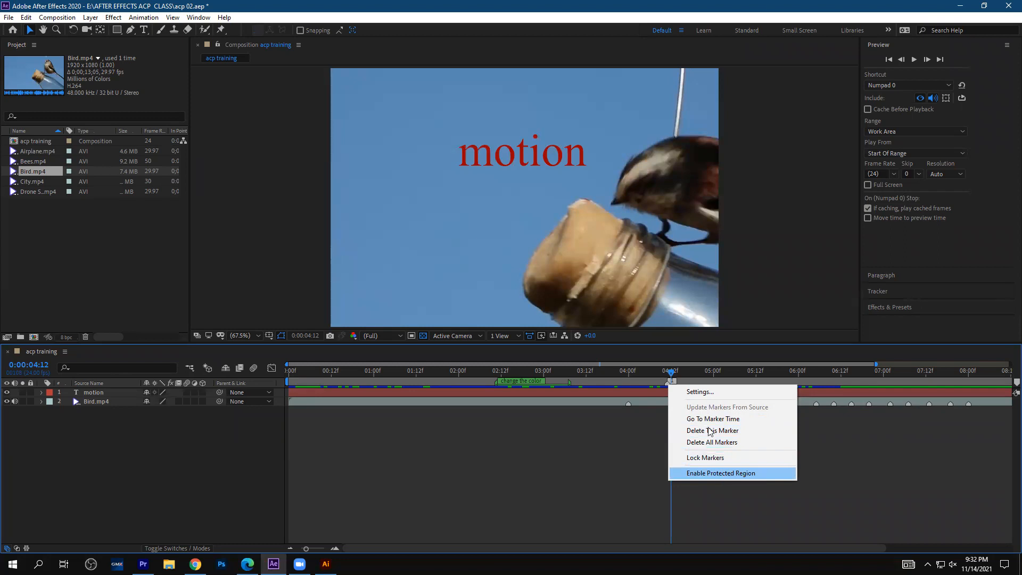
click(707, 459)
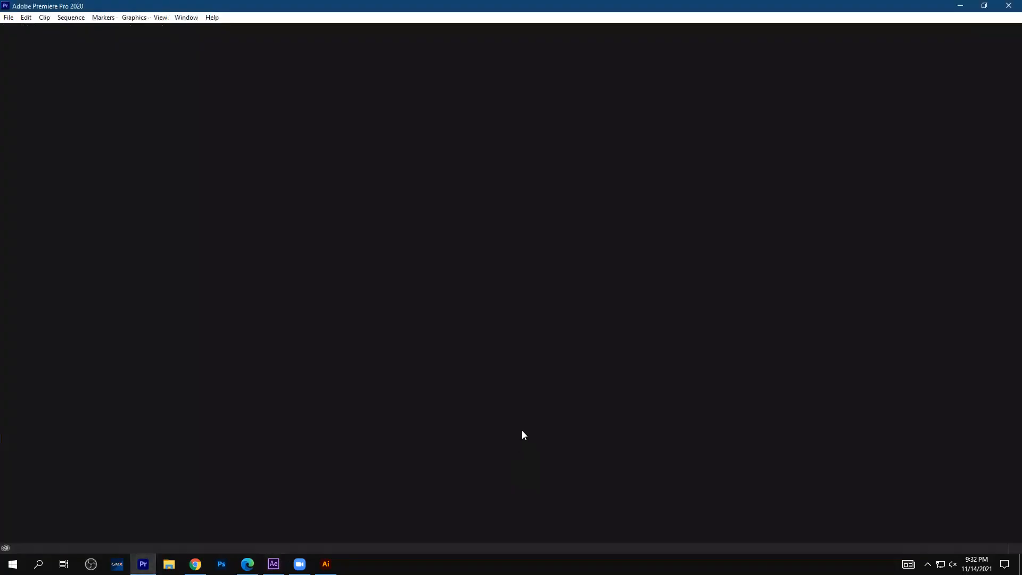
- In Premiere Pro, create a new project named Untitled, overwriting the existing one, and close the floating GMetrix PP LITA panel
click(9, 18)
mouse_move(32, 29)
click(197, 30)
click(624, 441)
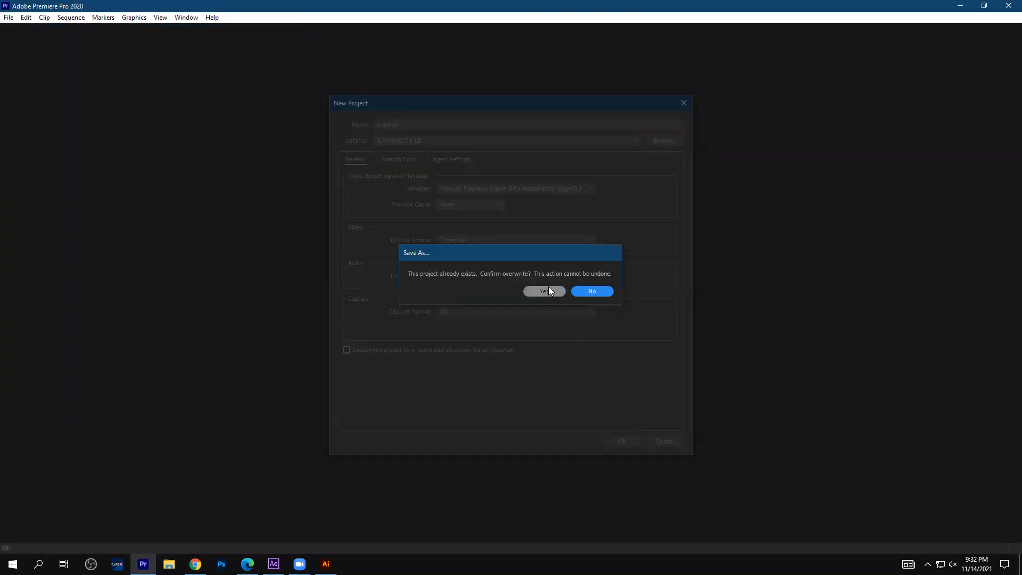
click(548, 287)
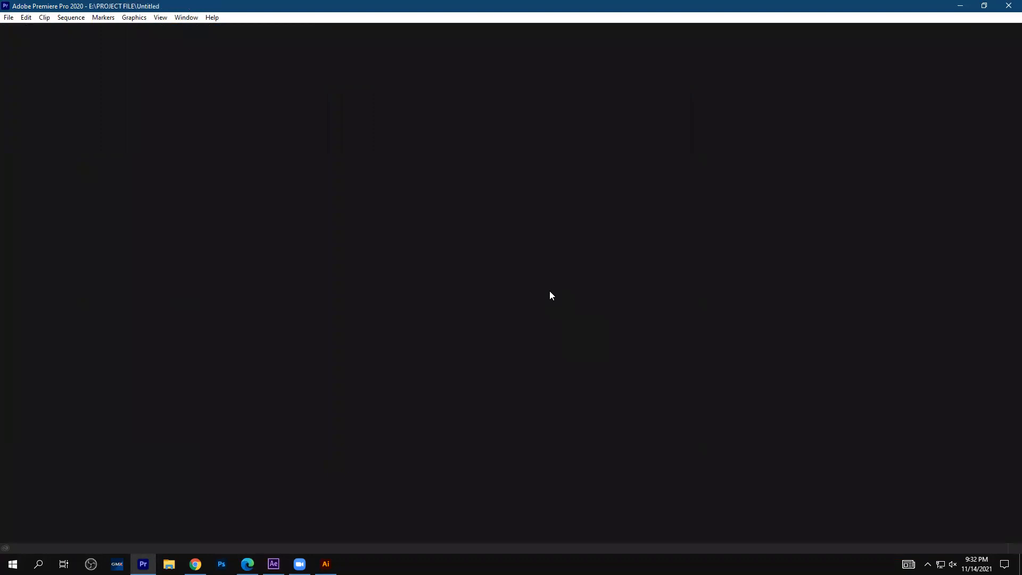
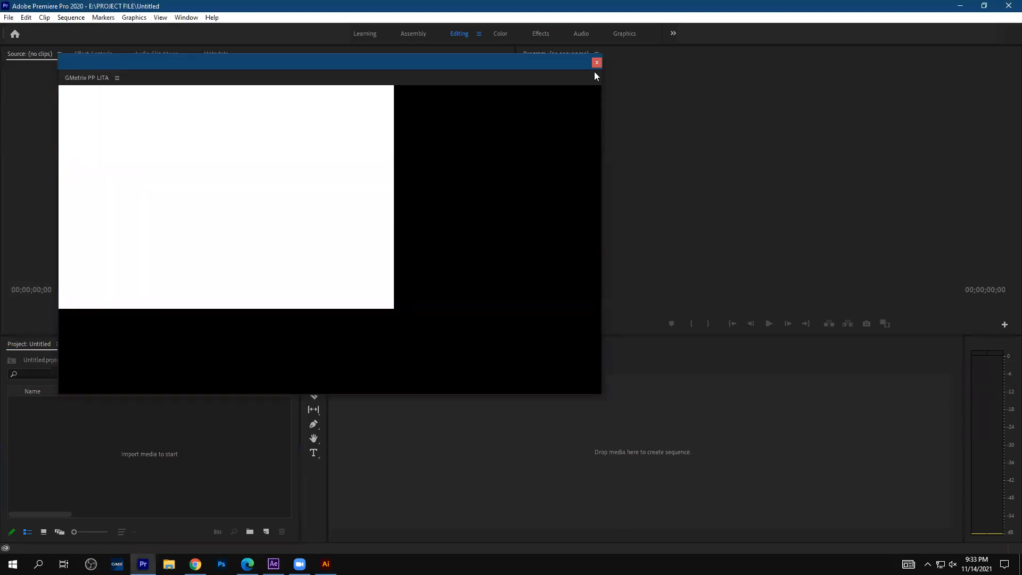
click(597, 62)
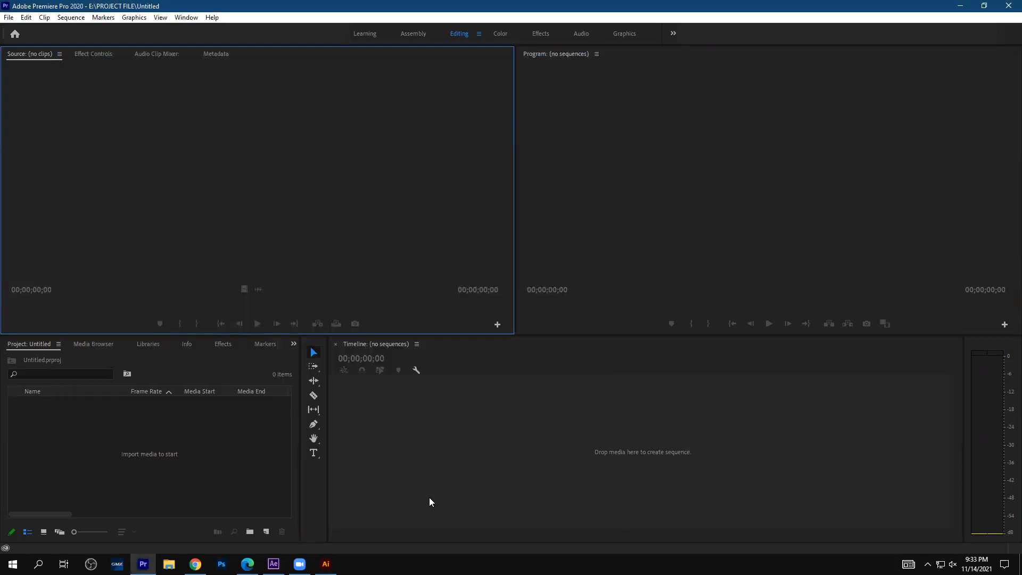
- Examine Premiere Pro's marker commands and its Markers panel in the empty project
click(229, 461)
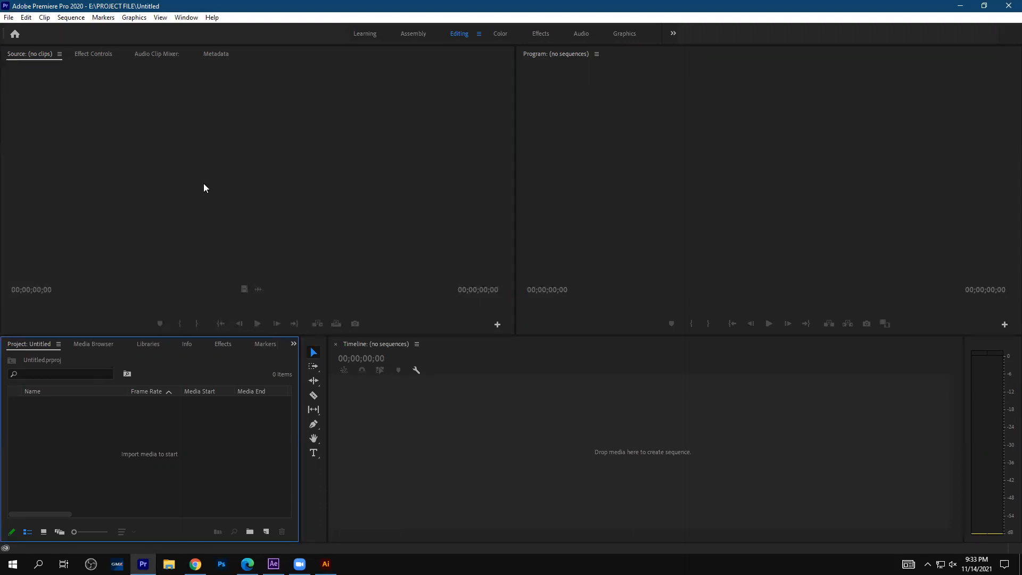
click(101, 17)
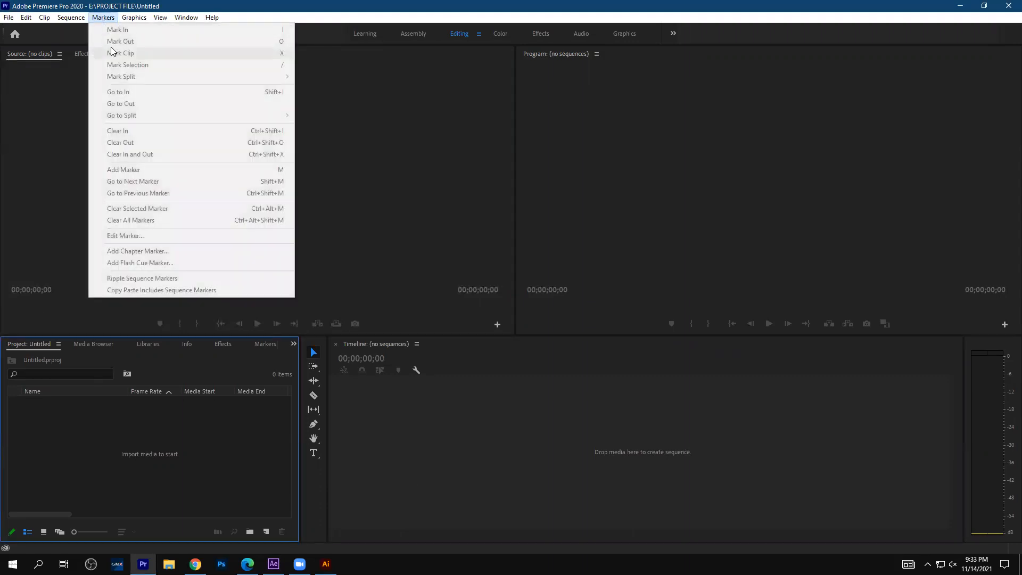
click(156, 465)
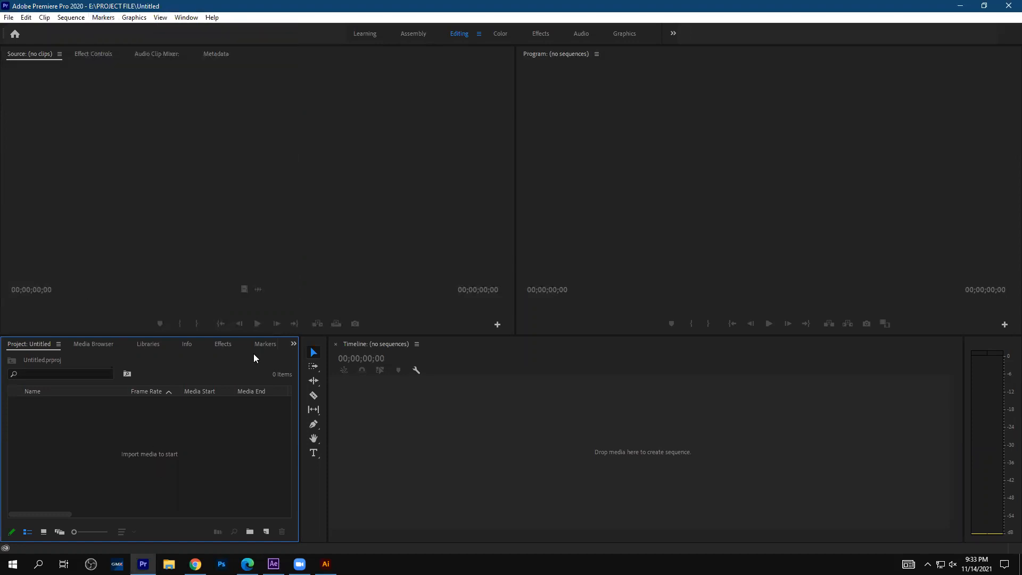
click(265, 344)
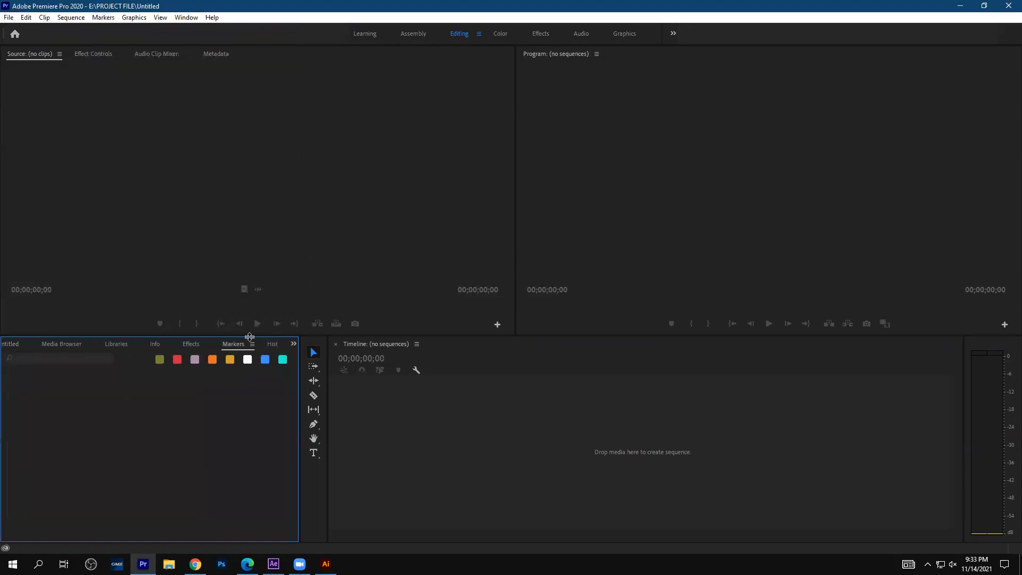
click(515, 417)
click(203, 436)
- Import Lake Long Shot.mp4 from the Course Files folder and create a sequence from it
click(8, 18)
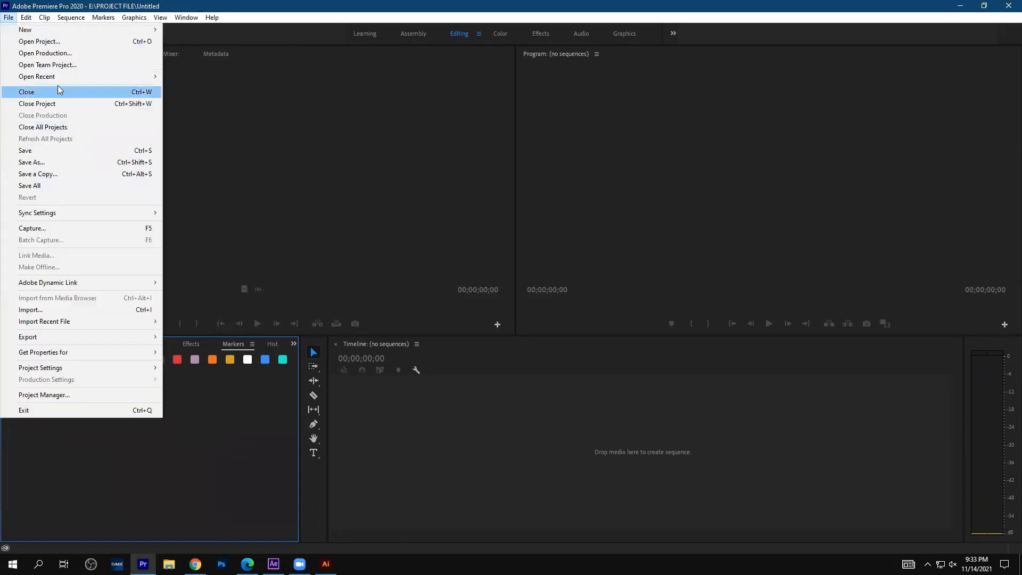
click(101, 310)
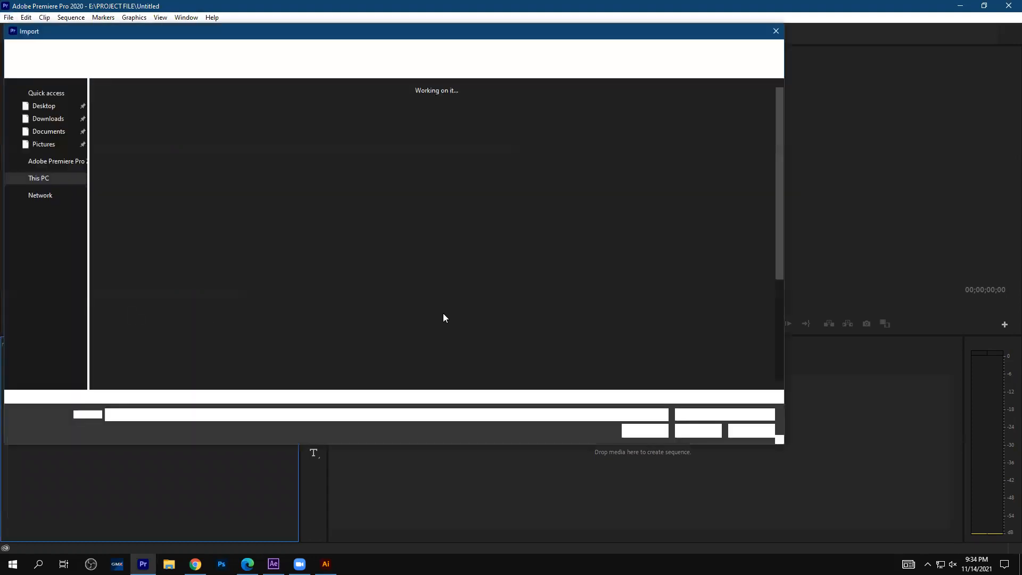
click(566, 186)
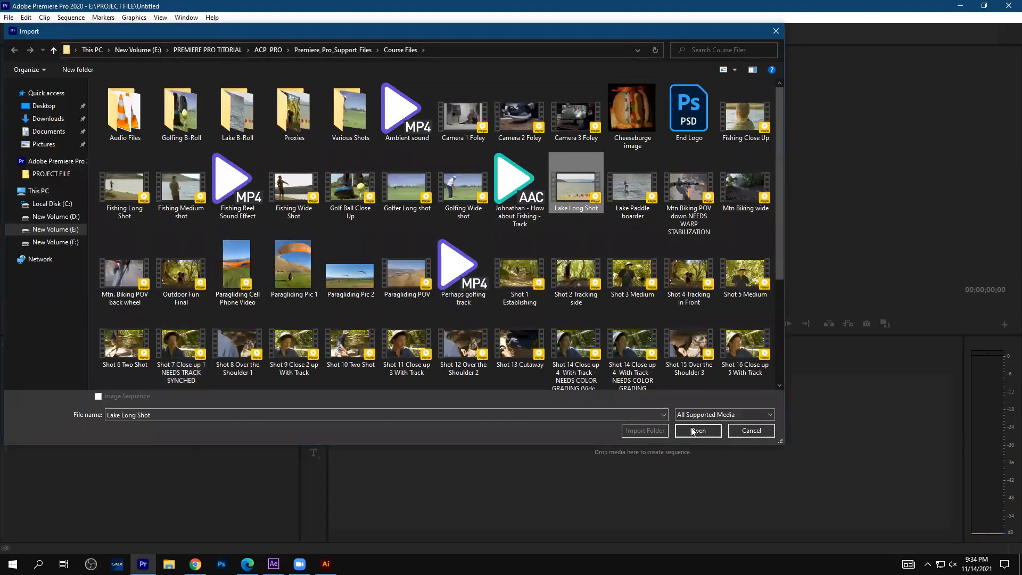
click(698, 430)
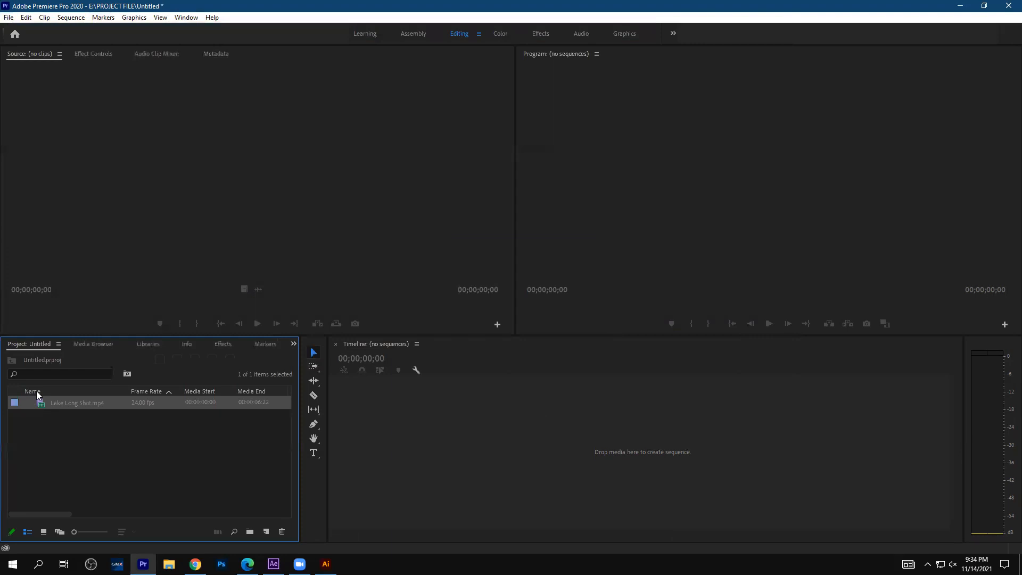
drag(66, 403, 476, 429)
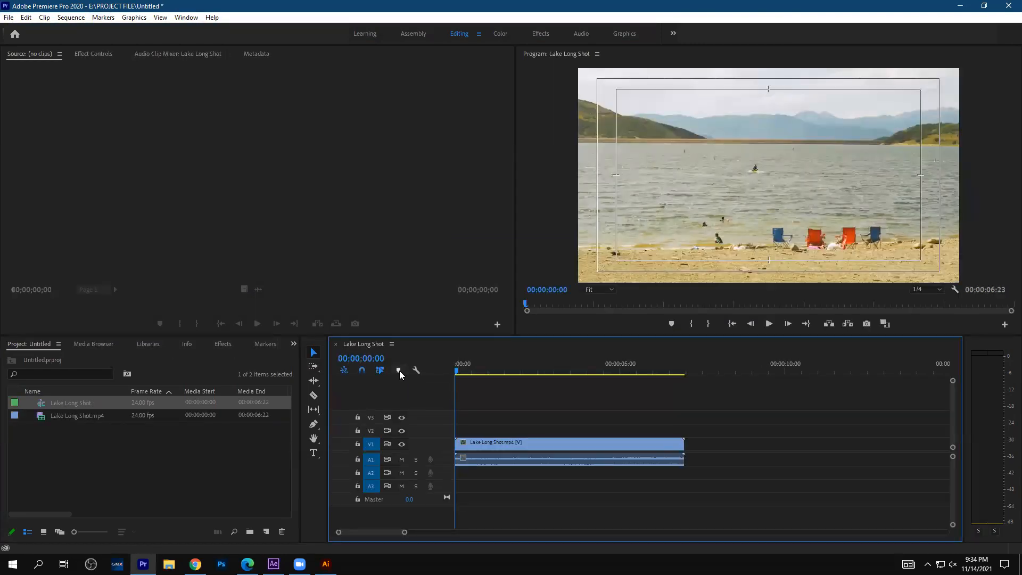
- Add sequence markers to Lake Long Shot at 00:00:00:00, 00:00:04:18 and 00:00:05:08
click(399, 371)
click(612, 373)
click(403, 370)
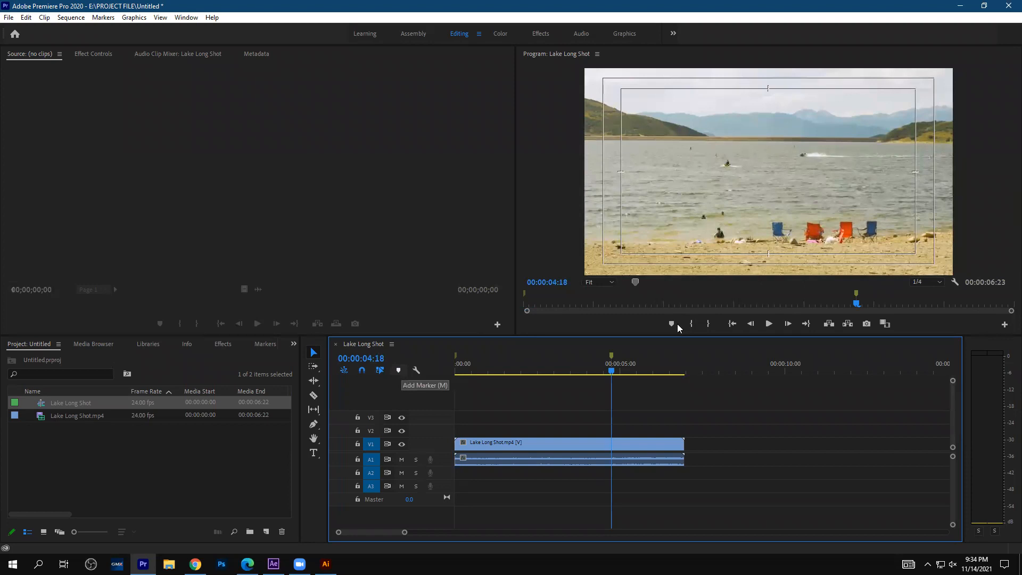
click(898, 304)
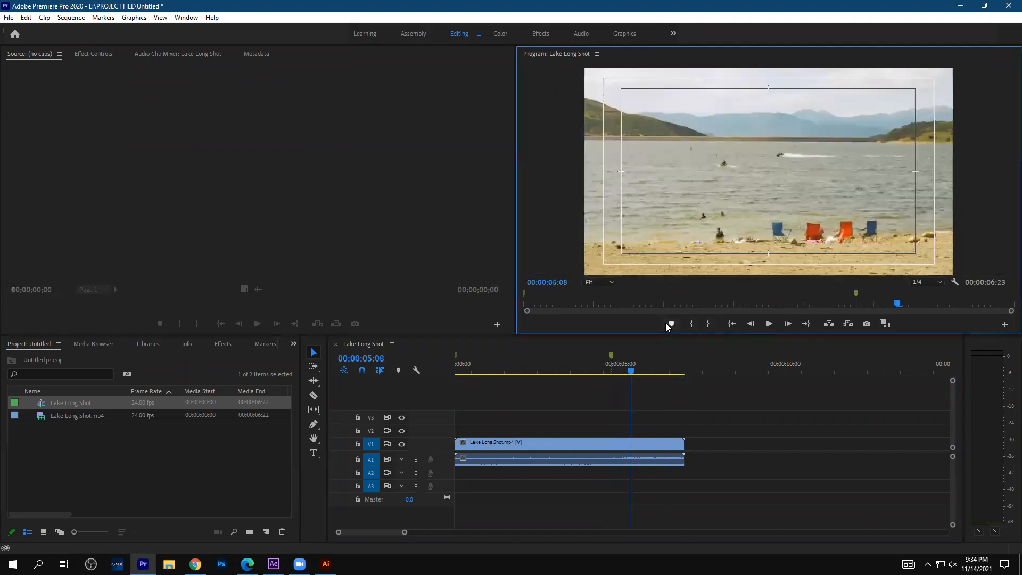
click(671, 325)
- Examine the marker commands available for the Lake Long Shot sequence, and return to After Effects
click(104, 19)
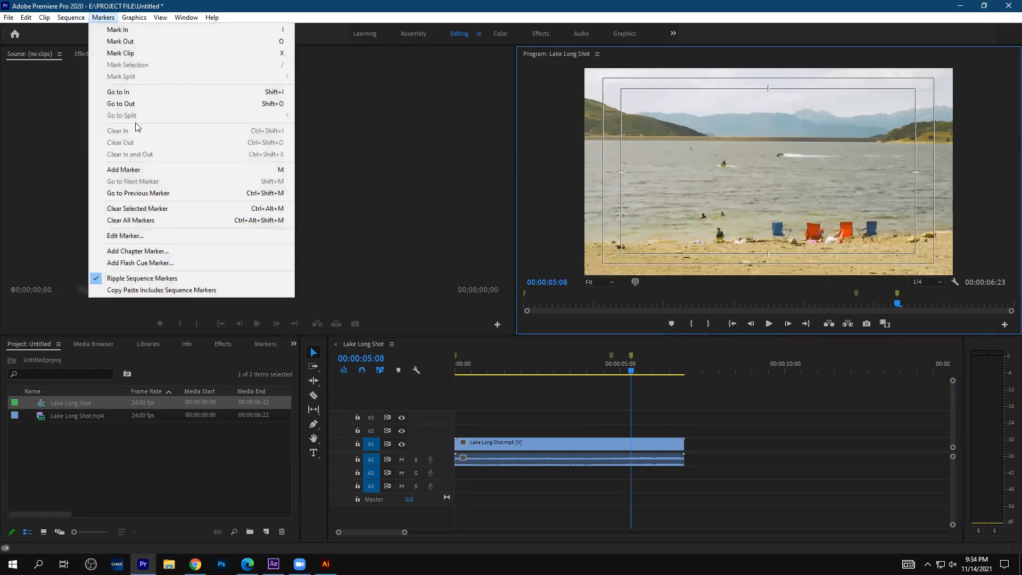
click(358, 274)
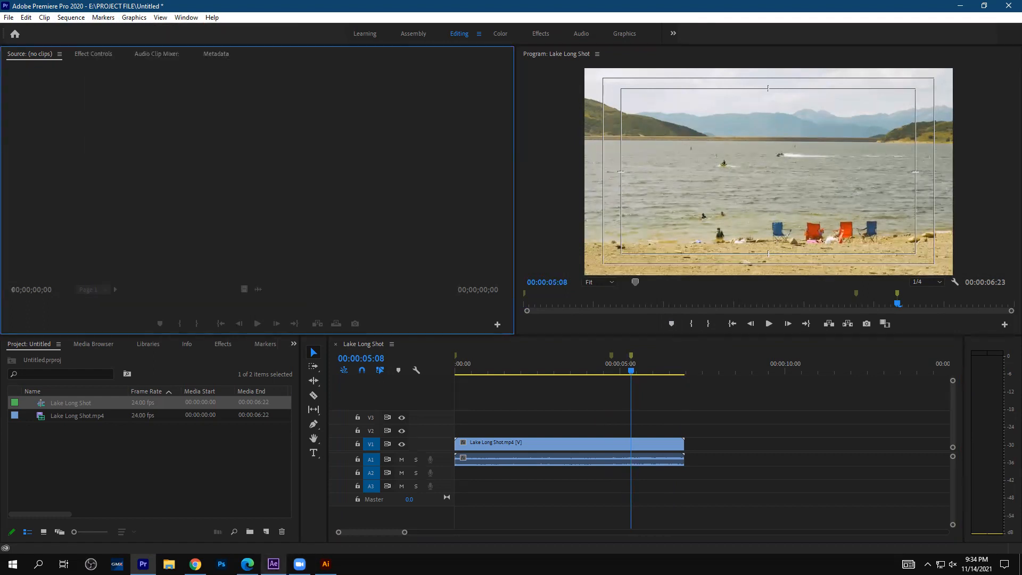
mouse_move(273, 564)
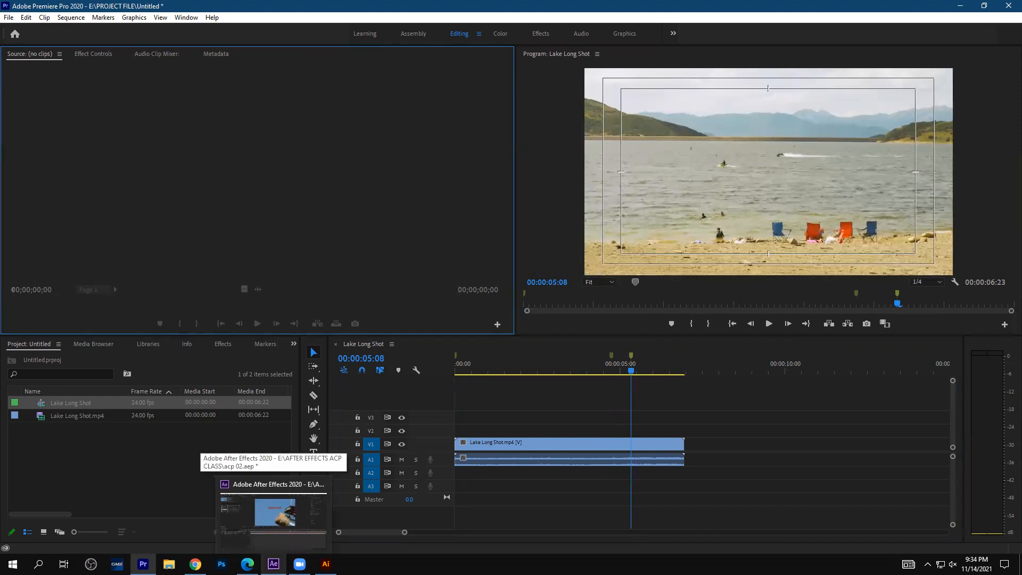
click(273, 511)
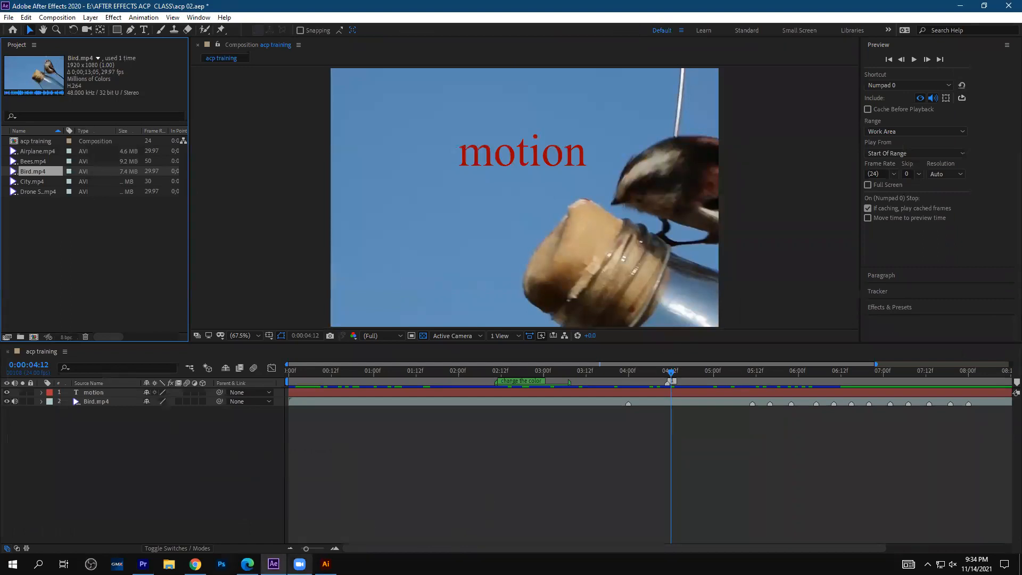
- Switch to the exam objectives PDF, review objectives 2.3.b on markers and 2.3.c on guides and grids, and return to After Effects
key(alt+Tab)
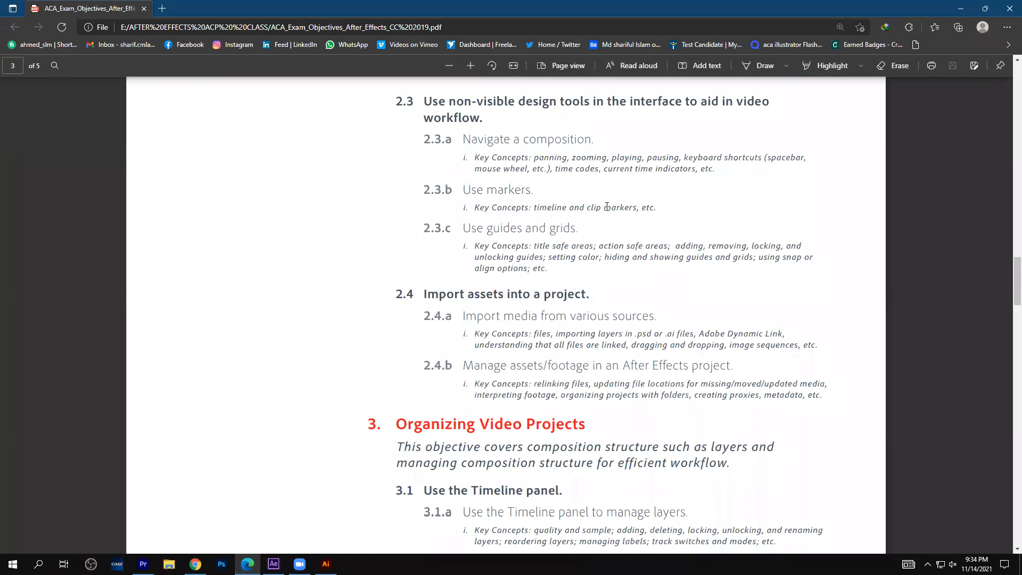
drag(573, 207, 600, 207)
click(510, 156)
scroll(510, 156, down, 3)
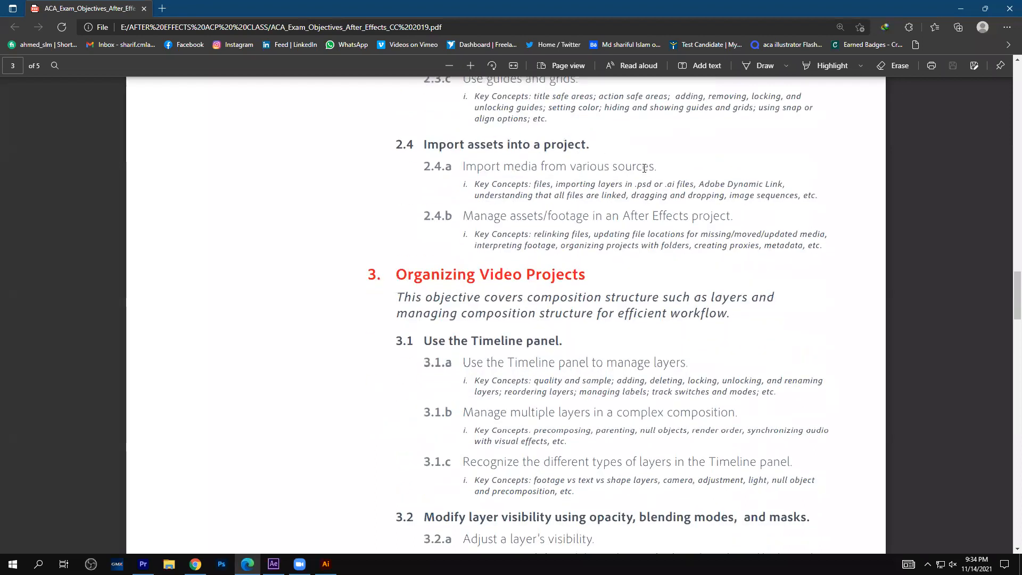
scroll(714, 181, up, 2)
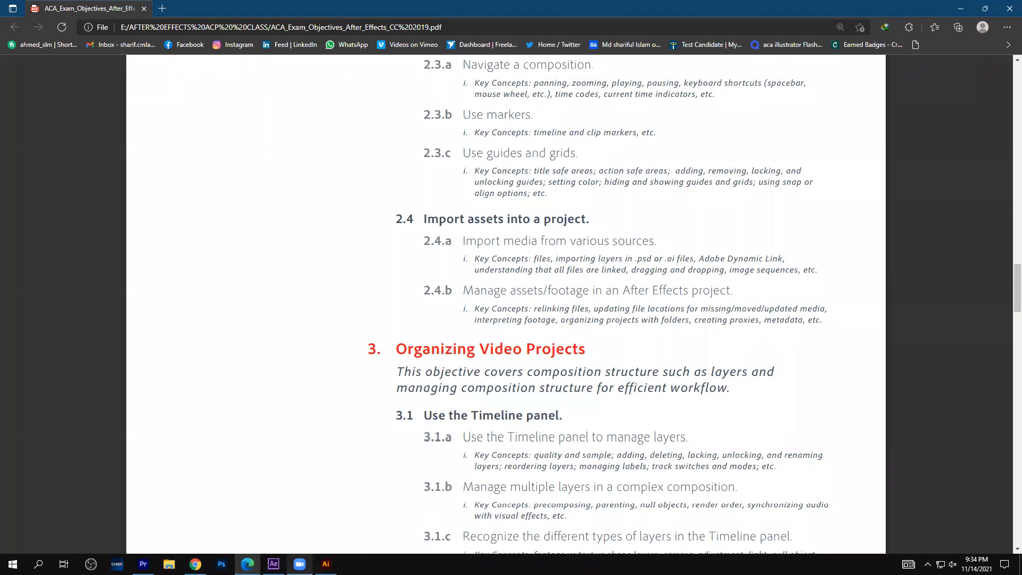
click(274, 563)
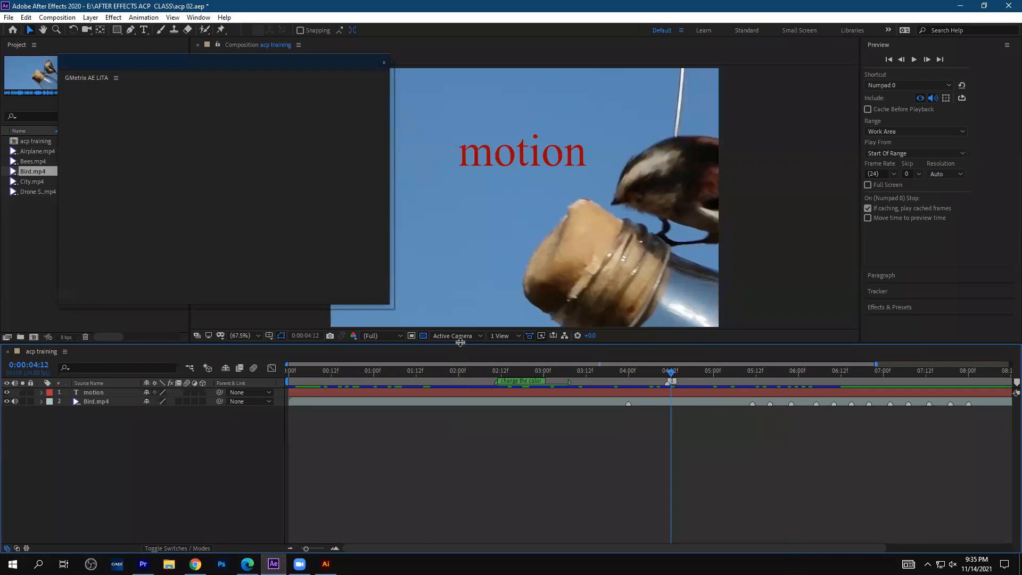
- Enlarge the composition viewer slightly, and select the motion text layer with the timeline column showing layer names
drag(464, 362, 465, 377)
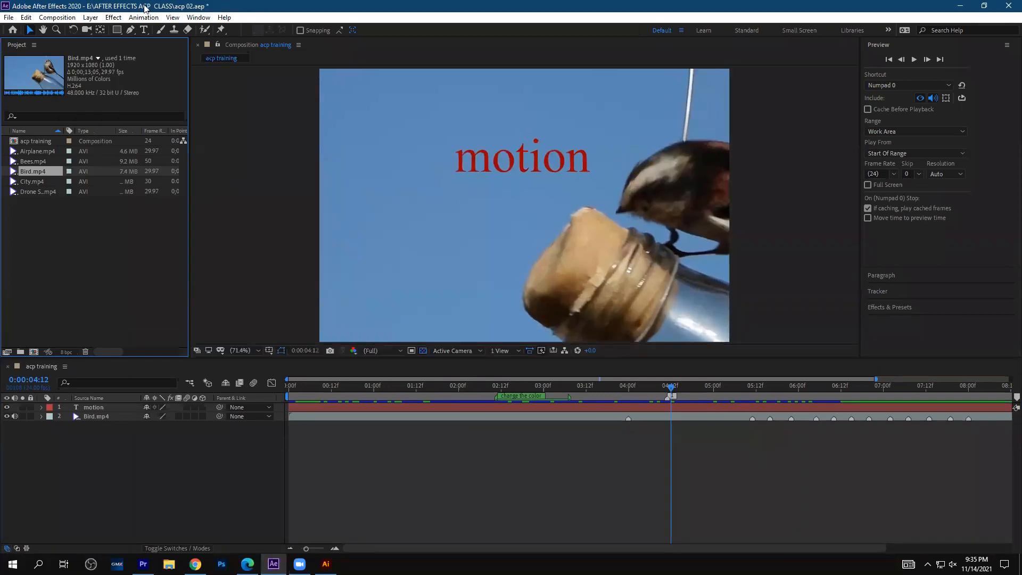
click(173, 17)
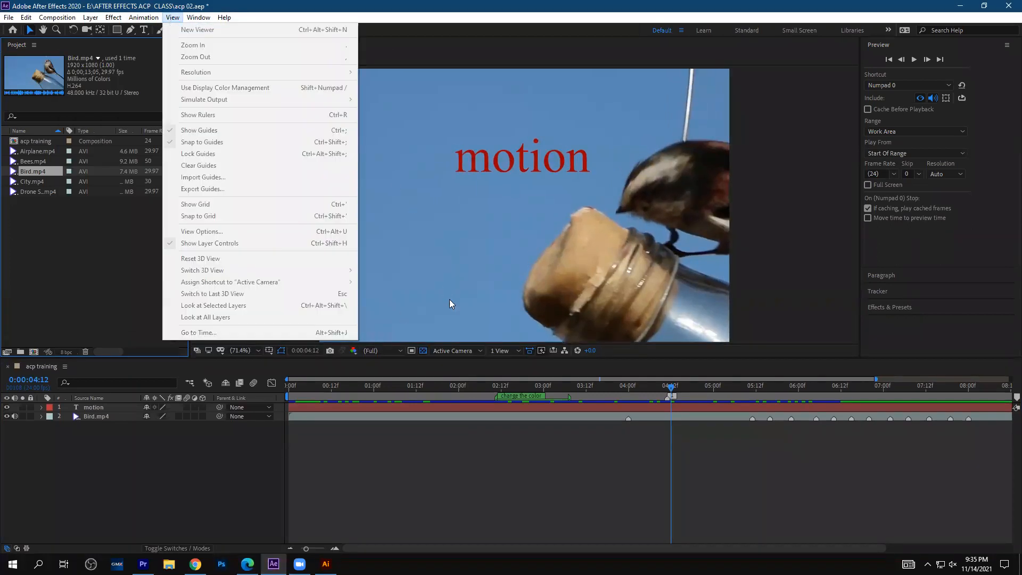
click(112, 417)
click(90, 399)
click(94, 407)
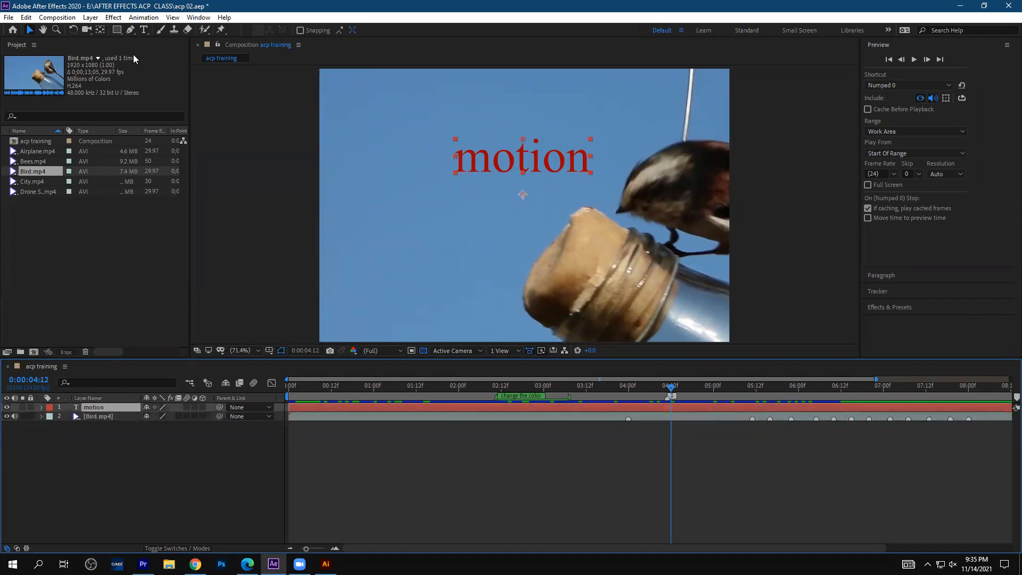
- Show the rulers and place a horizontal guide near the composition's upper edge and a vertical guide near its left edge
click(173, 17)
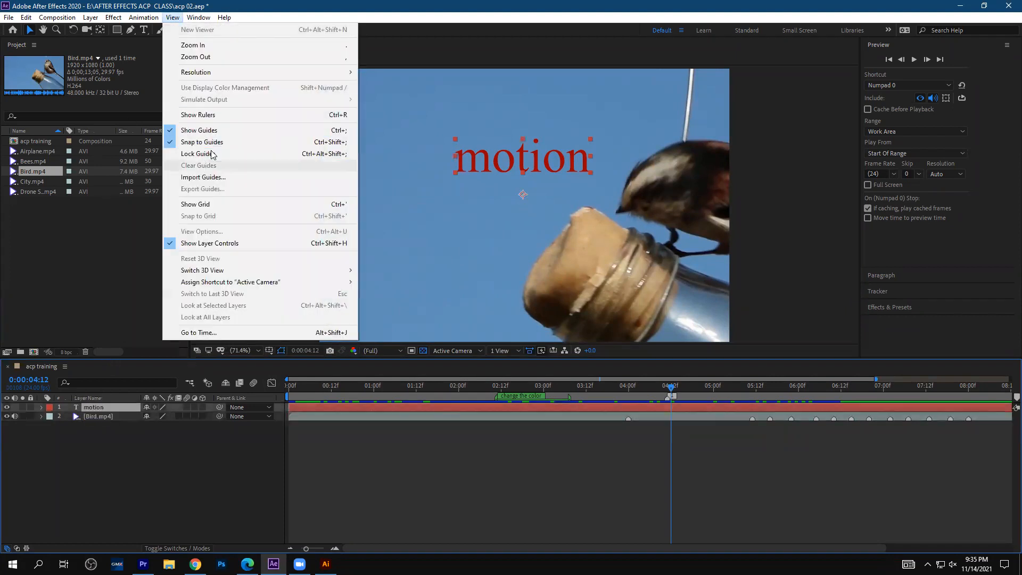
click(228, 115)
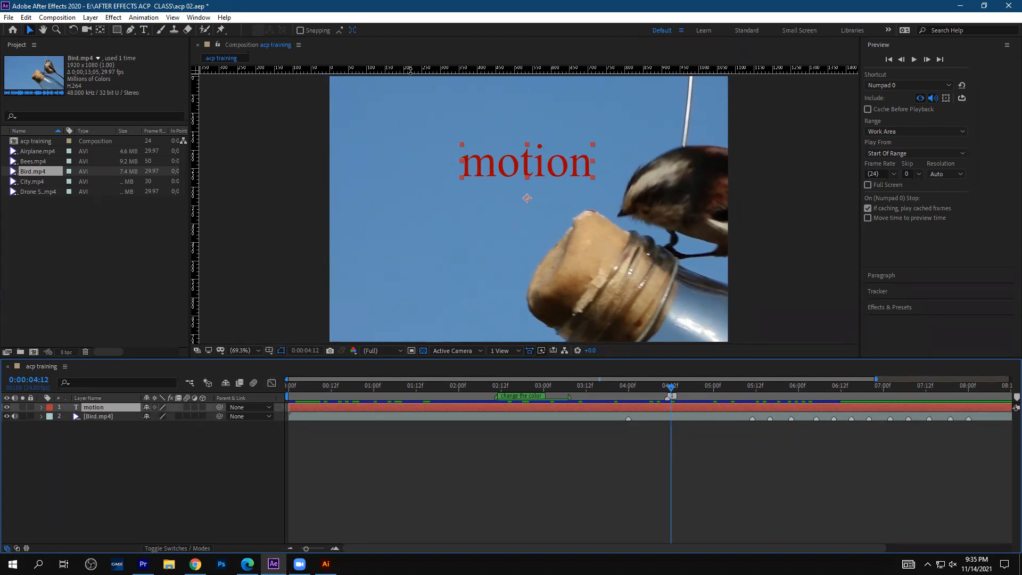
drag(412, 71, 418, 108)
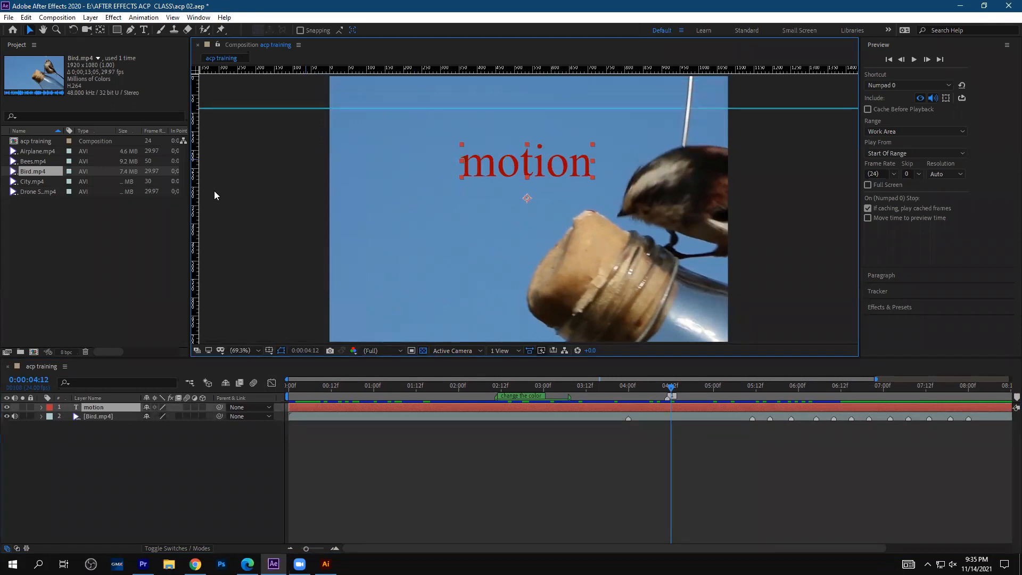
drag(195, 196, 368, 181)
- Show the grid over the composition and hide it again
click(173, 17)
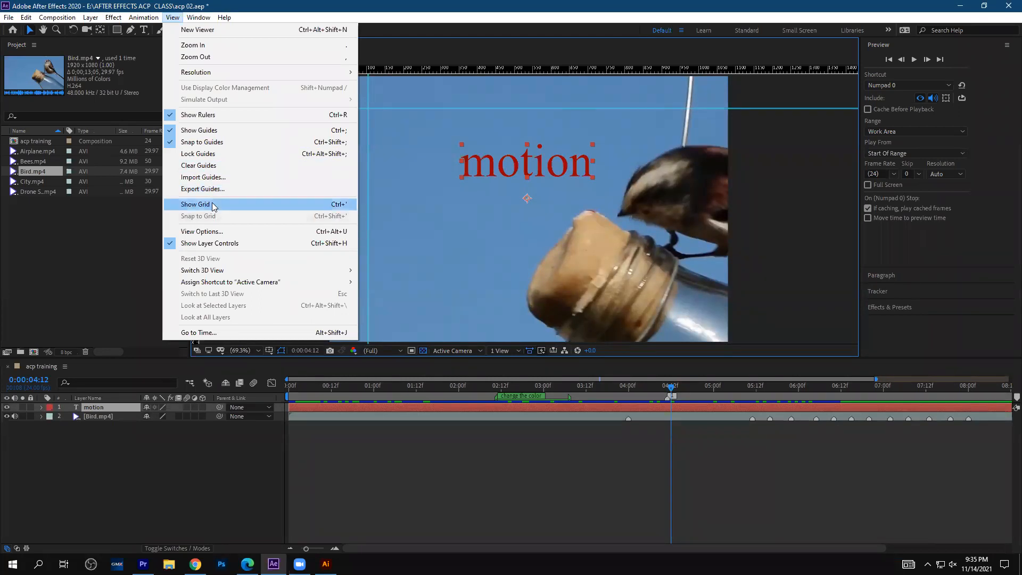
click(319, 204)
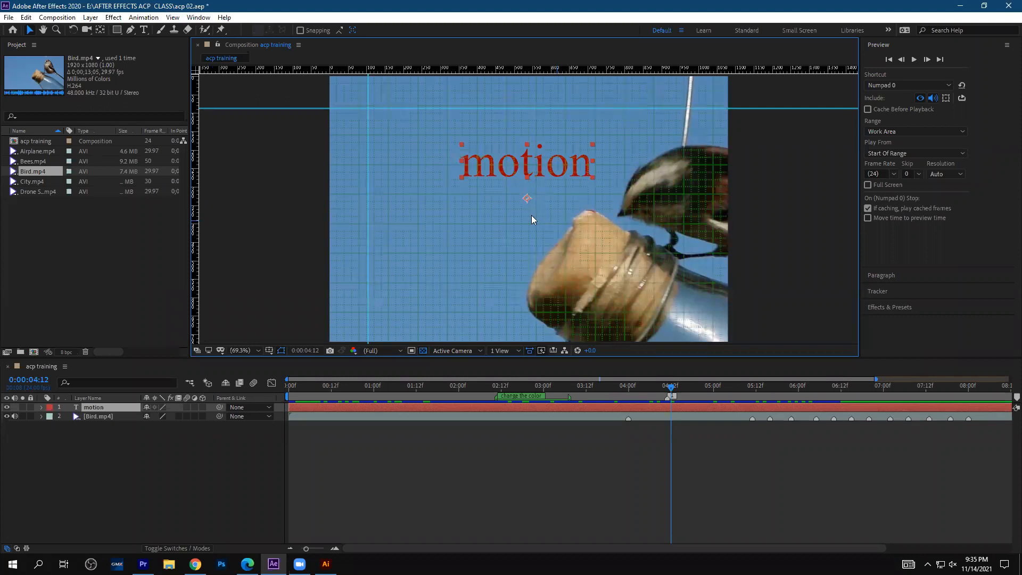
click(173, 17)
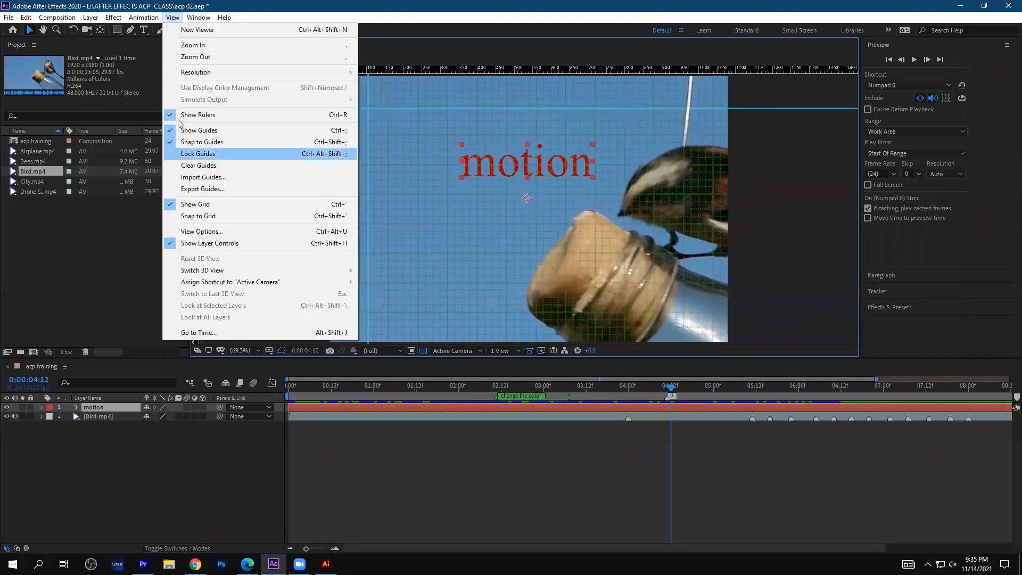
click(211, 205)
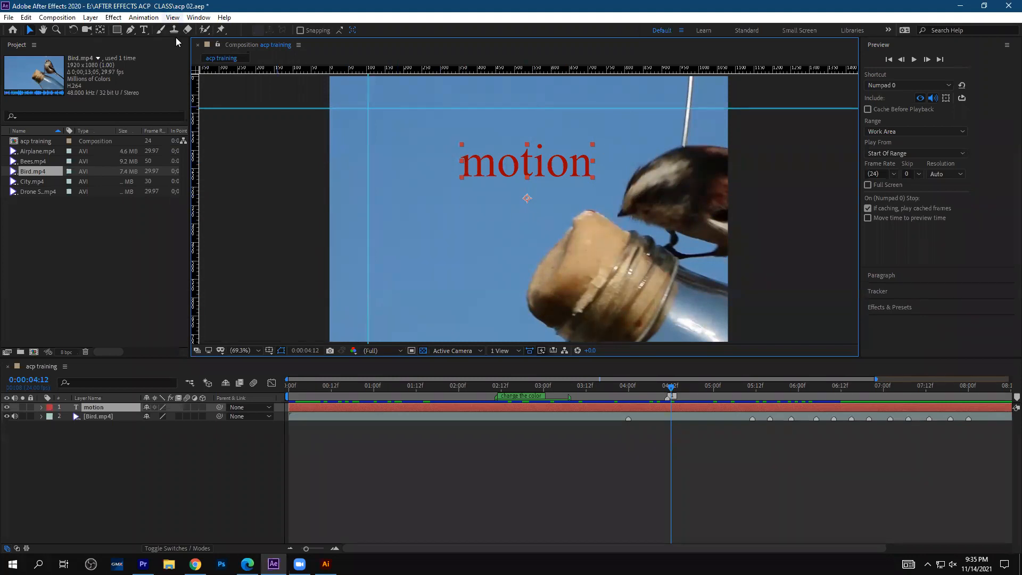
click(172, 17)
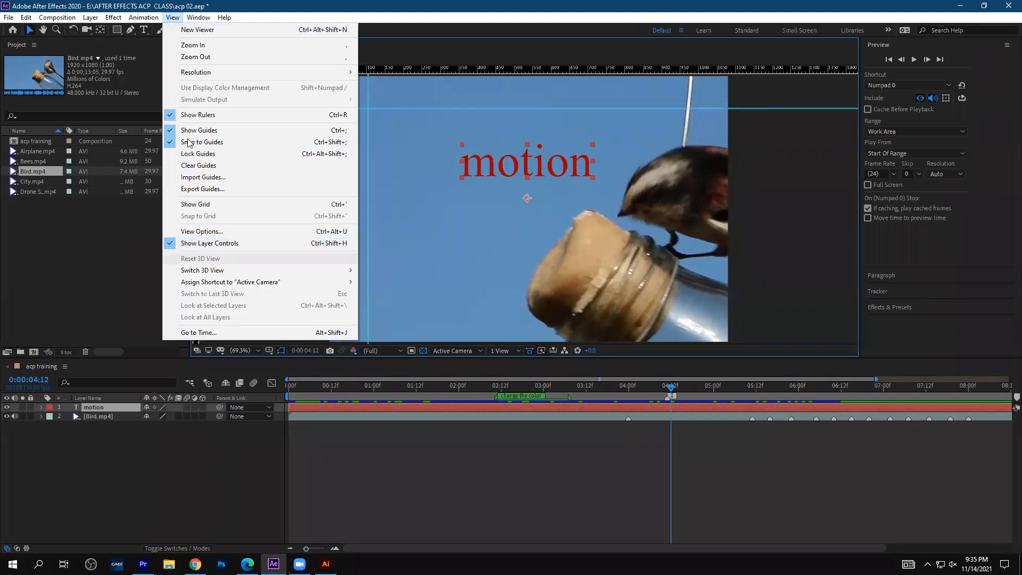
click(767, 230)
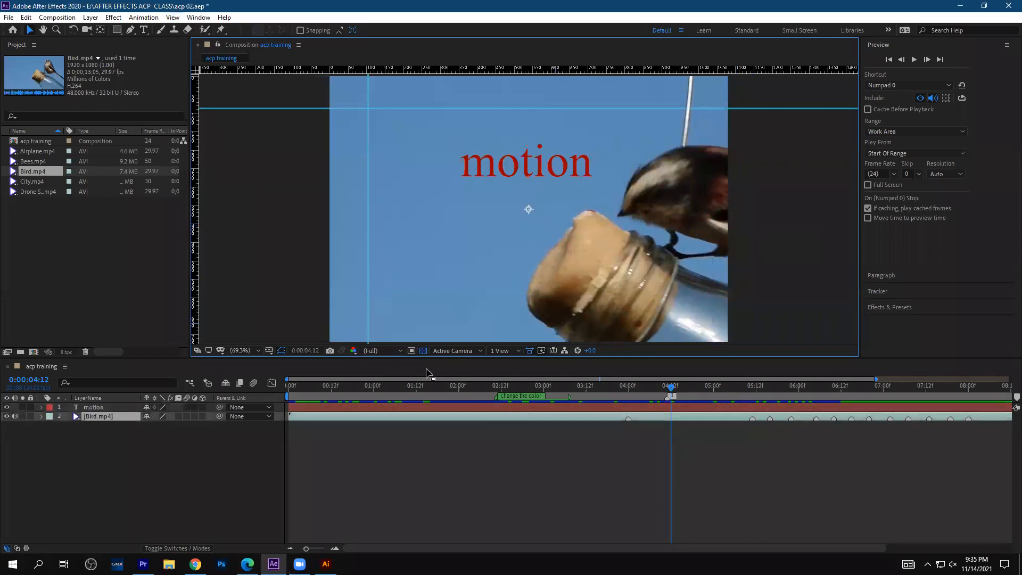
- Hide the composition rulers and deselect all layers
click(269, 350)
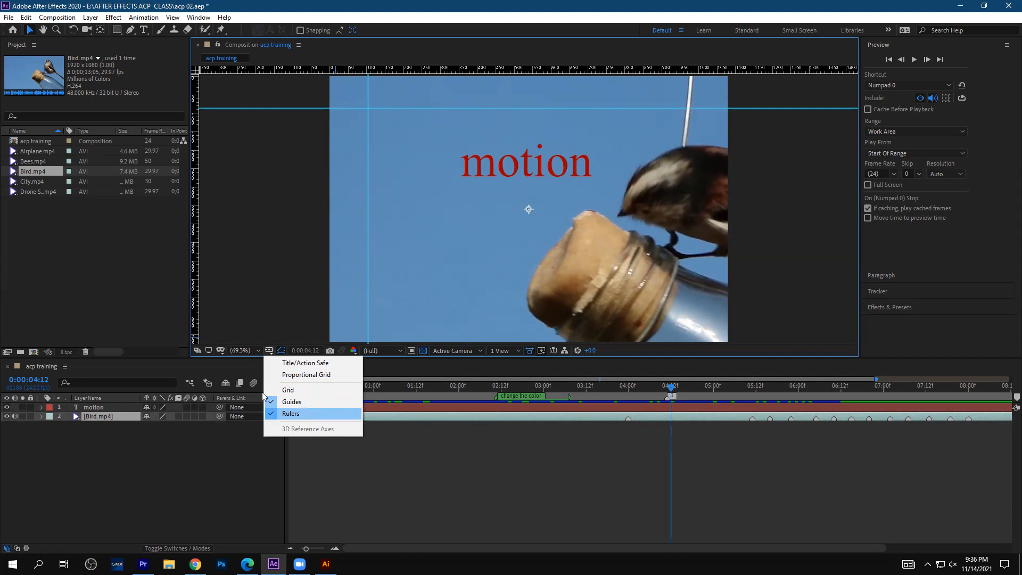
click(291, 414)
click(167, 18)
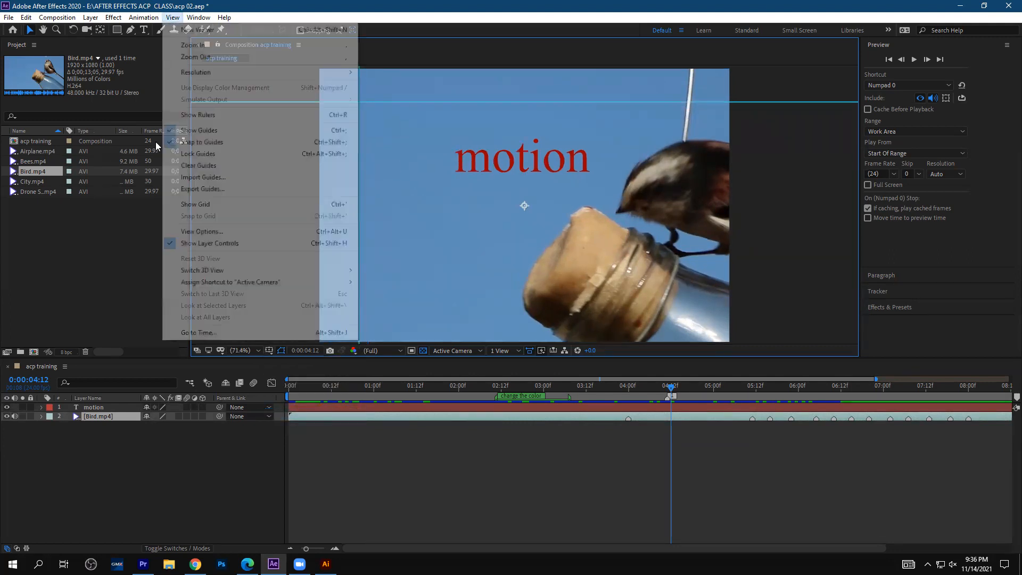
click(234, 460)
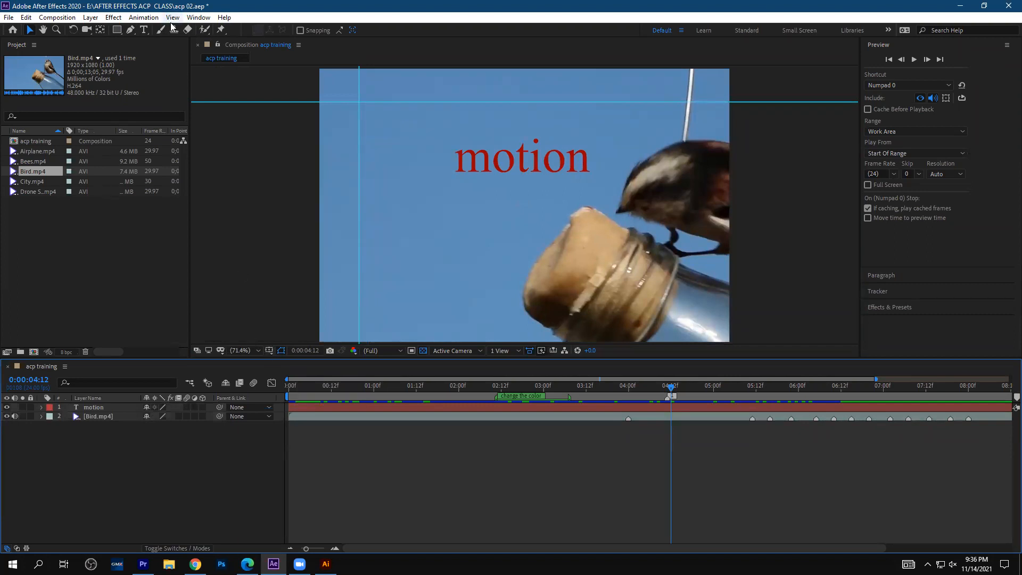
- Overlay the regular grid and the proportional grid on the composition
click(269, 350)
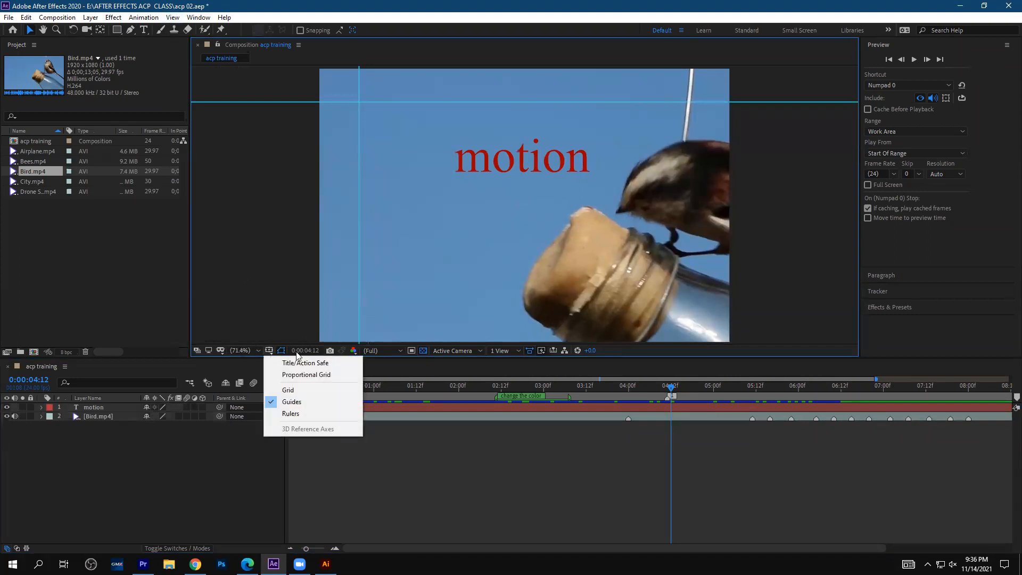
click(289, 390)
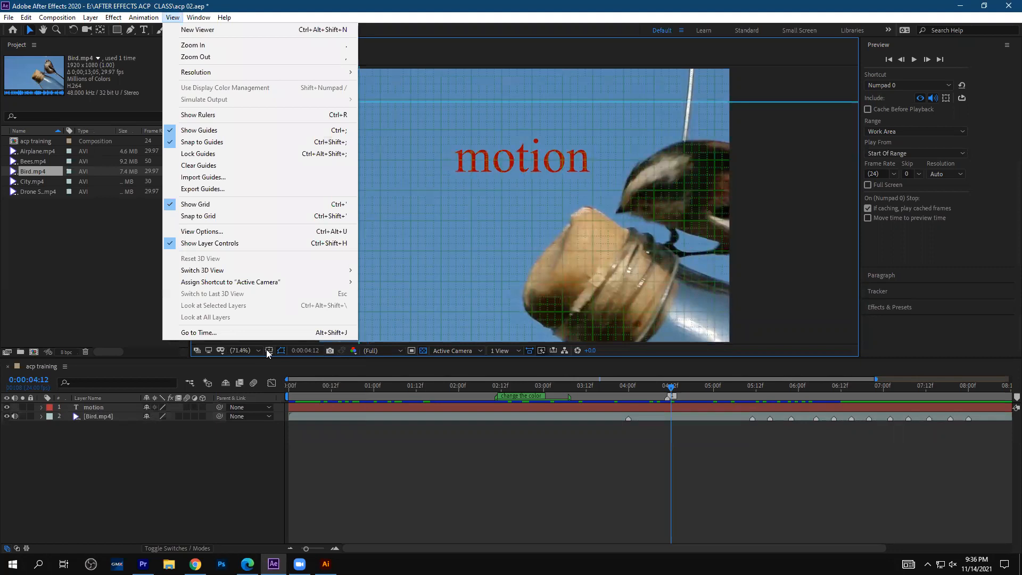
click(269, 350)
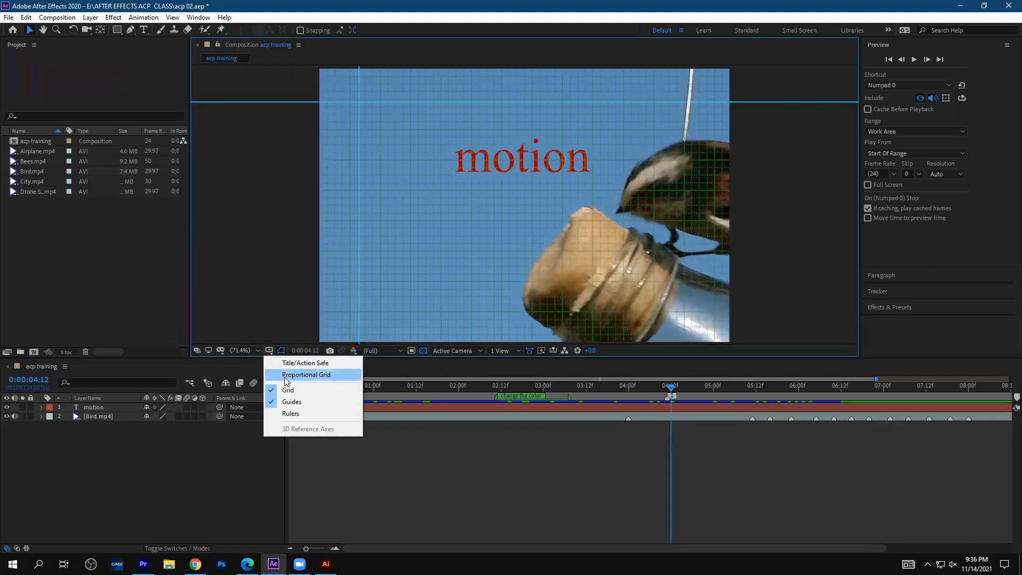
click(283, 375)
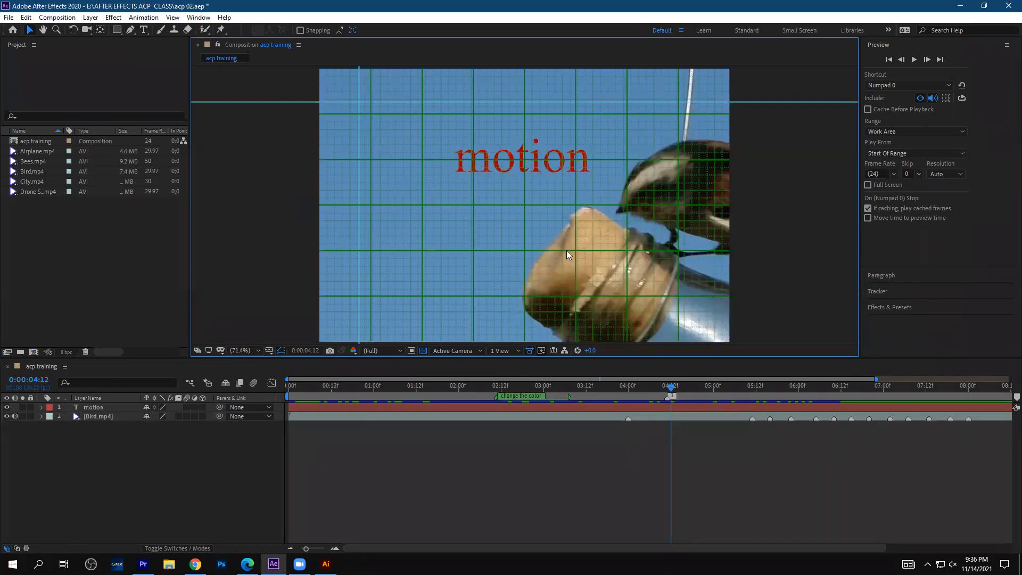
- Replace the proportional grid with the title/action safe margins and briefly play the composition
click(269, 350)
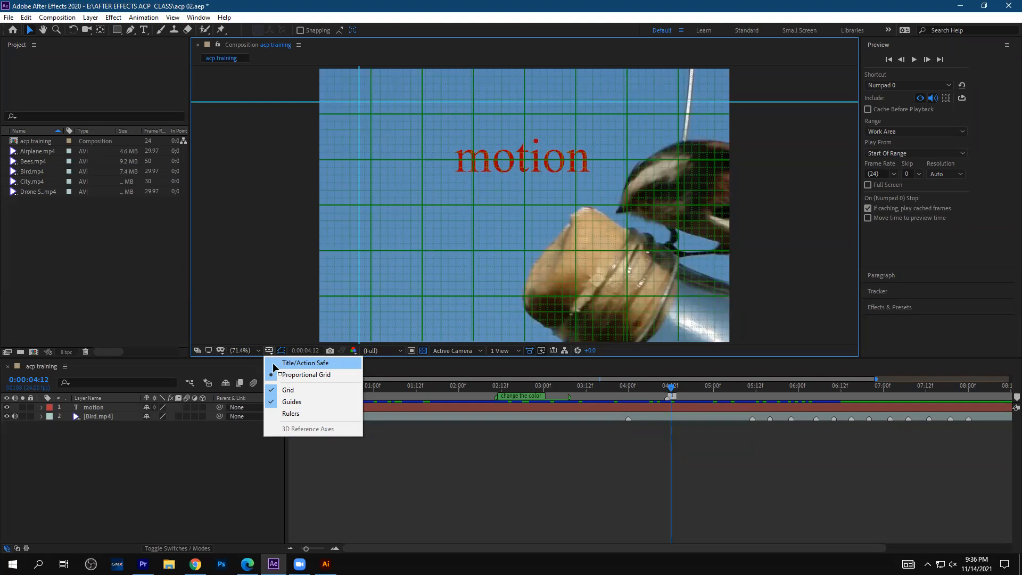
click(287, 364)
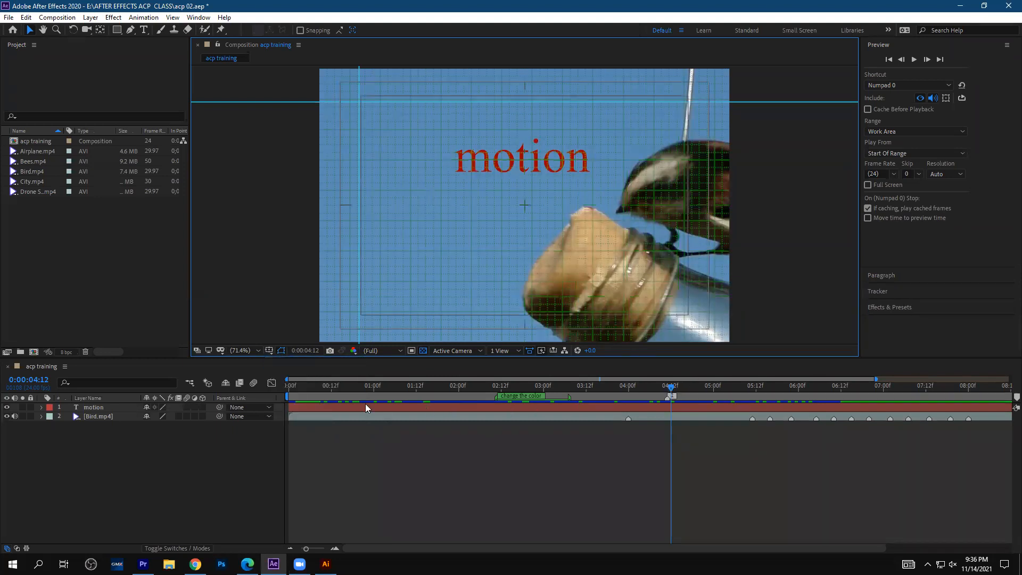
key(space)
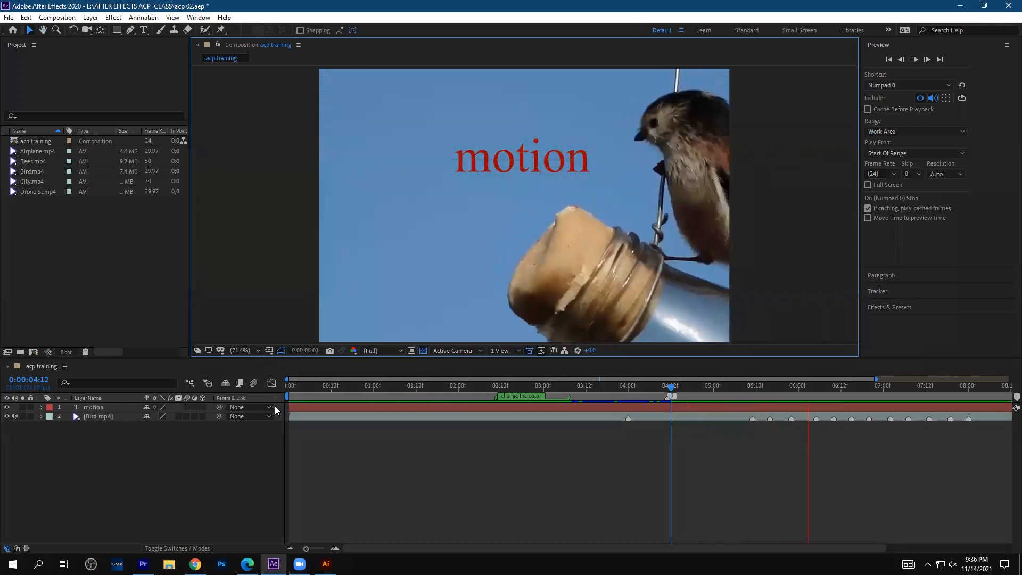
key(space)
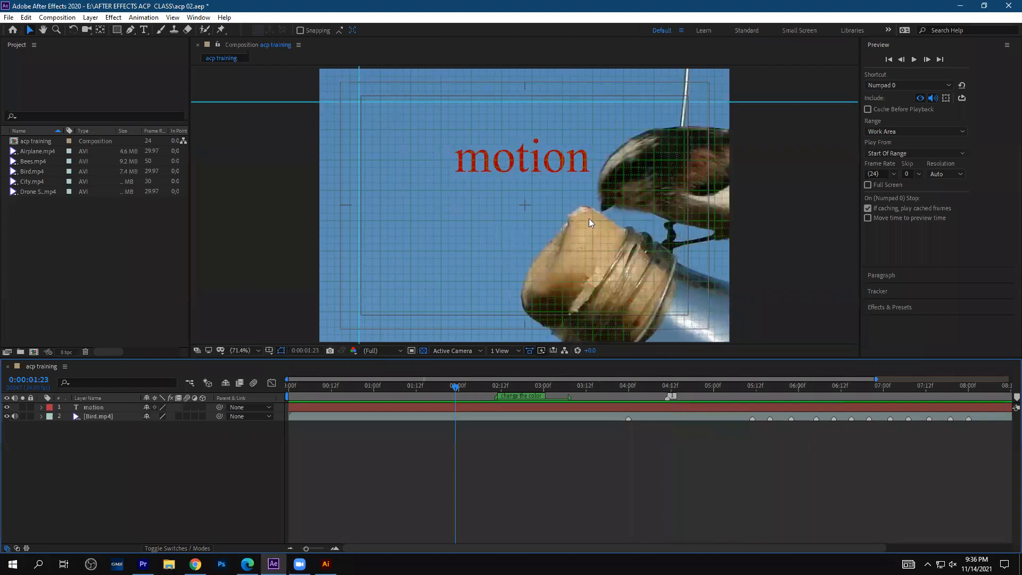
- Preview the composition from 0:00:01:00 and hide the grid and guides
key(Page_Up)
key(Page_Up)
key(Page_Up)
key(Page_Up)
key(Page_Up)
key(Page_Up)
key(Page_Up)
key(Page_Up)
key(Page_Up)
key(space)
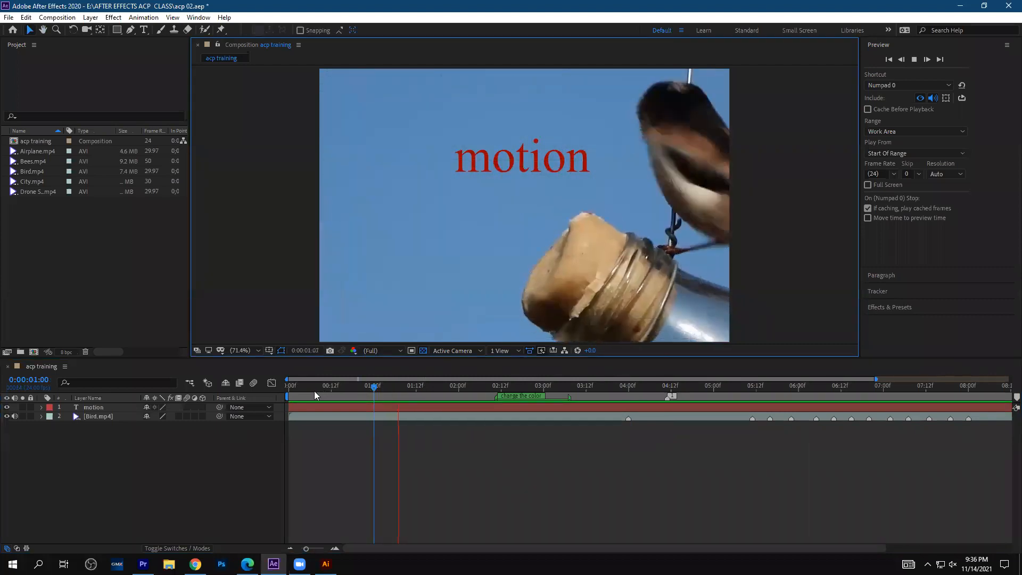
key(space)
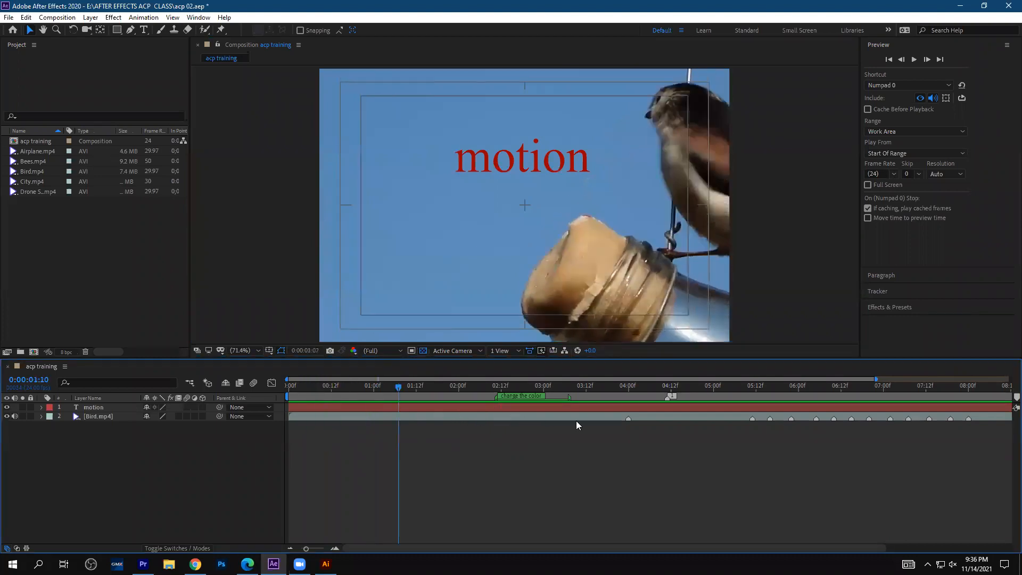
- Select the City.mp4 footage in the project and move the playhead to 0:00:05:19
click(34, 172)
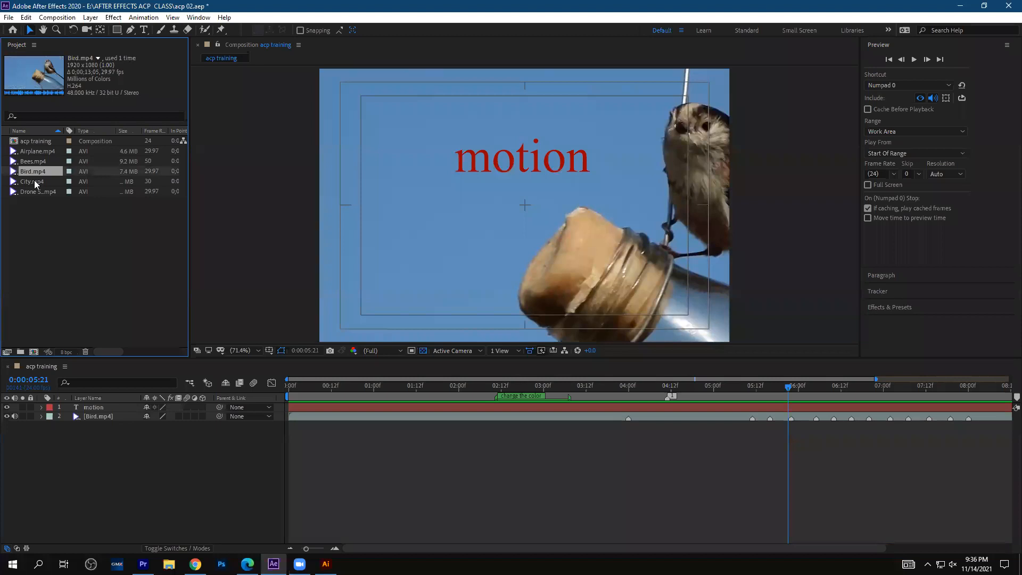
click(34, 181)
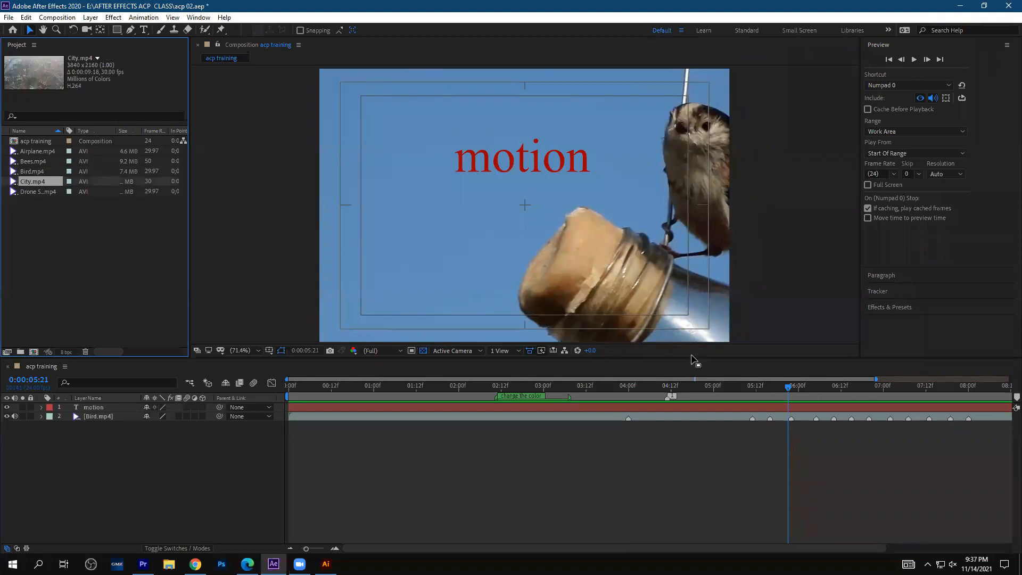
click(782, 388)
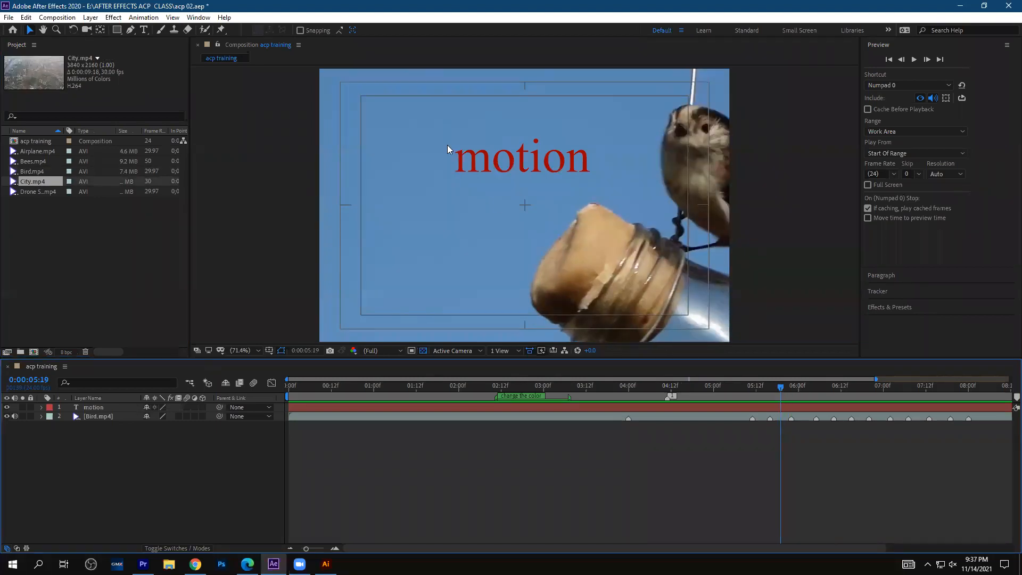
- Move the motion text into the frame's lower-left corner, against the action-safe margin, and deselect it
drag(479, 163, 443, 161)
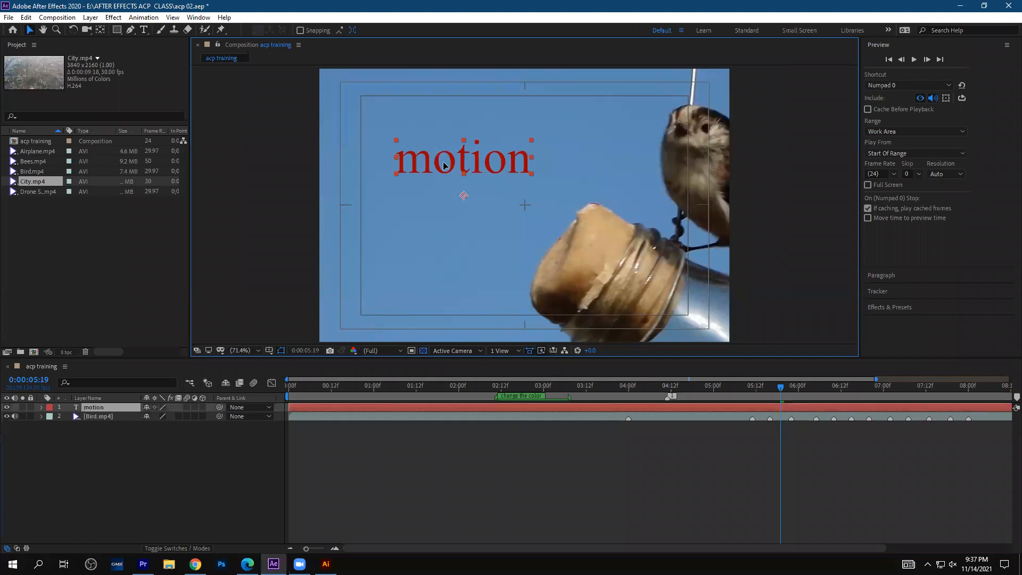
key(Down)
key(Down)
key(Down)
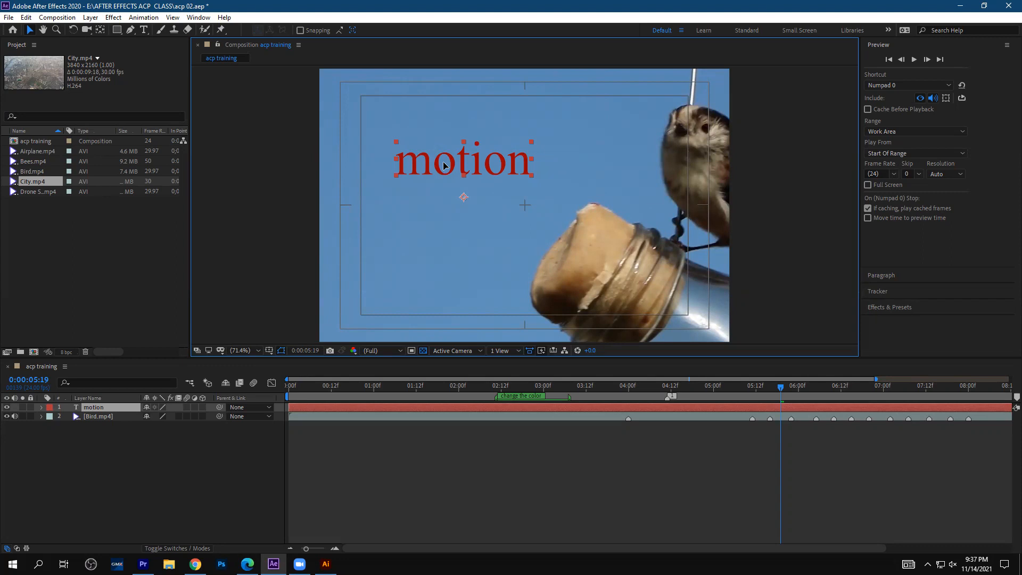
drag(454, 162, 435, 221)
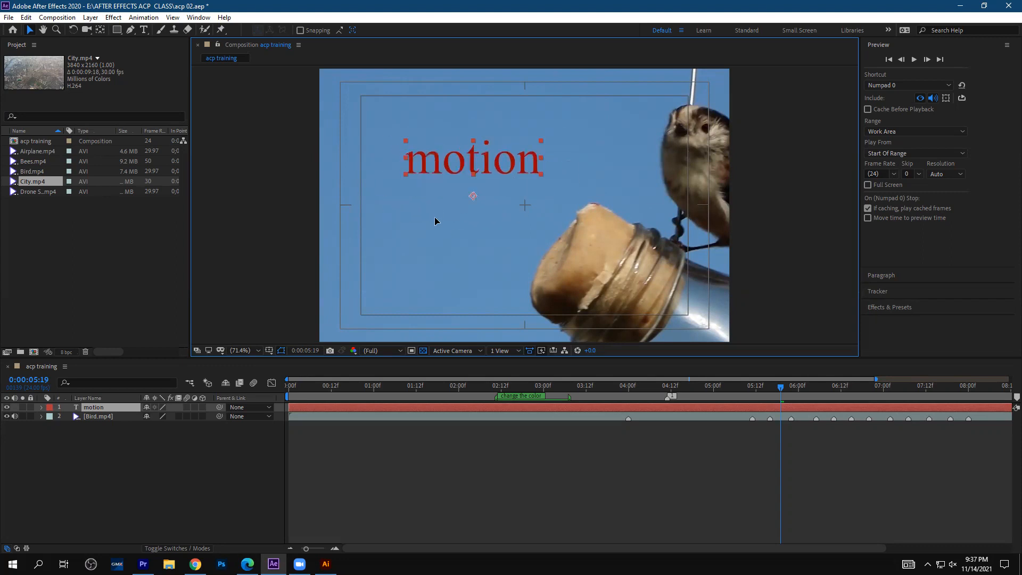
mouse_move(377, 318)
mouse_down()
mouse_move(374, 299)
mouse_move(425, 304)
mouse_move(392, 307)
mouse_up()
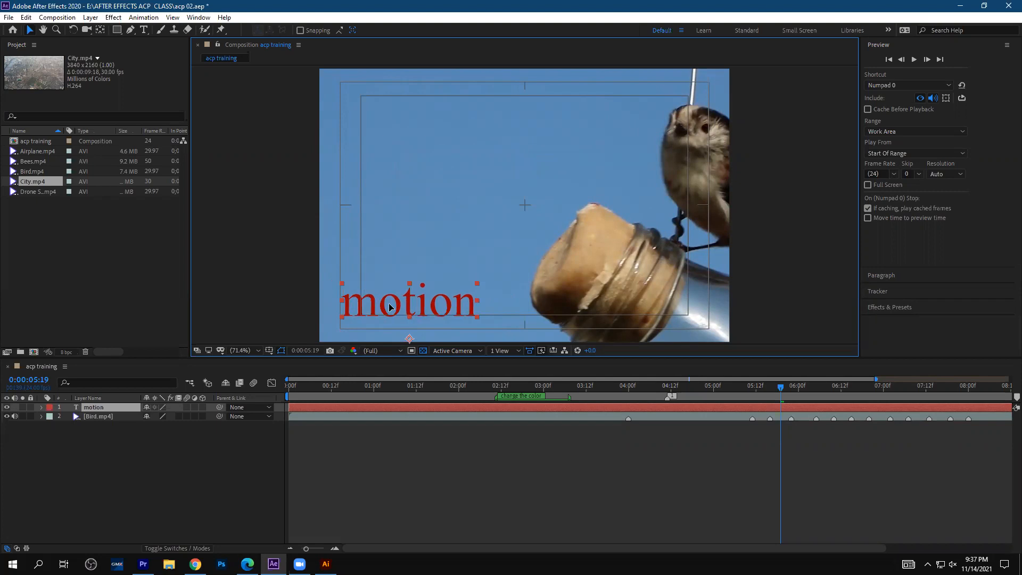
click(133, 469)
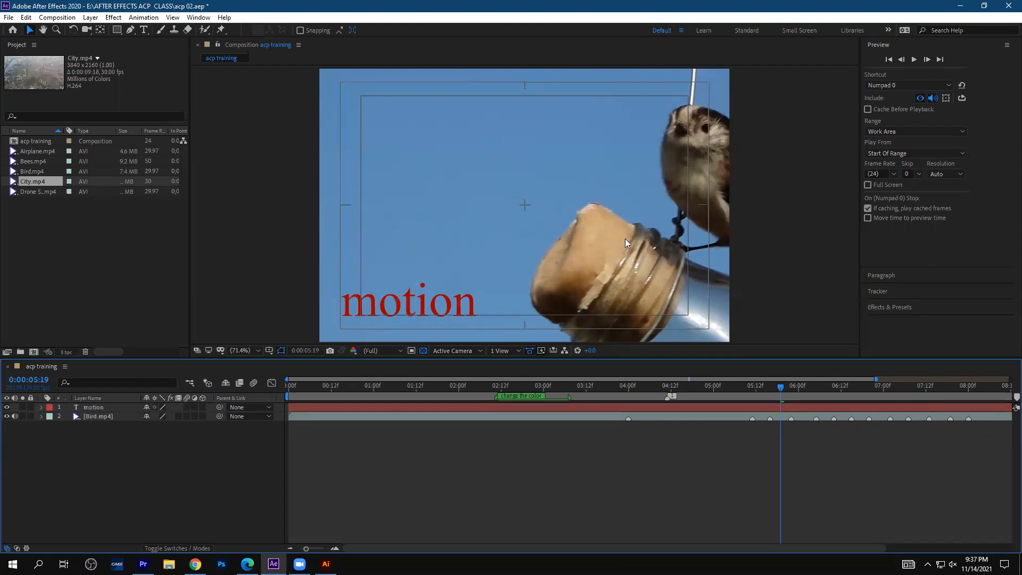
- At 0:00:02:12, show the rulers and place a horizontal and a vertical guide crossing at the composition's center
mouse_move(554, 392)
mouse_down()
mouse_move(484, 398)
mouse_move(502, 401)
mouse_up()
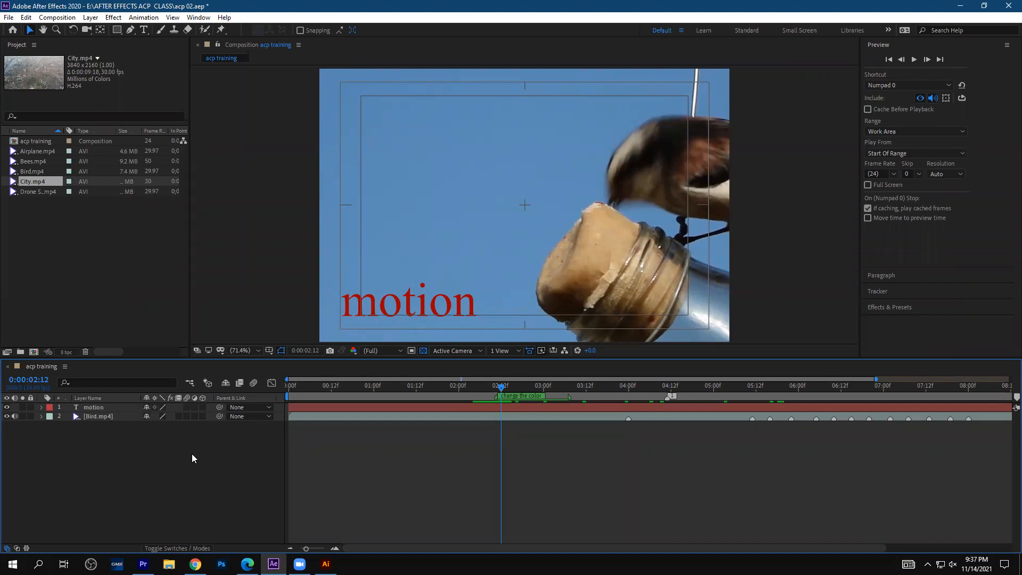
key(ctrl+r)
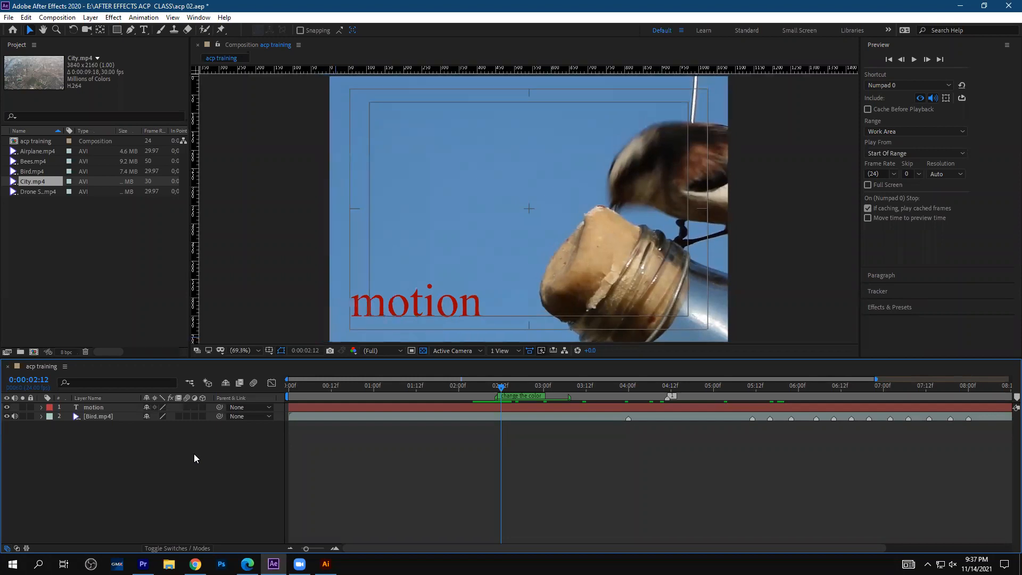
drag(577, 72, 580, 208)
drag(195, 228, 527, 266)
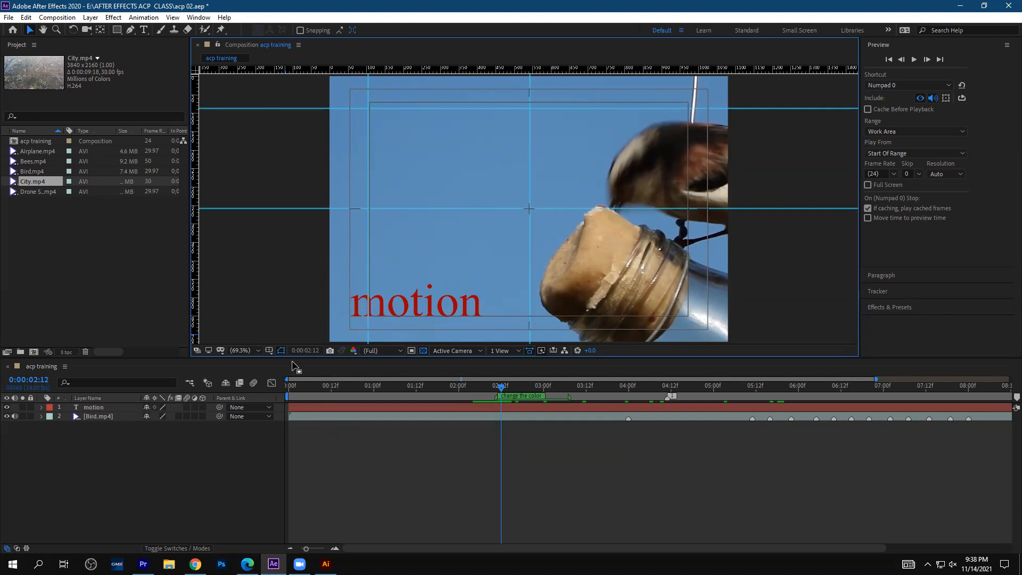
- Hide the guides and rulers, and move the motion text slightly up in the lower-left corner
click(269, 351)
click(273, 402)
click(269, 351)
click(272, 414)
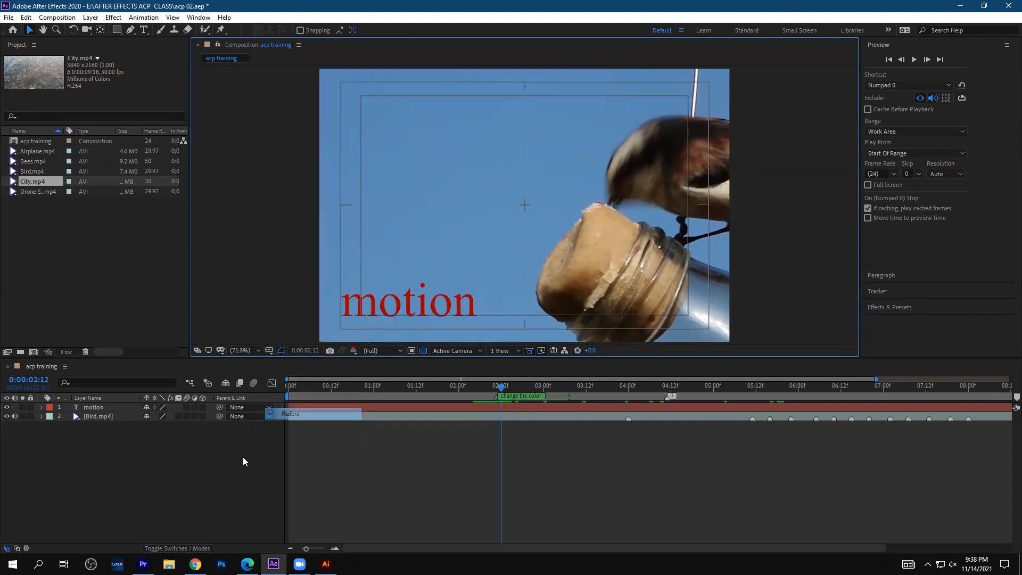
drag(397, 308, 373, 291)
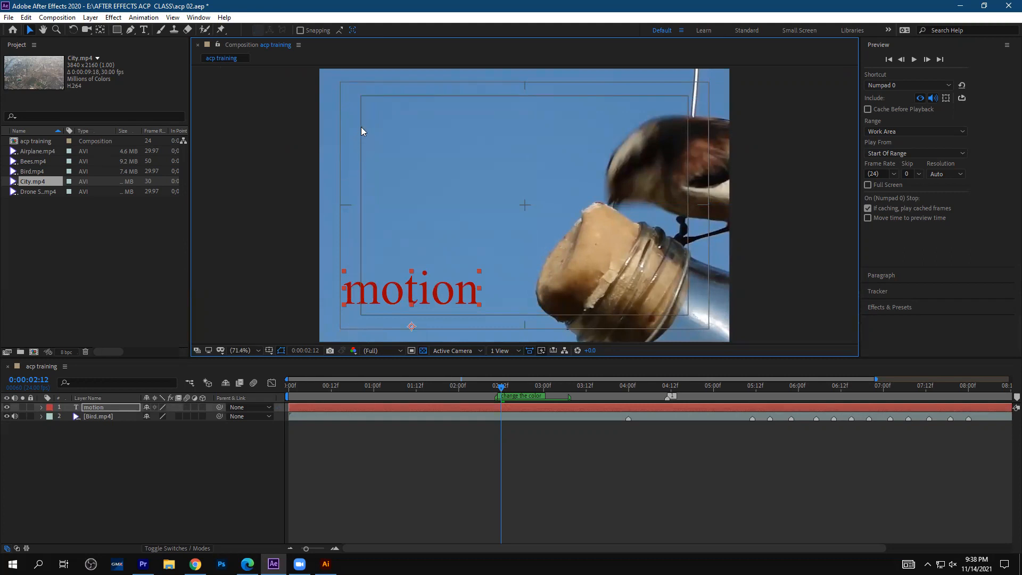
- Reposition the motion text along the frame's lower edge, finishing in the lower-left corner with its left edge on the action-safe margin
drag(393, 285, 390, 319)
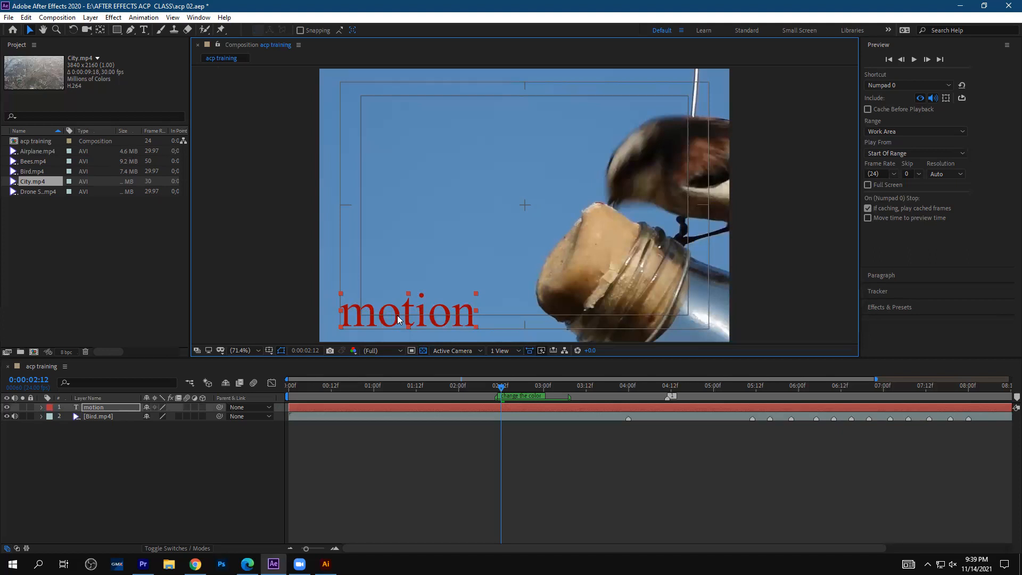
drag(398, 319, 521, 323)
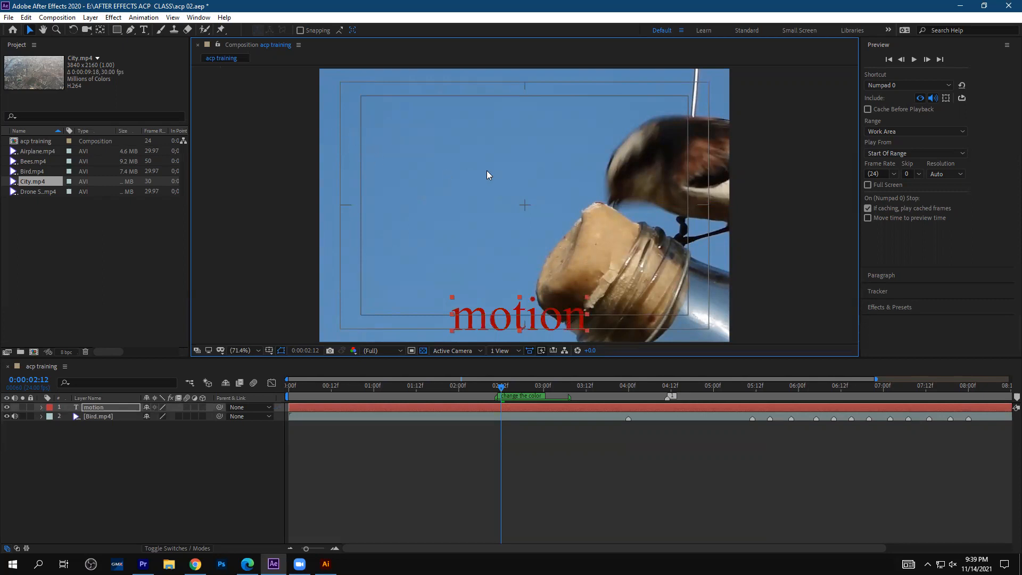
drag(505, 321, 387, 318)
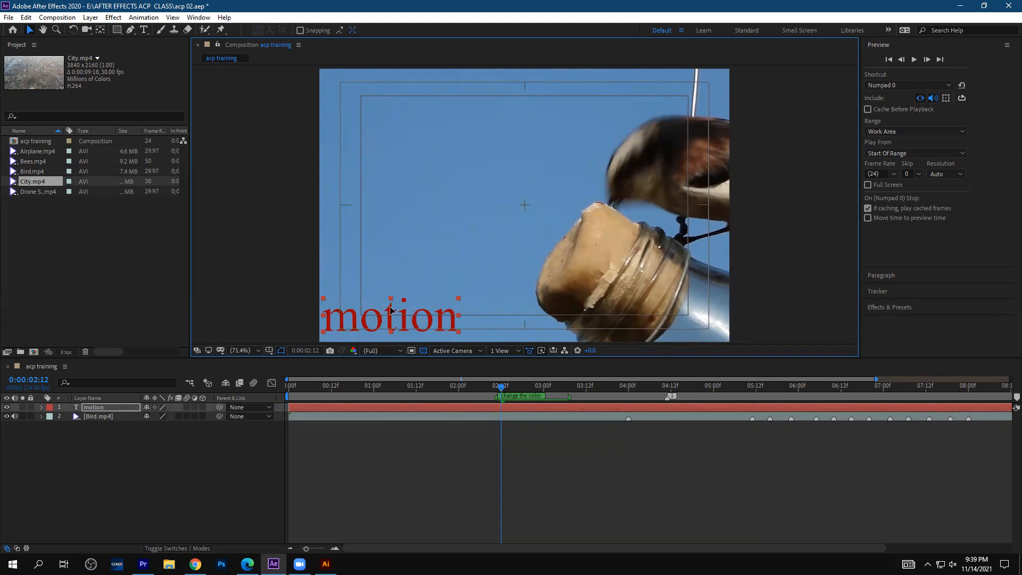
drag(375, 321, 391, 311)
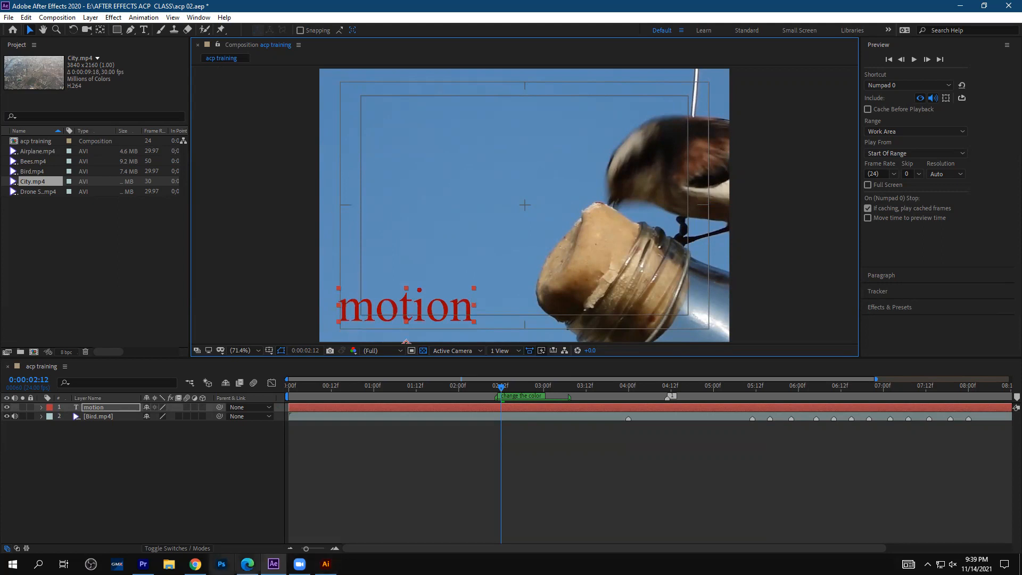
- Switch to Premiere Pro, play the Lake Long Shot sequence and stop playback at 00:00:03:21
click(142, 564)
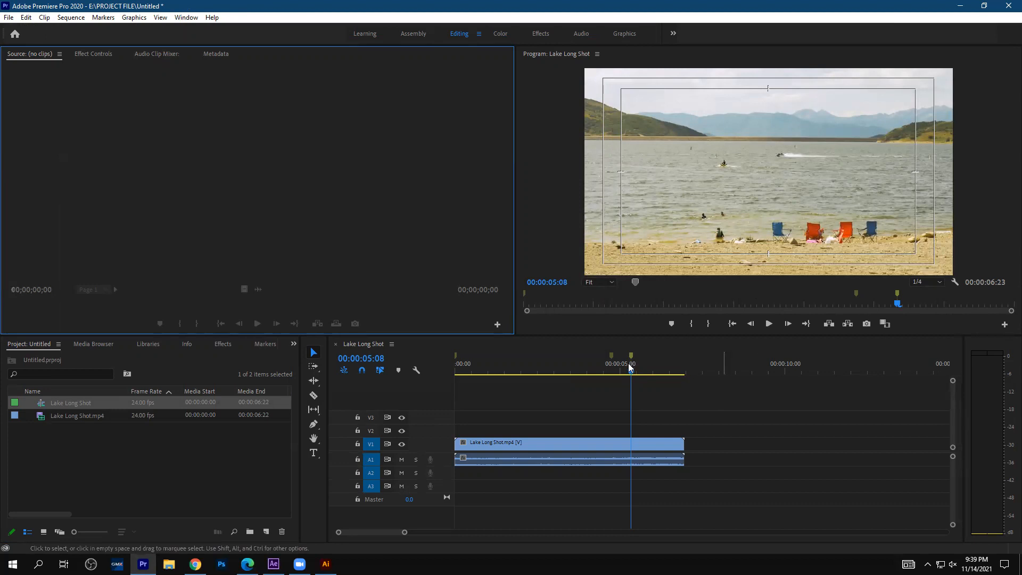
click(513, 372)
key(space)
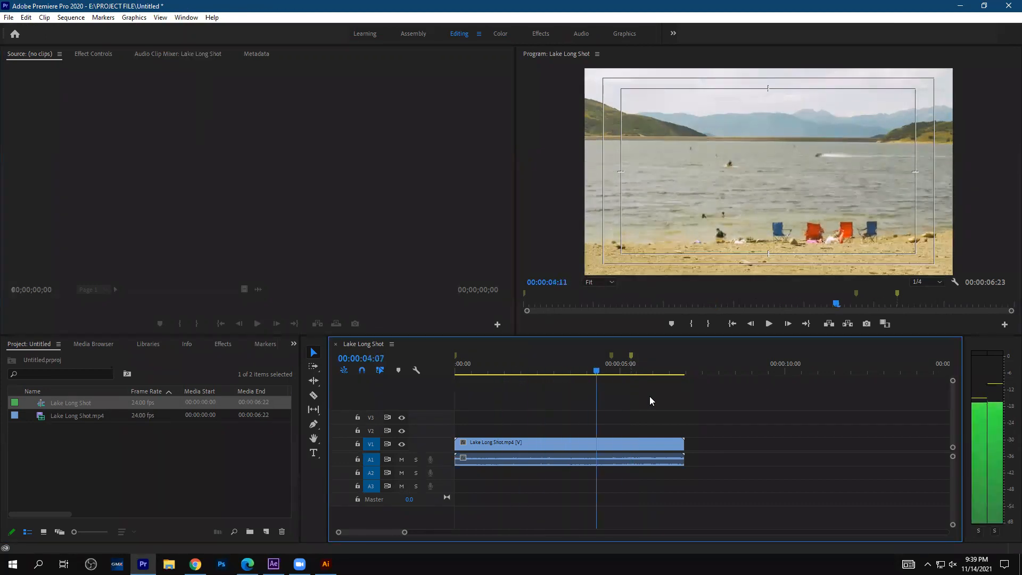
key(space)
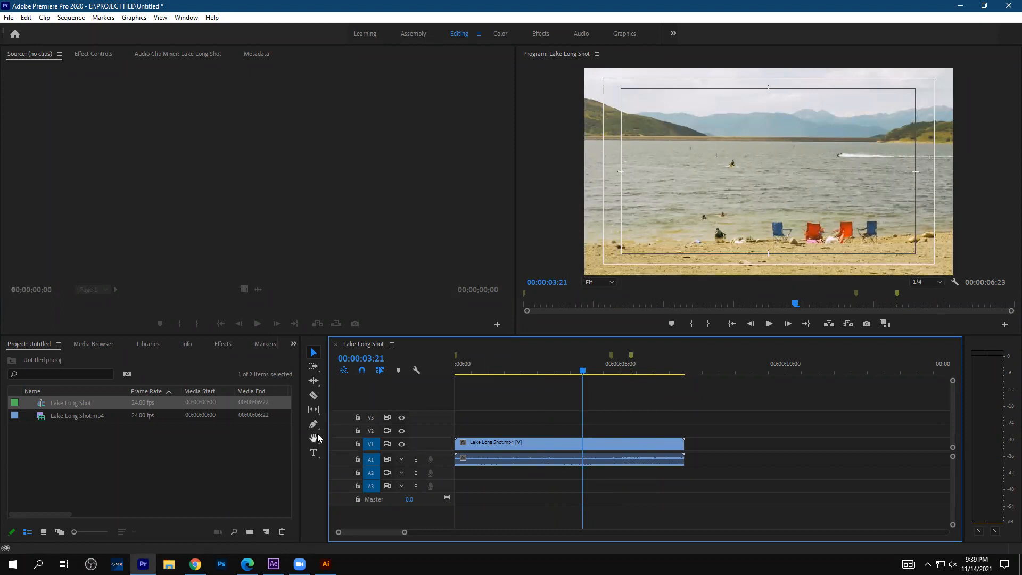
- Add the text "moytion" over the lake shot and move it into the lower-left corner of the action-safe margin
click(313, 453)
click(694, 200)
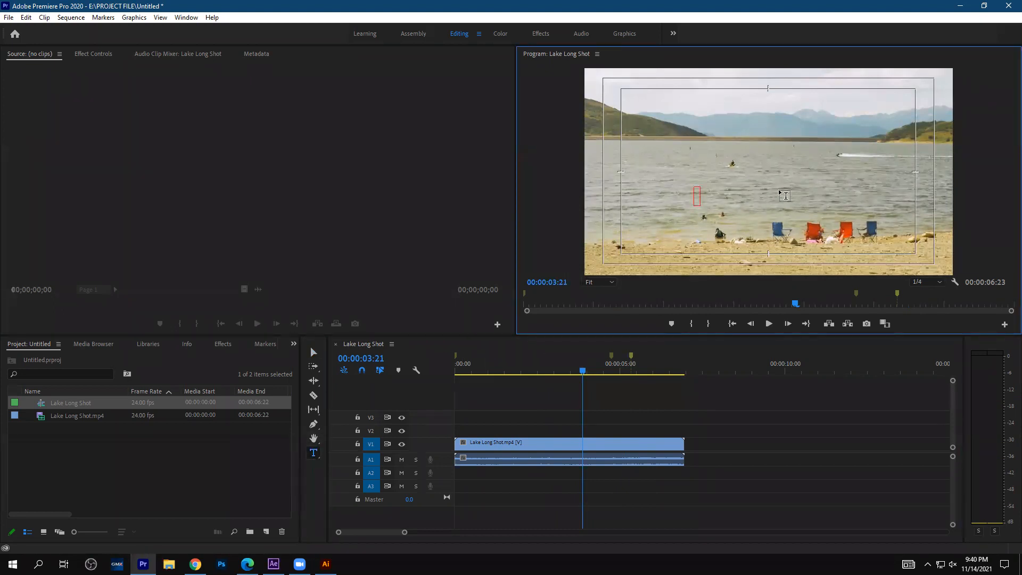
text(moytion)
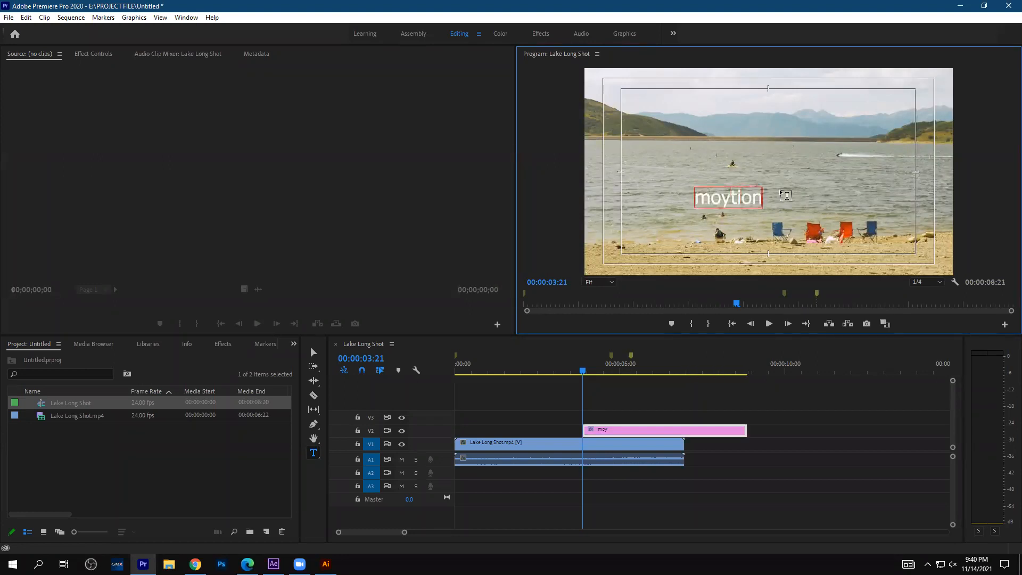
click(313, 352)
key(v)
drag(733, 204, 650, 258)
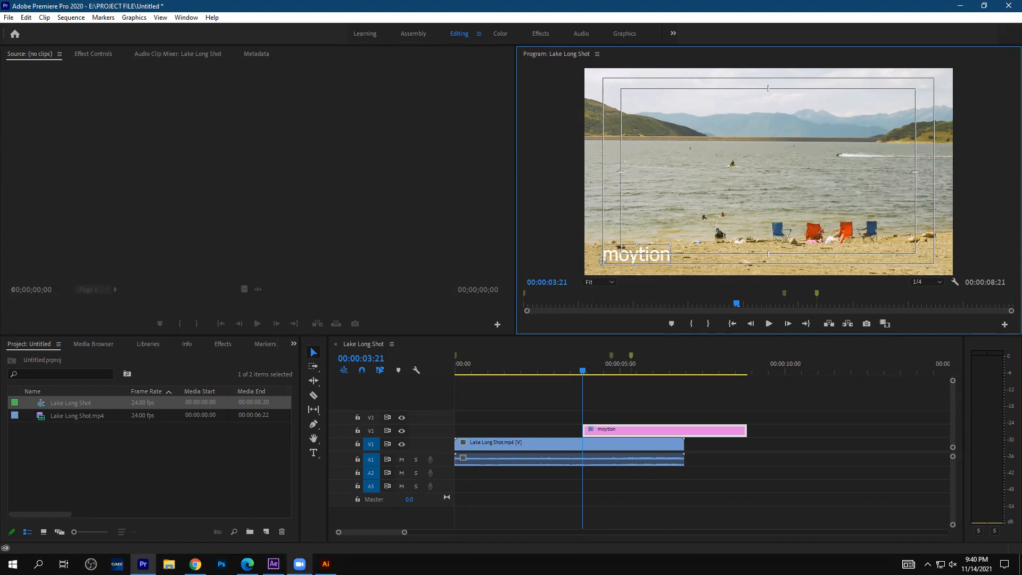
- Switch to the exam objectives PDF in Edge and examine the 2.3.c key concepts on locking guides, setting color, hiding and snapping
mouse_move(299, 564)
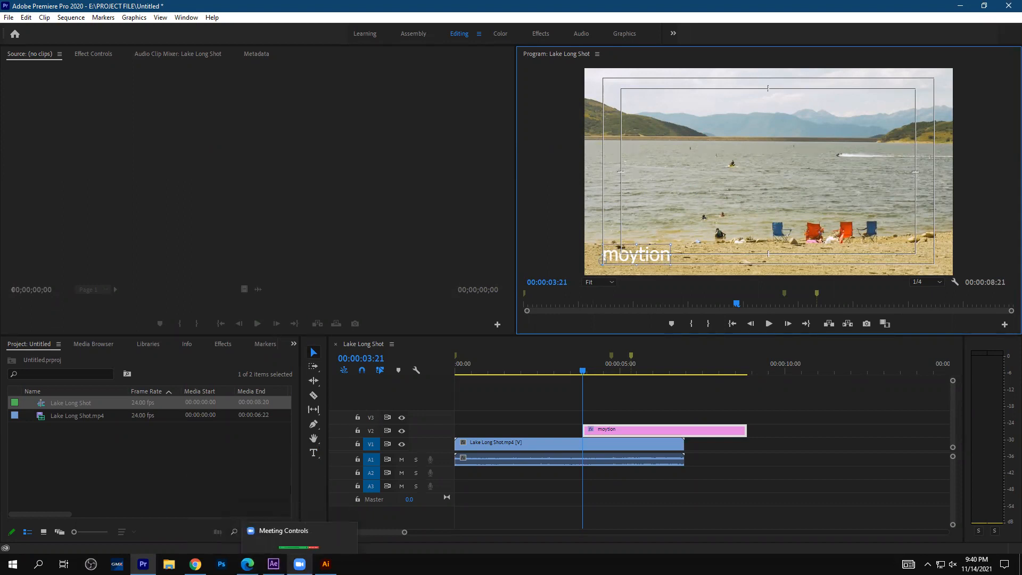
click(274, 564)
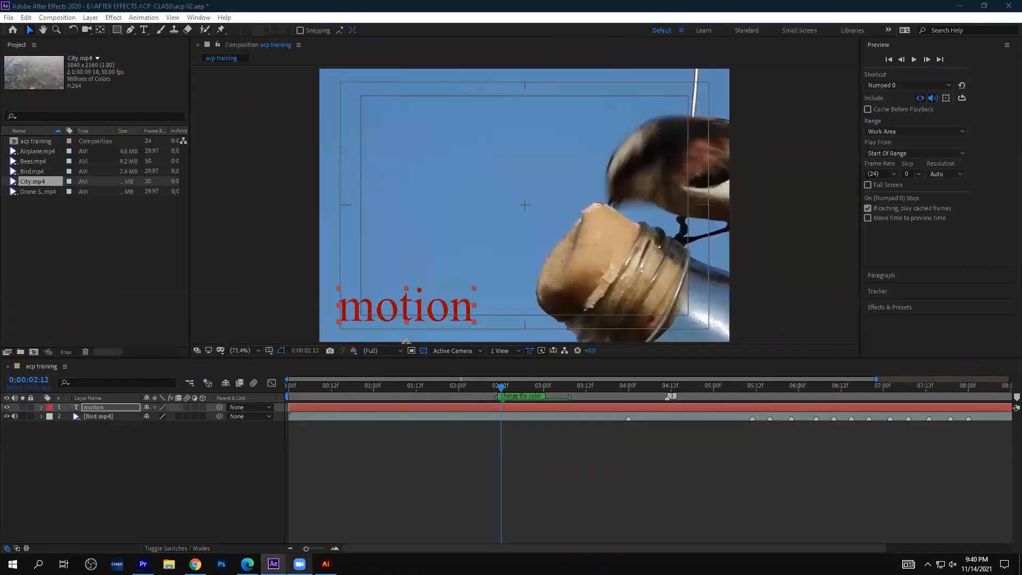
click(247, 564)
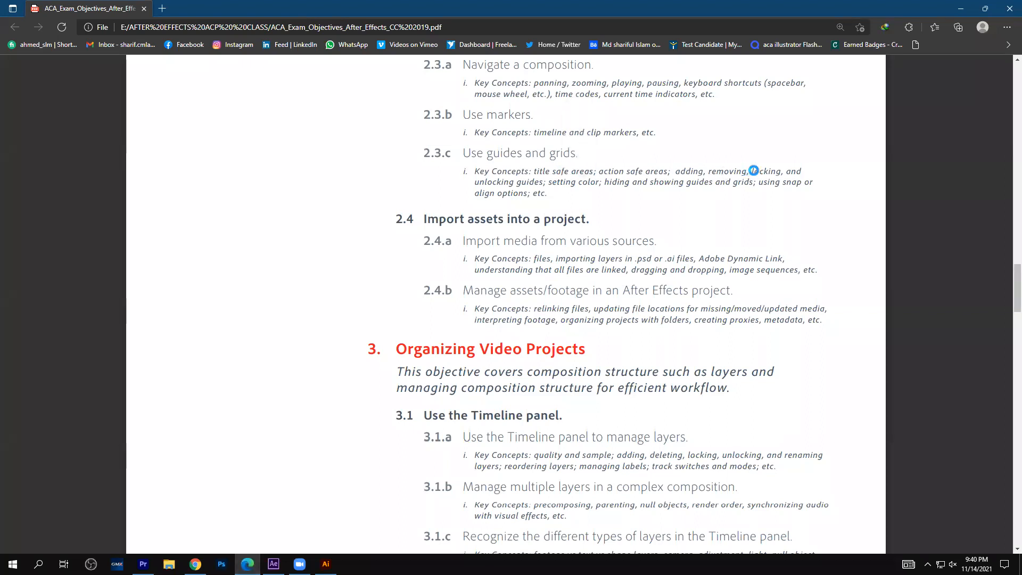
drag(697, 171, 755, 172)
drag(533, 183, 559, 186)
click(558, 189)
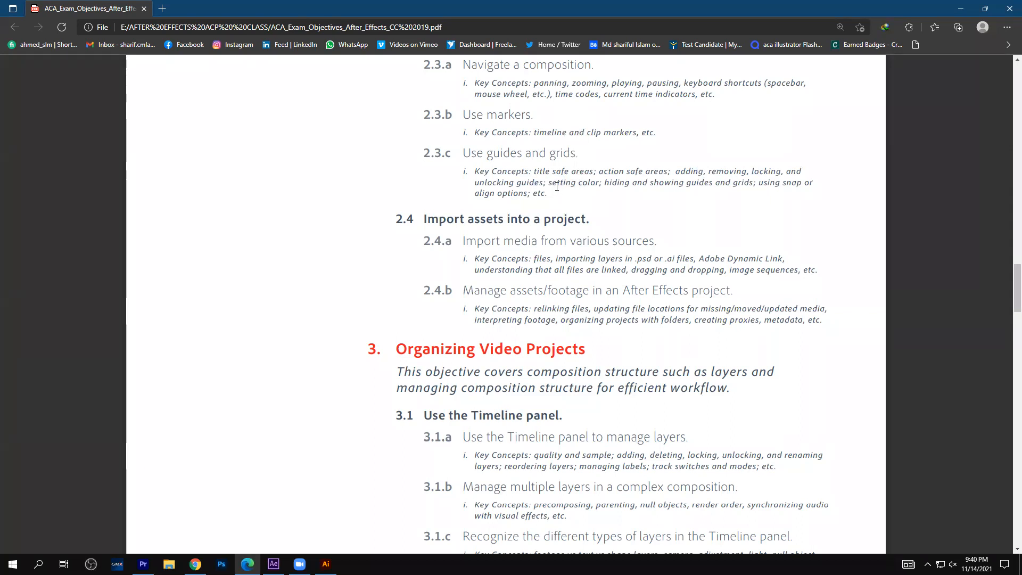
drag(576, 186, 775, 186)
click(774, 186)
- Switch back to After Effects and open the view commands for rulers, guides and grid
click(273, 563)
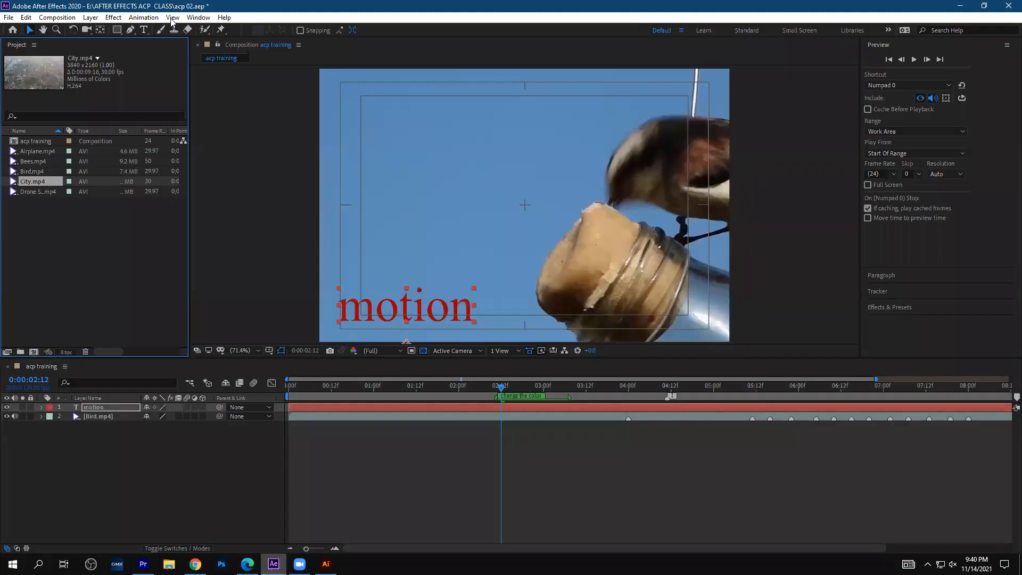
click(171, 17)
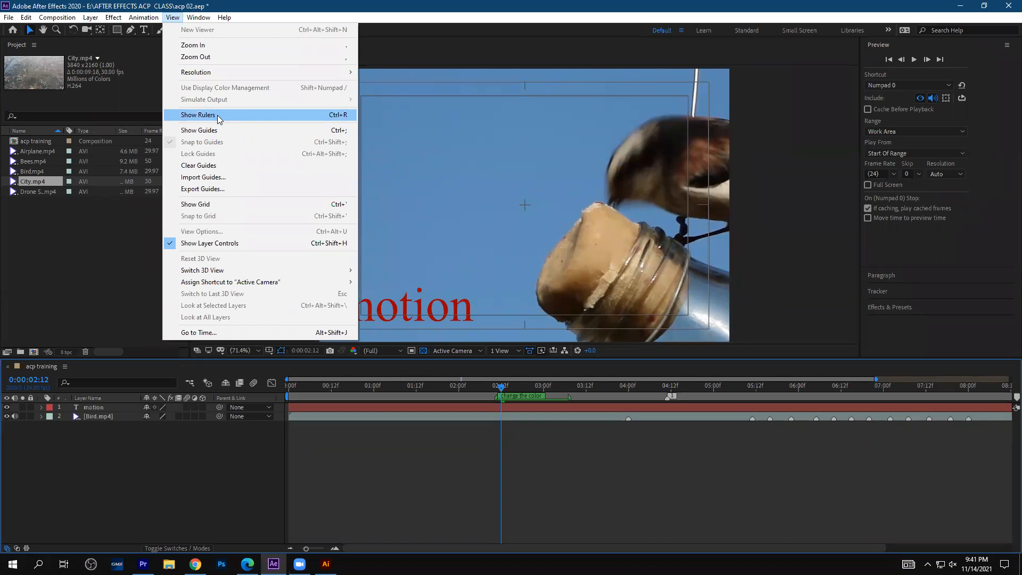
- Set the grid color in the Grids & Guides preferences to blue, hex 0024BF
click(125, 229)
click(25, 17)
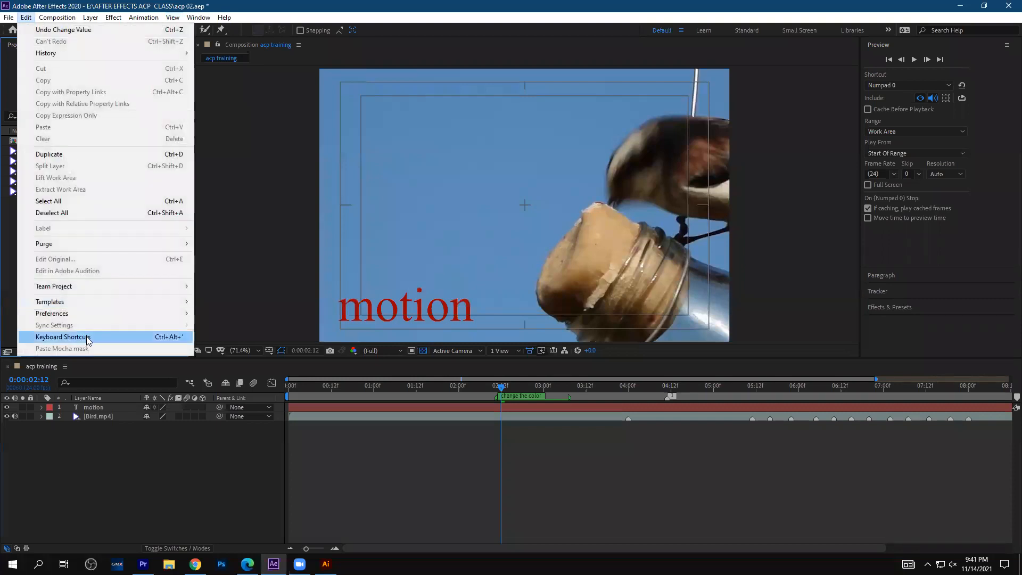
mouse_move(81, 312)
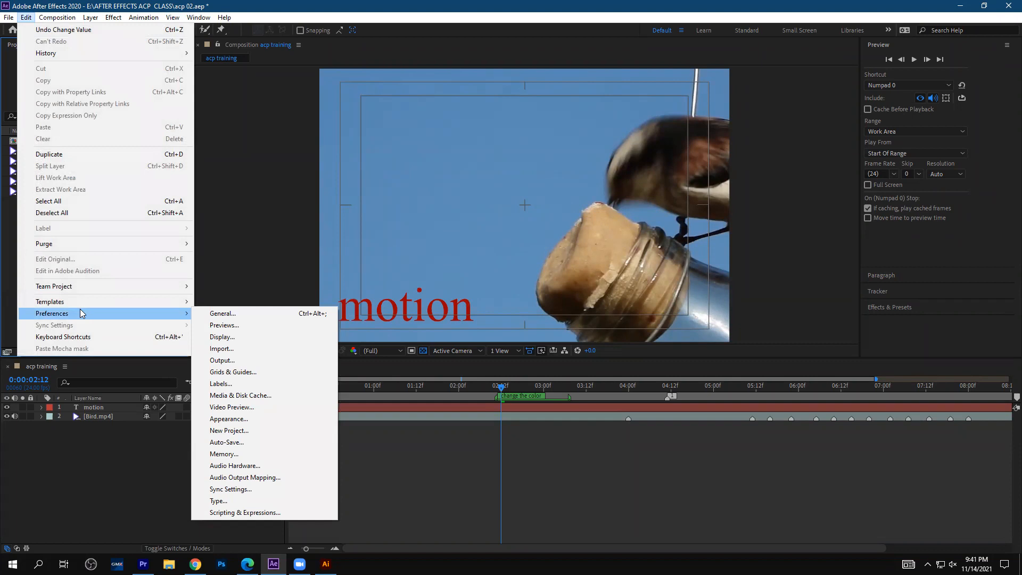
click(233, 372)
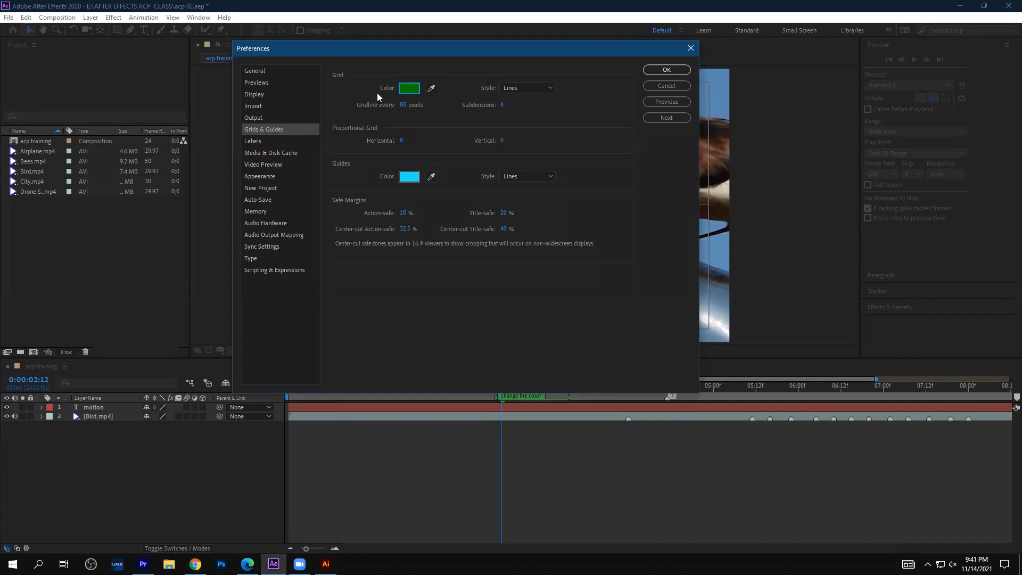
click(409, 88)
click(772, 202)
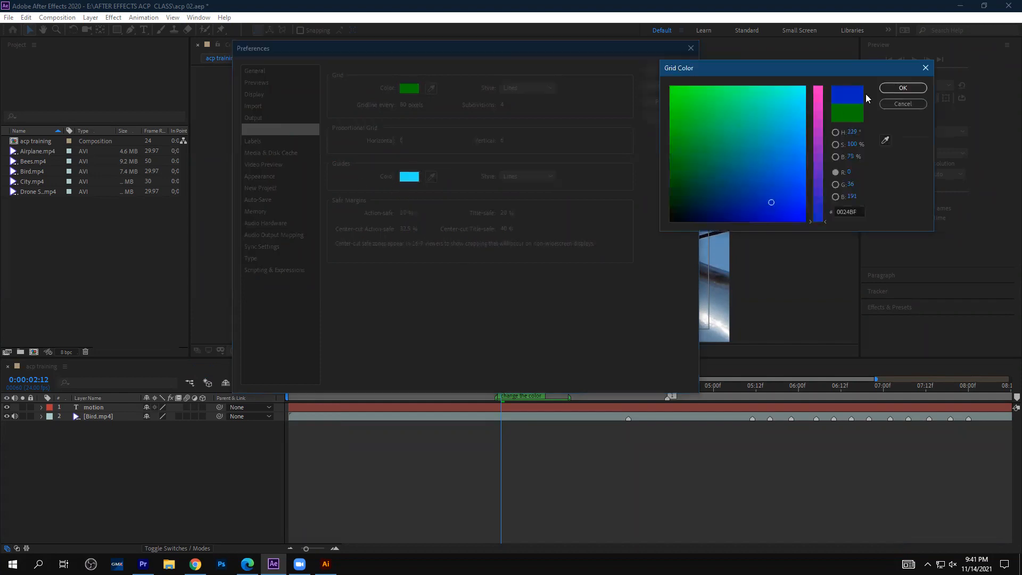
click(903, 88)
- Change the guide color to a darker, muted blue and apply the preferences
click(408, 177)
click(743, 169)
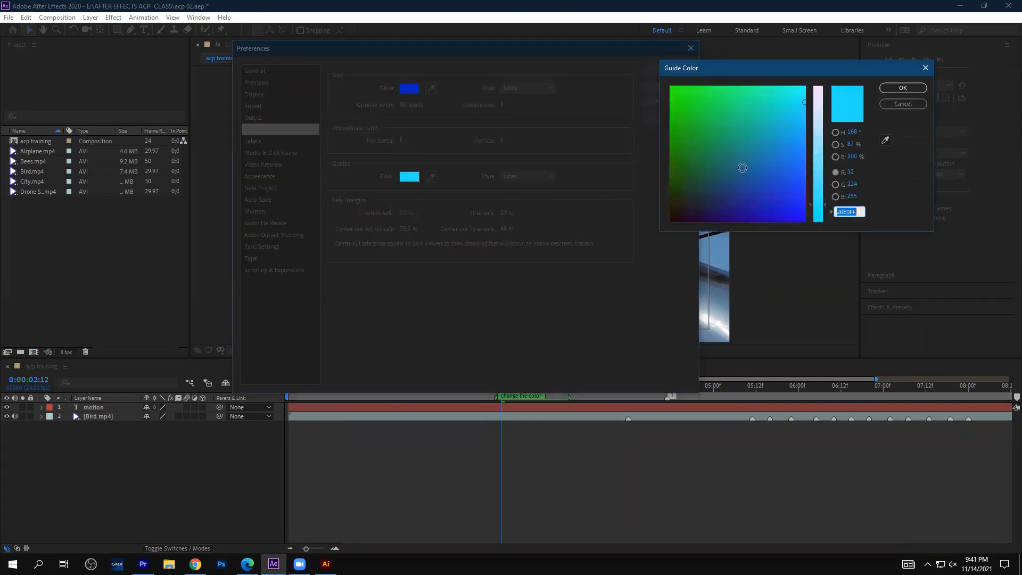
key(Return)
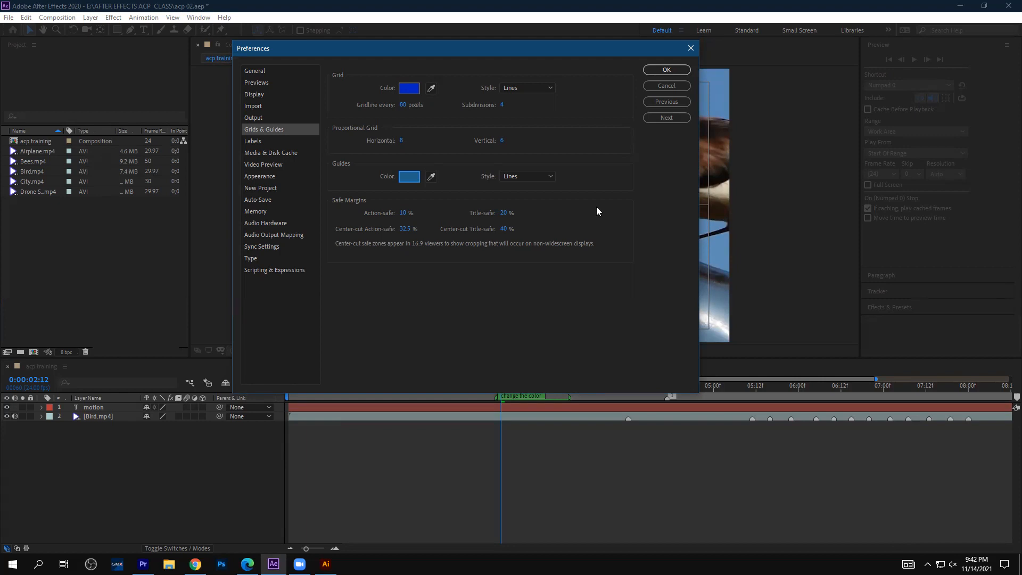
click(669, 73)
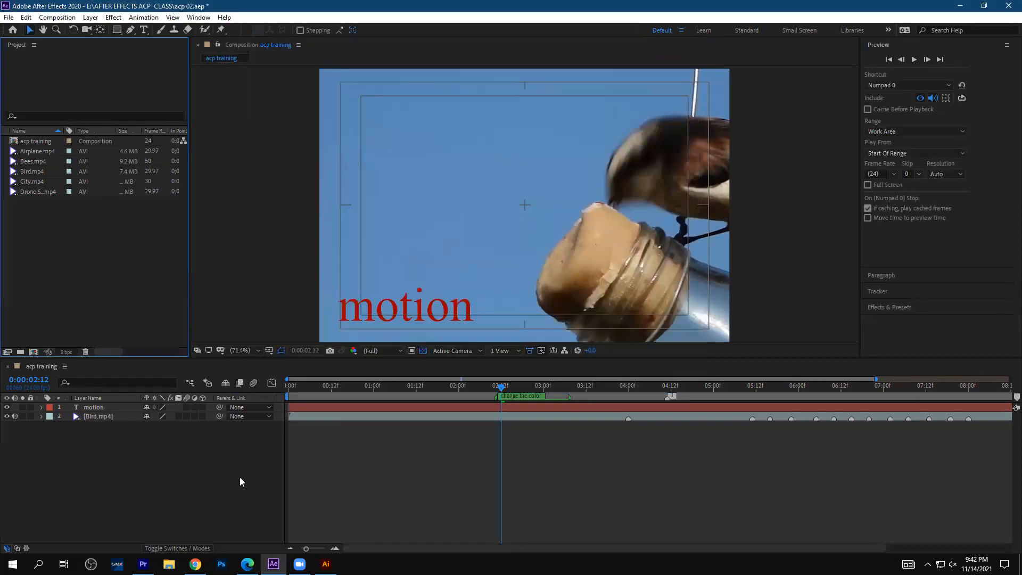
- Show the grid, rulers and guides over the acp training composition
click(264, 352)
click(285, 389)
click(270, 350)
click(290, 413)
click(269, 350)
click(272, 402)
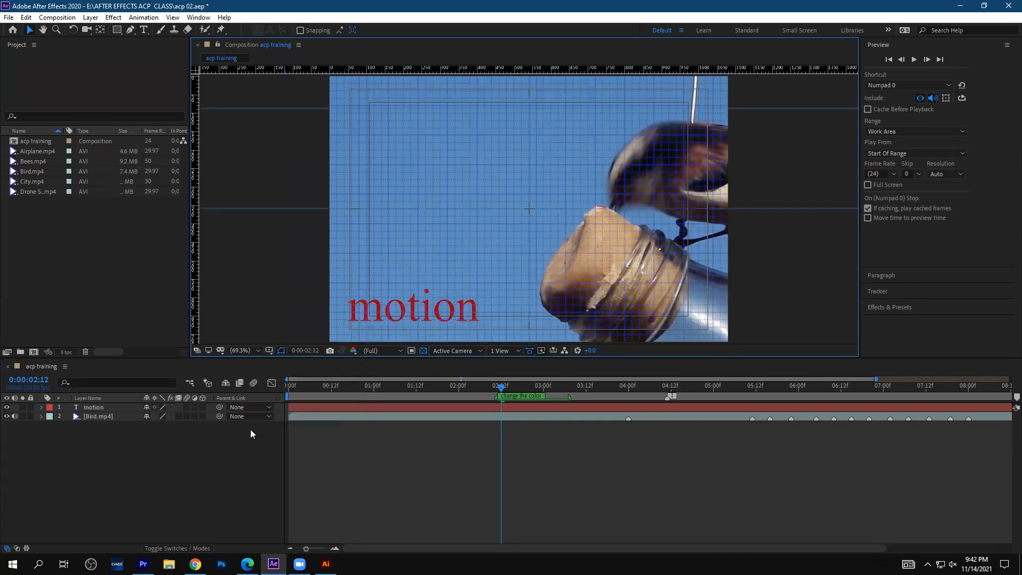
- Hide the grid, guides and rulers again, keeping only the title/action safe overlay
click(270, 351)
click(276, 392)
click(269, 350)
click(277, 402)
click(269, 351)
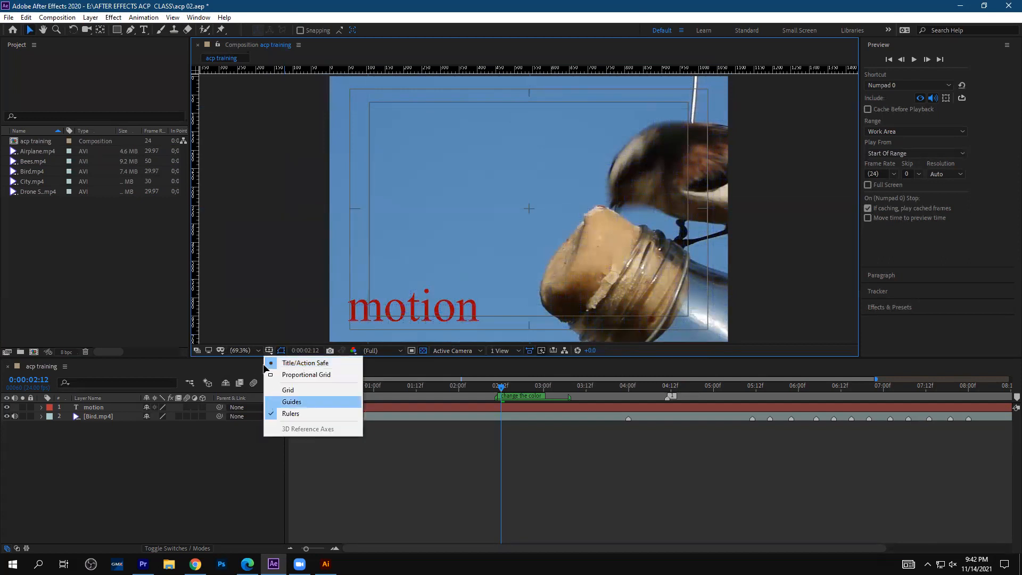
click(276, 416)
click(265, 351)
click(216, 480)
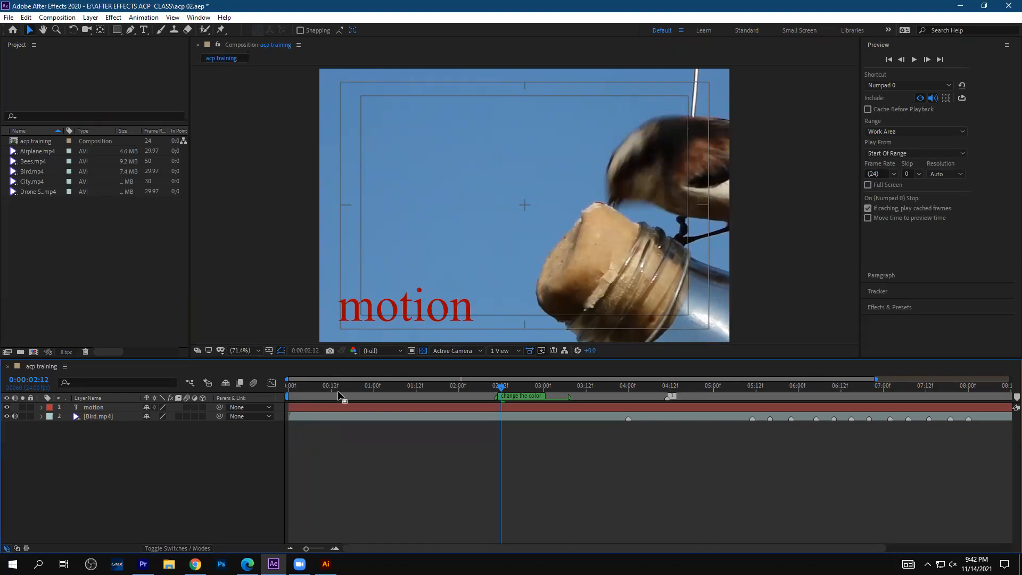
- Draw a red rectangle in the frame's upper left, draw a second one beside it on its own shape layer, and delete the second
click(116, 30)
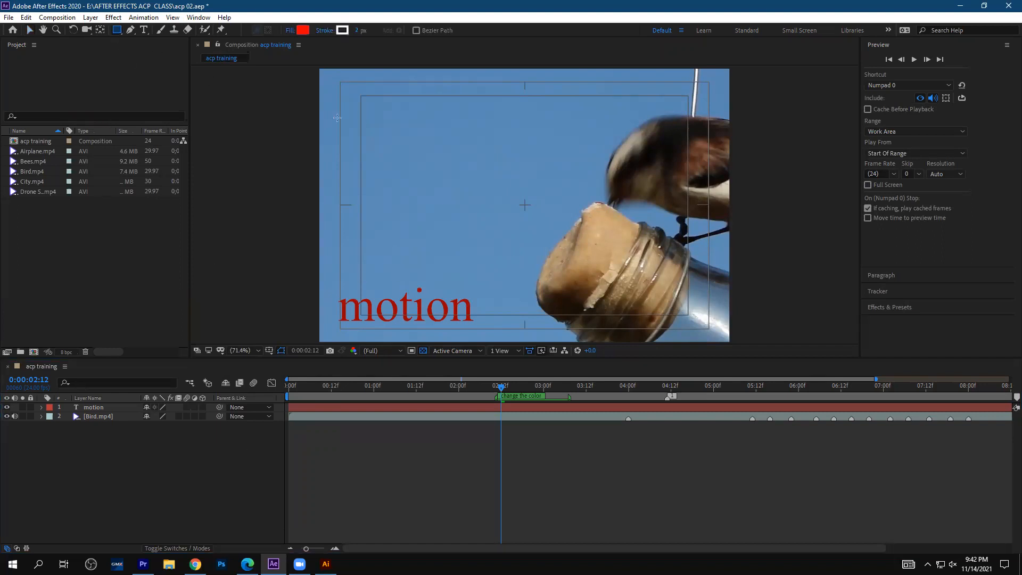
drag(376, 112, 434, 183)
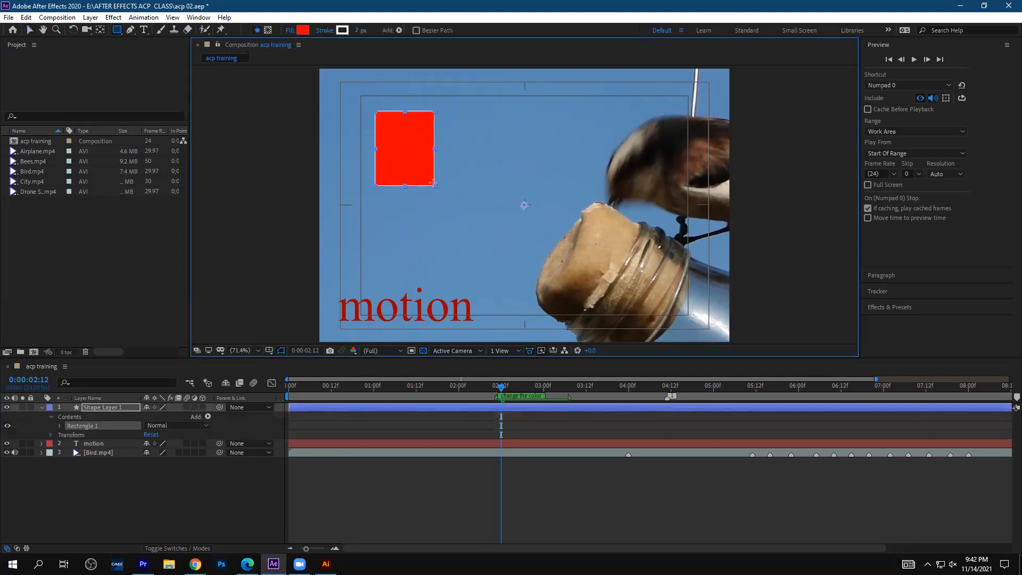
key(F2)
drag(458, 110, 523, 184)
key(Delete)
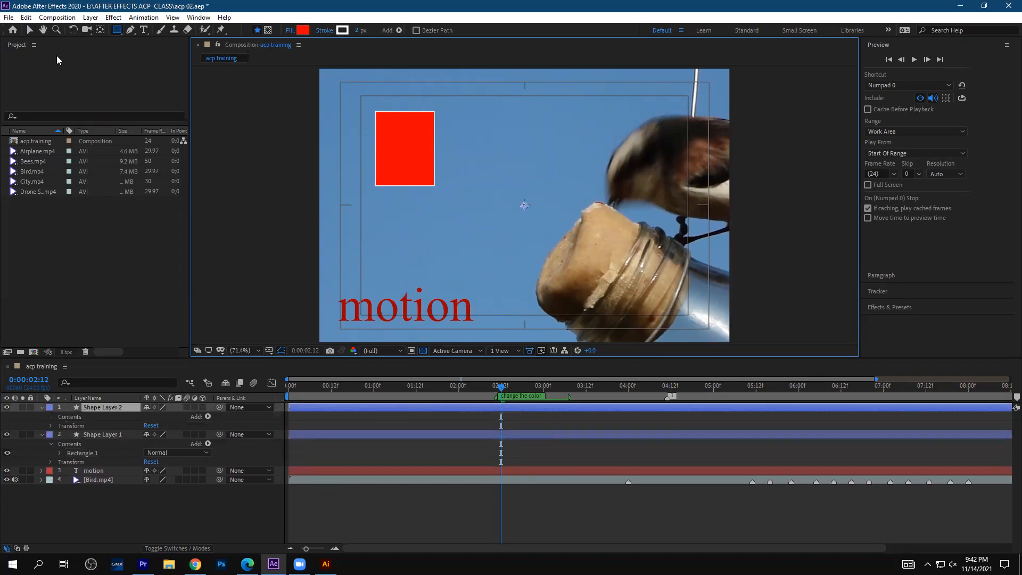
key(v)
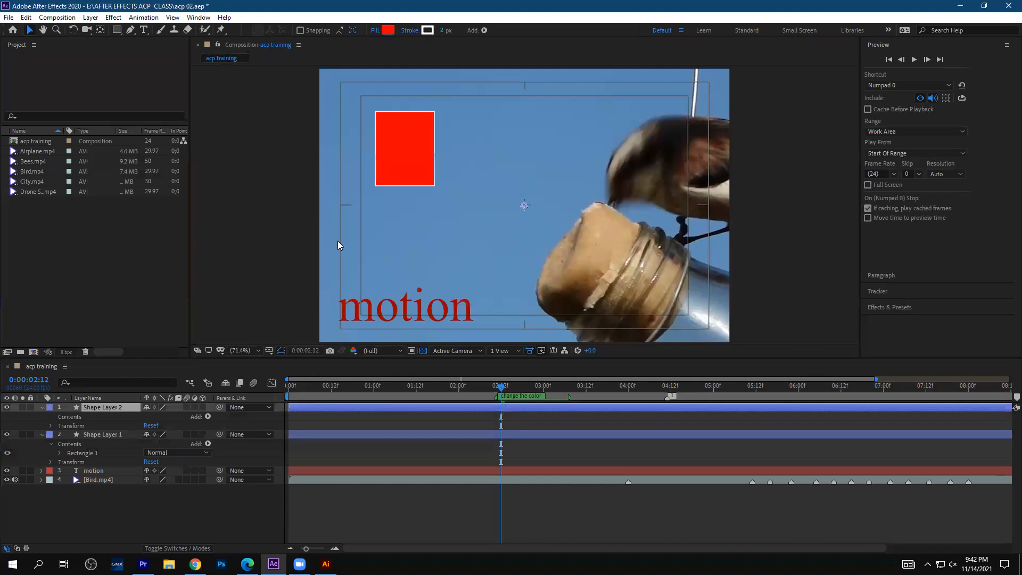
- Move the "motion" text up and right until it sits at the lower-left corner of the title-safe area
mouse_move(381, 305)
mouse_down()
mouse_move(418, 294)
mouse_move(382, 298)
mouse_up()
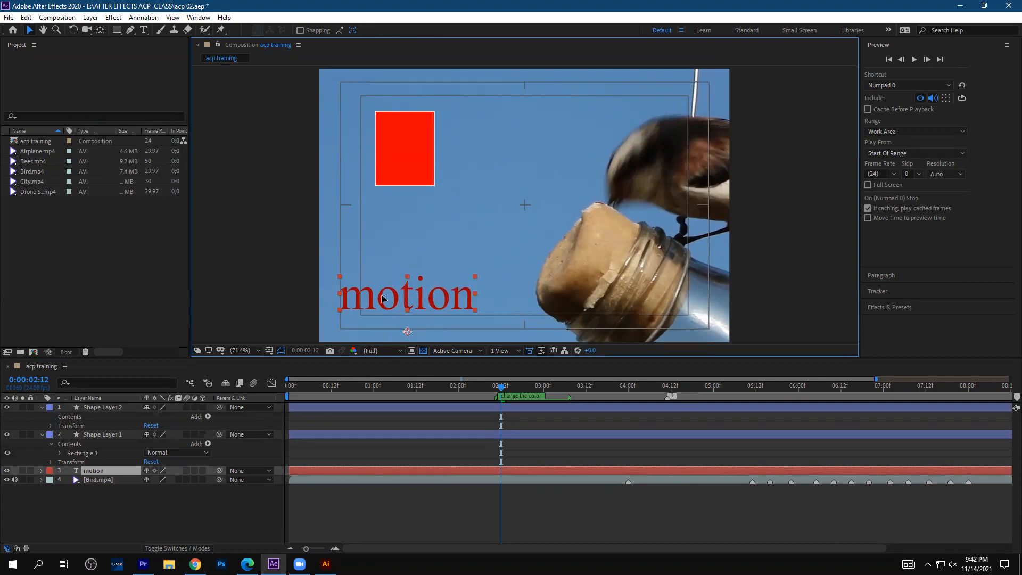
mouse_move(382, 299)
mouse_down()
mouse_move(395, 306)
mouse_move(362, 299)
mouse_move(381, 302)
mouse_up()
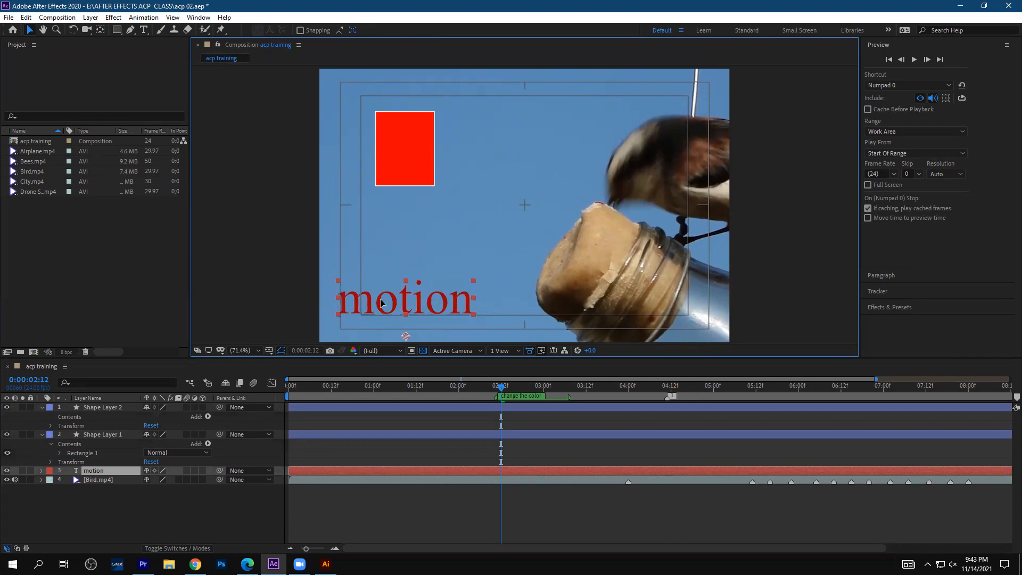
drag(381, 303, 400, 304)
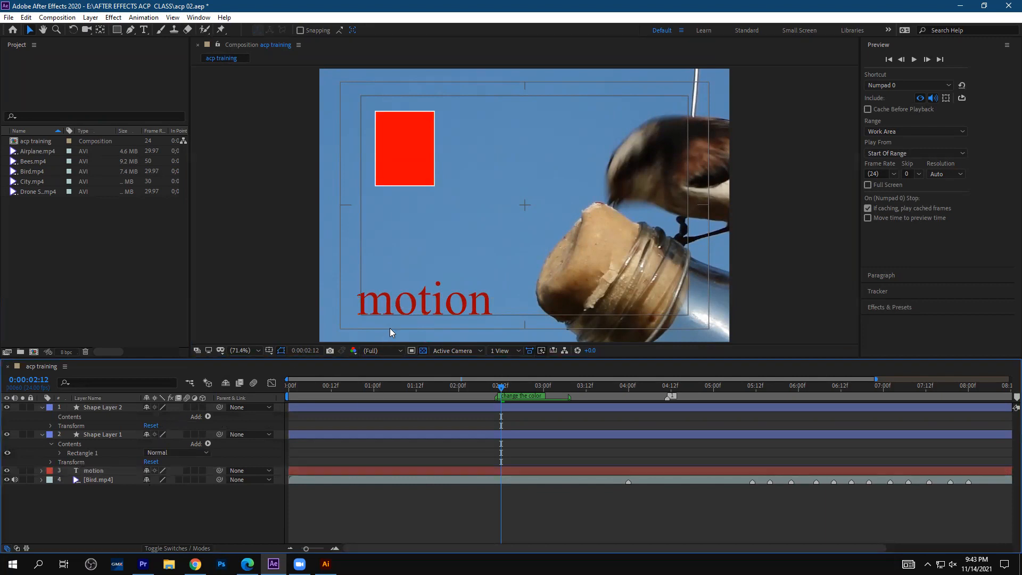
- Start animating the "motion" text's Position at 0:00:02:12, placing the text completely outside the frame's left edge
click(397, 313)
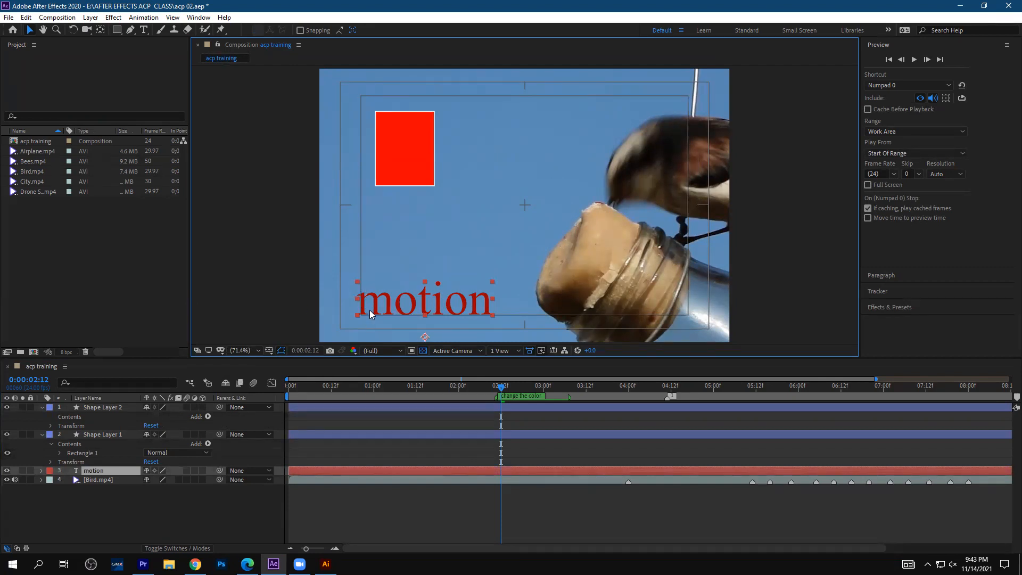
drag(286, 307, 255, 307)
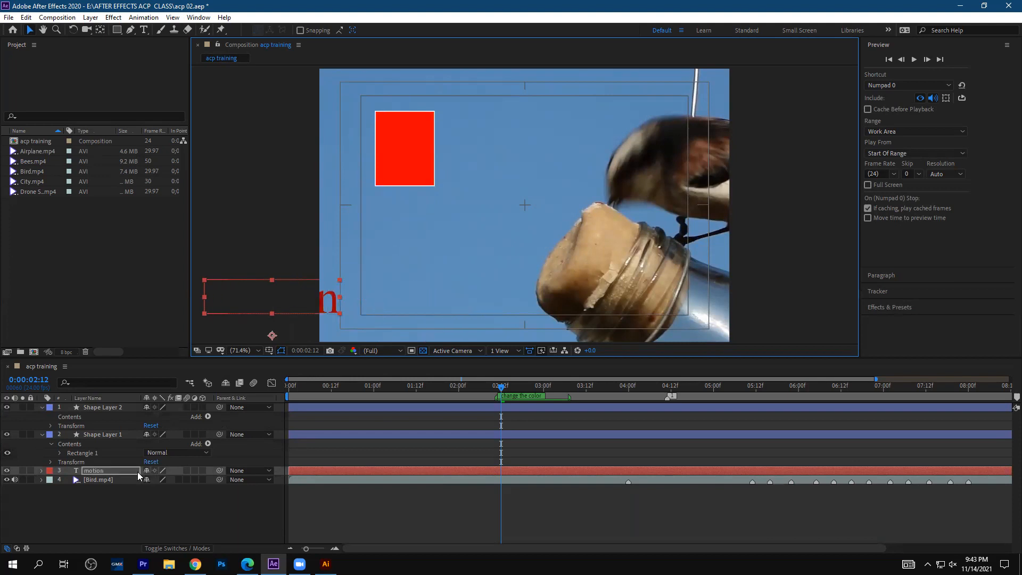
key(p)
click(68, 479)
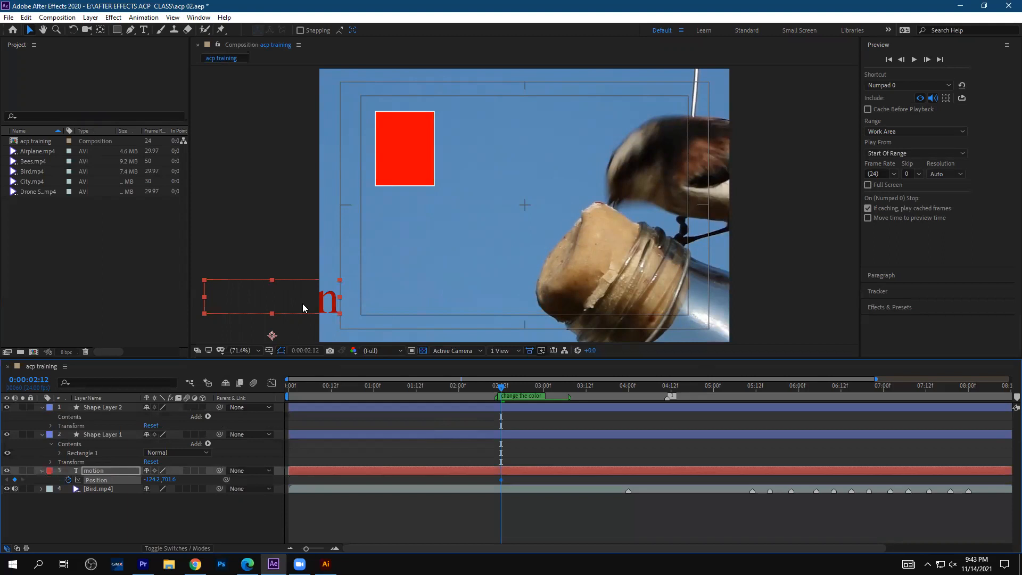
drag(246, 295, 207, 295)
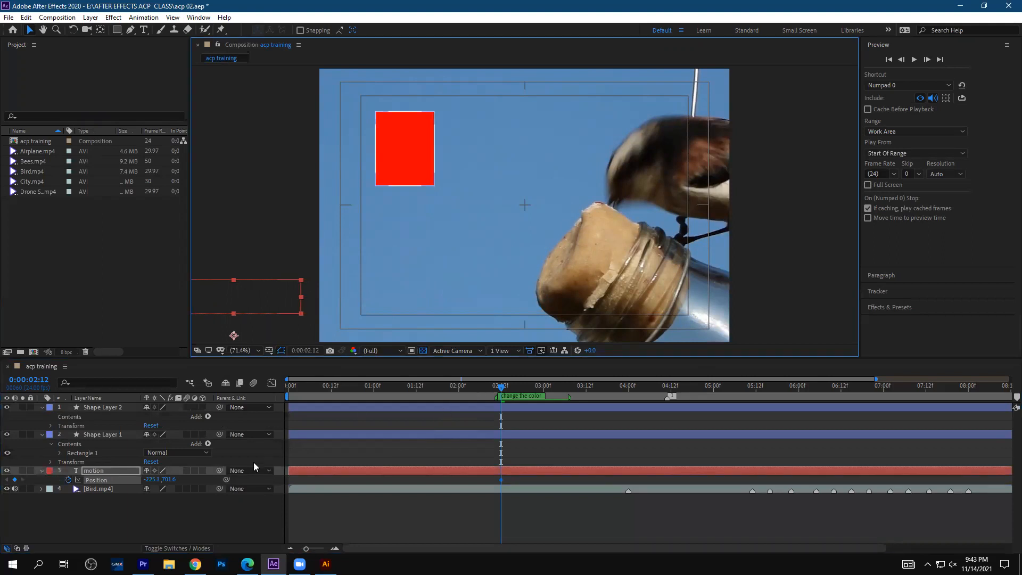
- At 0:00:03:07, move the "motion" text back inside the title-safe area at about 279, 706 to set a second Position keyframe
key(Page_Down)
key(Page_Down)
drag(251, 301, 420, 300)
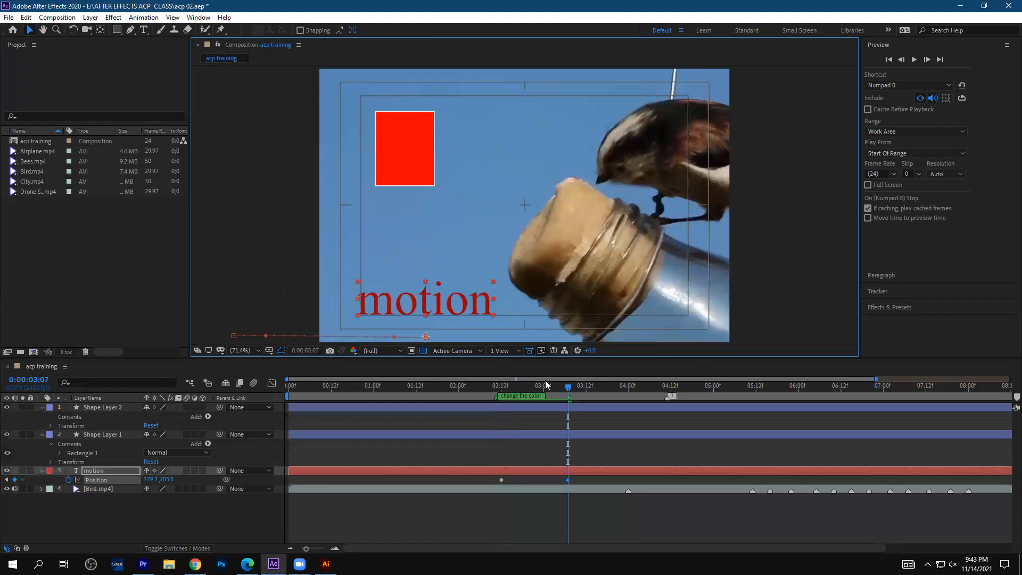
- Preview the "motion" text animation from 0:00:01:22
click(451, 415)
key(space)
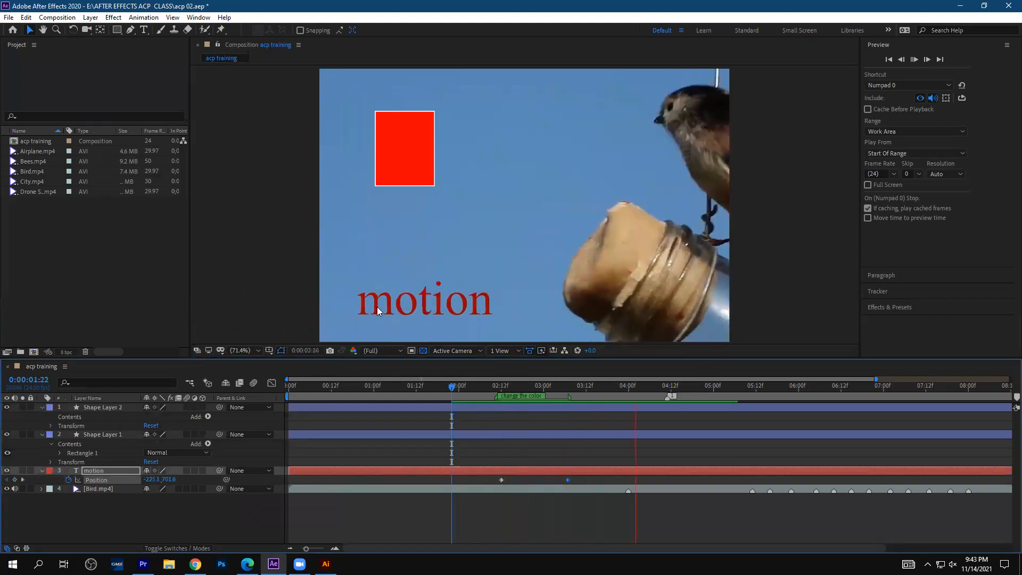
key(space)
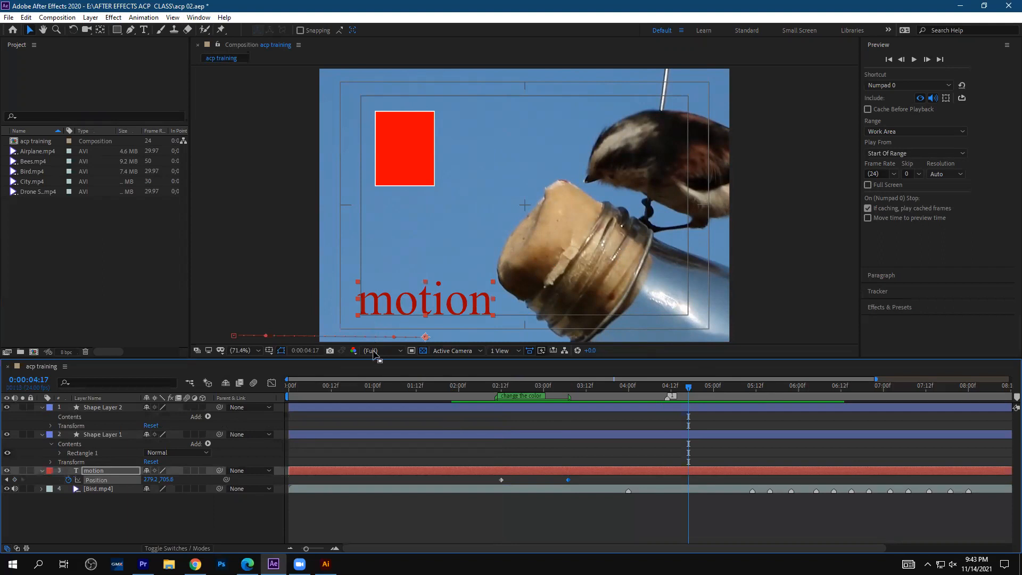
- Check the After Effects exam objectives document in Edge and return to the composition with all layers deselected
mouse_move(247, 564)
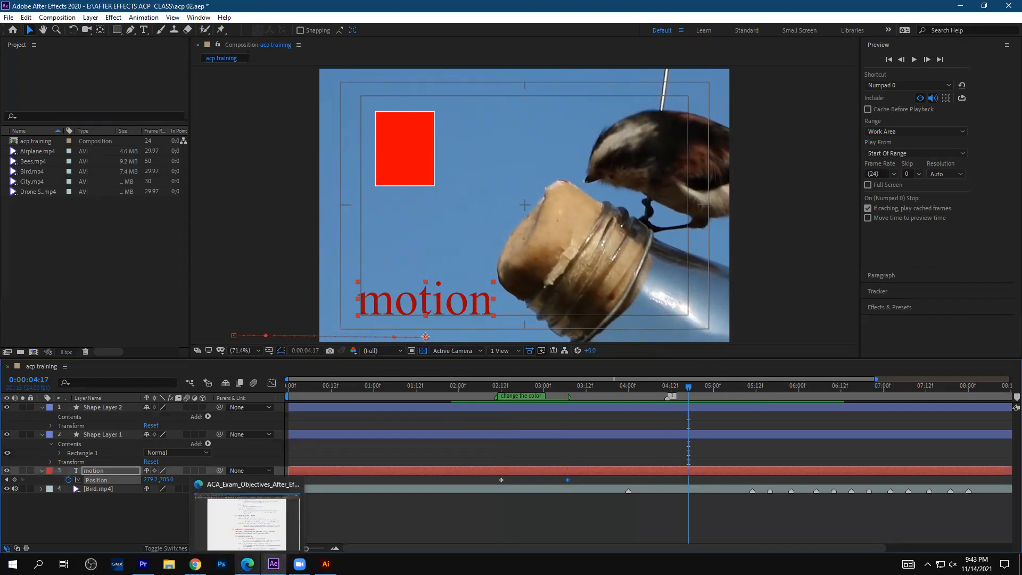
click(257, 547)
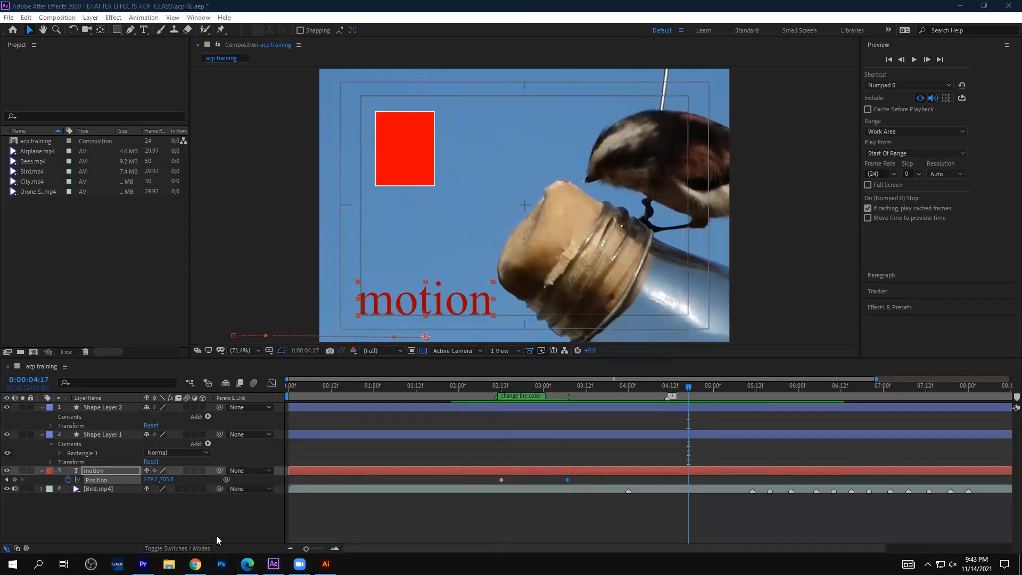
click(217, 536)
click(382, 61)
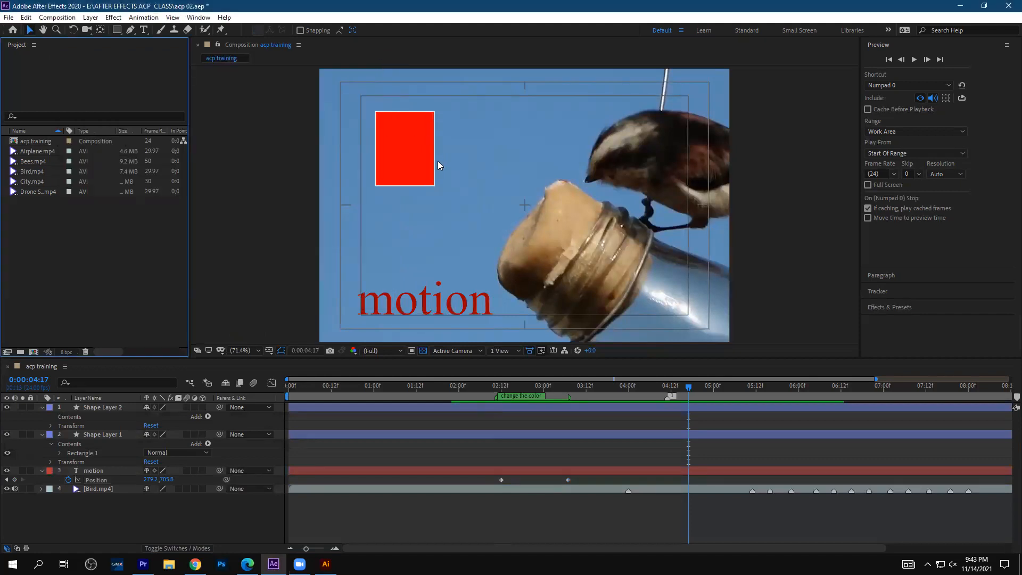
- Delete the empty Shape Layer 2 from the timeline
click(406, 155)
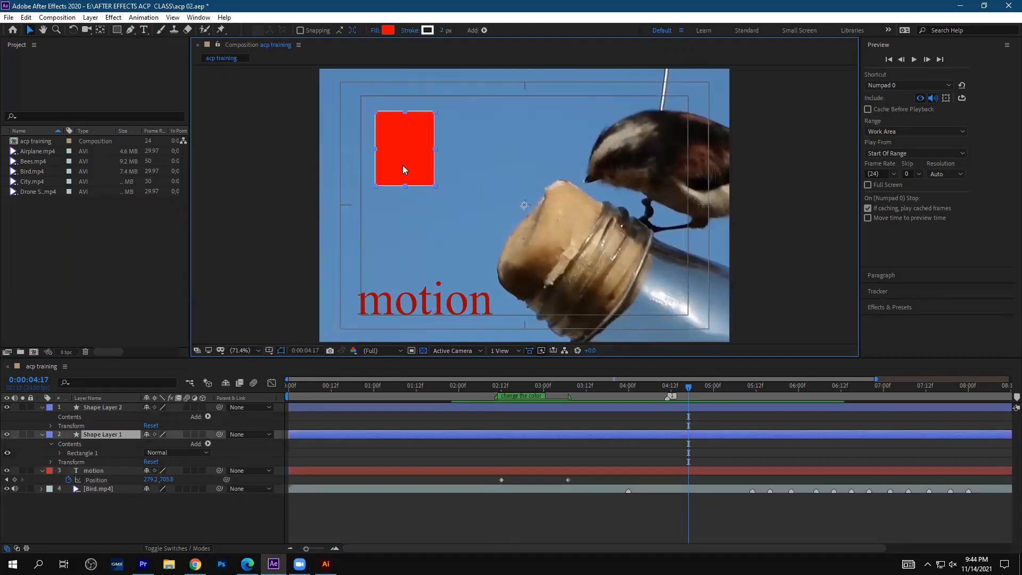
click(107, 535)
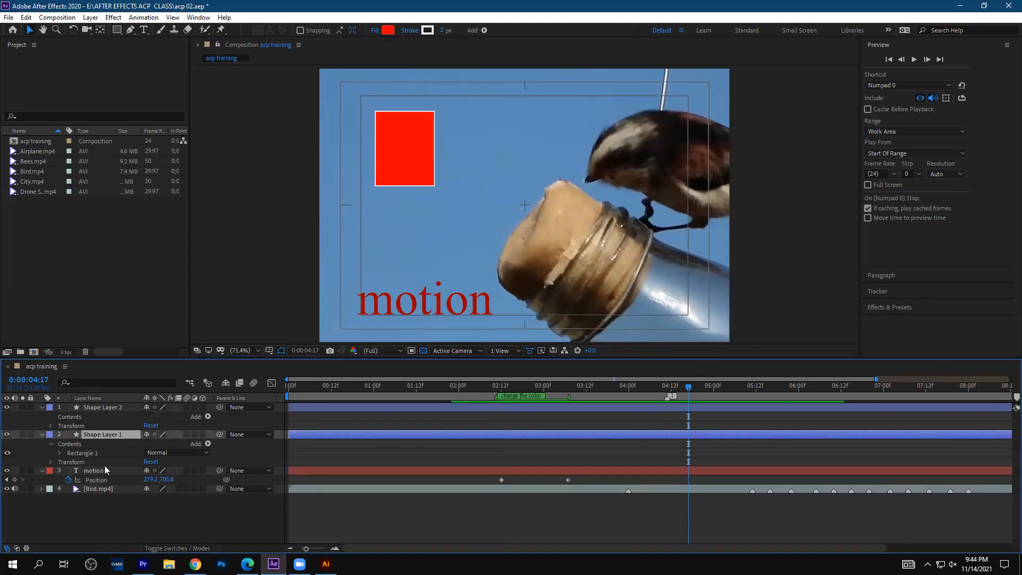
click(101, 407)
key(Delete)
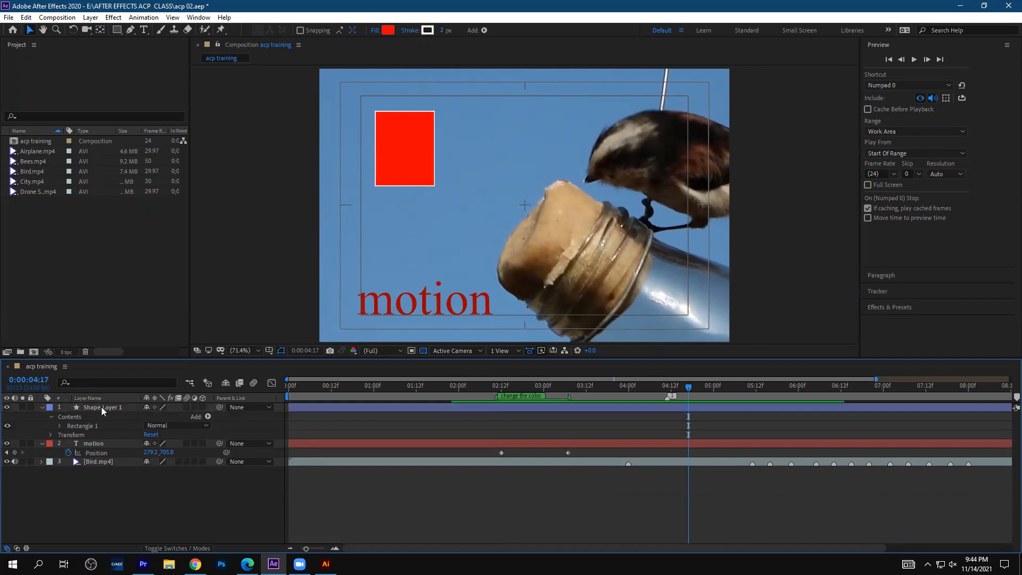
- Try moving the red rectangle slightly and centering its anchor point, and delete Shape Layer 1
click(101, 407)
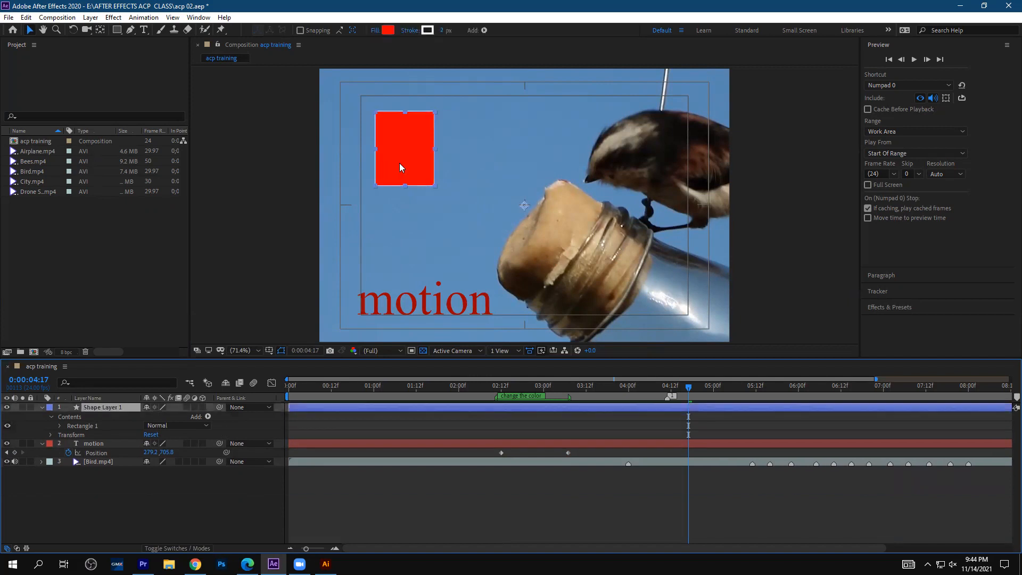
drag(406, 163, 409, 173)
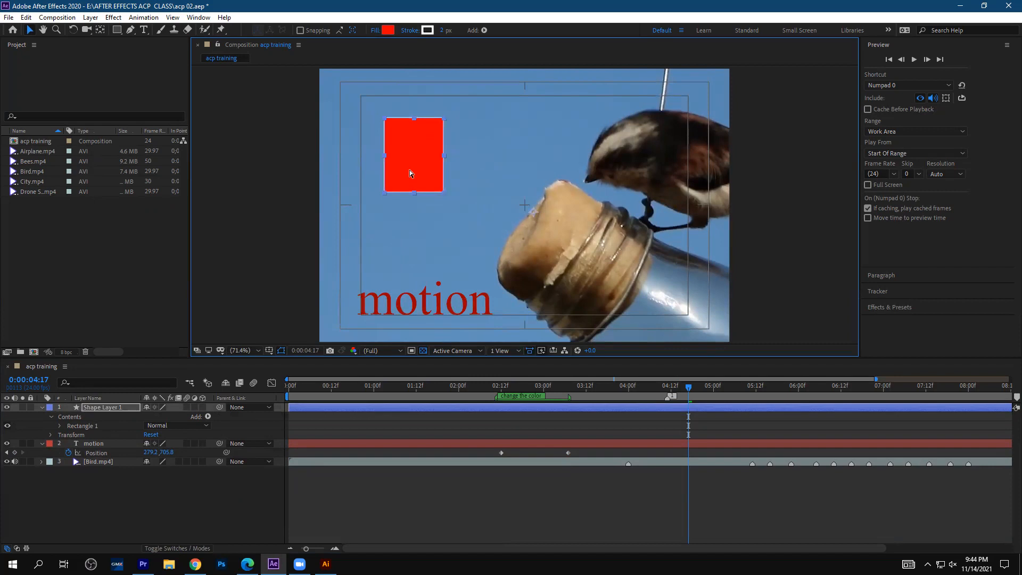
key(ctrl+alt+Home)
key(Delete)
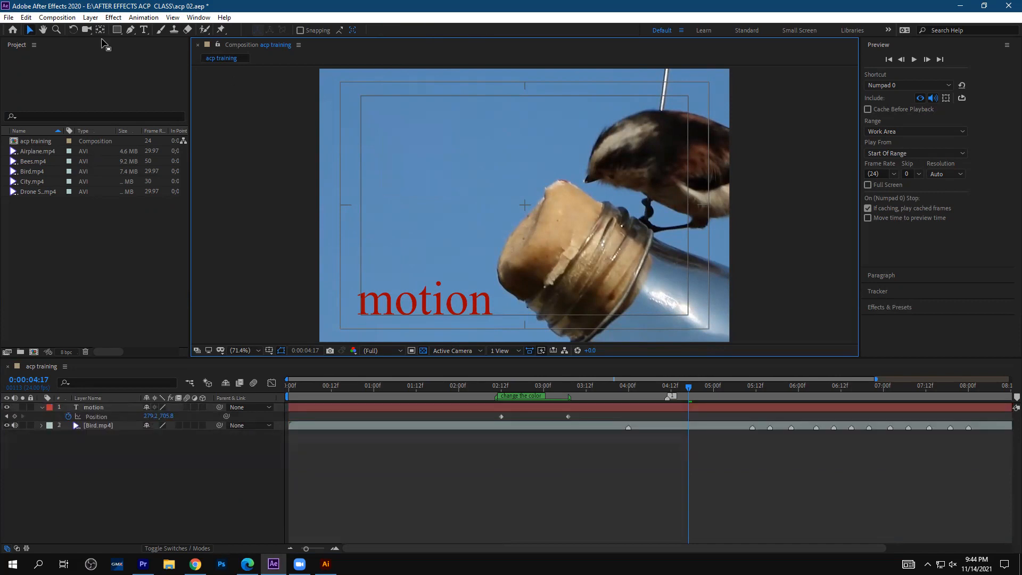
- Draw a new, larger red rectangle on a shape layer in the frame's upper left and return to the Selection tool
key(q)
mouse_move(379, 118)
mouse_down()
mouse_move(468, 194)
mouse_move(455, 208)
mouse_up()
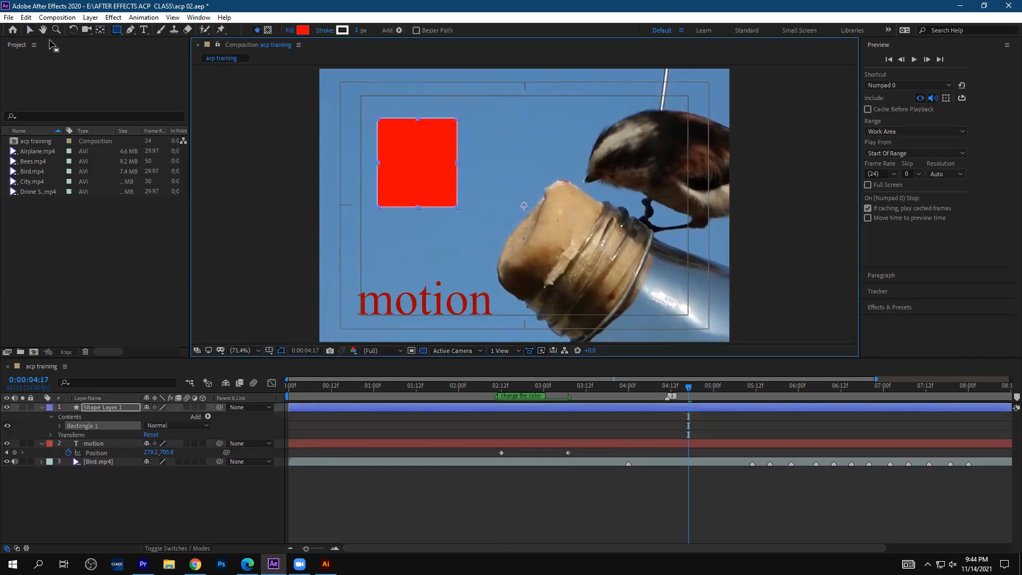
click(30, 29)
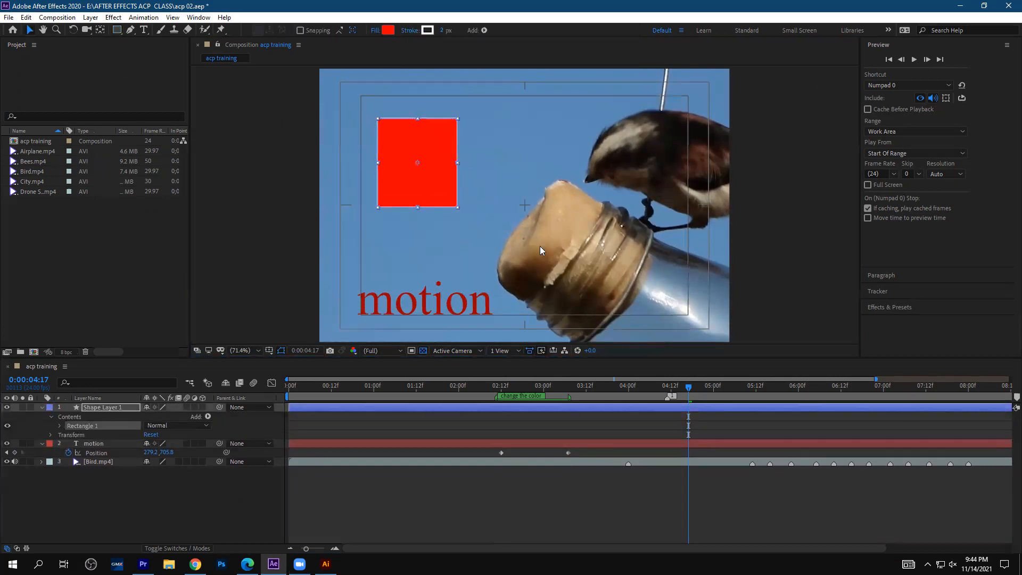
- Select Shape Layer 1 and enable Center Anchor Point in New Shape Layers in the General preferences
click(110, 408)
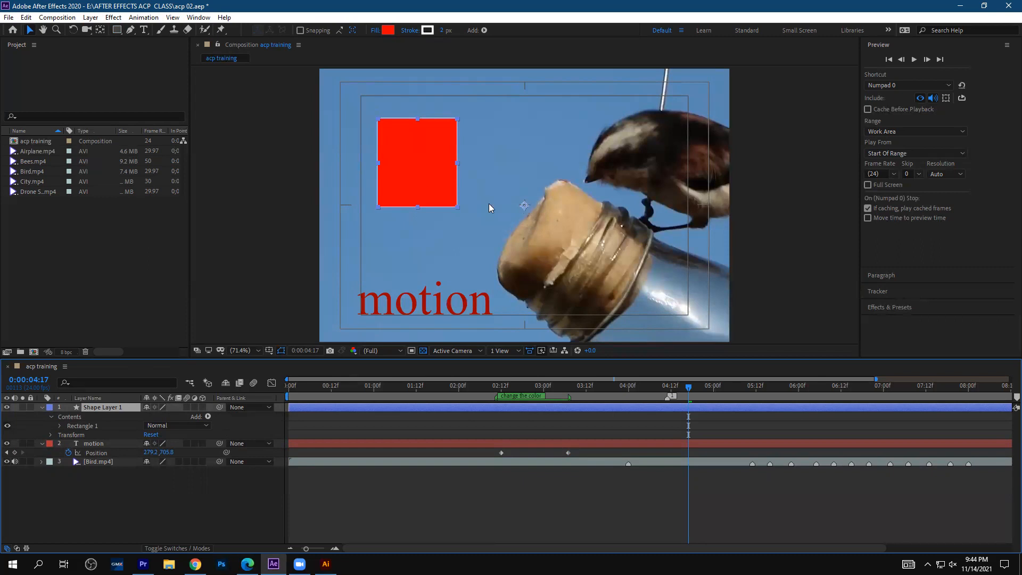
click(6, 19)
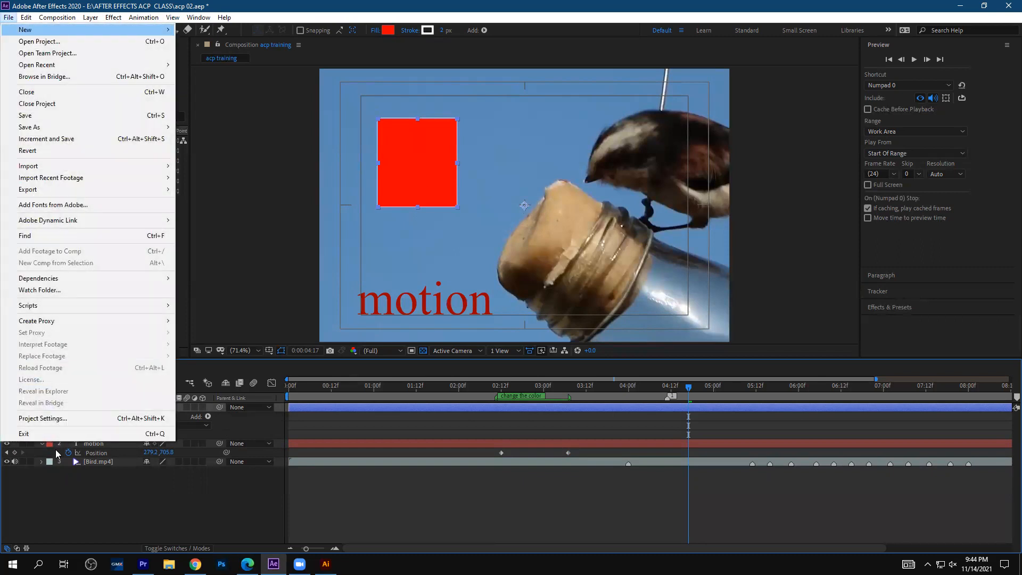
mouse_move(27, 18)
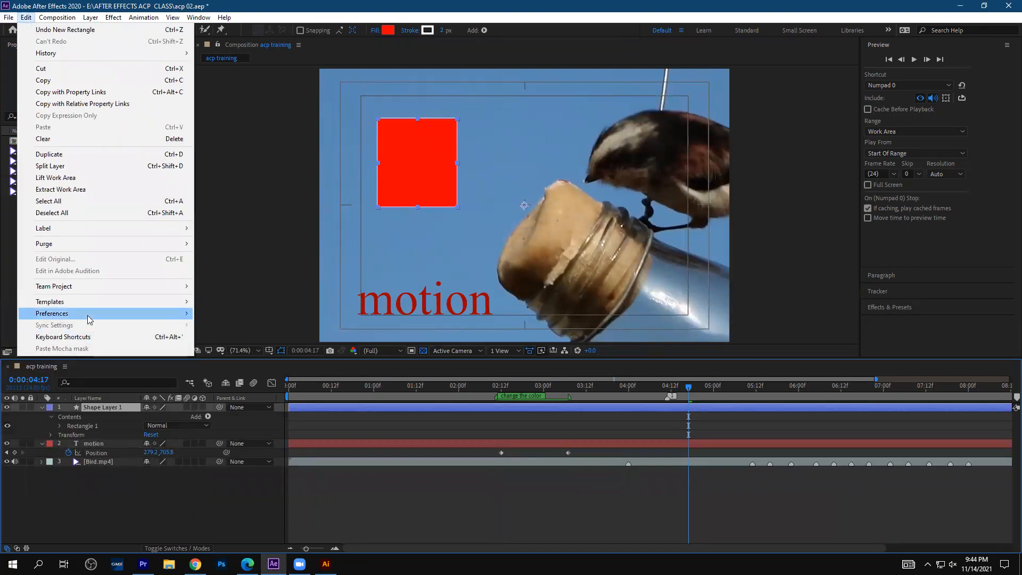
mouse_move(89, 319)
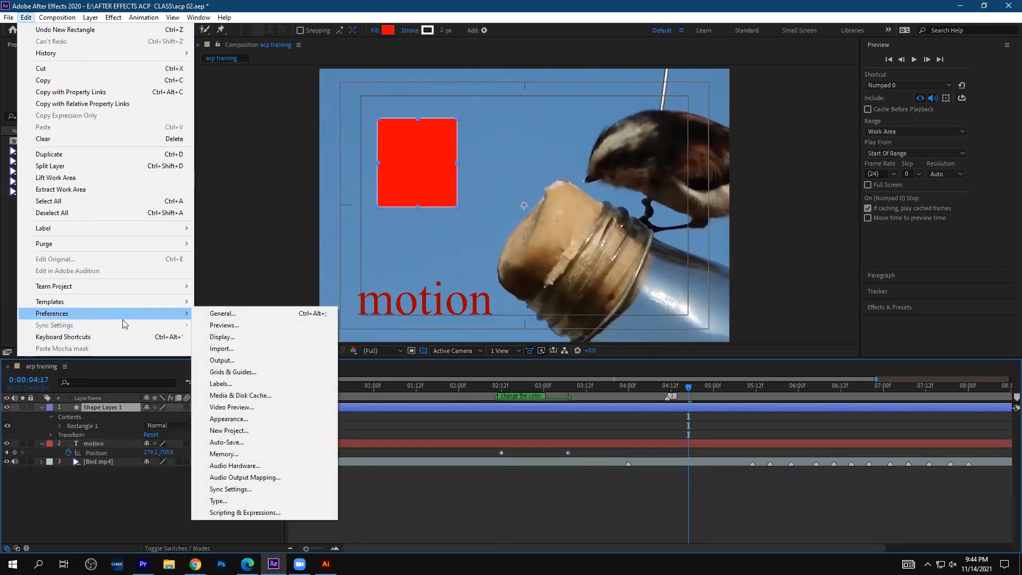
click(212, 314)
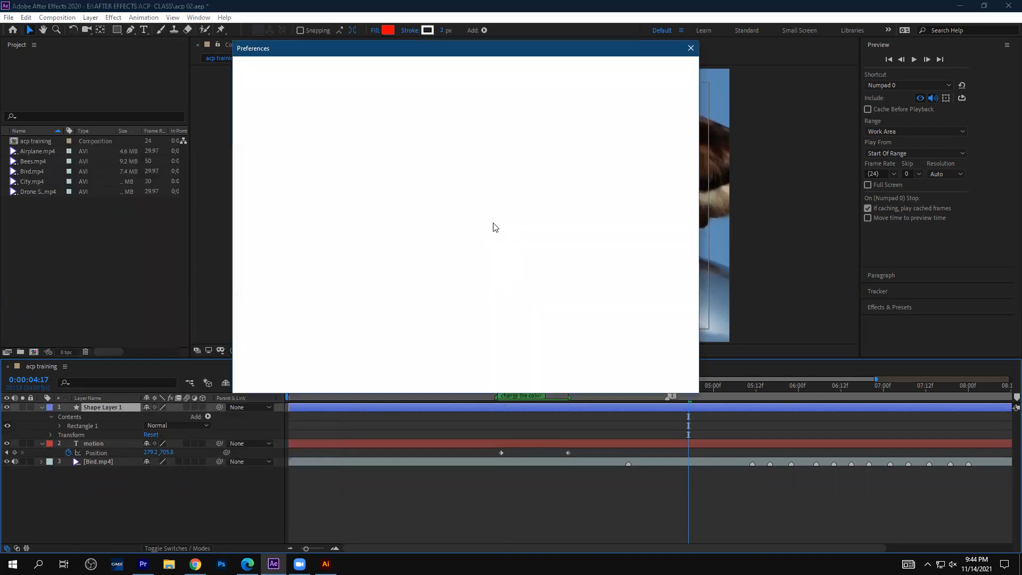
drag(532, 47, 859, 16)
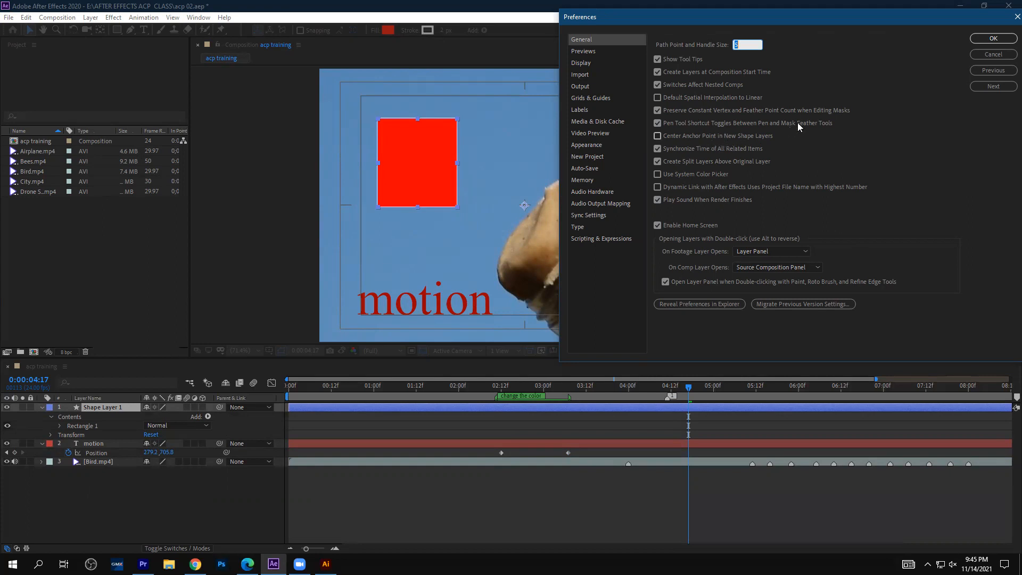
click(701, 139)
click(701, 137)
click(988, 38)
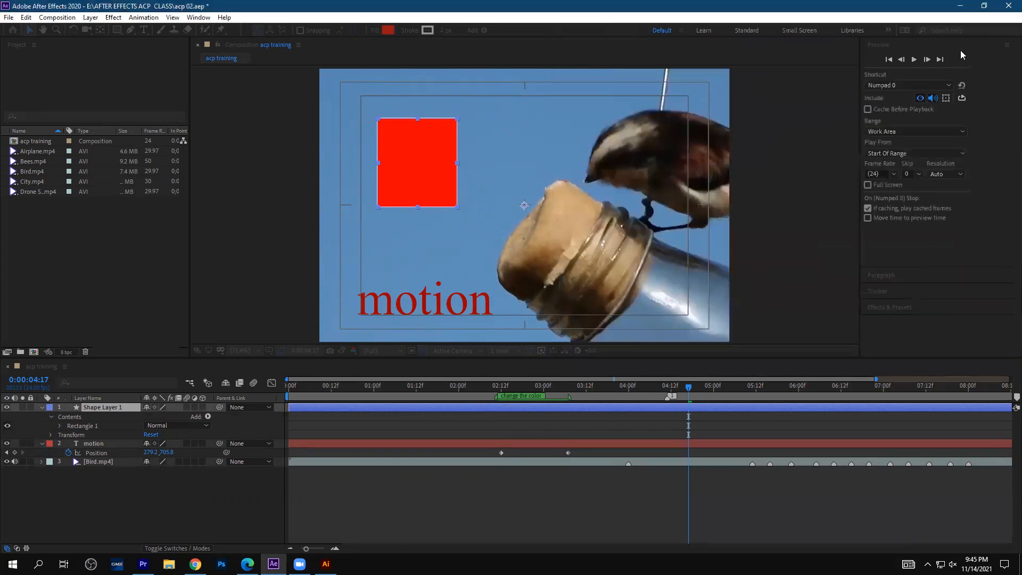
- Draw a smaller red square on a new shape layer beside the larger one, and hide the title/action safe guides
key(q)
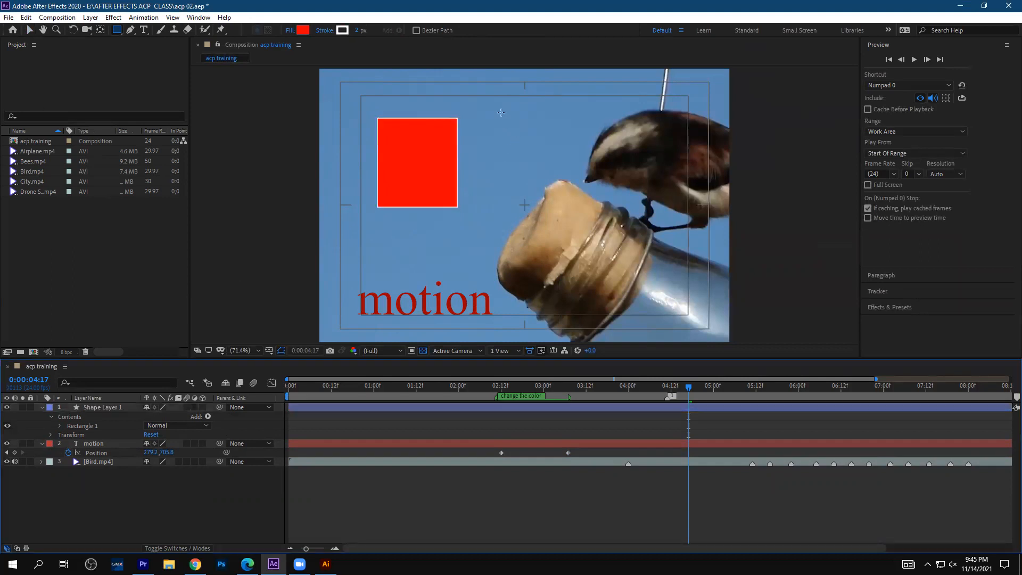
drag(493, 110, 558, 172)
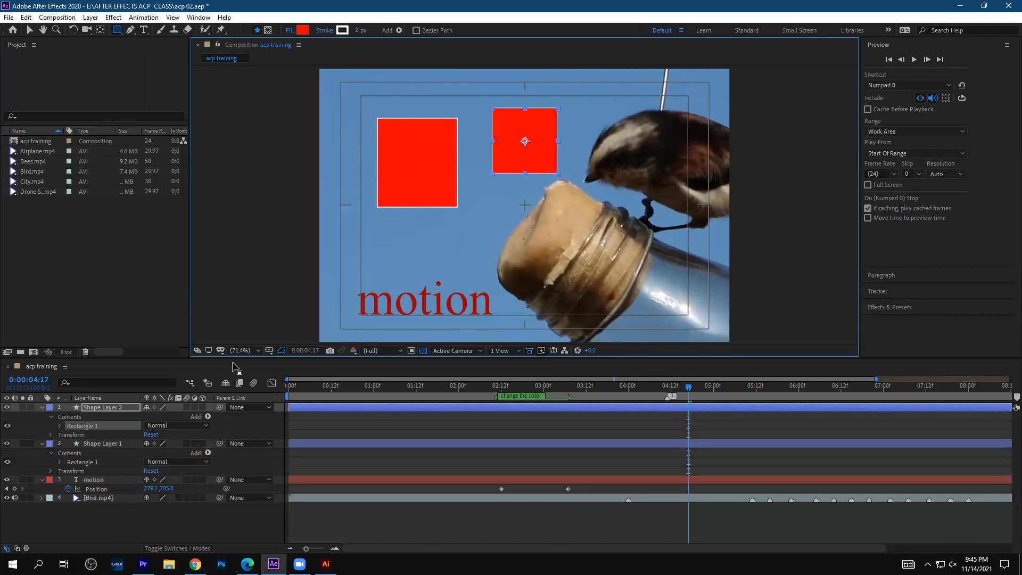
click(269, 350)
click(290, 360)
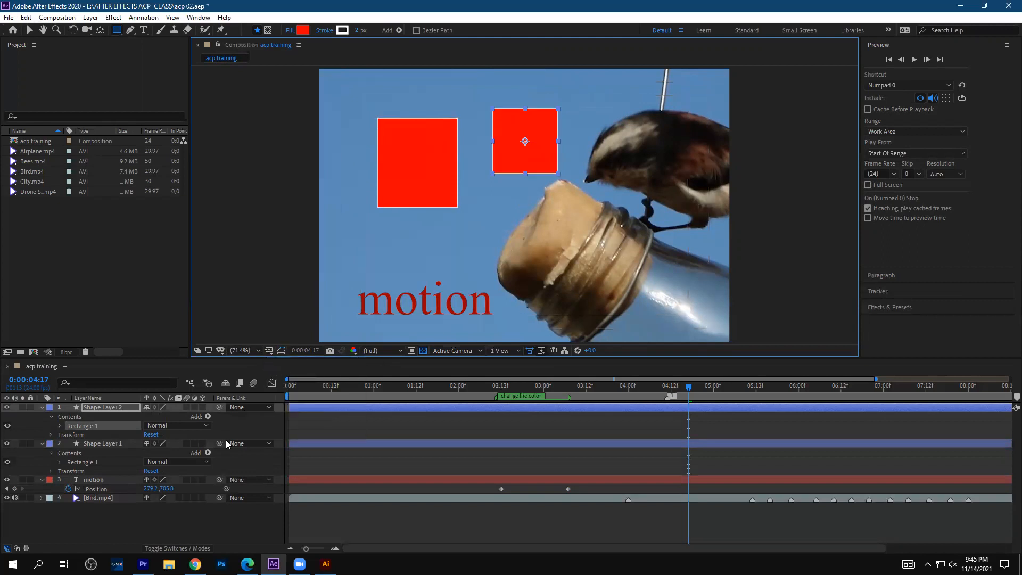
- Compare the anchor point positions of Shape Layer 2 and Shape Layer 1 by selecting each layer alternately
click(112, 522)
click(93, 416)
click(98, 407)
click(101, 443)
click(106, 407)
click(108, 443)
click(107, 407)
click(112, 442)
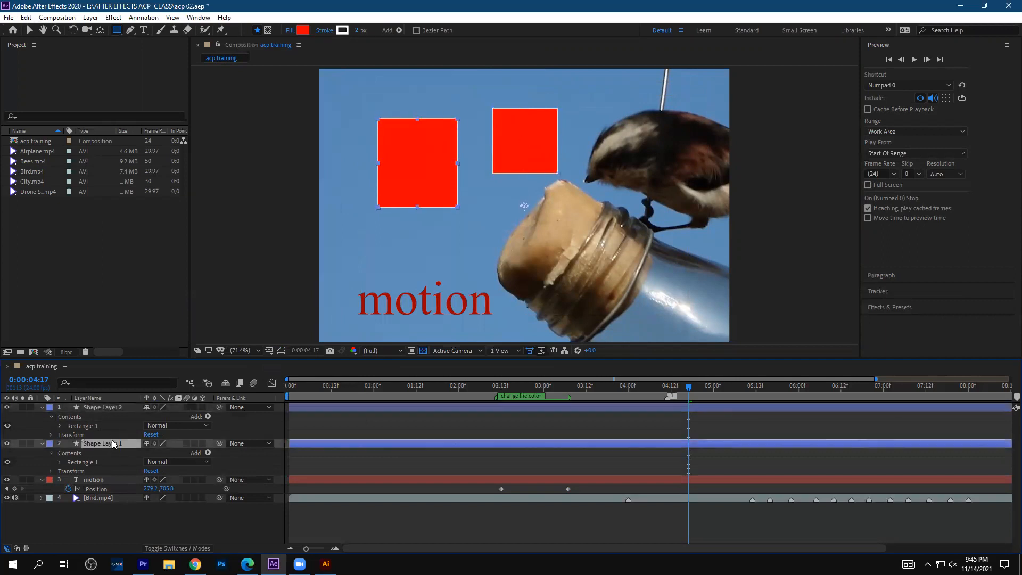
click(111, 408)
click(115, 436)
click(111, 408)
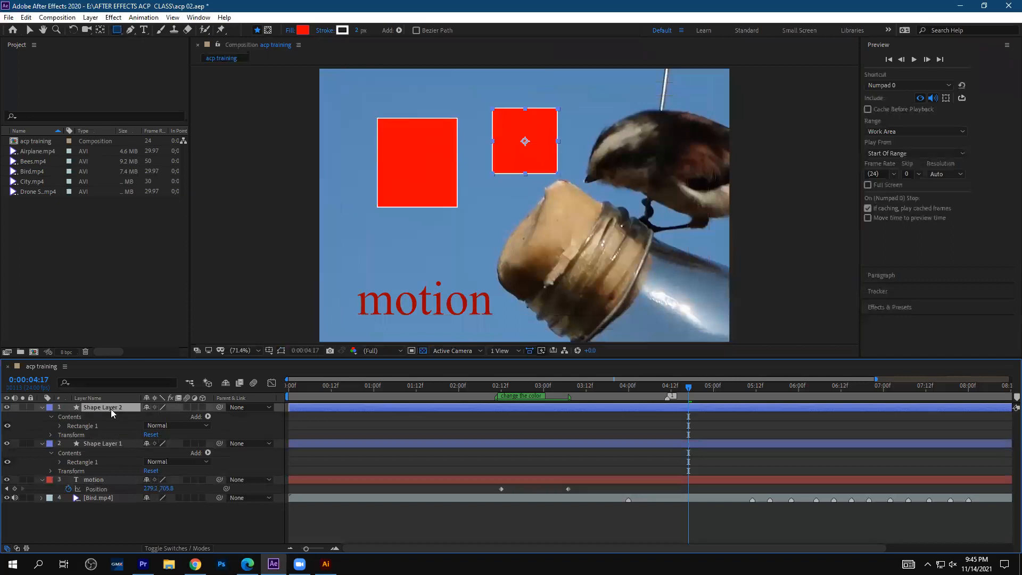
click(116, 447)
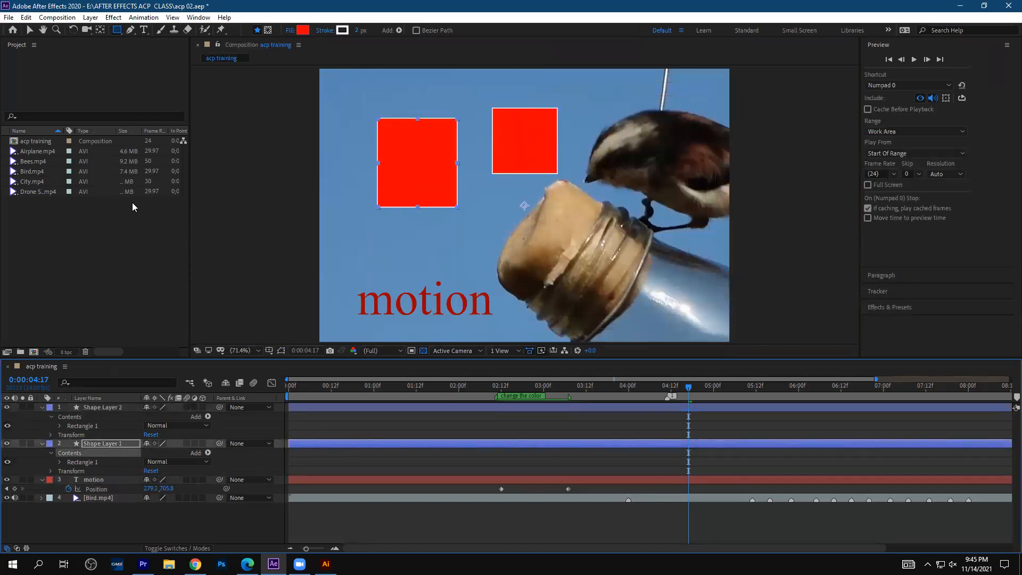
- Show the Align panel at full height and select both shape layers
click(199, 17)
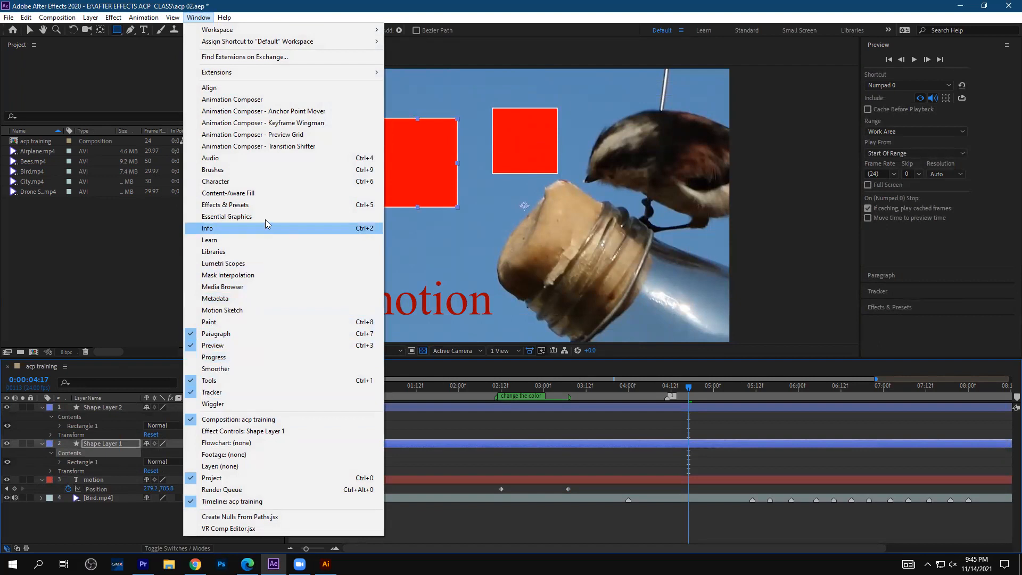
click(213, 88)
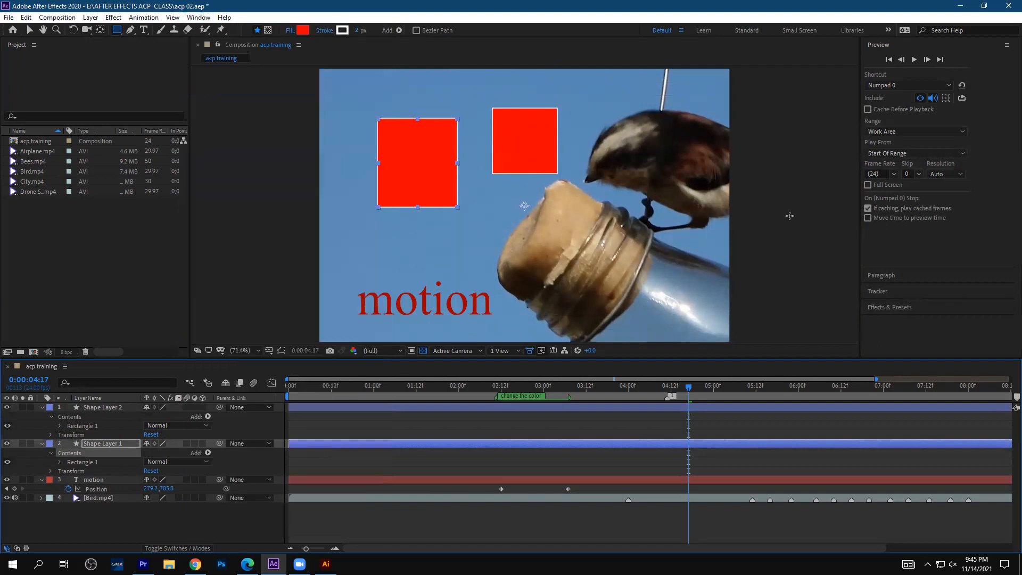
drag(901, 168, 909, 234)
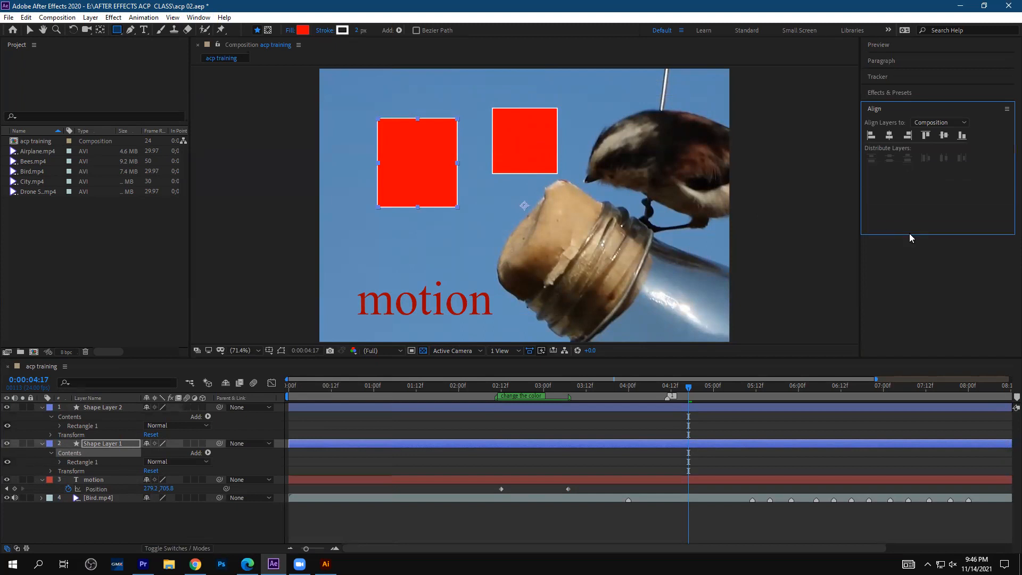
shift+click(96, 408)
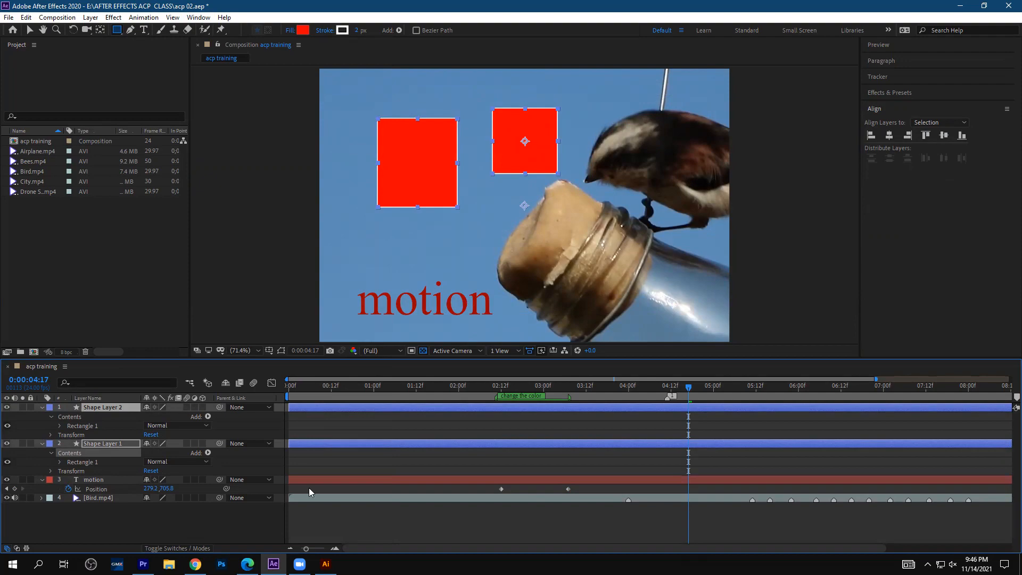
- Switch to Illustrator, accept the current fill color, and place a copy of the circle up and to the left of the original
click(326, 564)
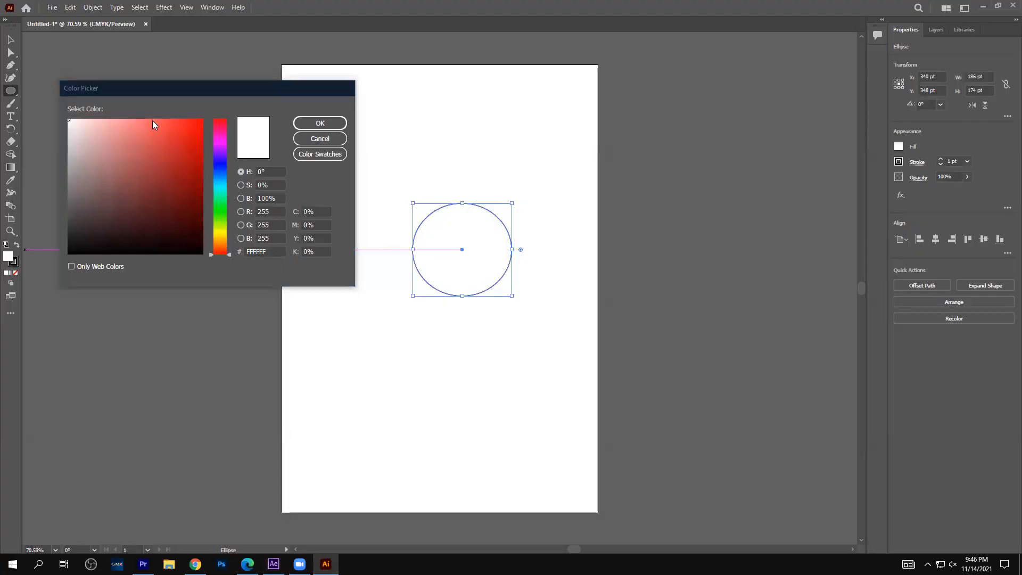
click(334, 125)
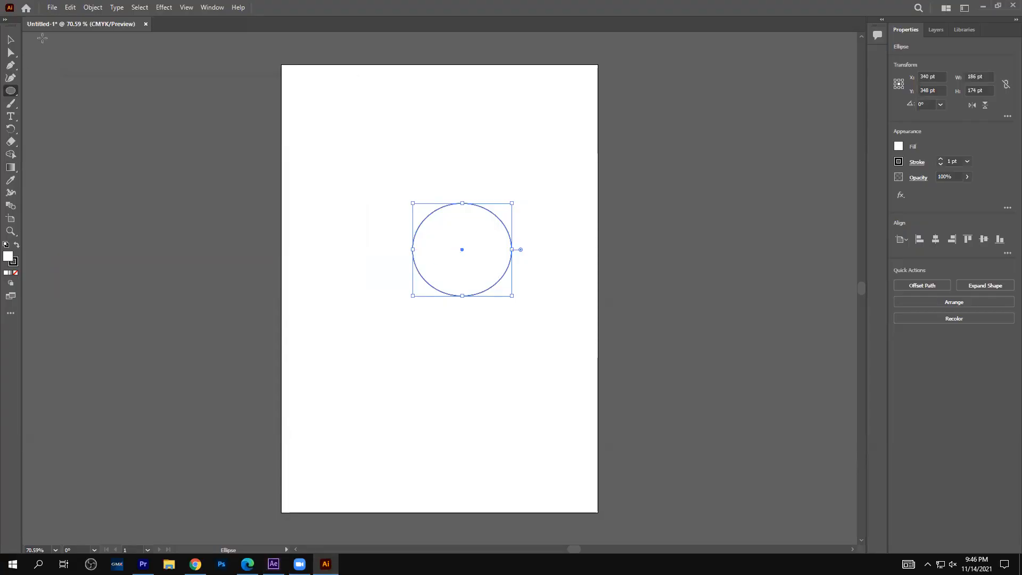
click(11, 40)
drag(428, 269, 329, 197)
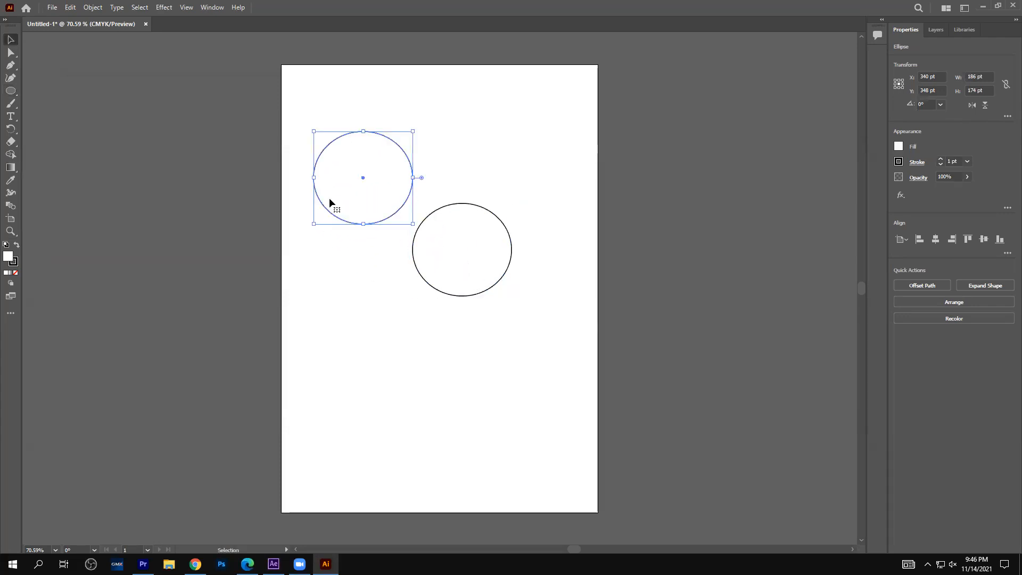
- Select both circles, examine Illustrator's alignment and align-to options, and switch back to After Effects
click(468, 156)
drag(388, 271, 463, 154)
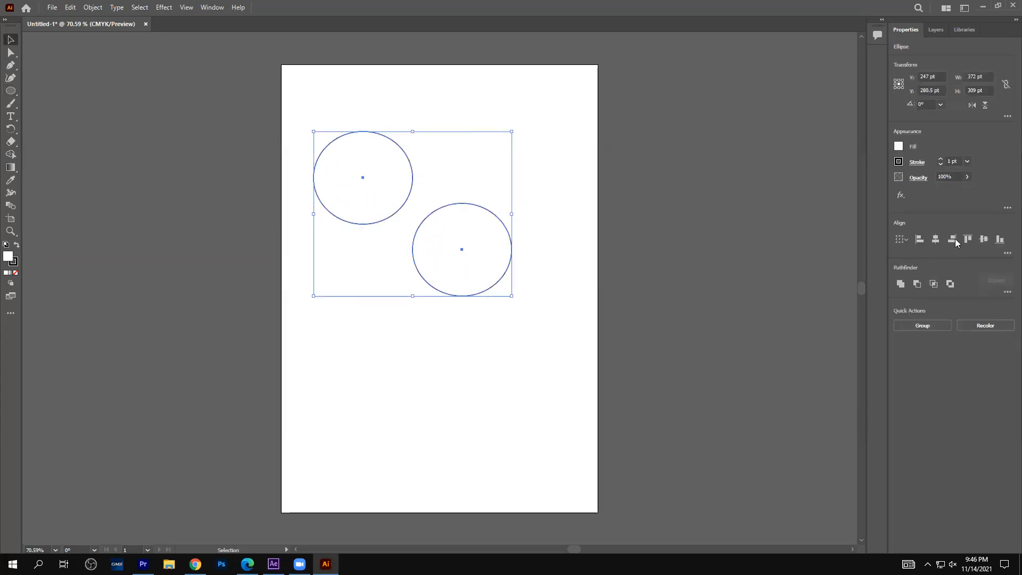
click(1007, 253)
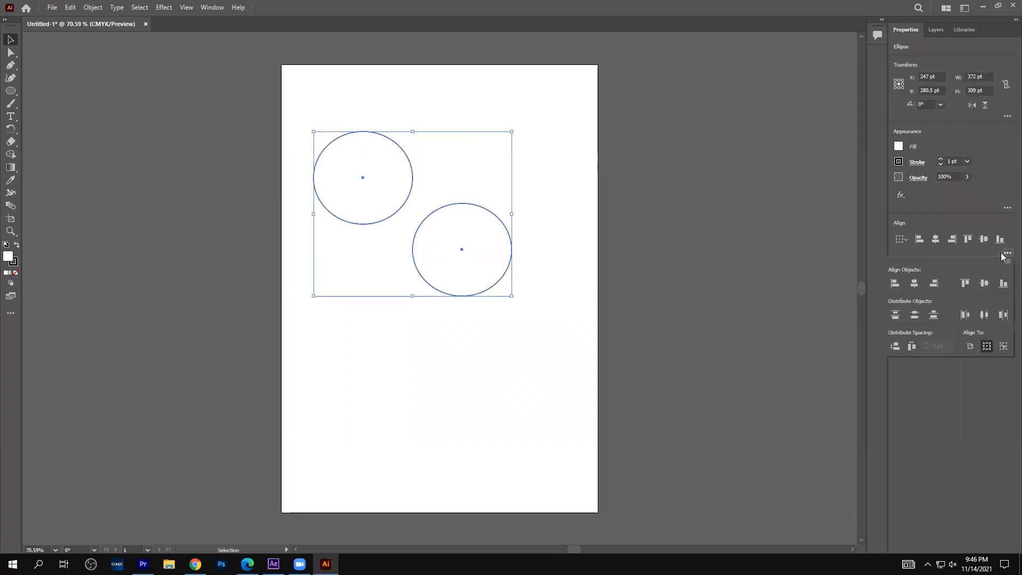
click(904, 239)
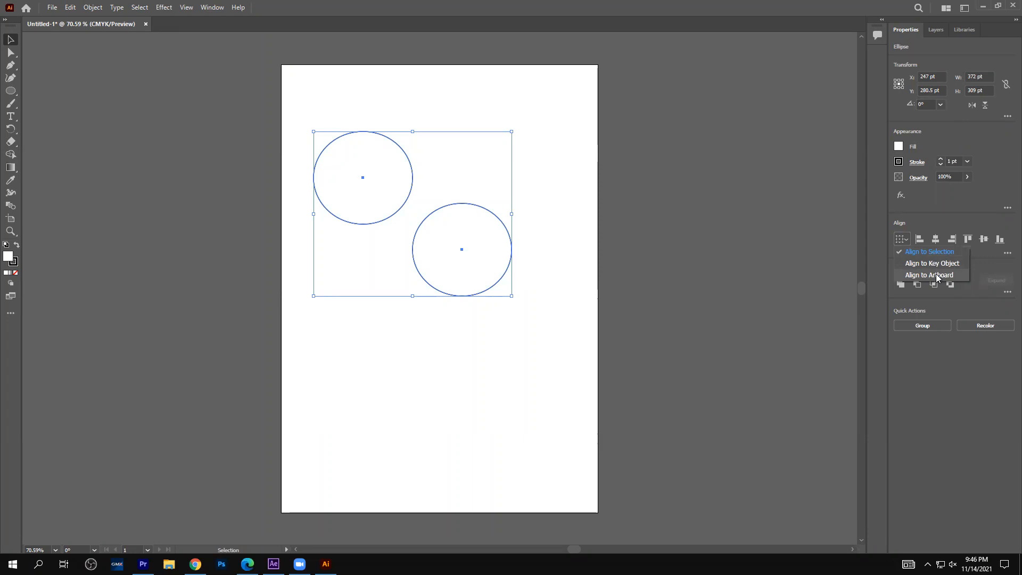
click(273, 563)
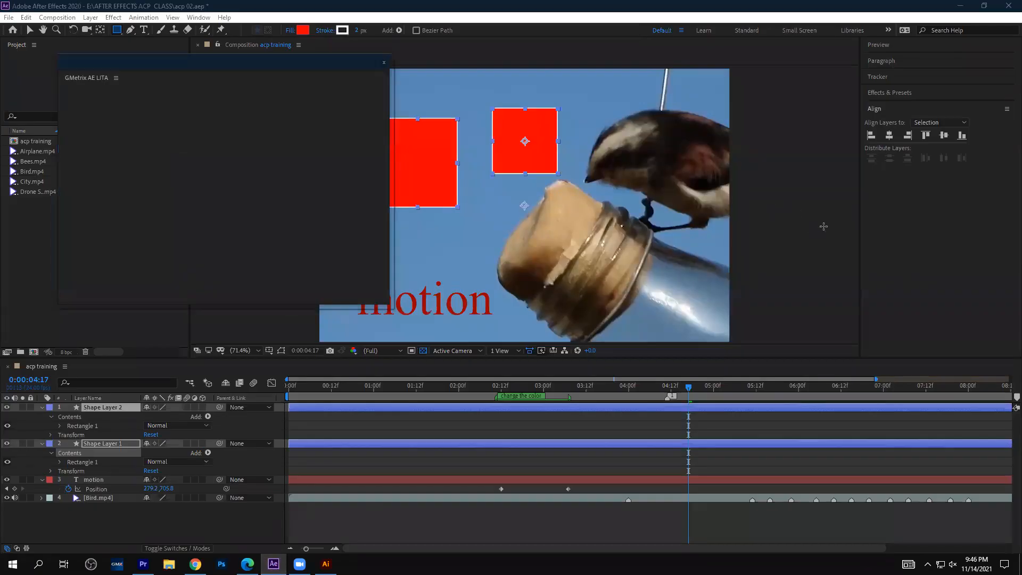
- Center both shape layers vertically relative to the Composition, and set Align Layers to back to Selection
click(934, 122)
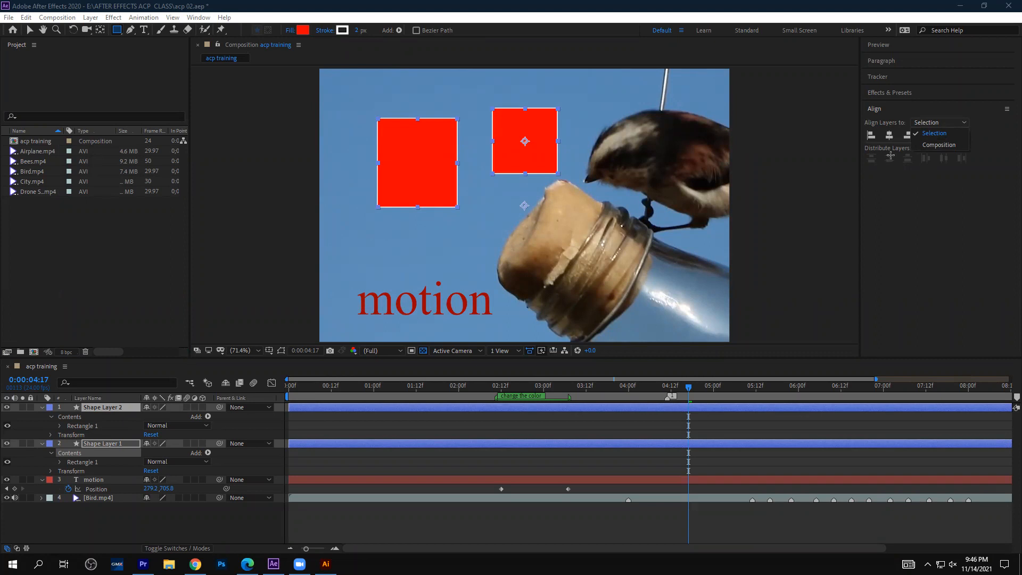
click(954, 144)
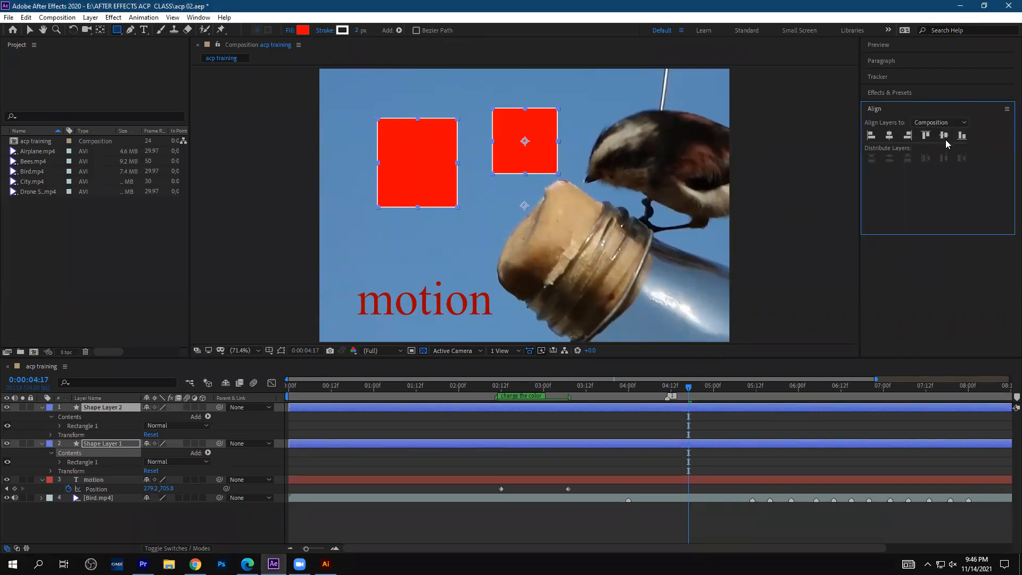
click(944, 136)
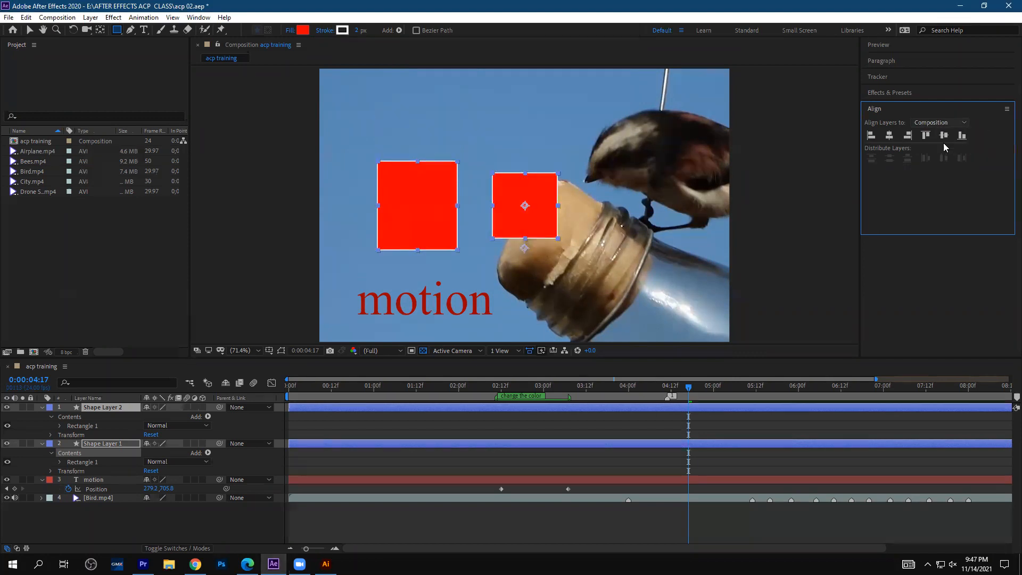
click(939, 122)
click(941, 138)
- Select all four layers to examine the Distribute Layers options, and clear the selection
click(93, 514)
drag(102, 406, 89, 507)
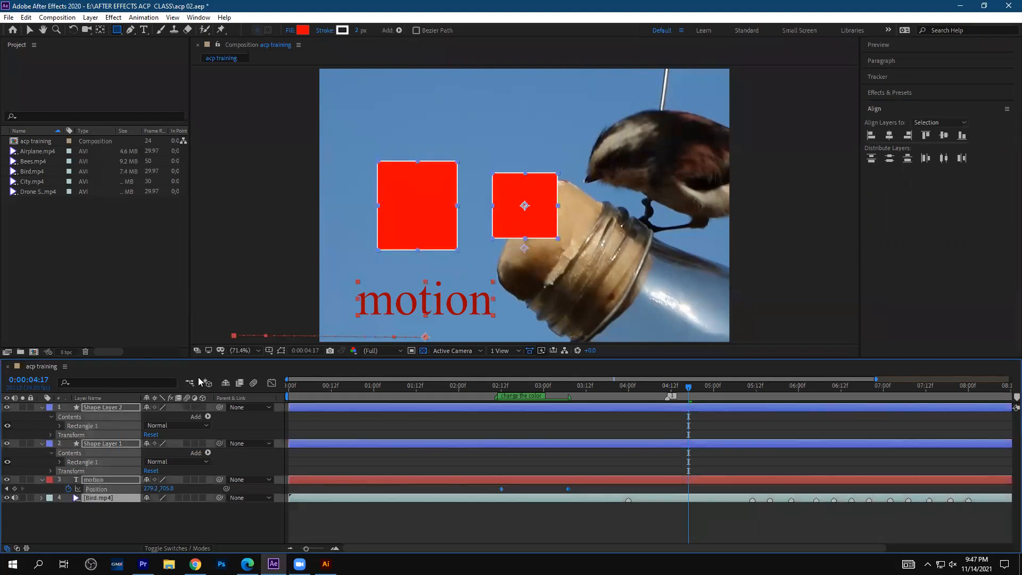
click(168, 536)
- Enlarge the timeline area and toggle the visibility of Shape Layer 2 and Shape Layer 1 off and on
drag(310, 356, 337, 196)
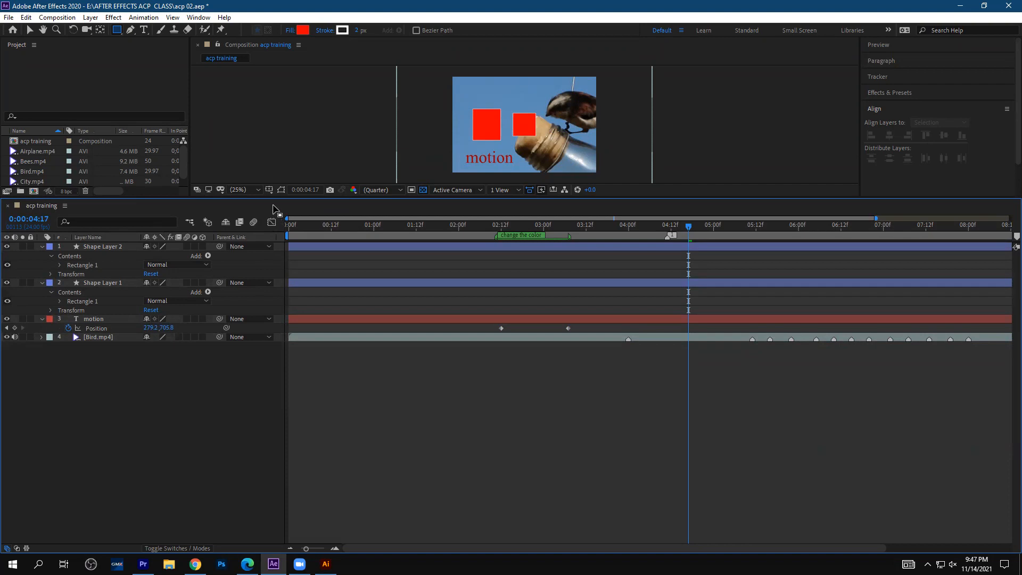
drag(274, 197, 273, 208)
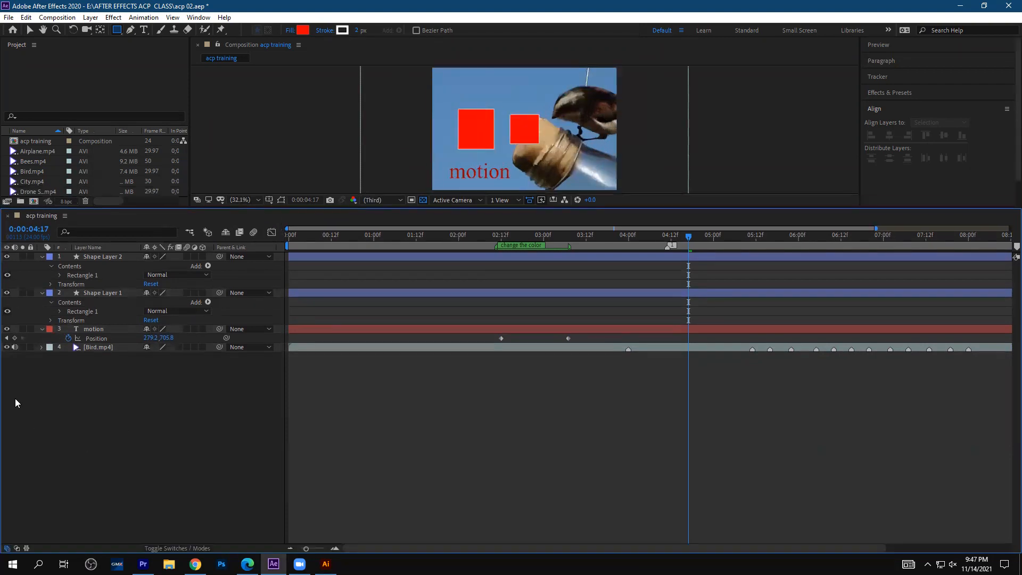
click(7, 257)
click(7, 257)
click(6, 257)
click(7, 258)
click(7, 293)
click(7, 293)
- Toggle the visibility of Rectangle 1 inside Shape Layer 1 repeatedly, leaving it shown
click(7, 312)
click(7, 311)
click(7, 311)
click(7, 311)
click(7, 312)
click(7, 311)
click(7, 312)
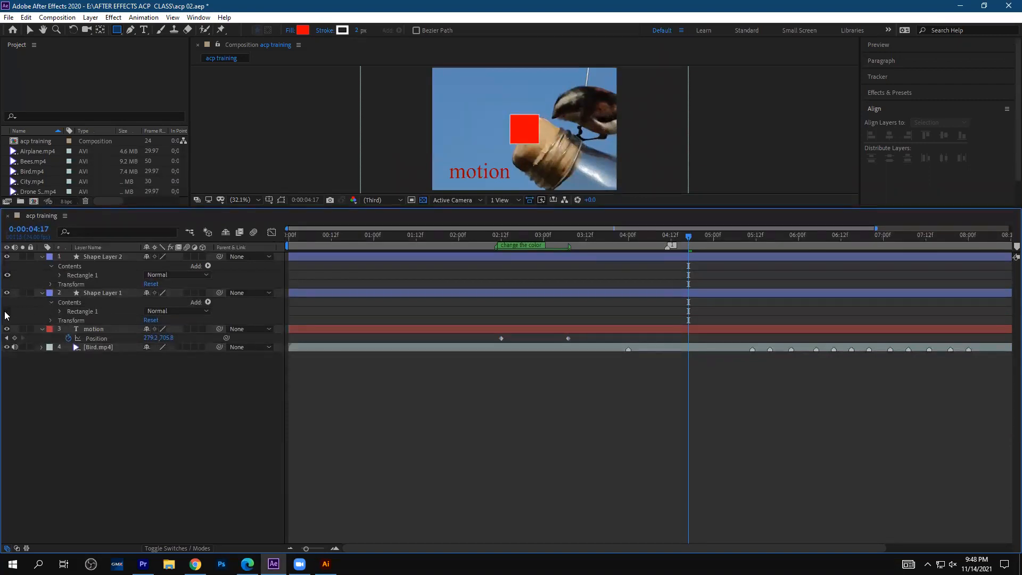
click(7, 311)
- Hide the motion text and Shape Layer 1 with its rectangle, and try toggling Bird.mp4 and Shape Layer 2 off and back on
click(7, 329)
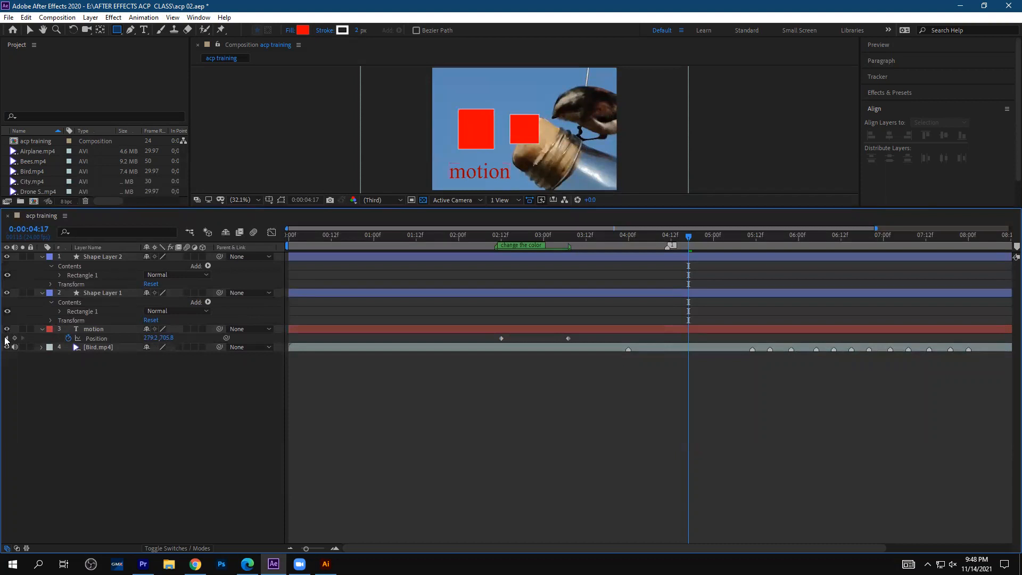
click(7, 347)
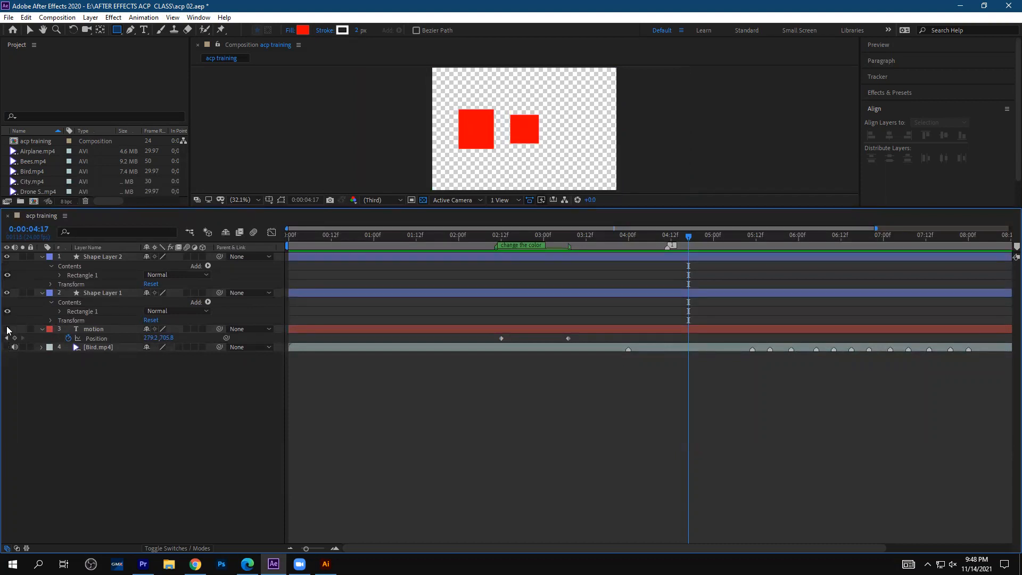
click(7, 257)
key(ctrl+z)
click(7, 276)
click(7, 275)
click(7, 293)
click(7, 347)
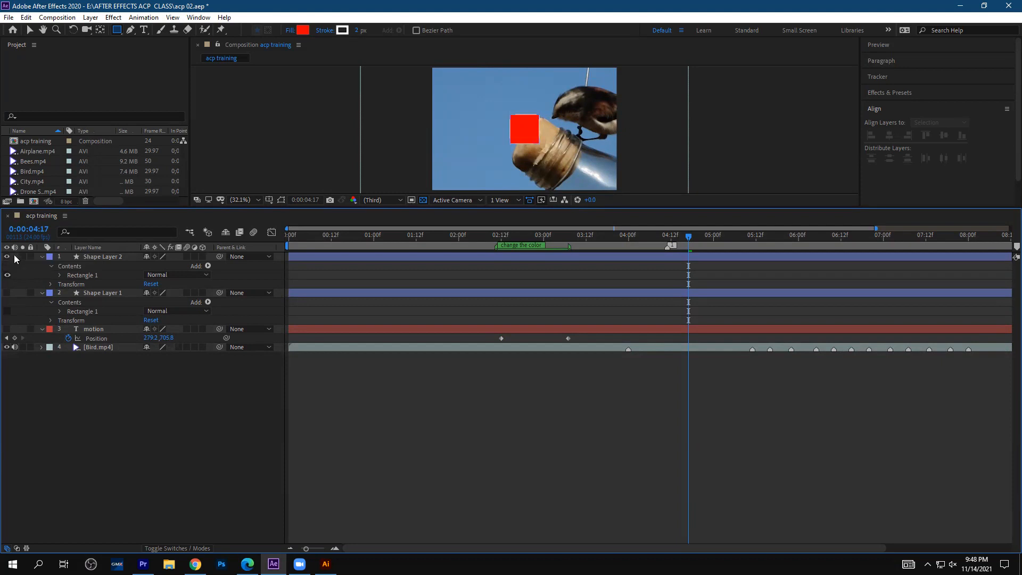
- Toggle the Bird.mp4 layer's audio and make Shape Layer 1 and the motion text layer visible again
click(15, 347)
click(7, 293)
click(7, 329)
- Collapse the properties of both shape layers and select all four layers in the timeline
click(41, 257)
drag(81, 344, 106, 256)
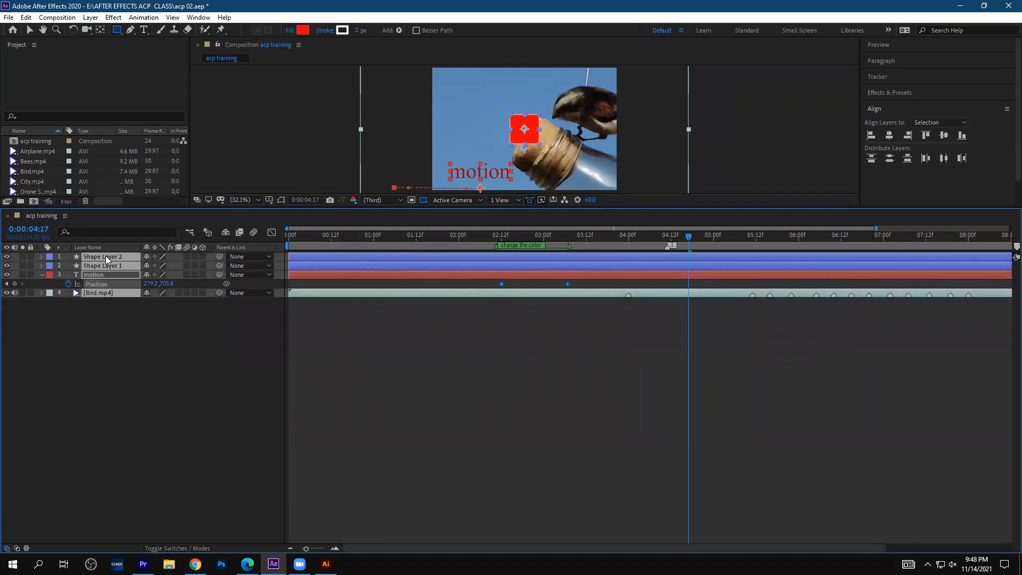
- Reveal and hide the keyframed Position property across the timeline layers repeatedly, leaving the layers collapsed and deselected
key(u)
drag(105, 322, 120, 254)
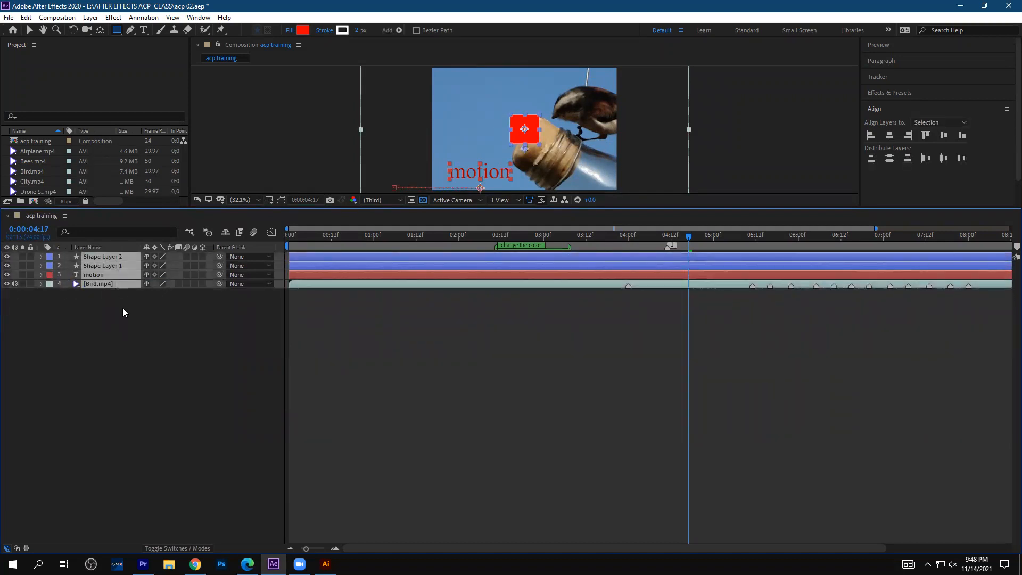
key(u)
key(u)
key(u)
drag(475, 287, 475, 287)
drag(584, 286, 467, 290)
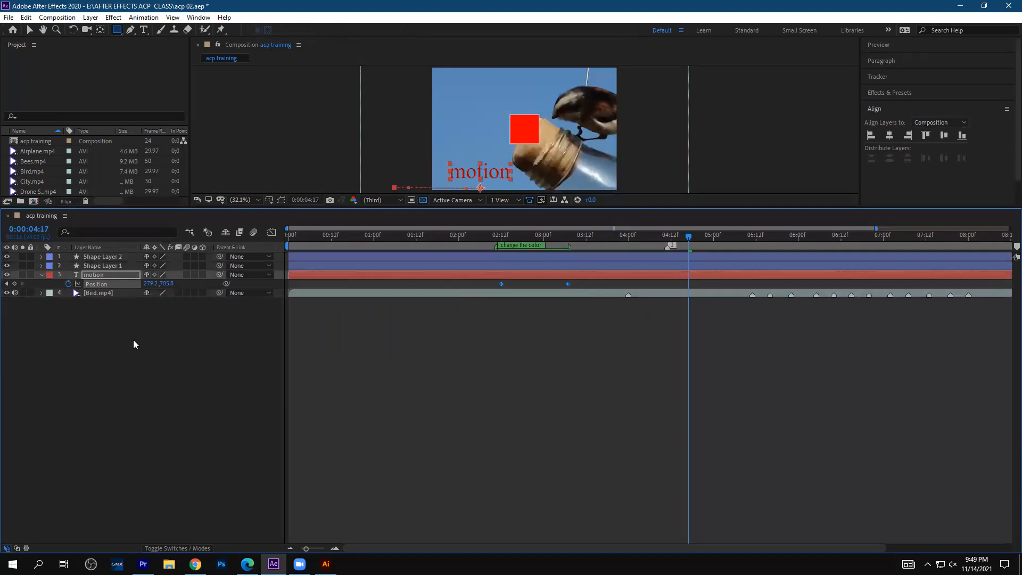
key(u)
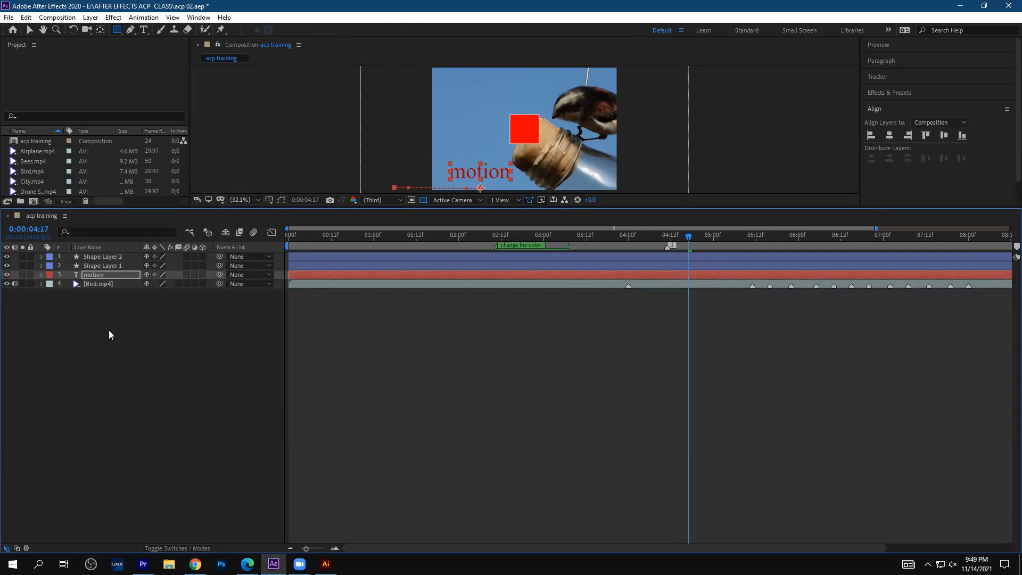
click(35, 309)
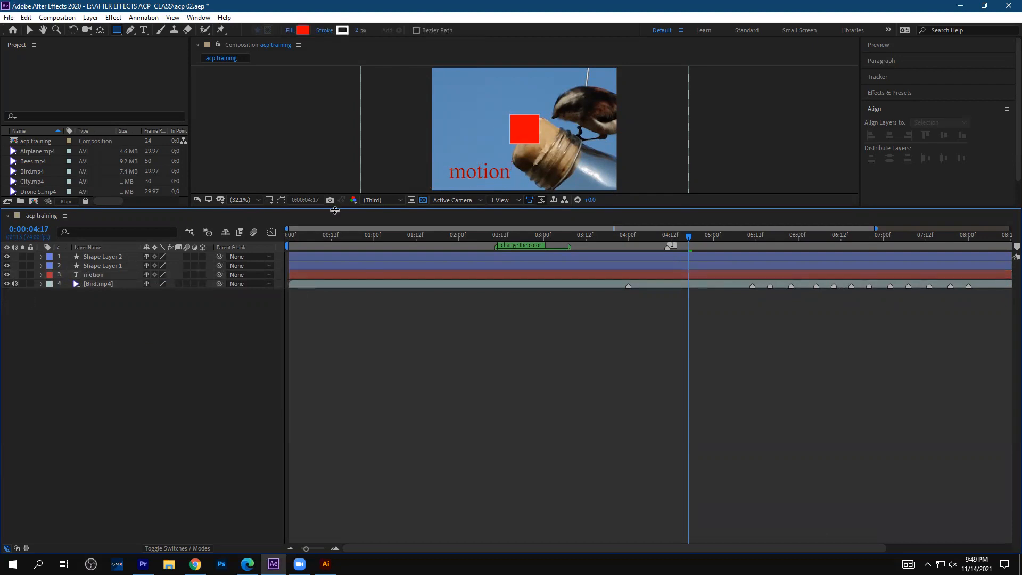
- Move the red square of Shape Layer 2 slightly down and to the left with the Selection tool
click(104, 259)
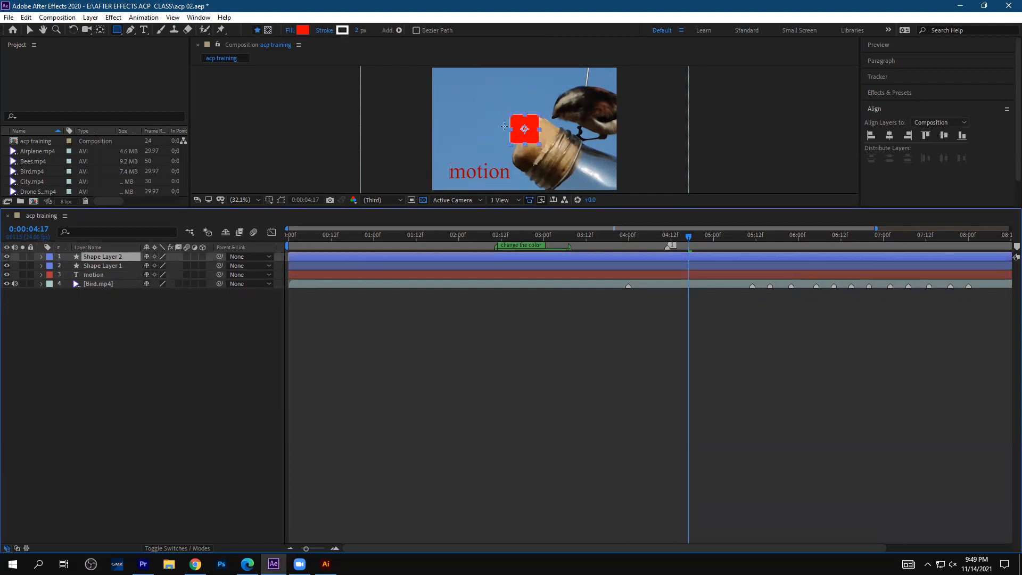
click(29, 30)
mouse_move(528, 130)
mouse_down()
mouse_move(472, 133)
mouse_move(523, 139)
mouse_up()
click(181, 308)
click(476, 135)
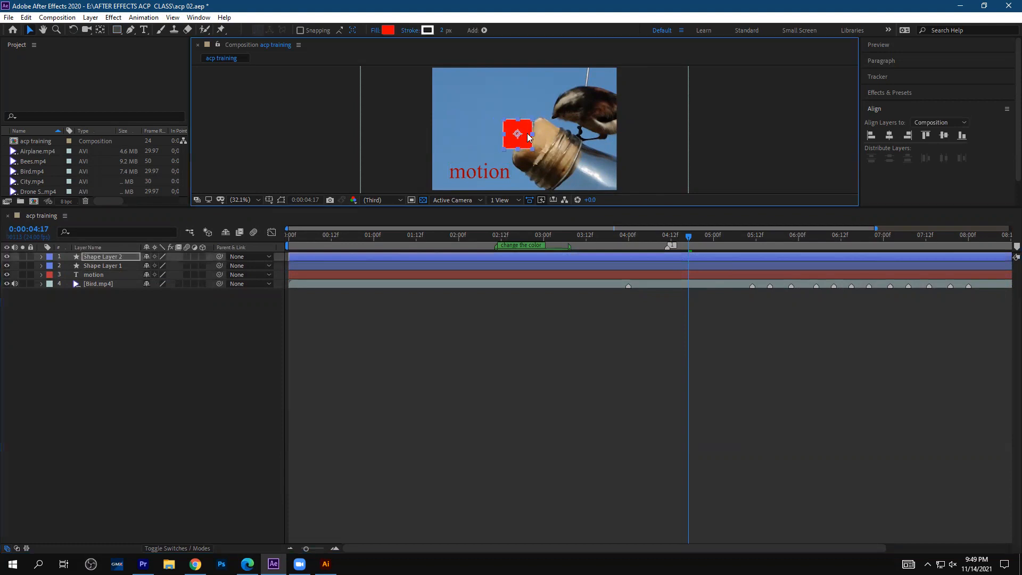
- Try deleting Shape Layer 2 and toggling the top layer's visibility, and undo these changes
click(61, 334)
click(85, 257)
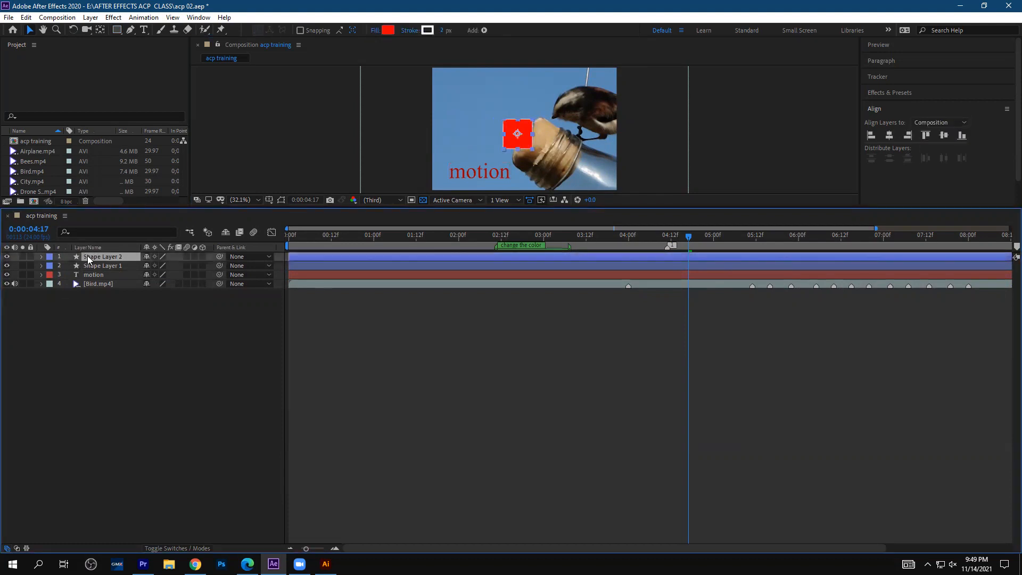
key(Delete)
click(9, 259)
click(8, 258)
click(8, 258)
key(ctrl+z)
key(ctrl+z)
key(ctrl+z)
key(ctrl+z)
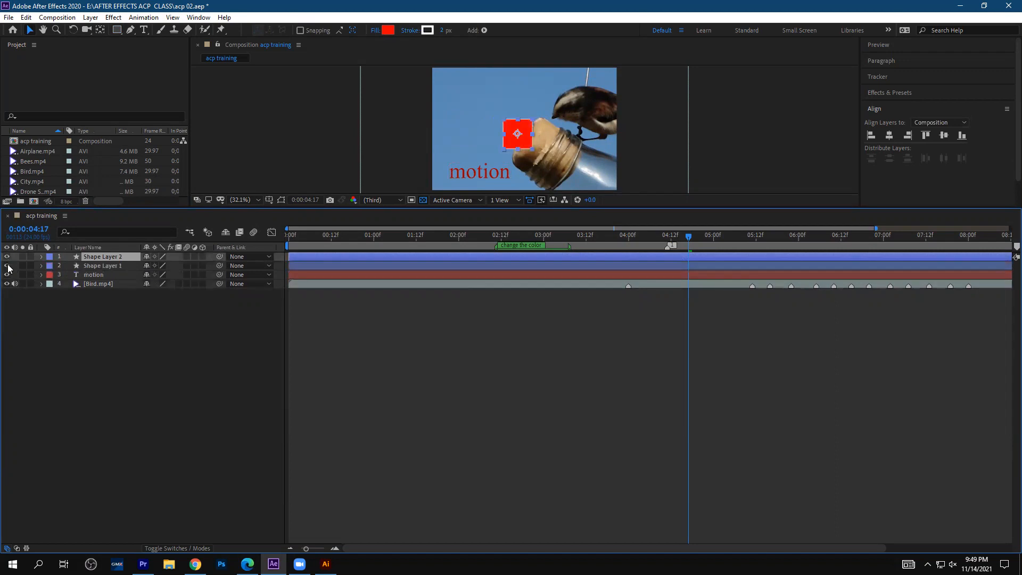
- Delete Shape Layer 1 from the timeline
click(85, 266)
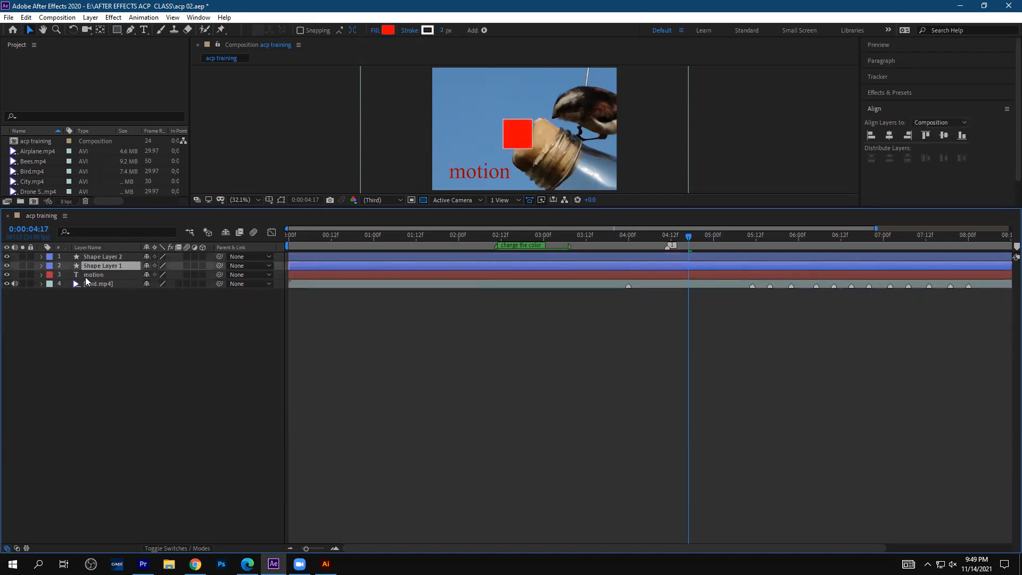
key(Delete)
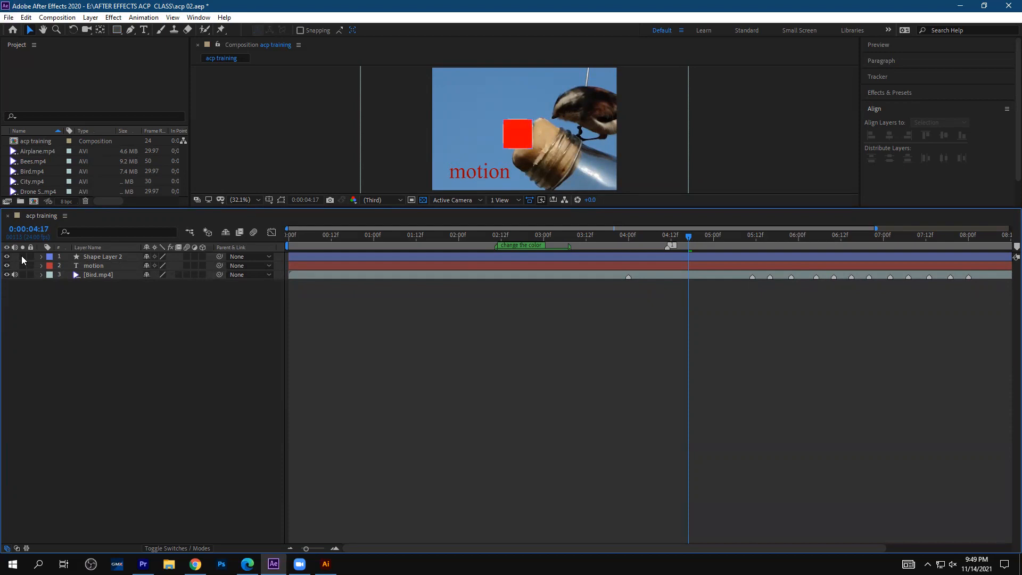
- Solo Shape Layer 2 and add the motion text layer to the solo, and turn soloing off again
click(90, 259)
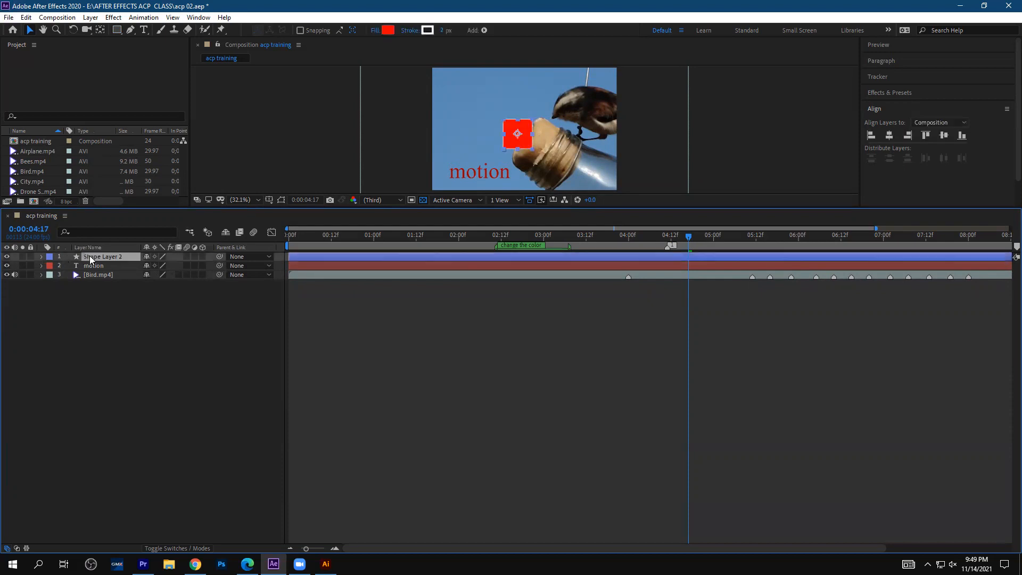
click(21, 256)
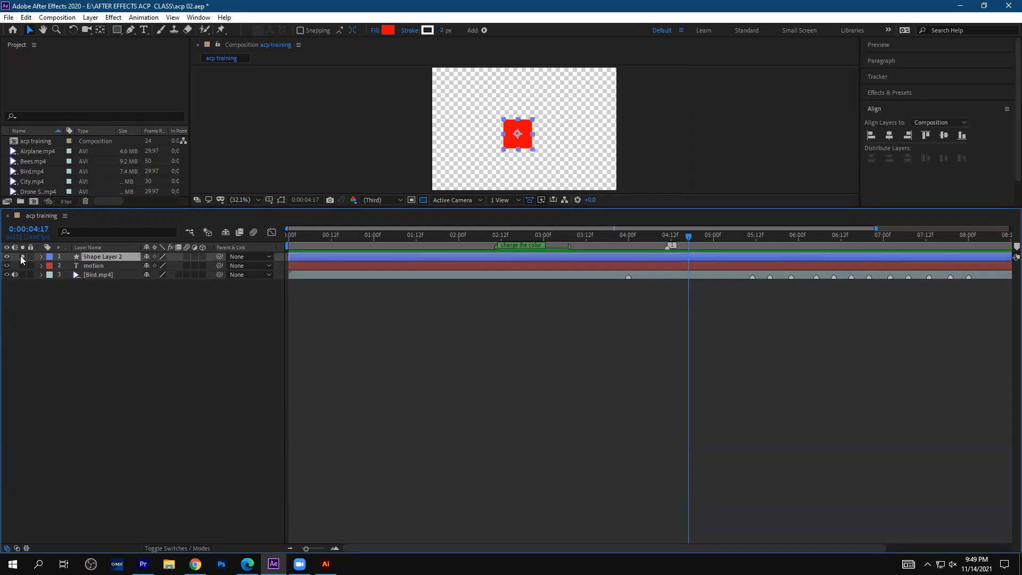
click(48, 321)
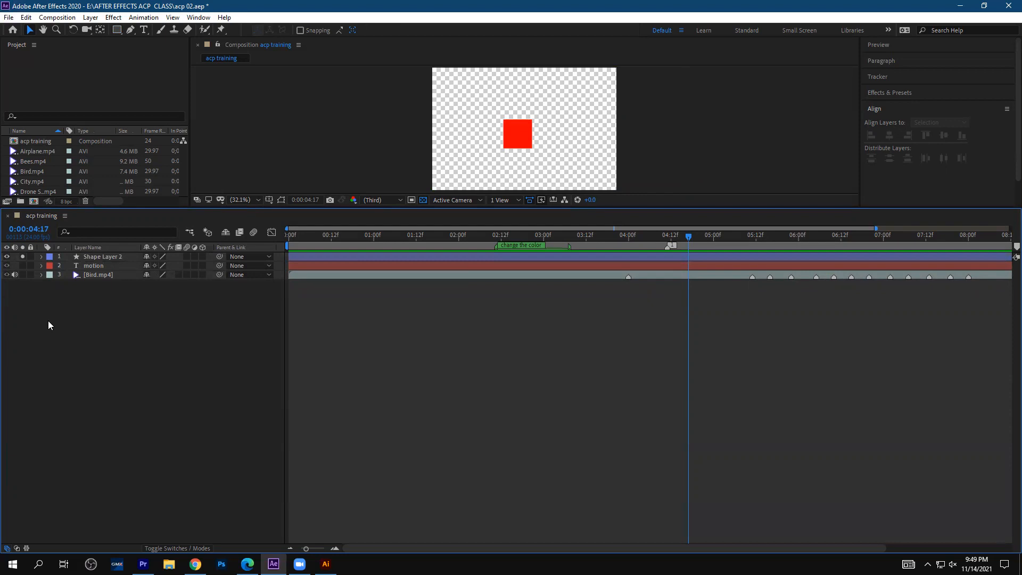
click(22, 265)
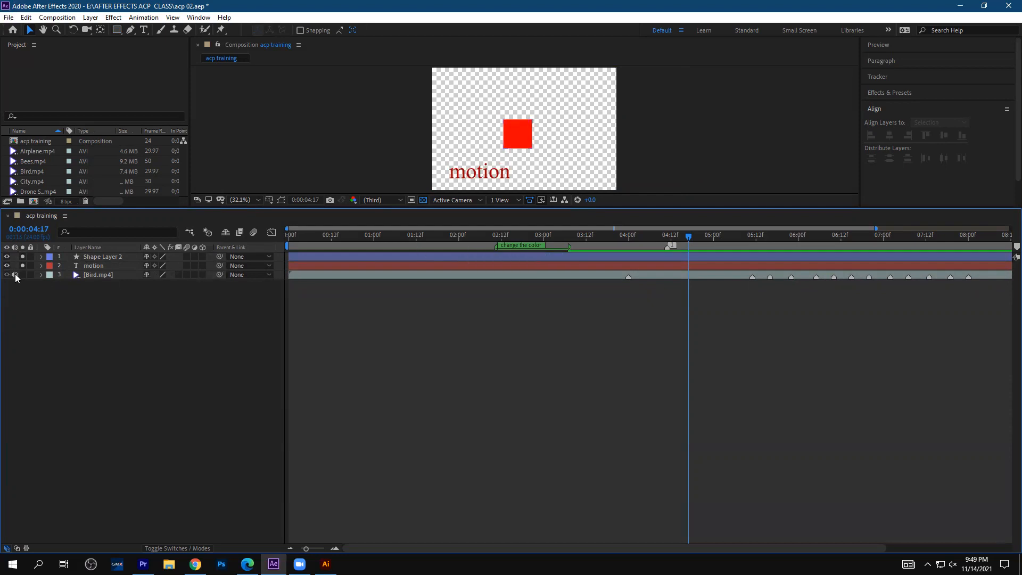
click(22, 257)
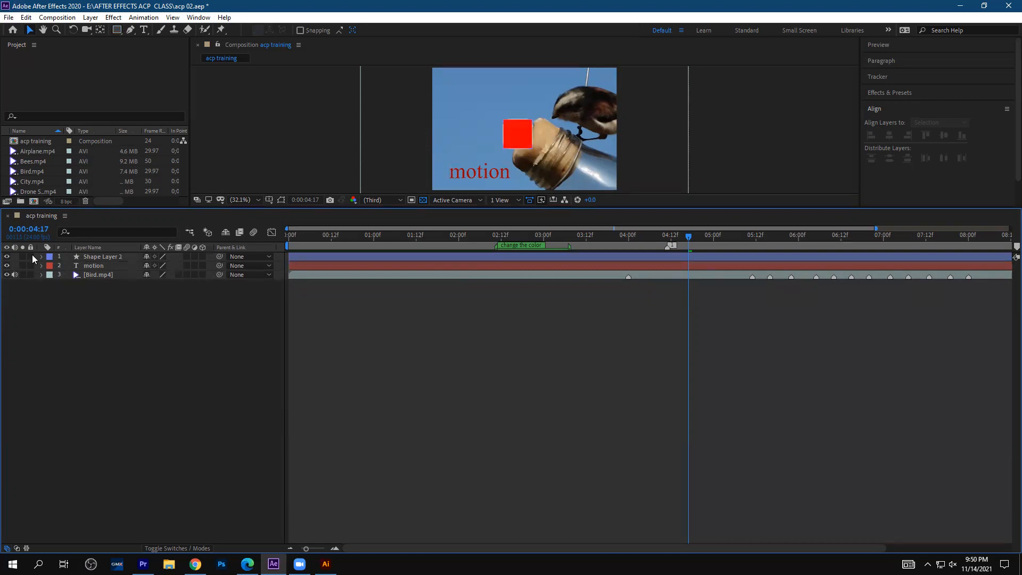
- Lock Shape Layer 2, the motion text layer and Bird.mp4, and enlarge the composition preview
click(30, 265)
click(31, 274)
drag(227, 206, 224, 248)
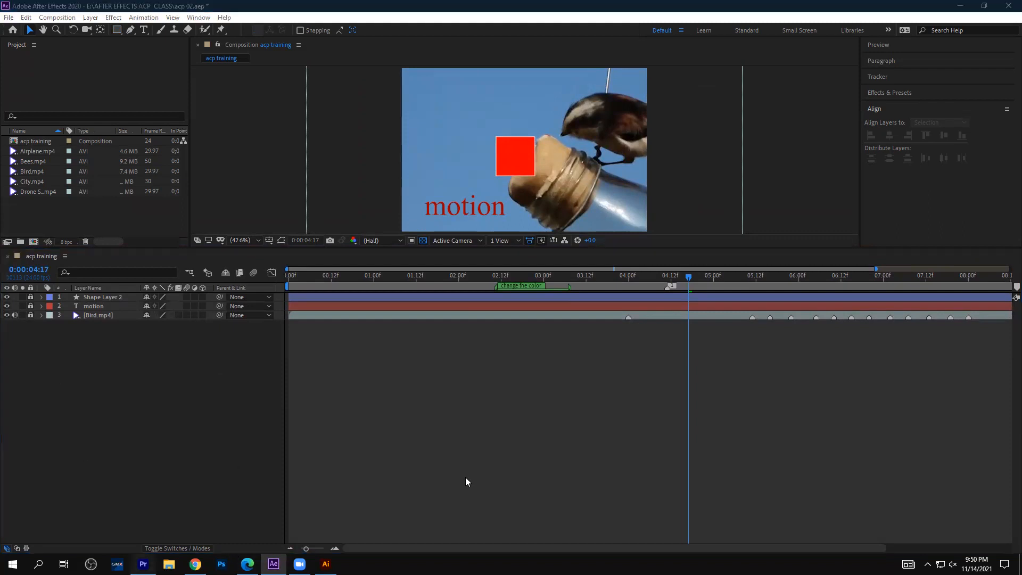
- Switch to Premiere Pro, give the timeline more height, and toggle the V3 track's lock and track output
key(alt+Tab)
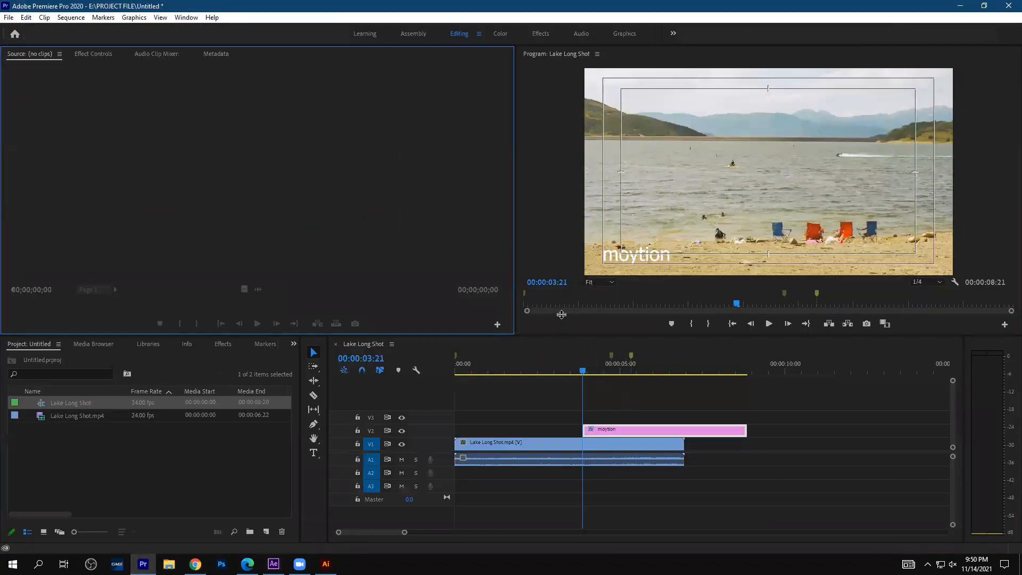
drag(564, 274, 564, 273)
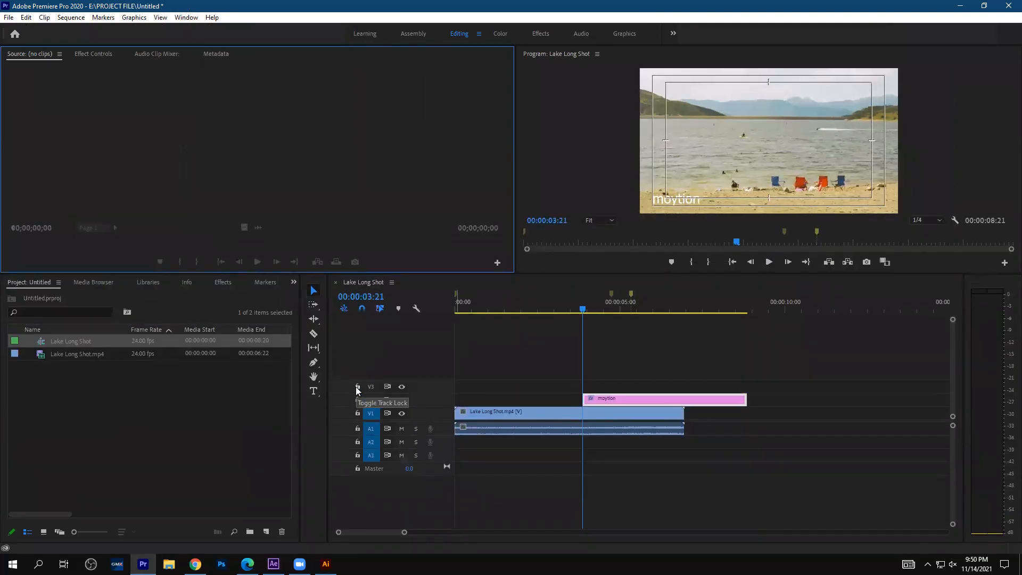
click(357, 388)
click(357, 387)
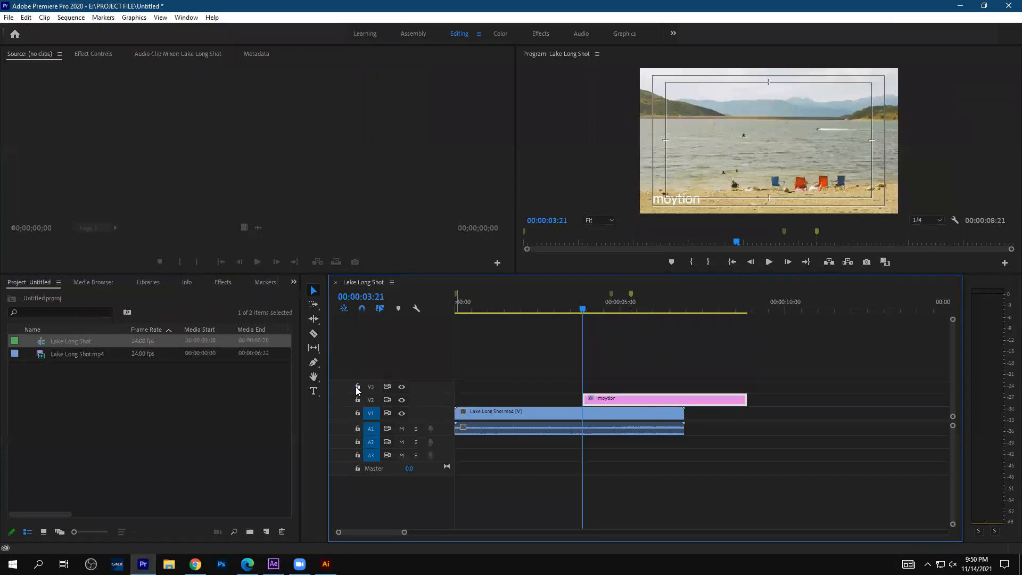
click(401, 387)
- Switch back to After Effects and solo Shape Layer 2
click(247, 564)
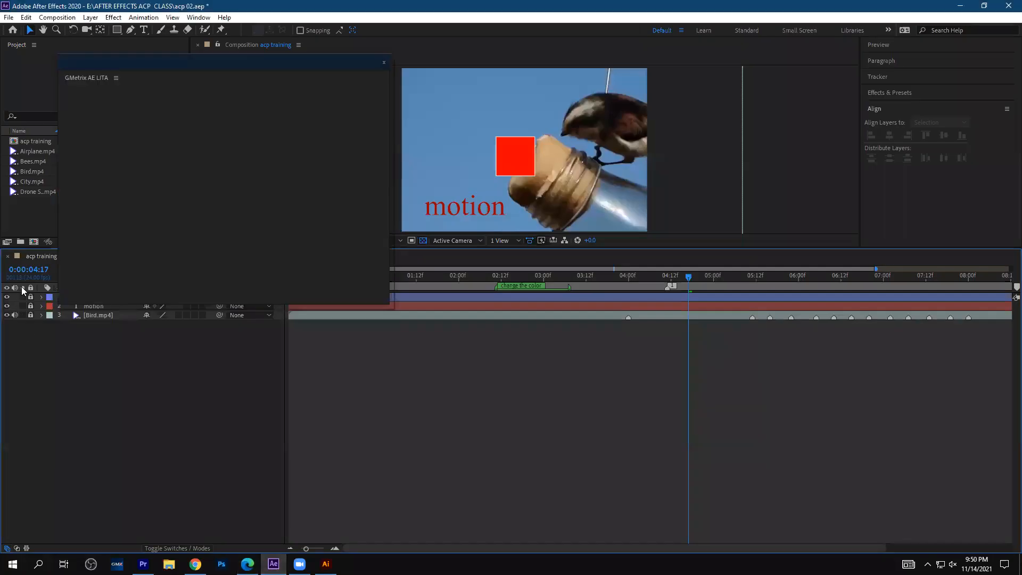
click(22, 288)
click(22, 297)
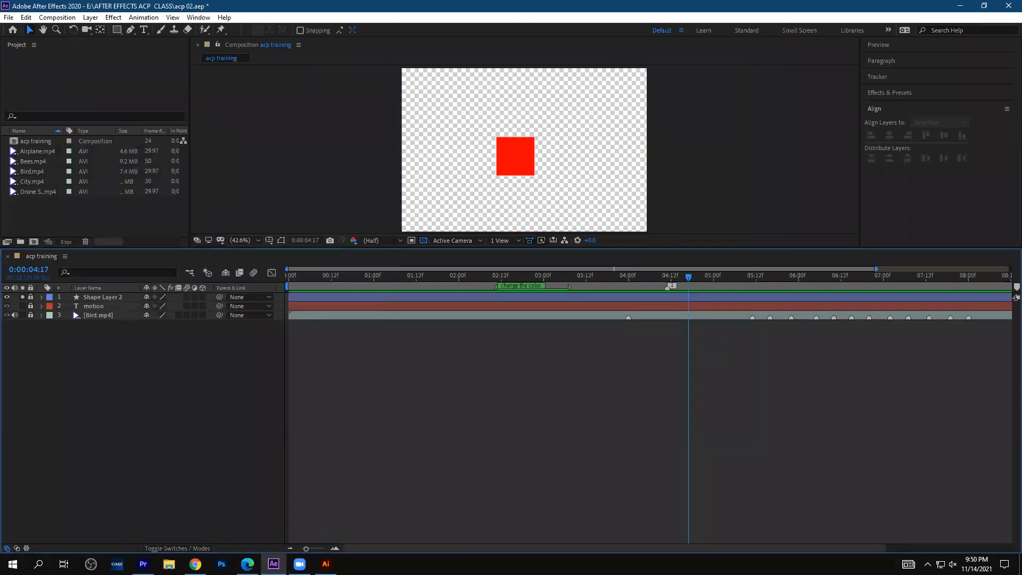
- Switch to Premiere Pro and solo audio track A1 in the Lake Long Shot sequence
click(143, 563)
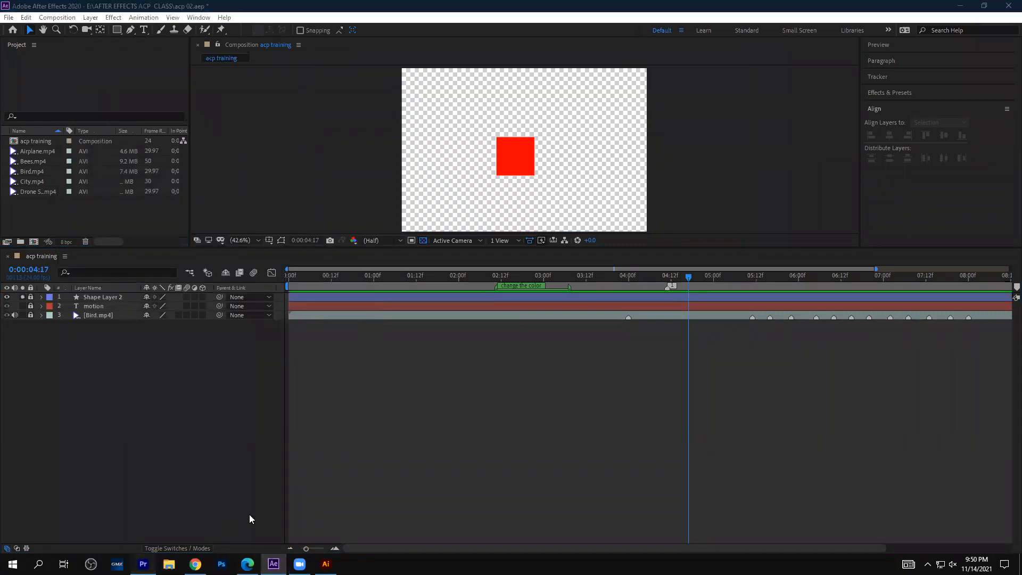
click(452, 471)
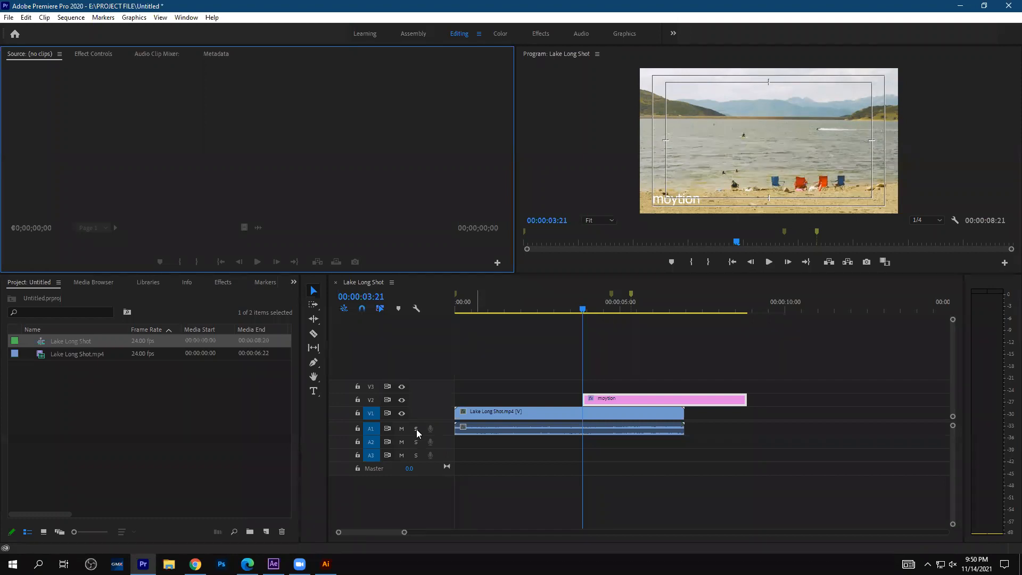
click(416, 429)
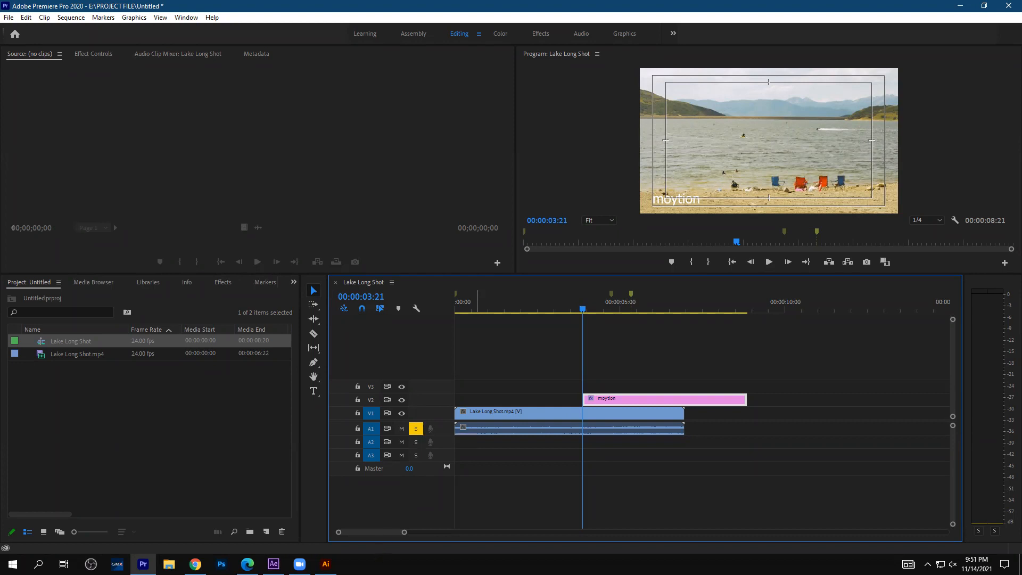
- Return to After Effects, enlarge the composition preview, and draw a small red star above and to the right of the square
mouse_move(326, 563)
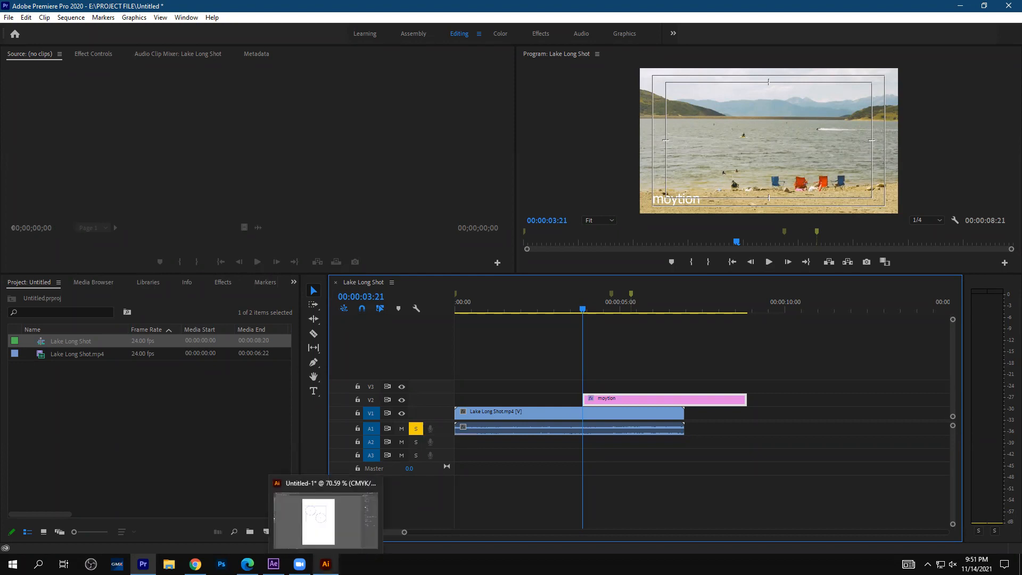
click(274, 564)
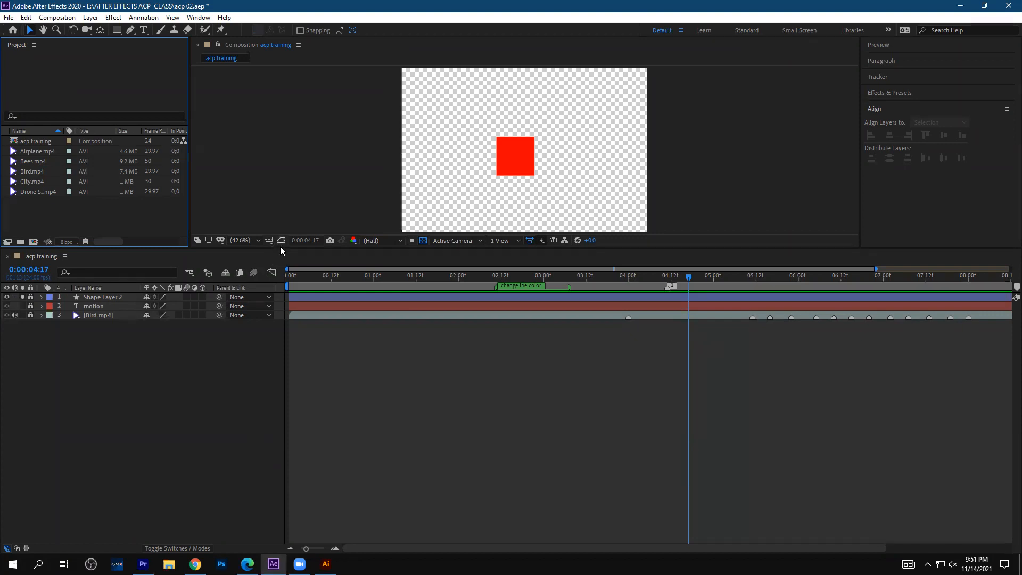
drag(281, 246, 277, 296)
click(154, 433)
click(117, 30)
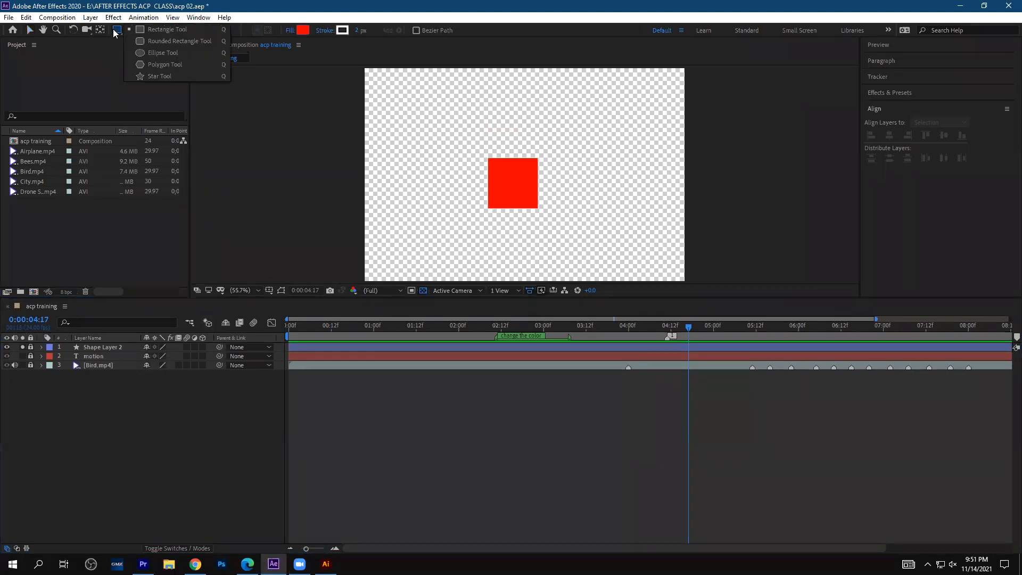
click(160, 77)
drag(396, 112, 597, 136)
click(29, 30)
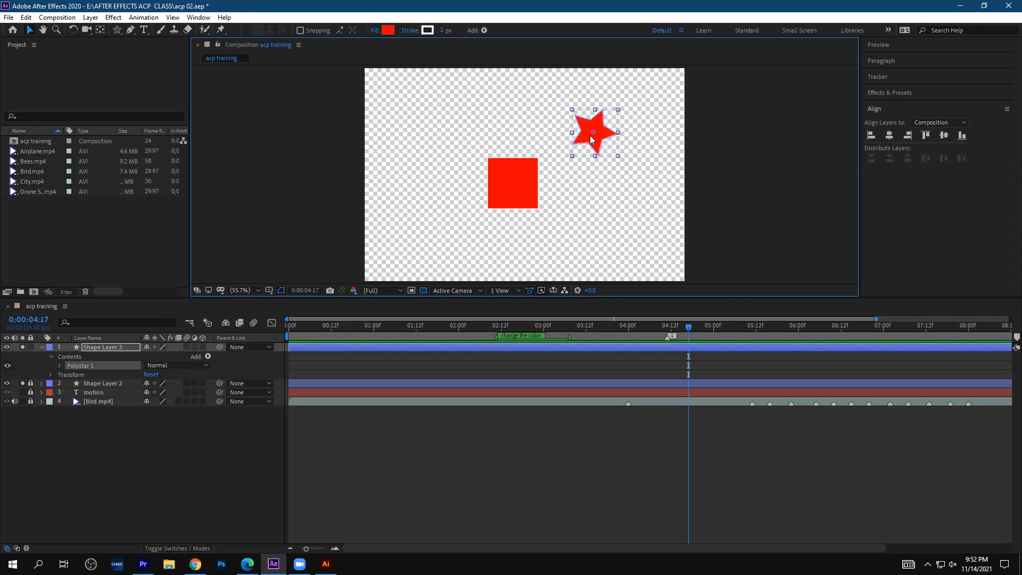
click(118, 449)
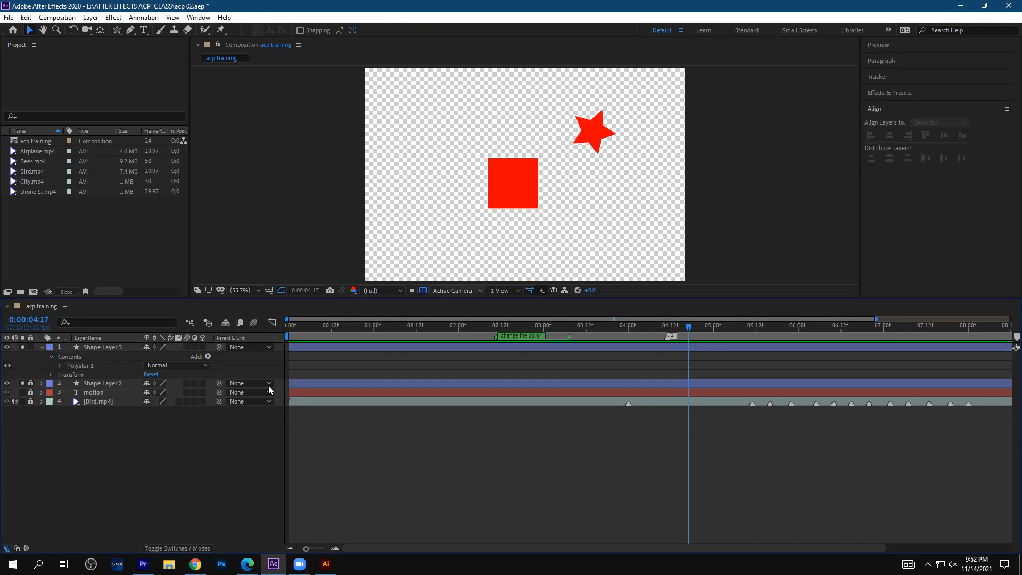
- Draw a red circle about the square's size to the left of the square with the Ellipse tool
drag(116, 33, 139, 60)
click(437, 158)
drag(437, 158, 468, 187)
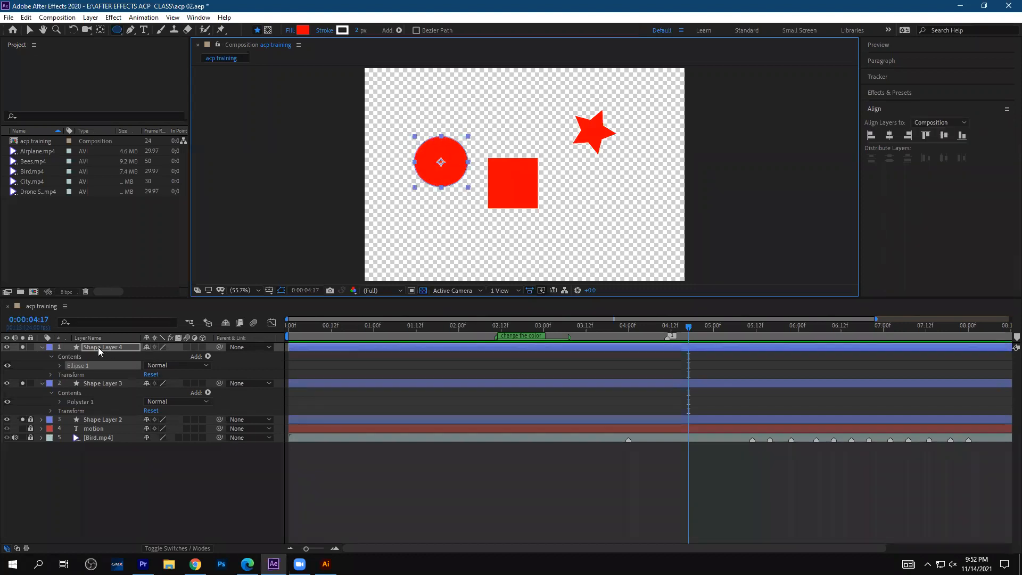
- Add an empty text layer below the star and leave all layers deselected
click(142, 30)
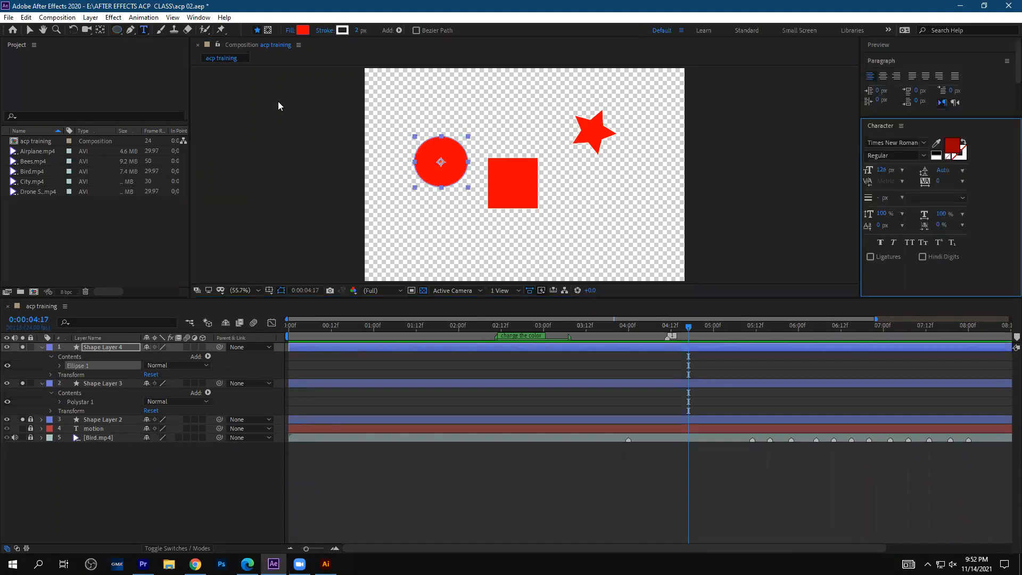
click(587, 219)
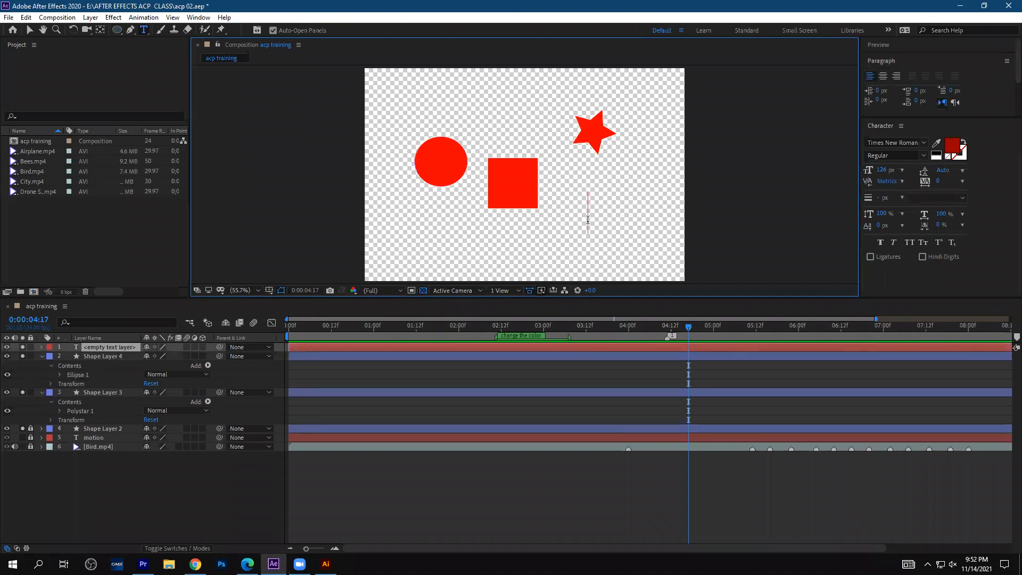
click(94, 359)
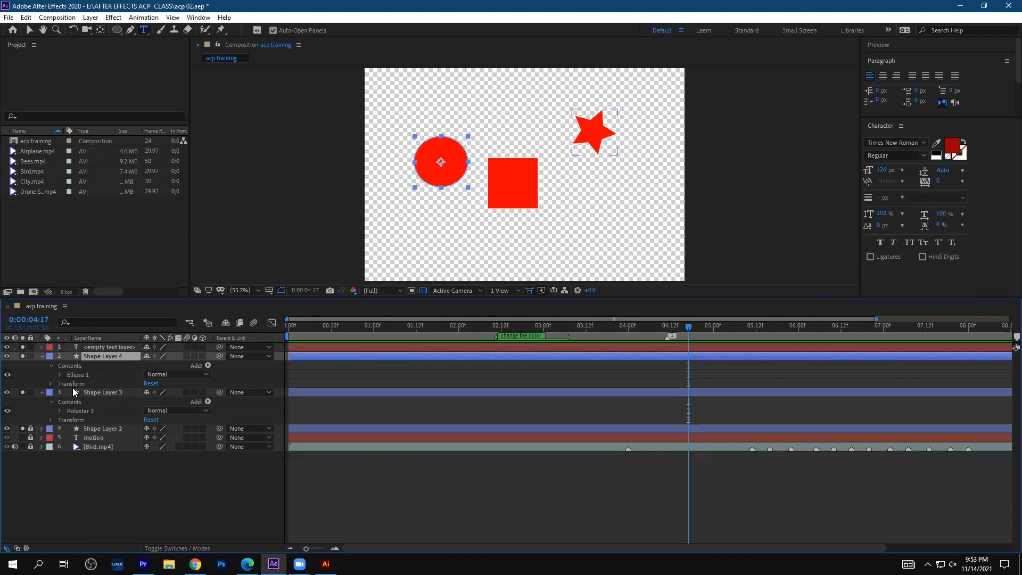
click(86, 465)
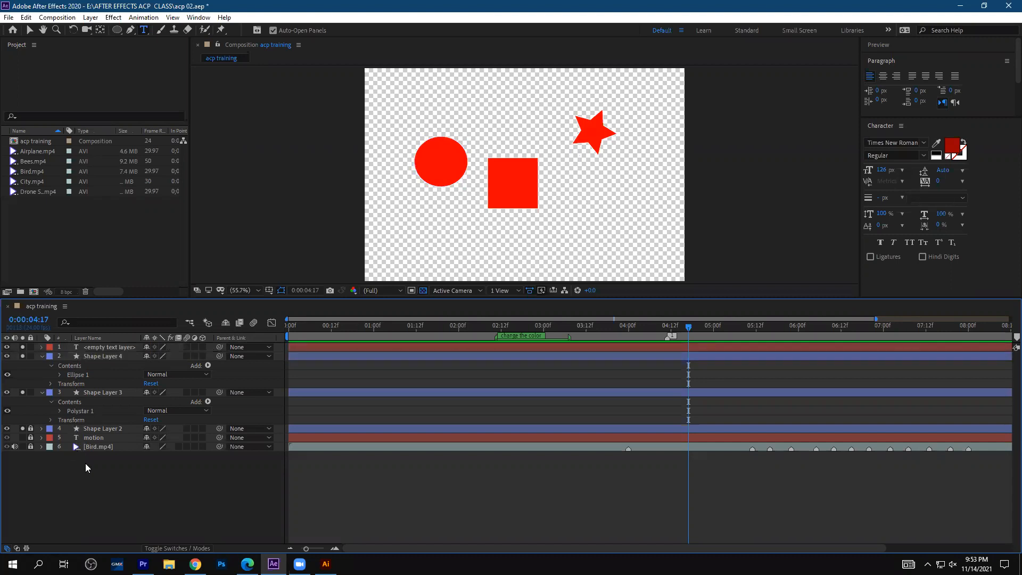
- Unlock the Bird.mp4 layer and try selecting layers together and one at a time, ending on Shape Layer 3
click(94, 449)
drag(170, 477, 119, 346)
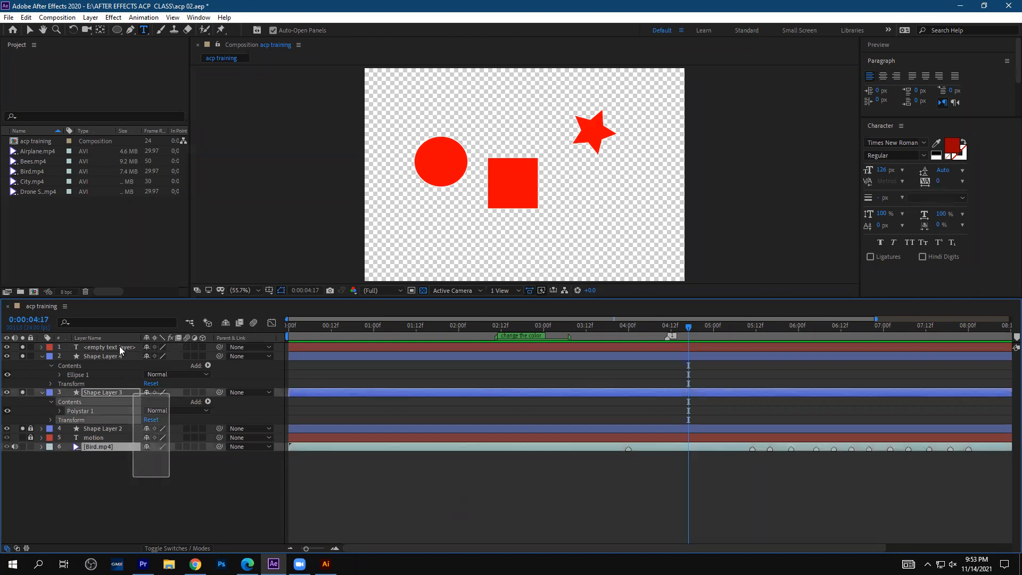
click(133, 489)
click(98, 356)
click(105, 393)
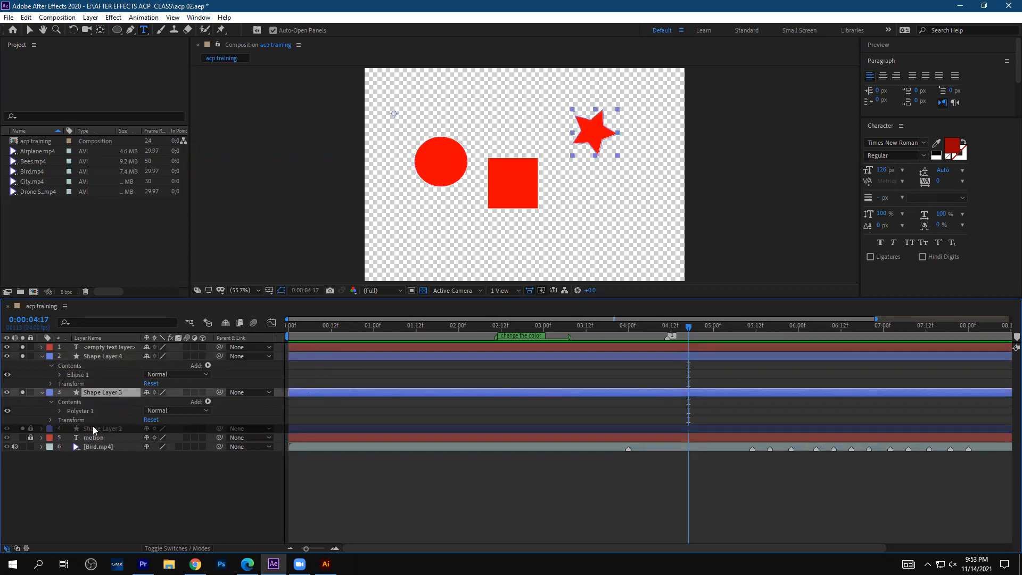
- Unlock Shape Layer 2, select it to test the lock, and leave all layers deselected
click(30, 429)
click(327, 426)
click(127, 348)
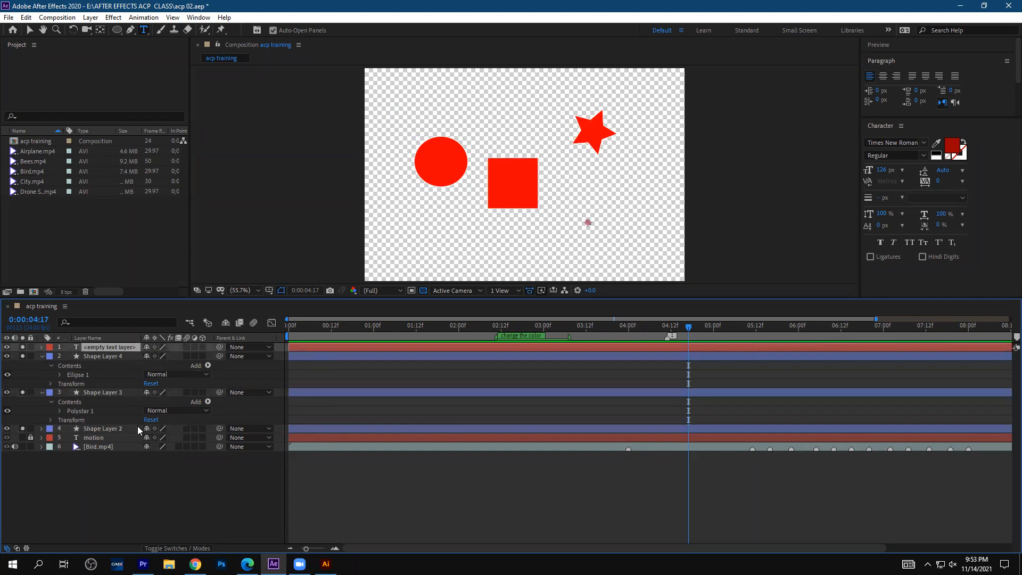
click(137, 429)
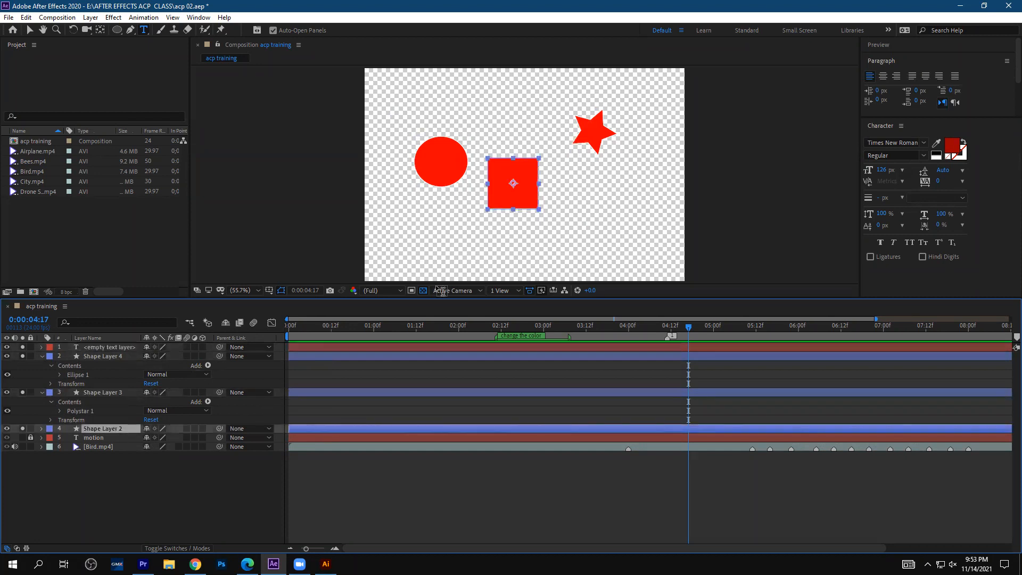
click(388, 400)
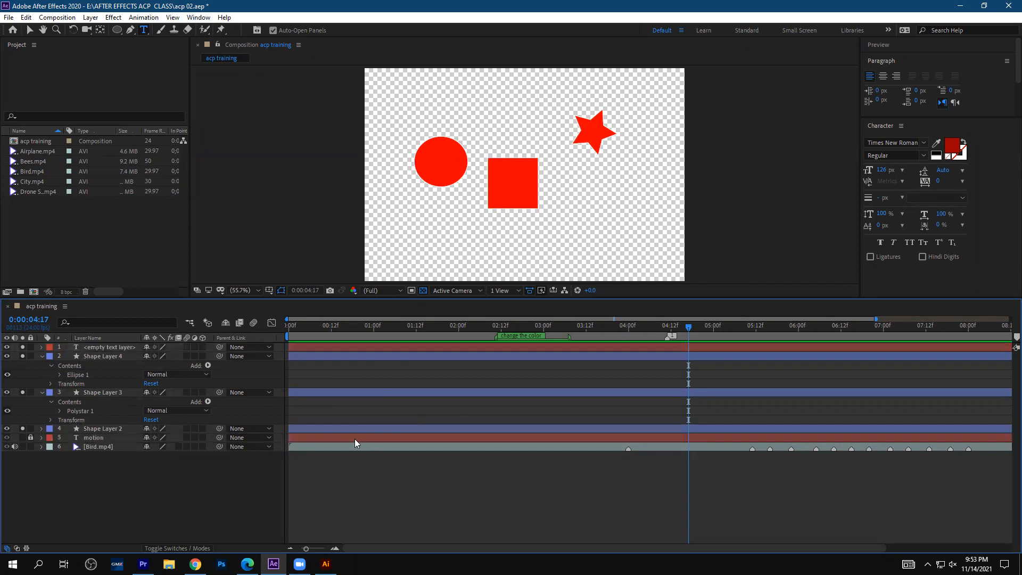
- Unlock the motion text layer, select it together with the empty text layer, and then select only Bird.mp4
click(337, 437)
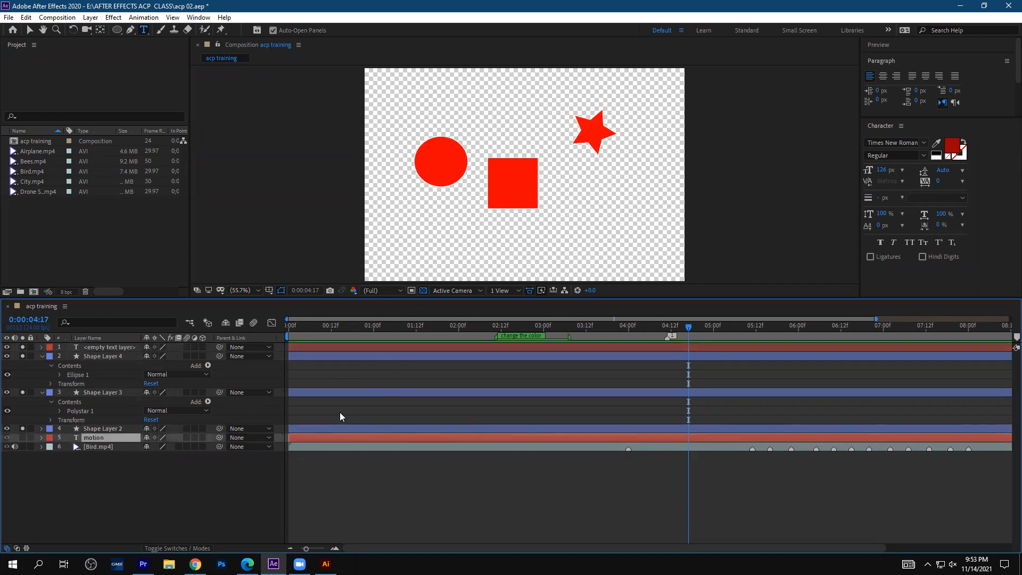
ctrl+click(354, 346)
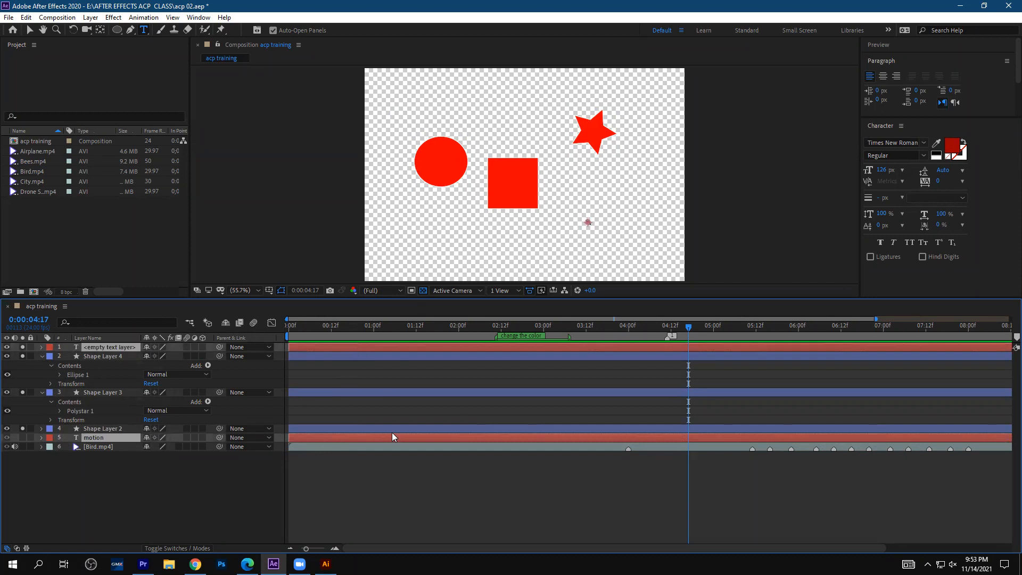
click(148, 474)
click(350, 447)
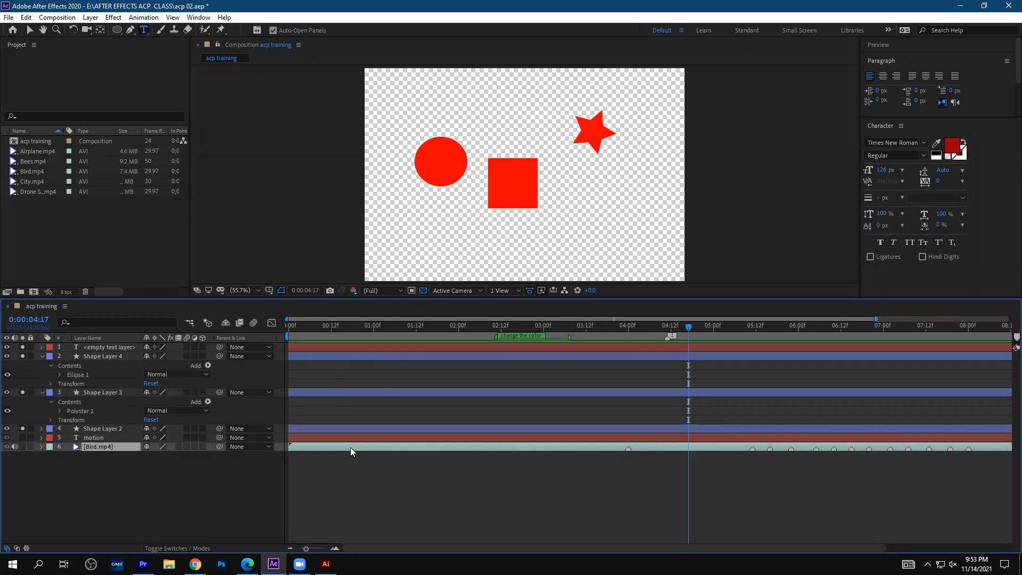
- Turn off solo for the empty text layer and Shape Layers 2, 3 and 4
click(22, 392)
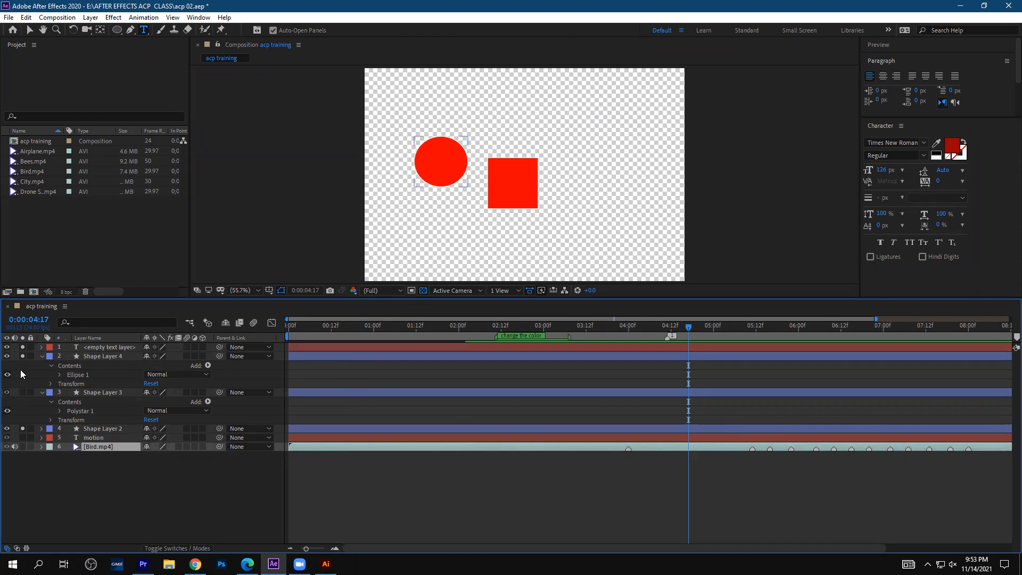
click(21, 364)
click(22, 347)
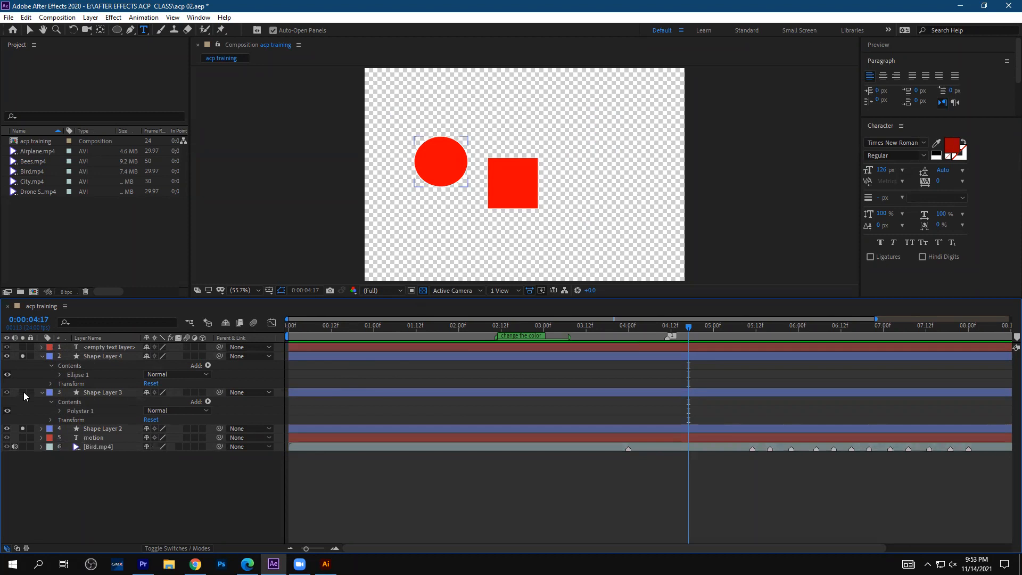
click(22, 356)
click(23, 429)
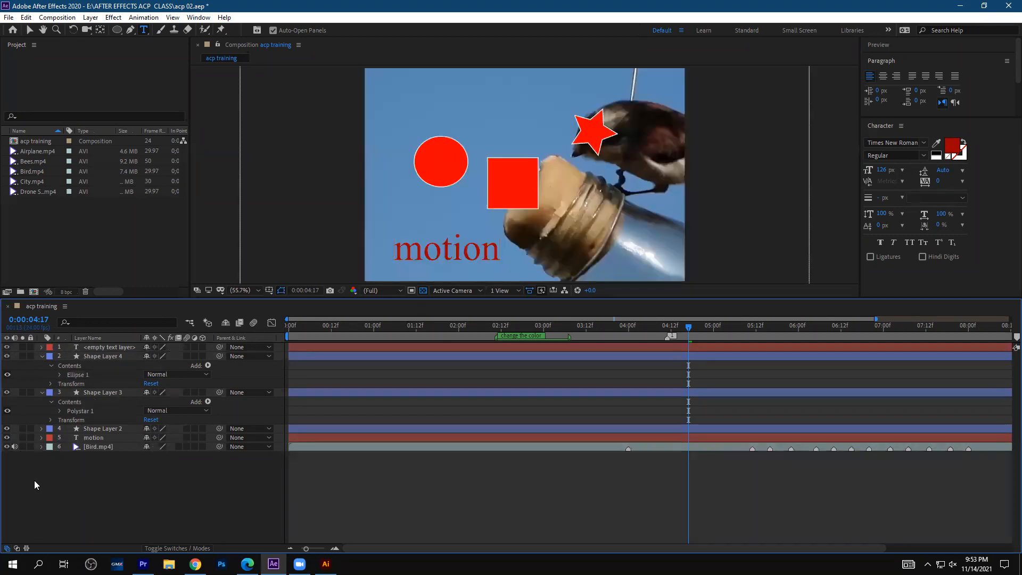
- Move the star to just above the circle and square, centre its anchor point, and deselect it
click(29, 30)
click(590, 140)
drag(590, 139, 488, 121)
key(ctrl+alt+Home)
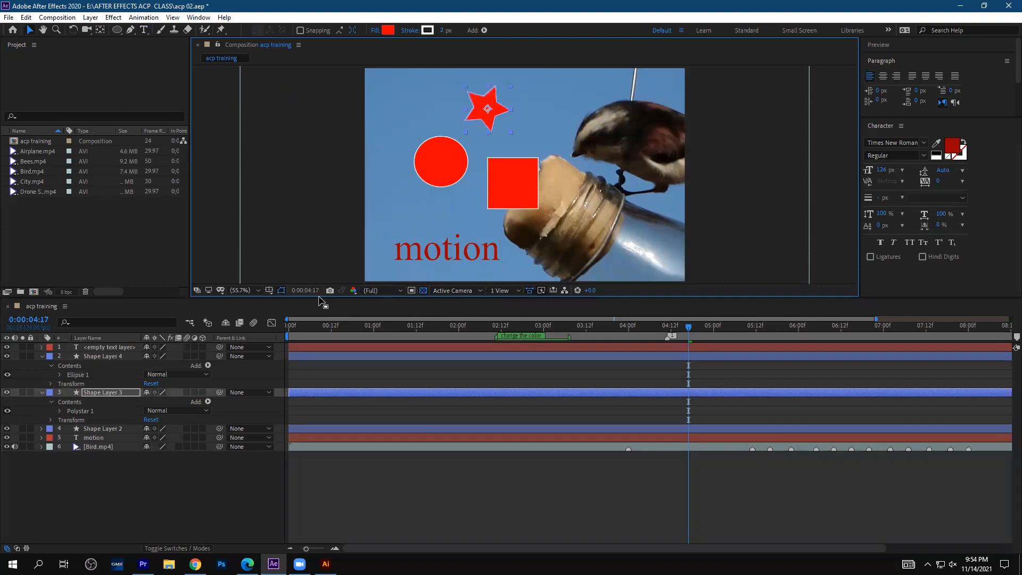
click(499, 375)
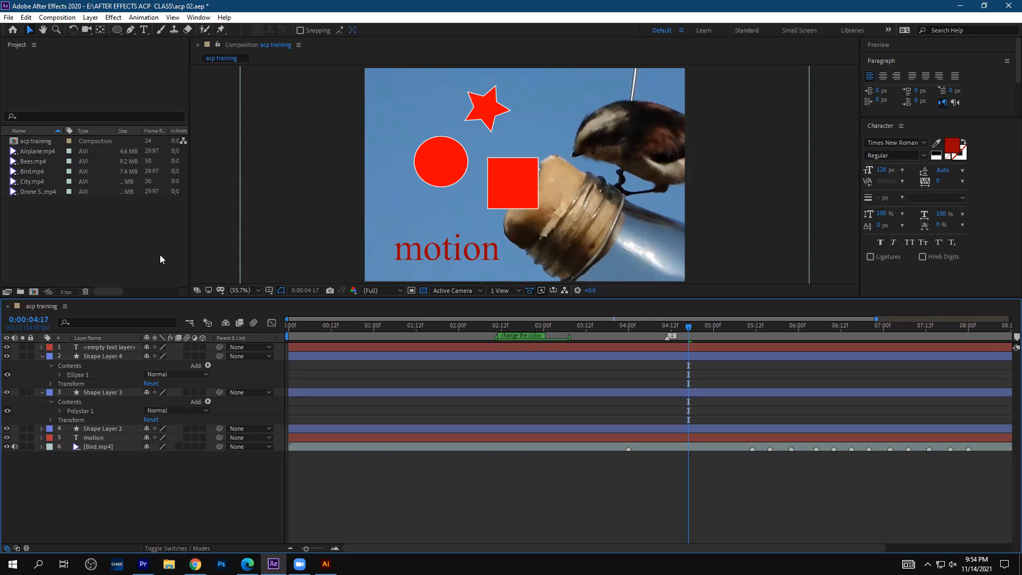
- Maximize and restore the timeline, enlarge it against the composition preview, and leave all layers deselected
key(grave)
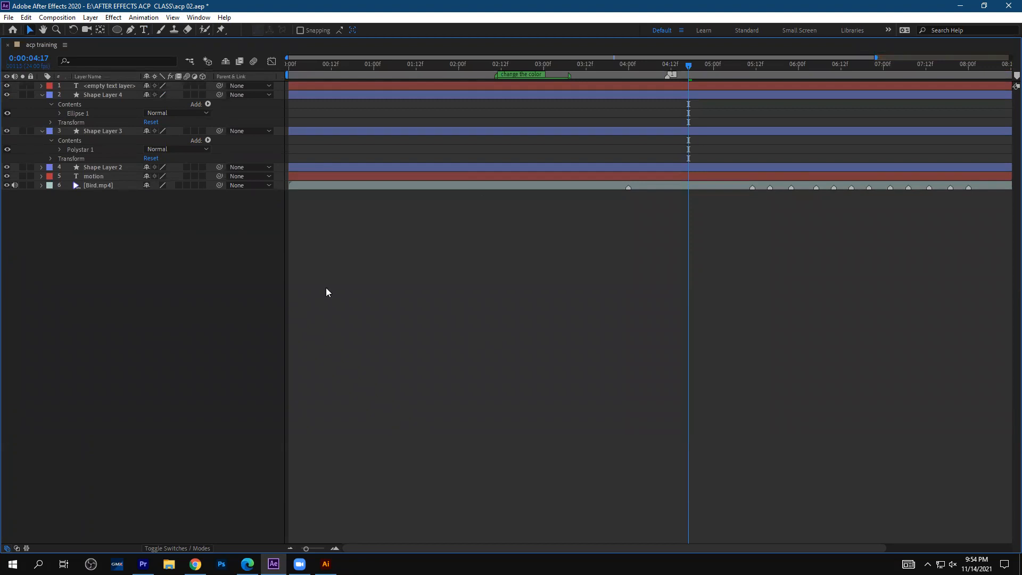
key(grave)
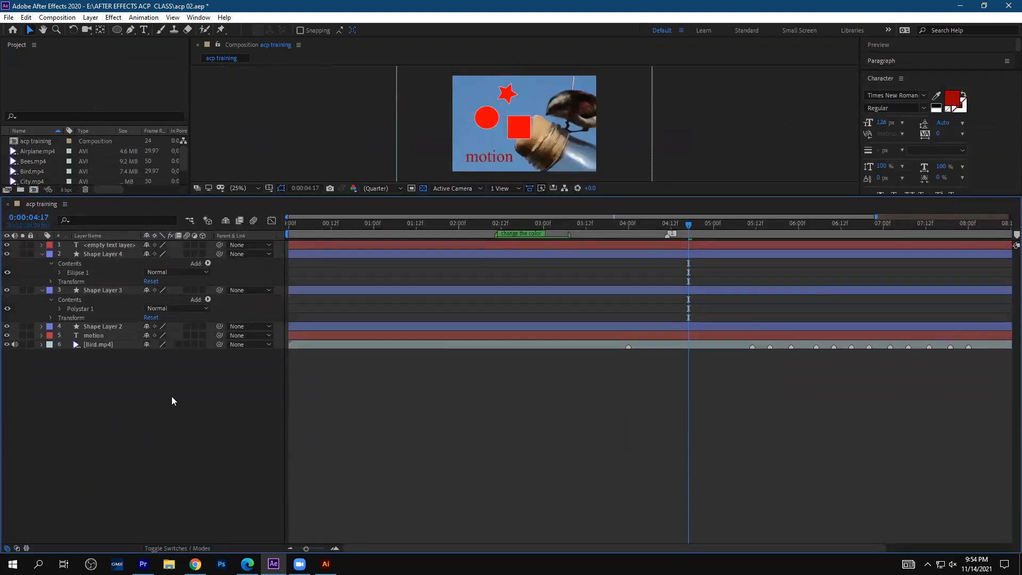
click(369, 291)
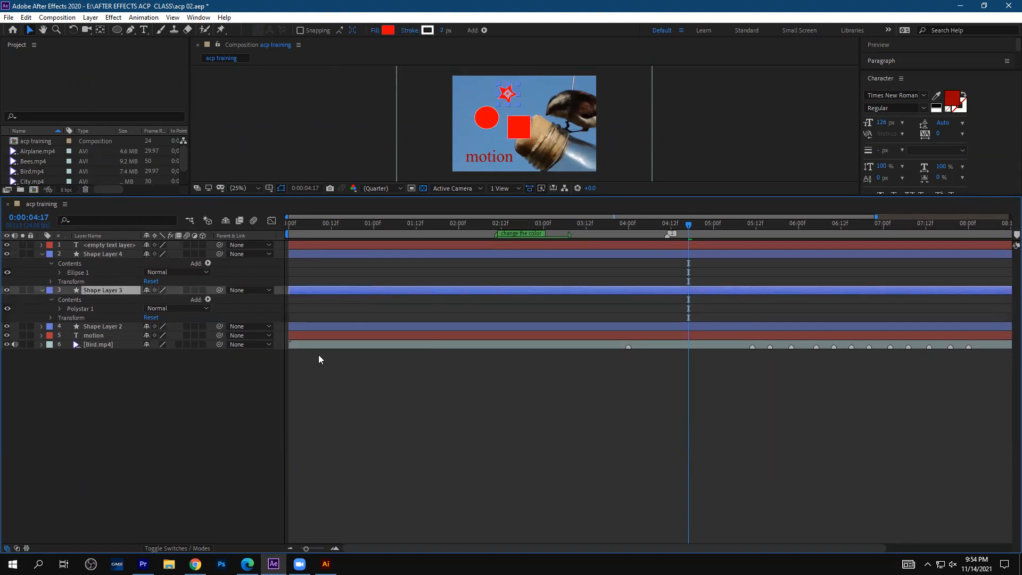
click(70, 404)
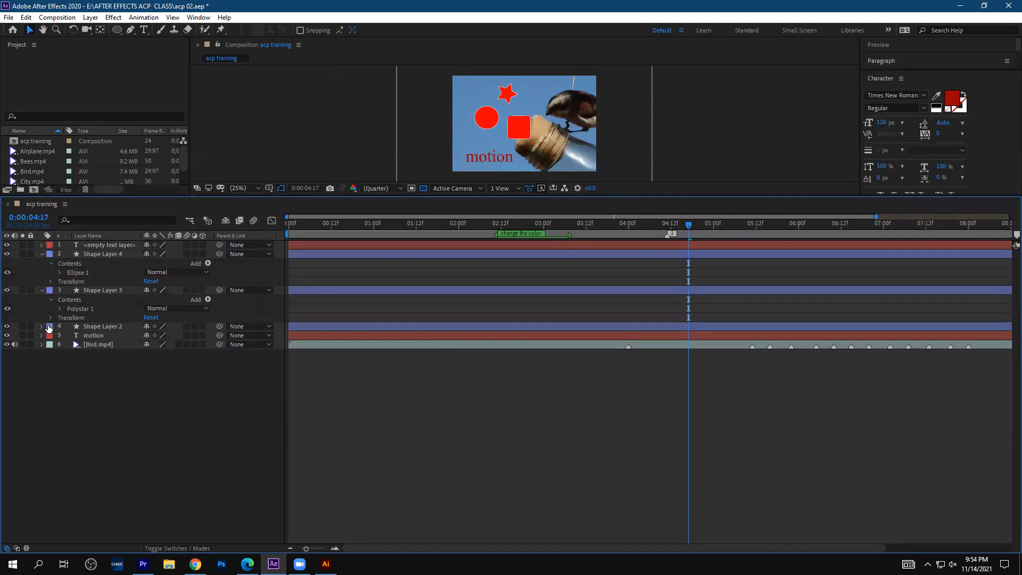
- Try a red label colour on Shape Layer 2, set it to Brown, and select all layers at once
click(48, 328)
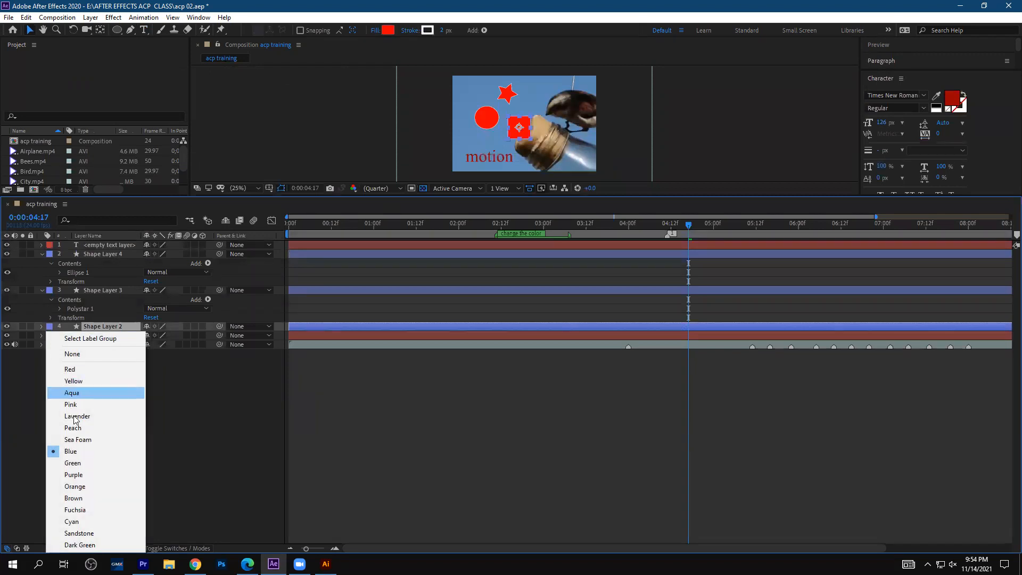
click(77, 371)
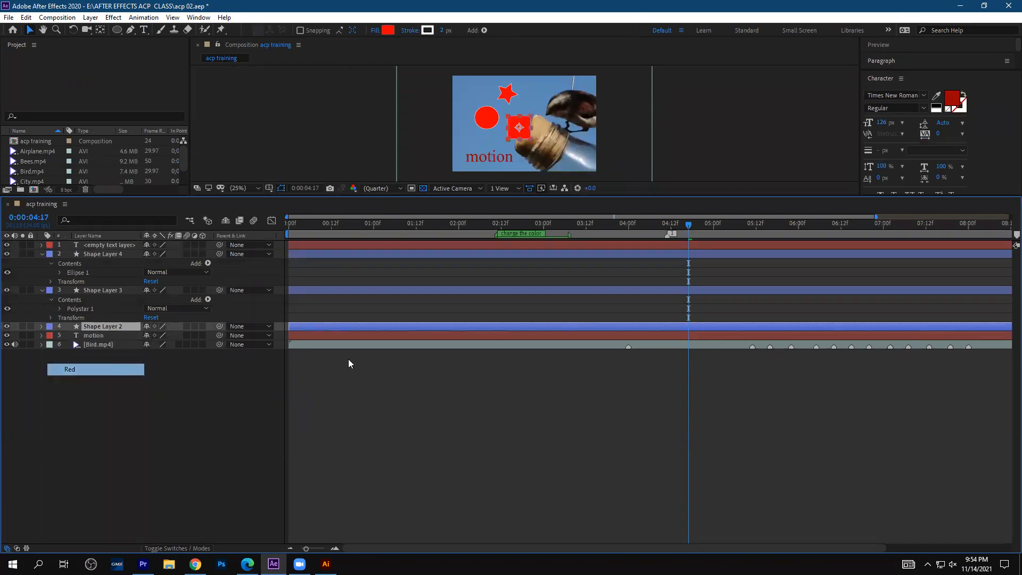
click(46, 329)
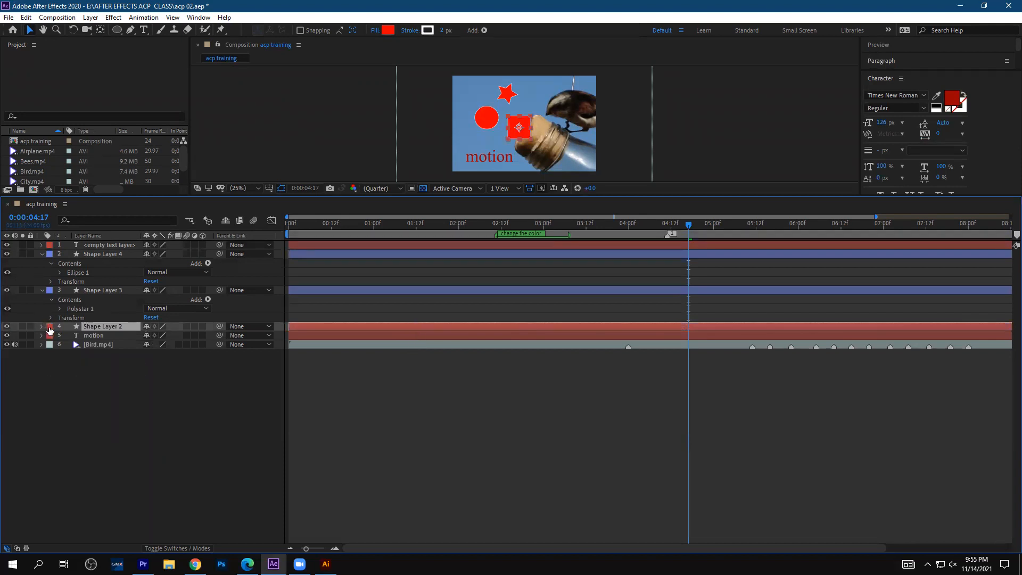
click(114, 498)
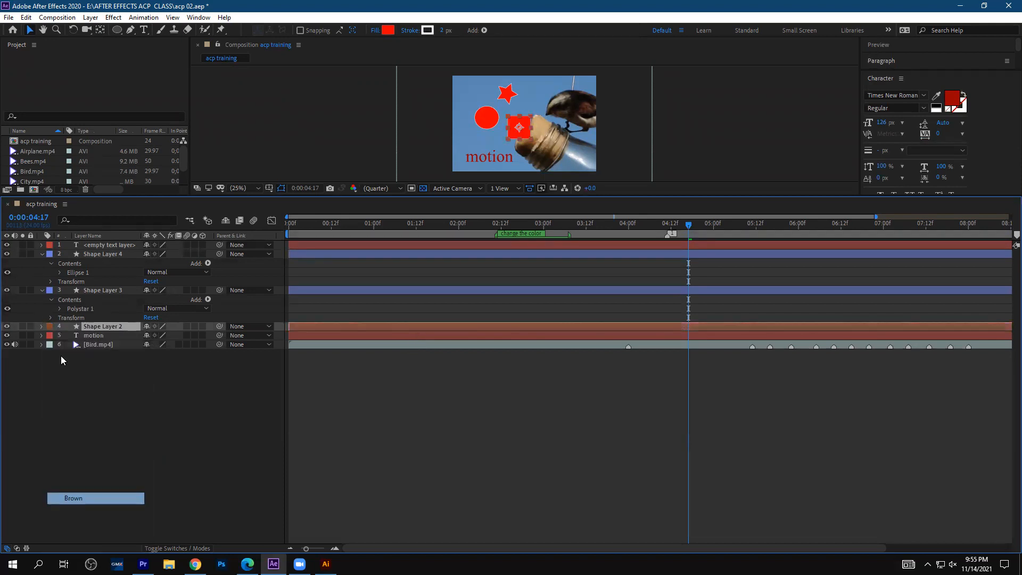
mouse_move(105, 382)
mouse_down()
mouse_move(107, 246)
mouse_move(172, 407)
mouse_up()
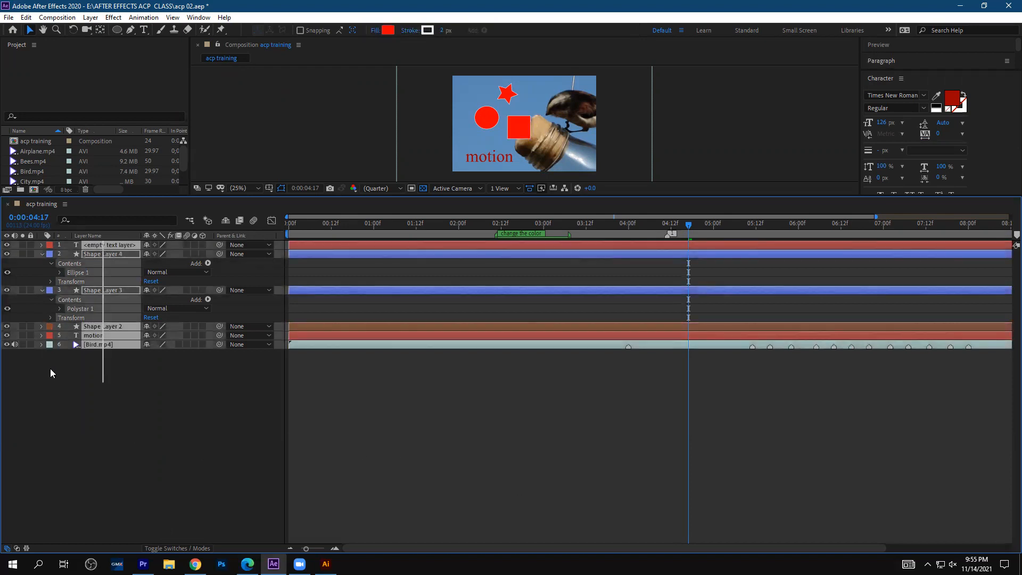
- Switch to Premiere Pro, set the Lake Long Shot sequence's label colour to Rose, and deselect it
key(alt+Tab)
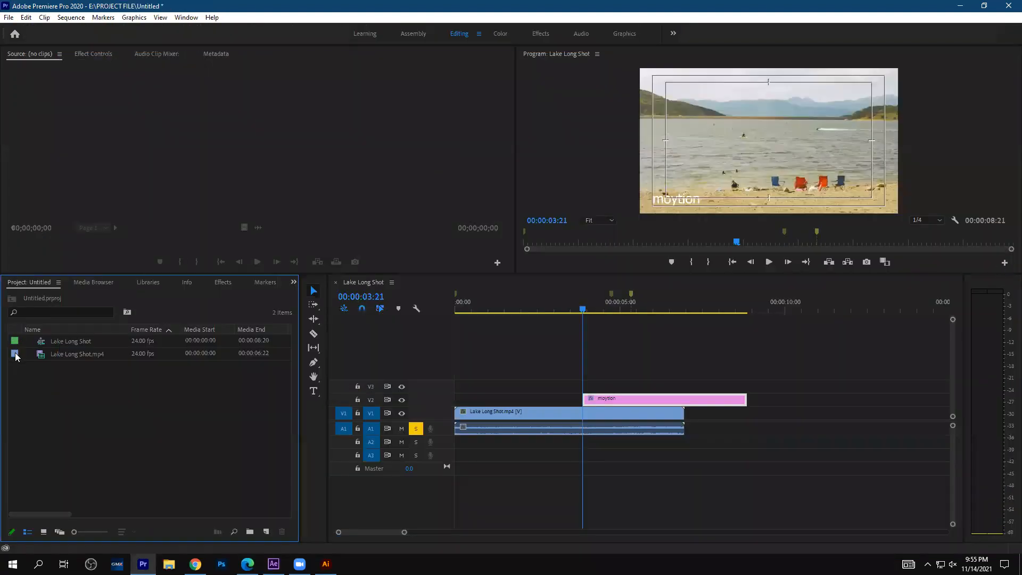
click(15, 343)
click(15, 354)
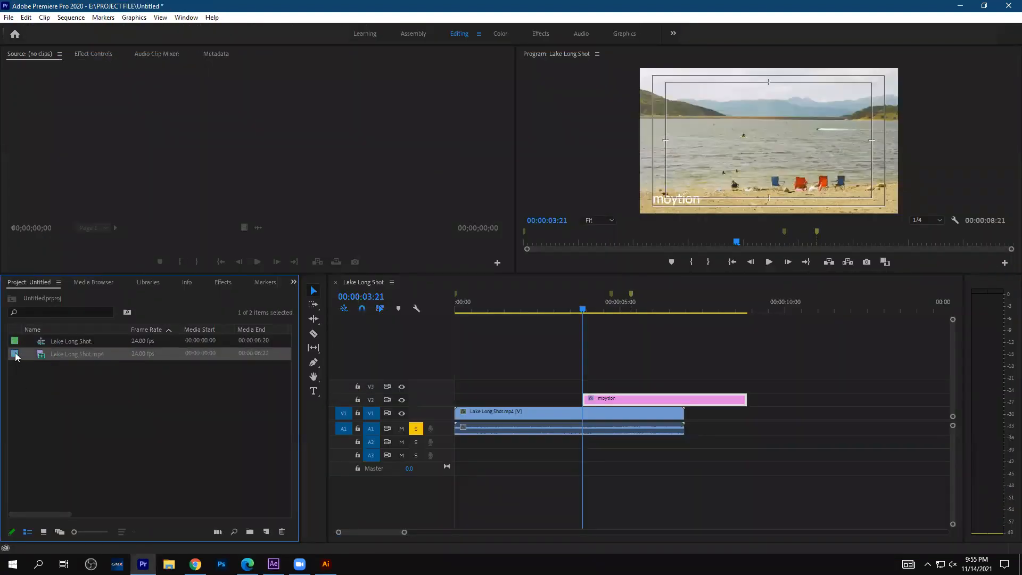
click(13, 341)
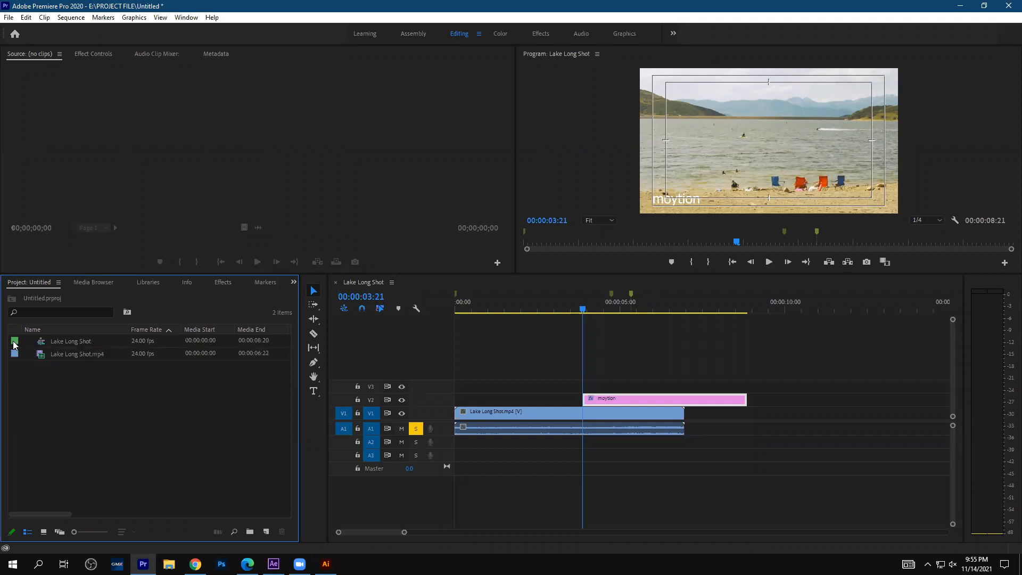
right_click(15, 345)
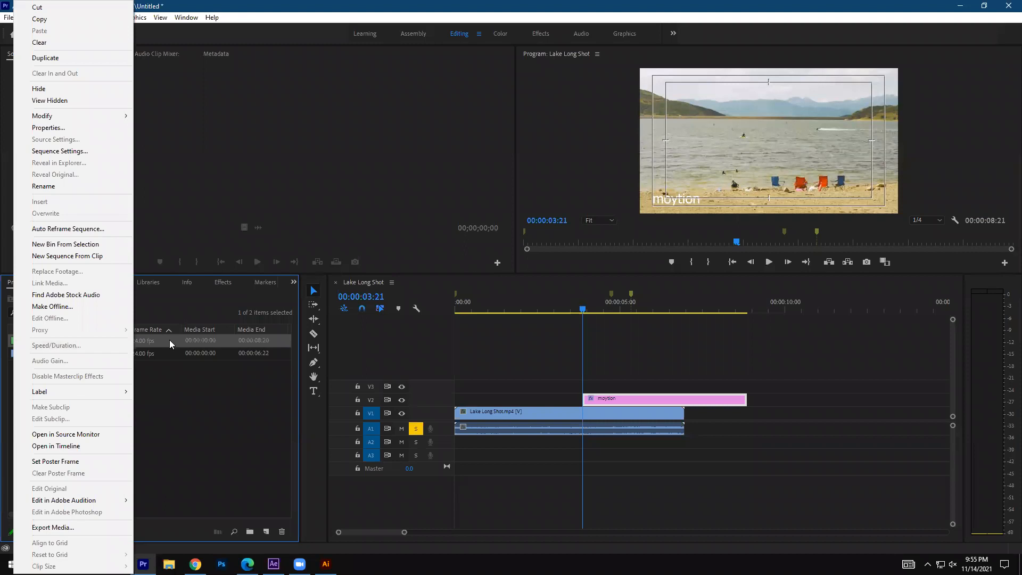
mouse_move(39, 391)
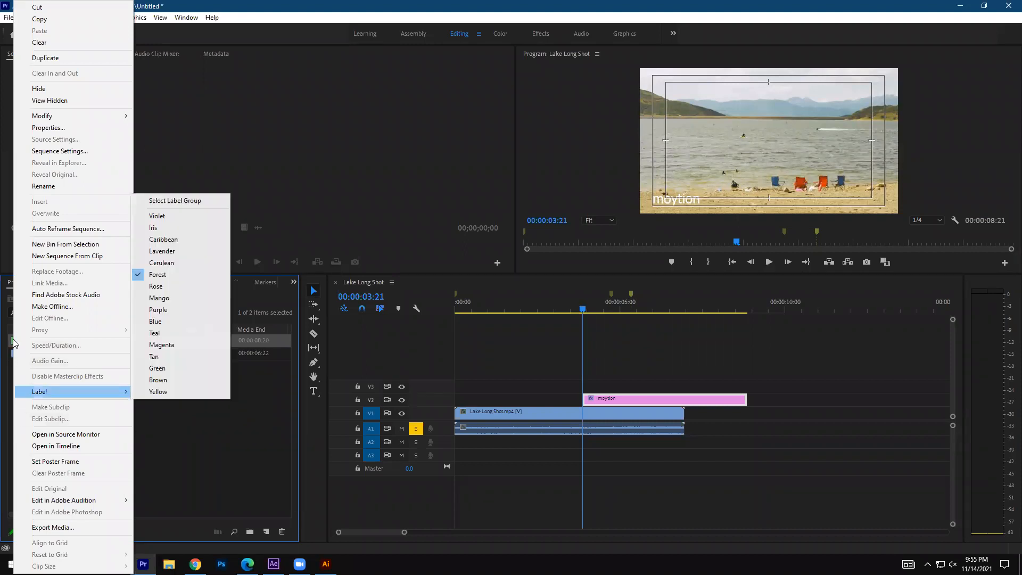
key(Return)
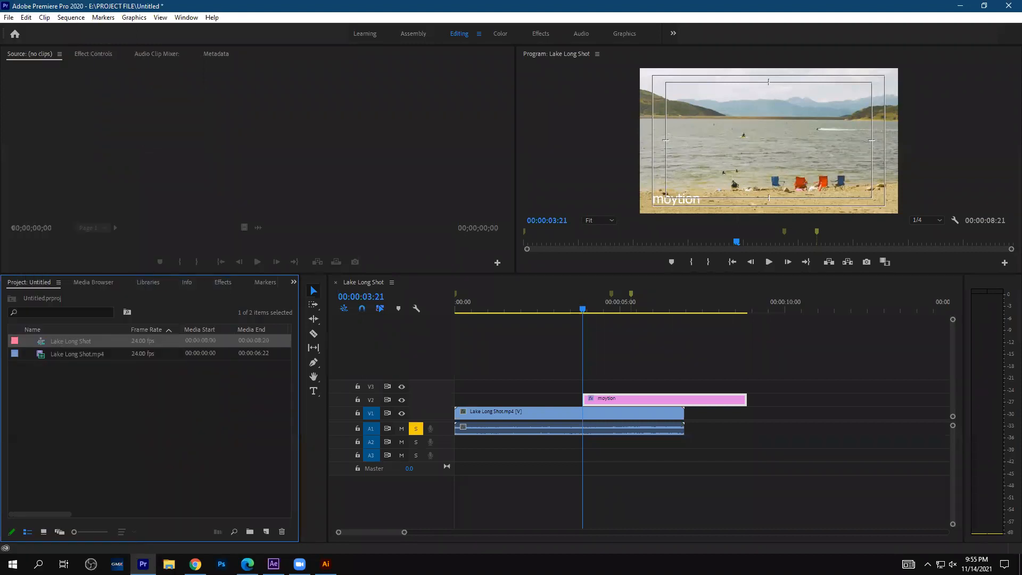
key(ctrl+shift+a)
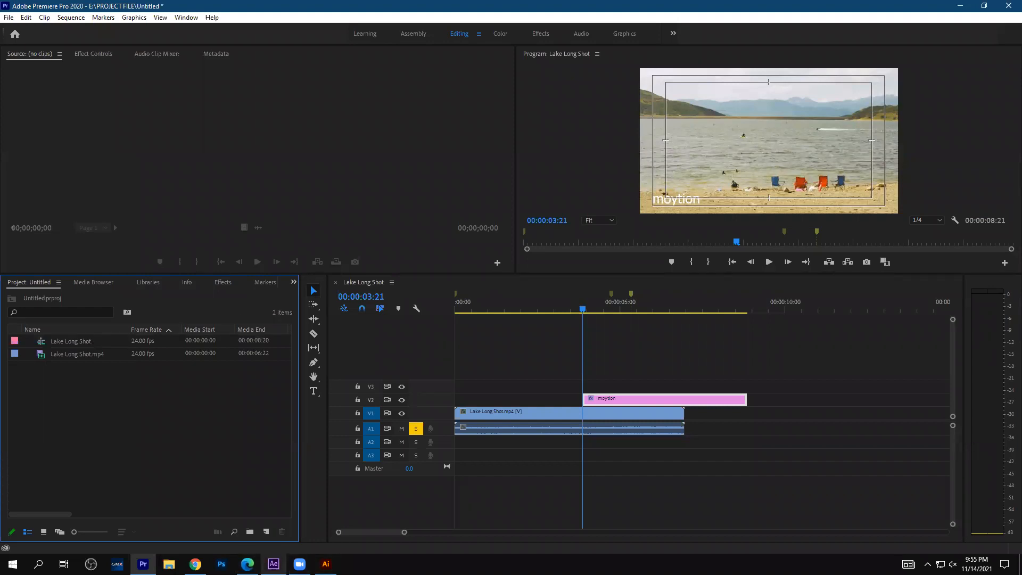
- Switch to After Effects, rename the empty text layer to fff, and deselect it
mouse_move(274, 564)
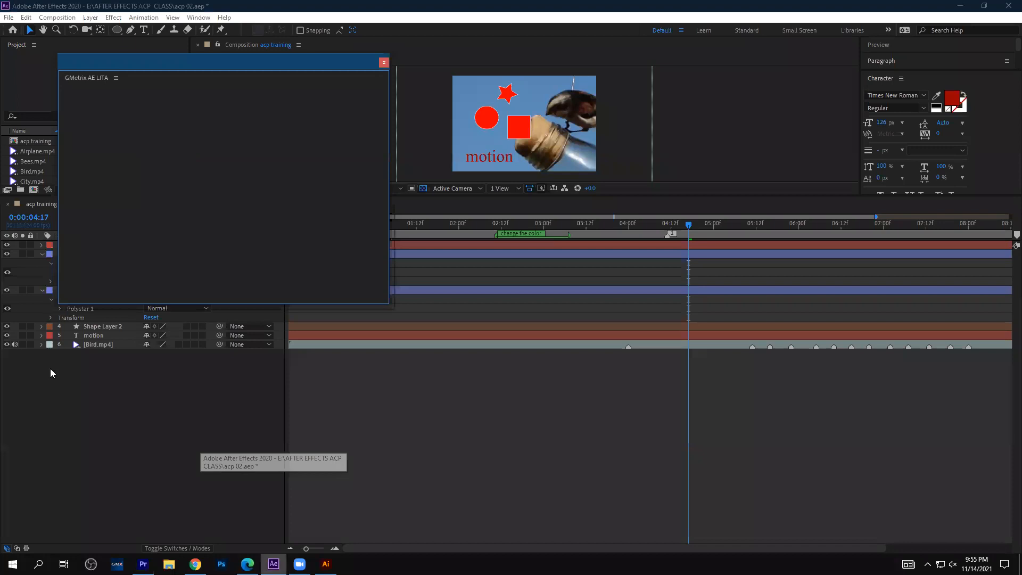
click(51, 371)
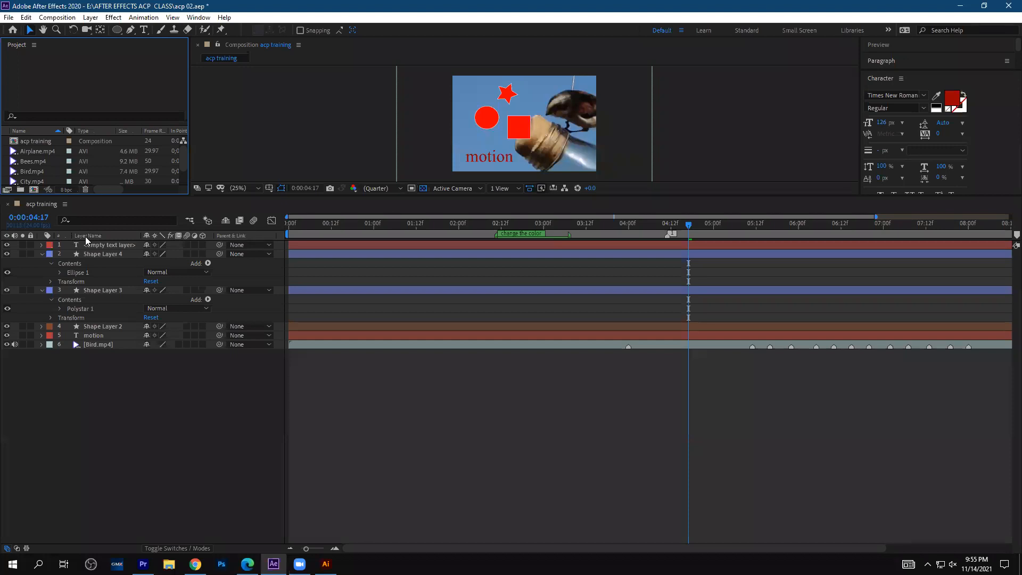
double_click(110, 245)
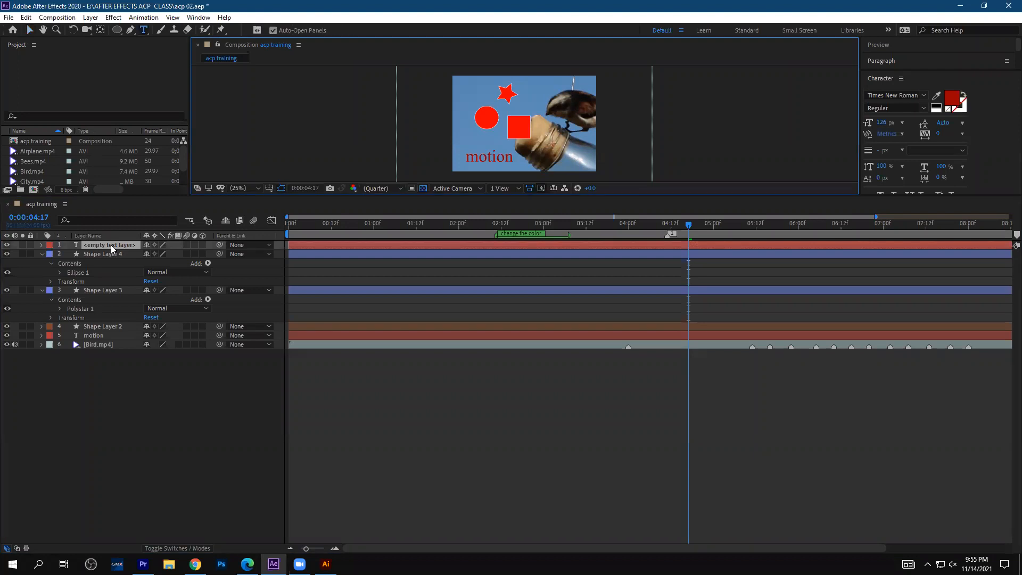
right_click(111, 245)
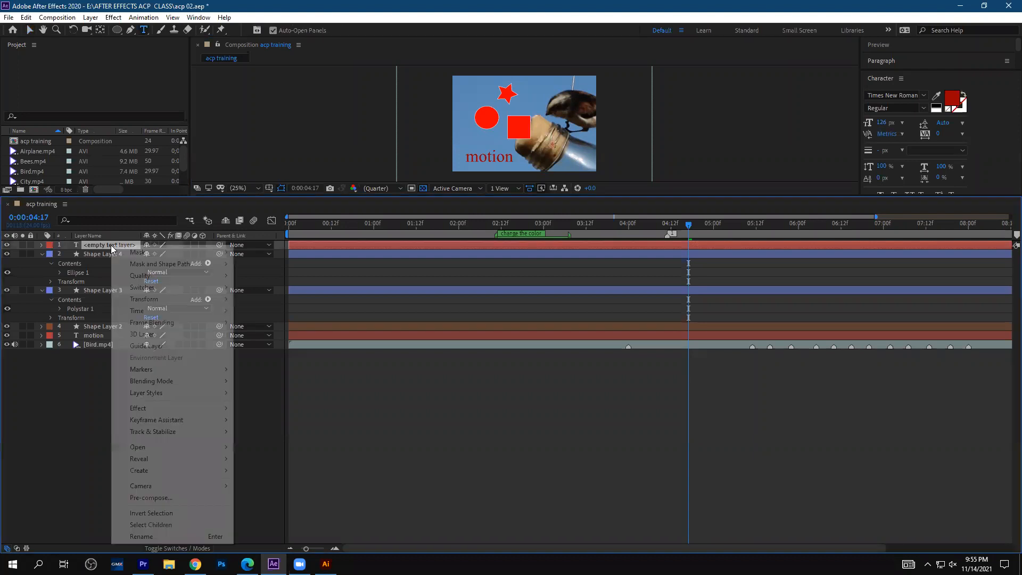
click(158, 536)
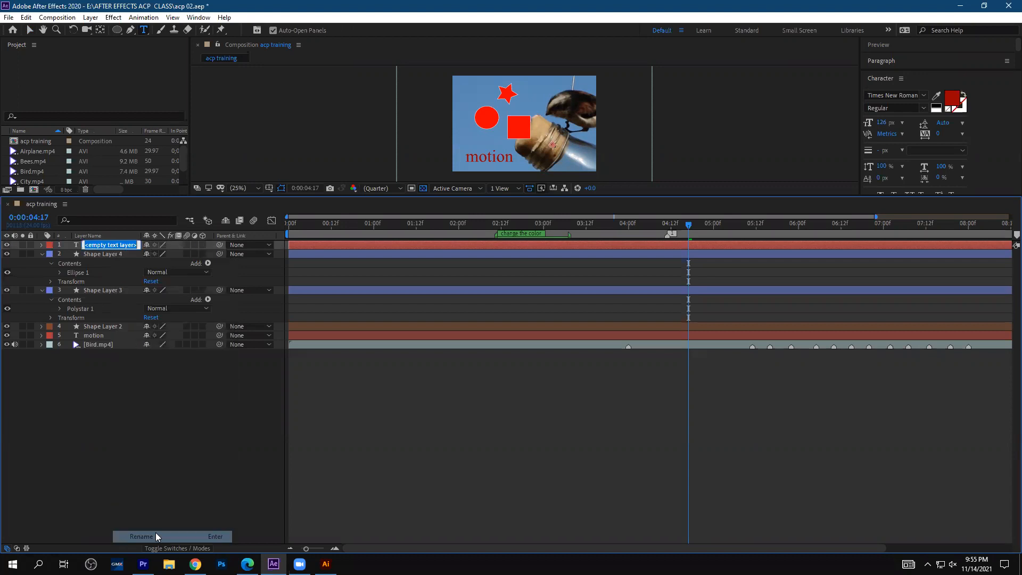
text(fff)
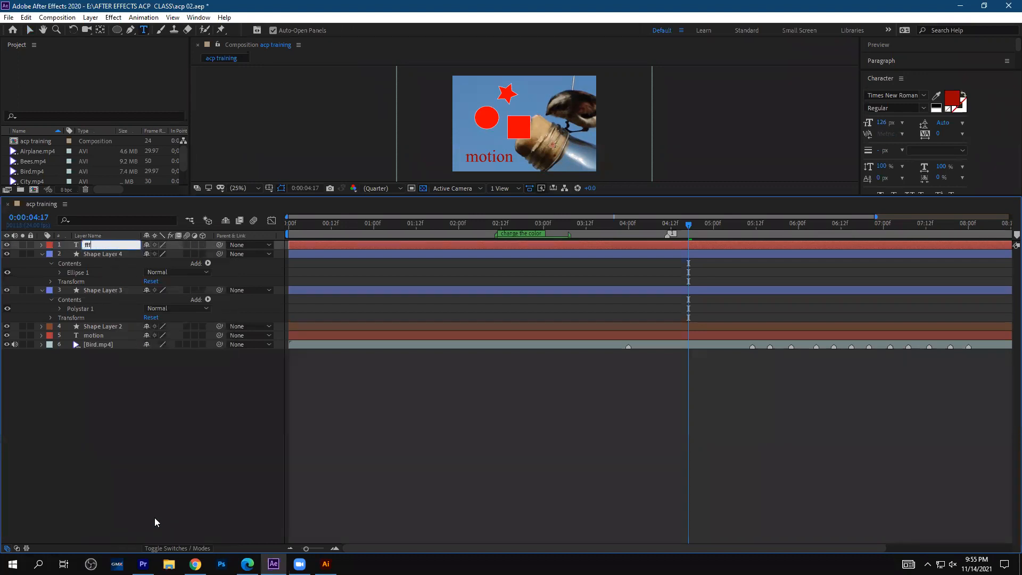
key(Return)
click(114, 379)
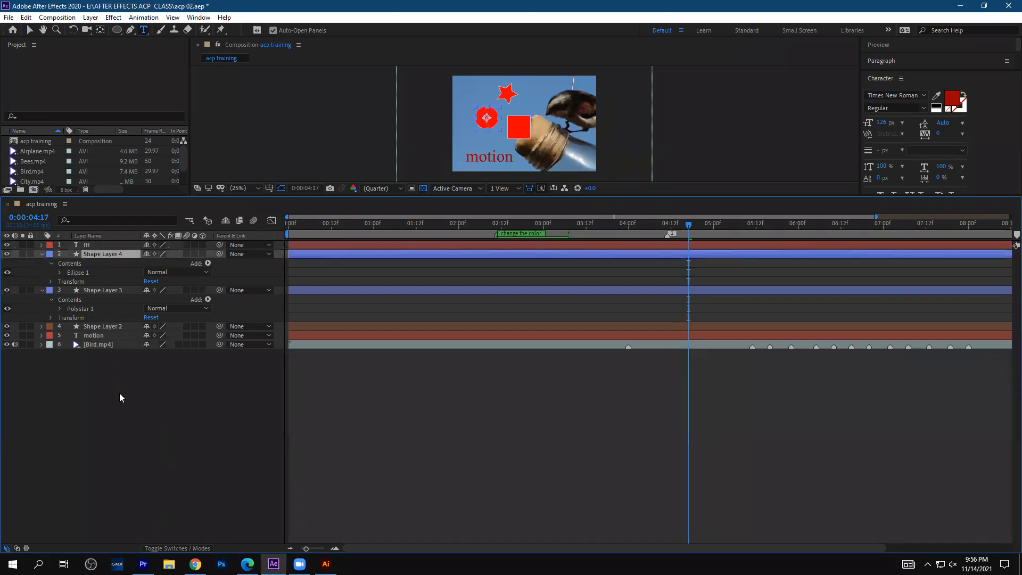
- Select and deselect Shape Layer 4 and Bird.mp4, and toggle the timeline columns between switches and modes and back
click(81, 253)
click(97, 379)
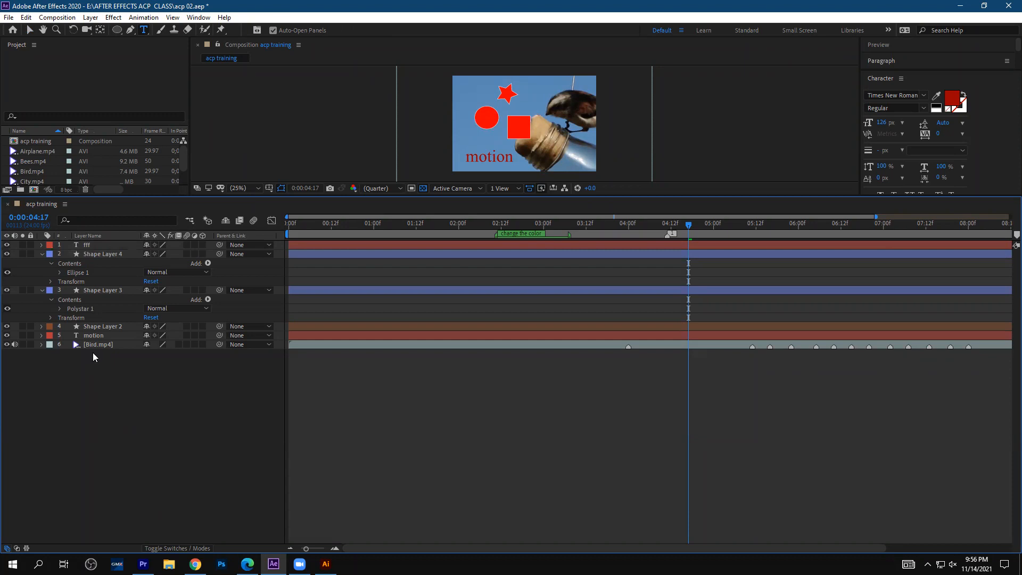
click(78, 344)
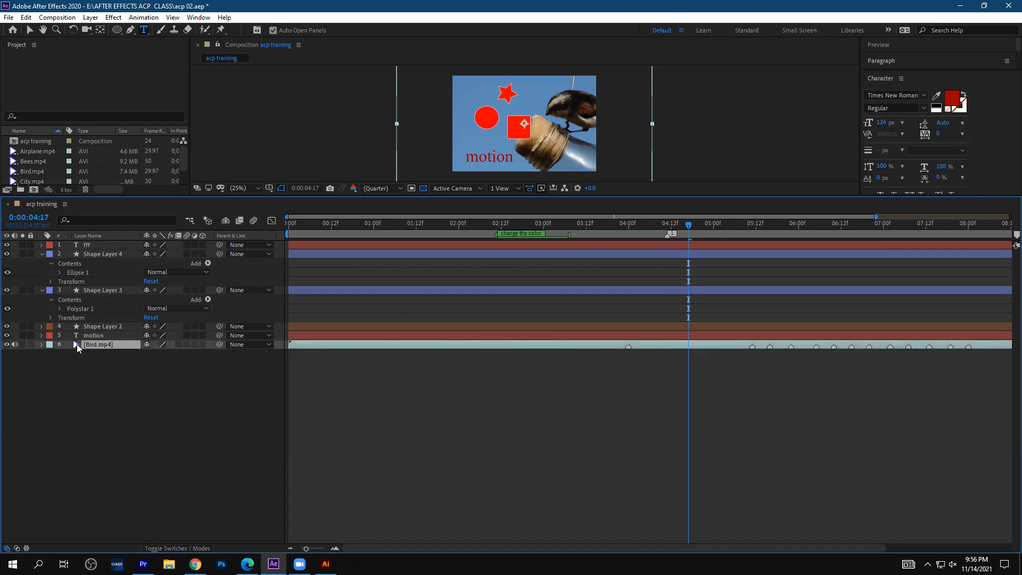
click(81, 472)
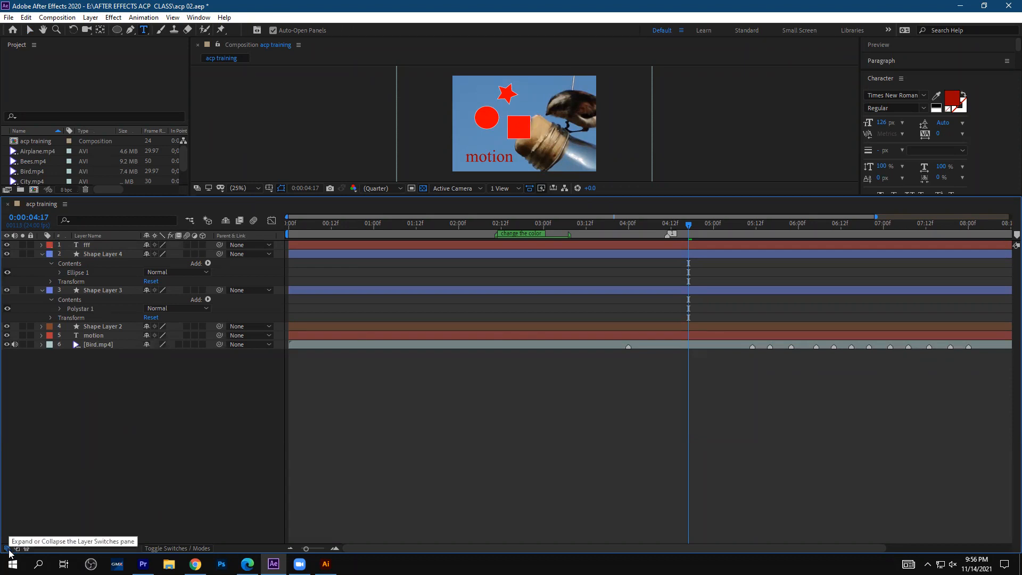
click(187, 549)
click(188, 549)
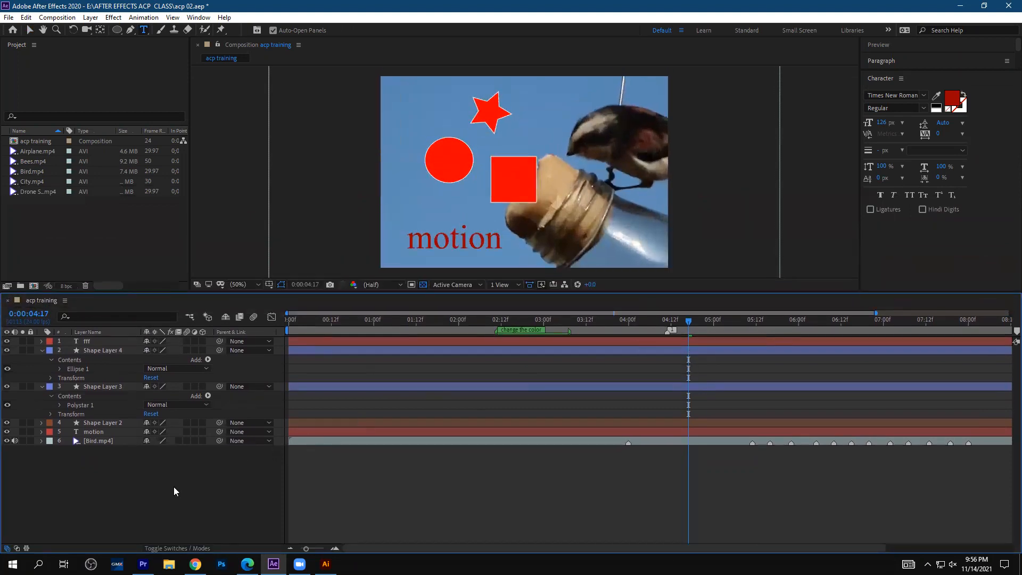
- Advance the acp training composition frame by frame to 0:00:05:01
key(Page_Down)
key(Page_Down)
key(Page_Down)
key(Page_Down)
key(Page_Down)
key(Page_Down)
key(Page_Down)
key(Page_Down)
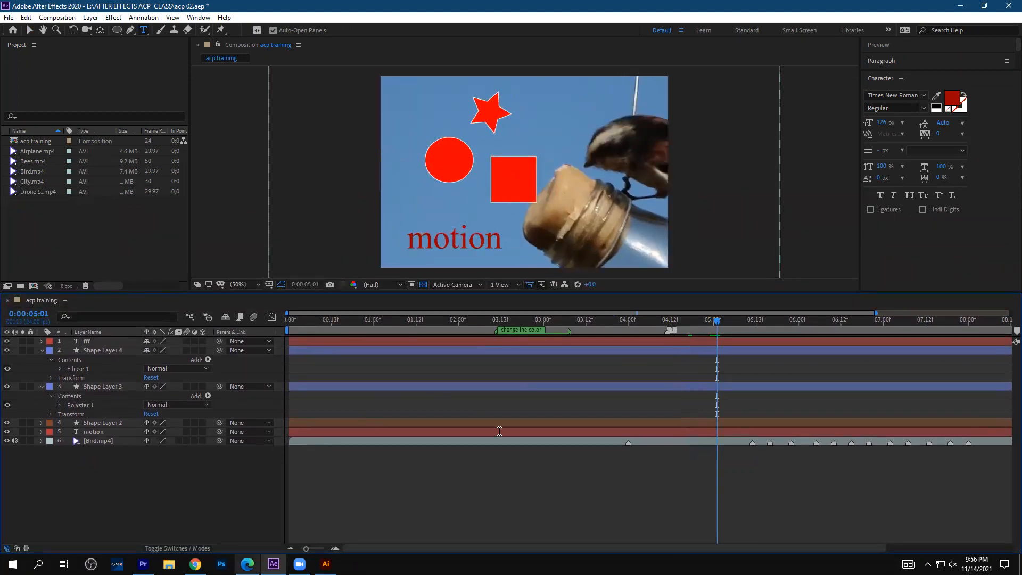
- Switch to the exam objectives PDF in Edge and read the guides and grids and 2.4 asset import sections
key(alt+Tab)
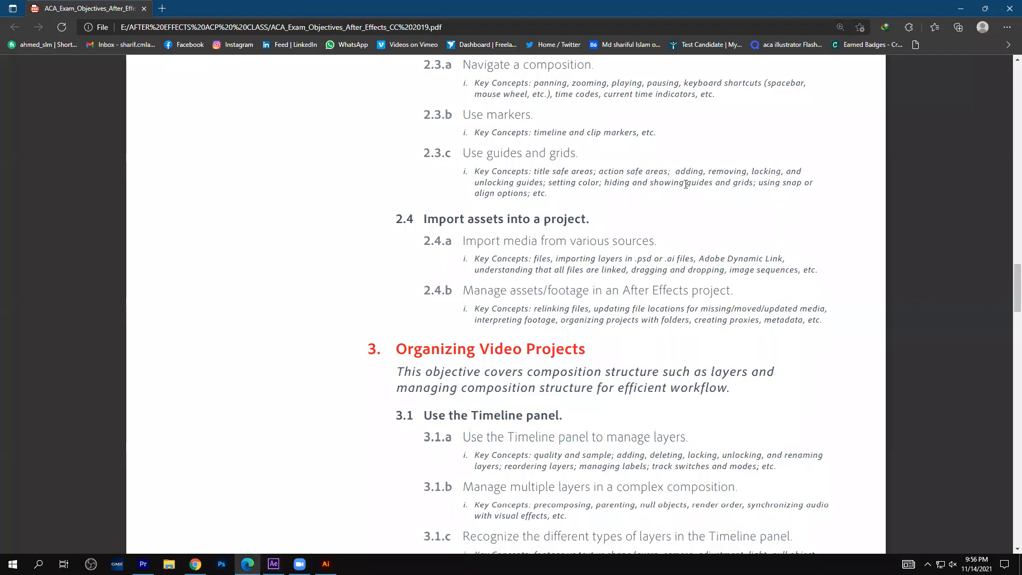
drag(753, 182, 770, 187)
click(729, 171)
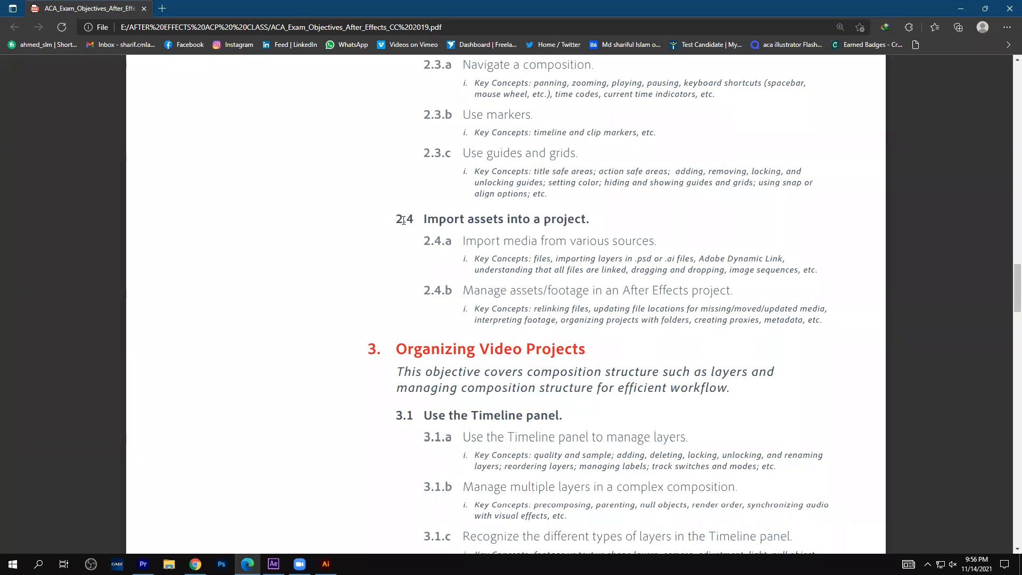
drag(424, 219, 613, 228)
click(470, 270)
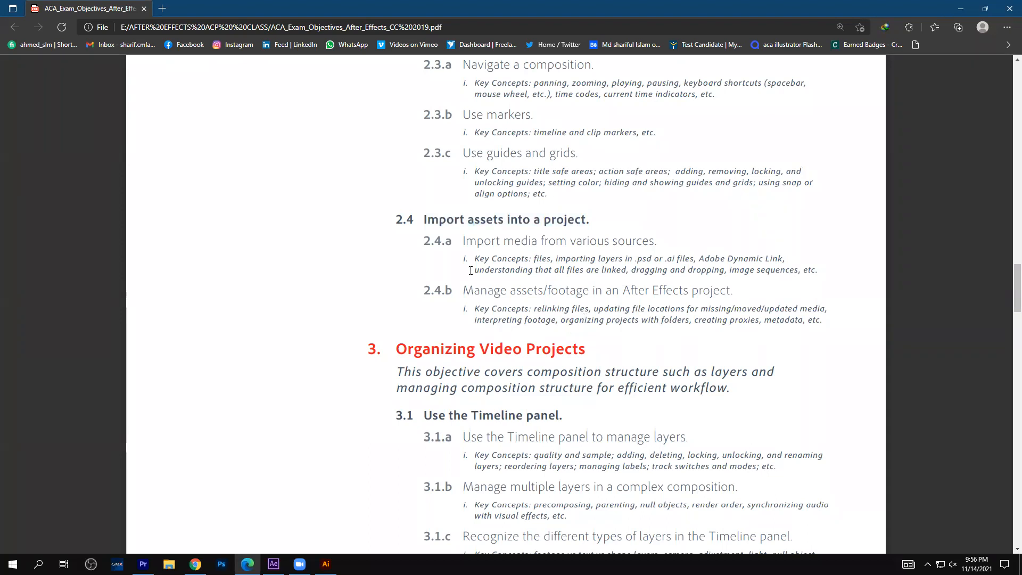
drag(434, 241, 595, 345)
click(223, 277)
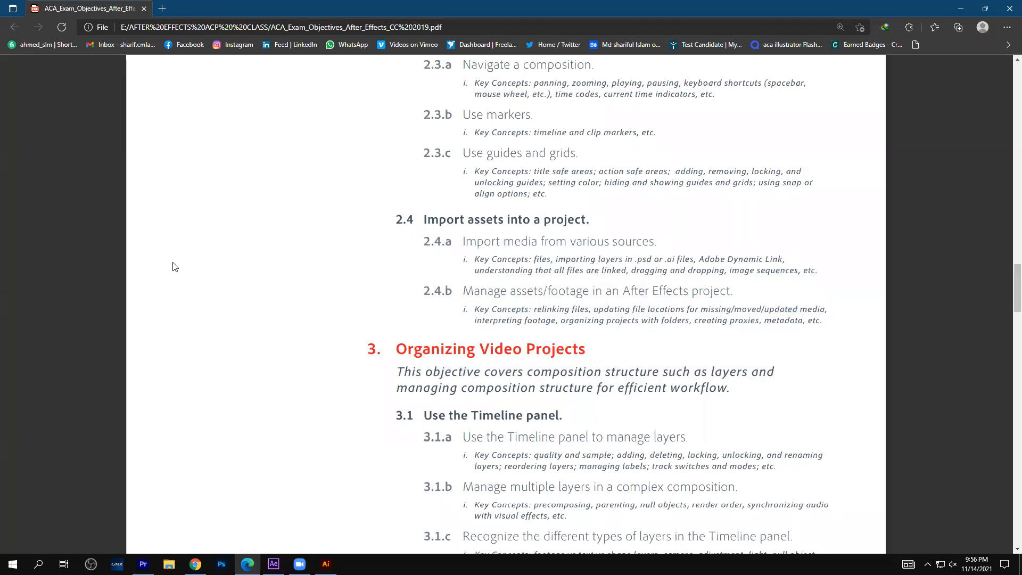
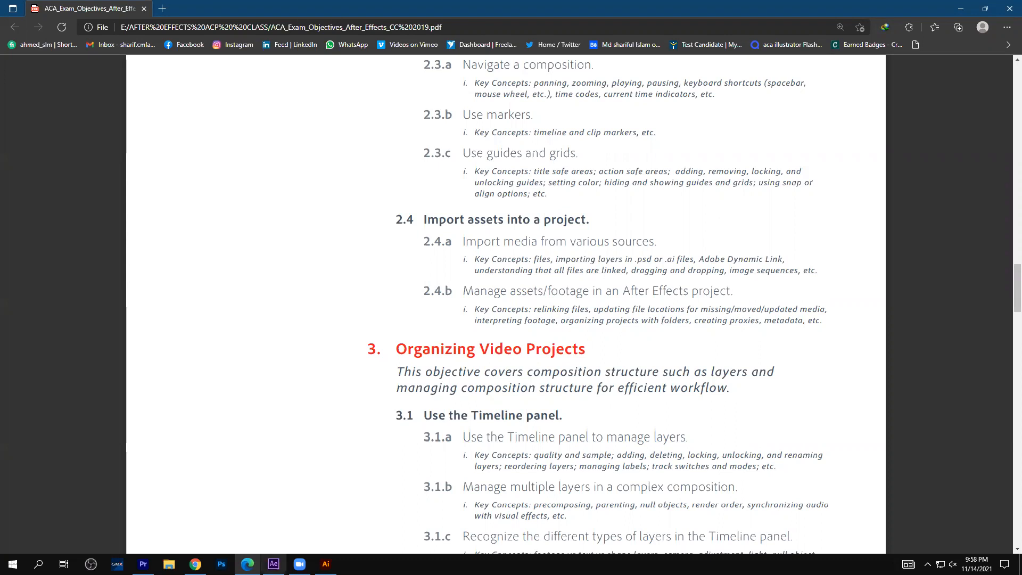
- Switch to After Effects, toggle the Bird.mp4 layer's audio on and off, leaving it muted, and deselect the layer
click(273, 564)
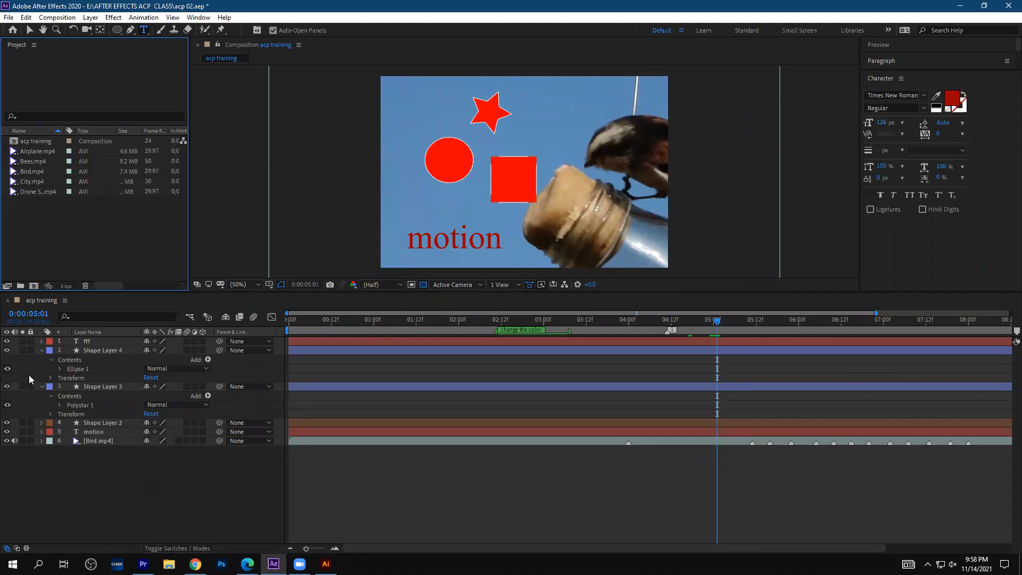
click(14, 441)
click(114, 442)
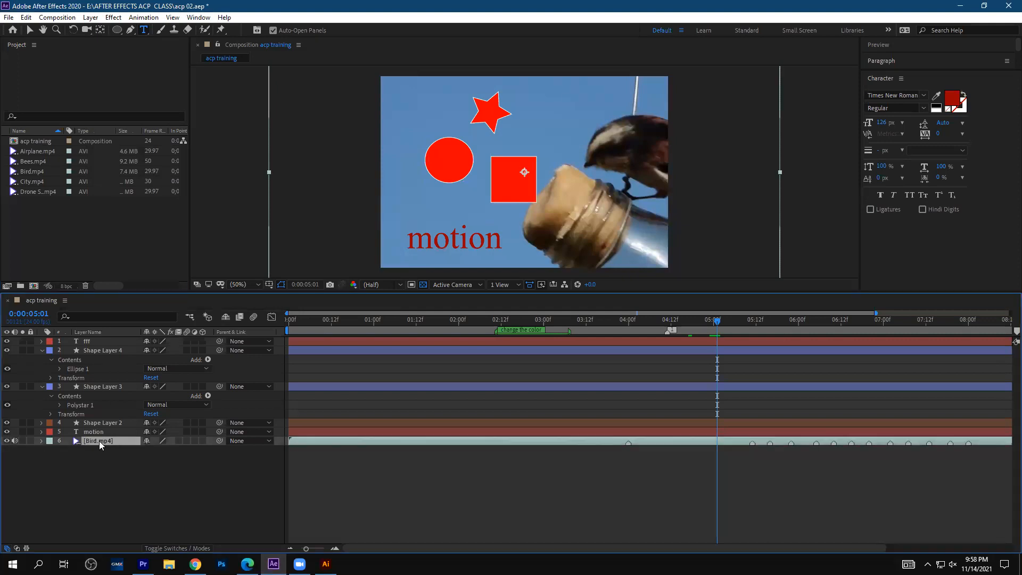
click(14, 442)
click(14, 442)
click(15, 441)
click(14, 442)
click(13, 441)
click(16, 459)
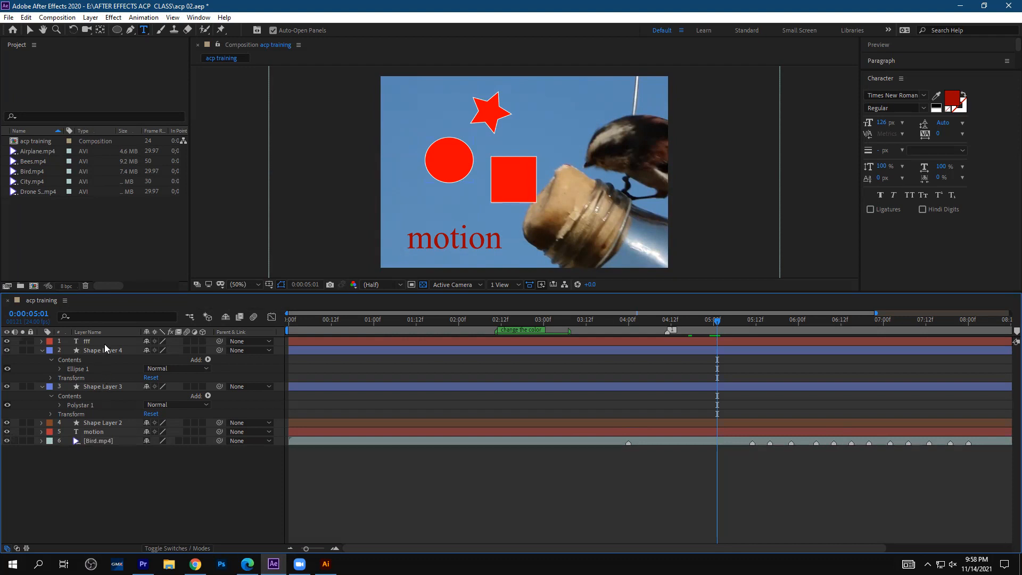
- Activate the Selection tool, select the star in the composition, and collapse the properties of Shape Layer 4
drag(70, 492, 97, 488)
click(29, 30)
drag(94, 493, 130, 340)
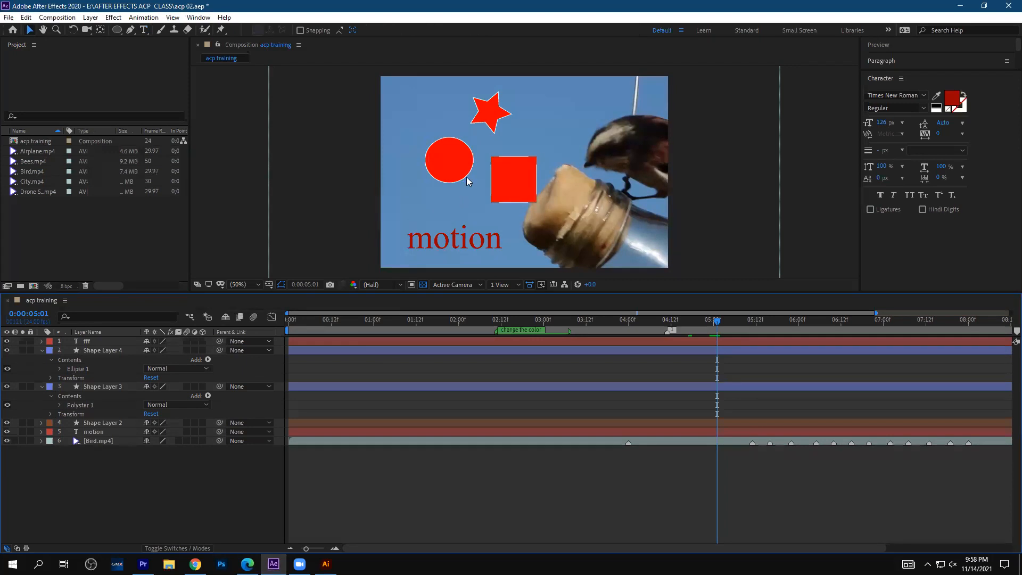
click(488, 119)
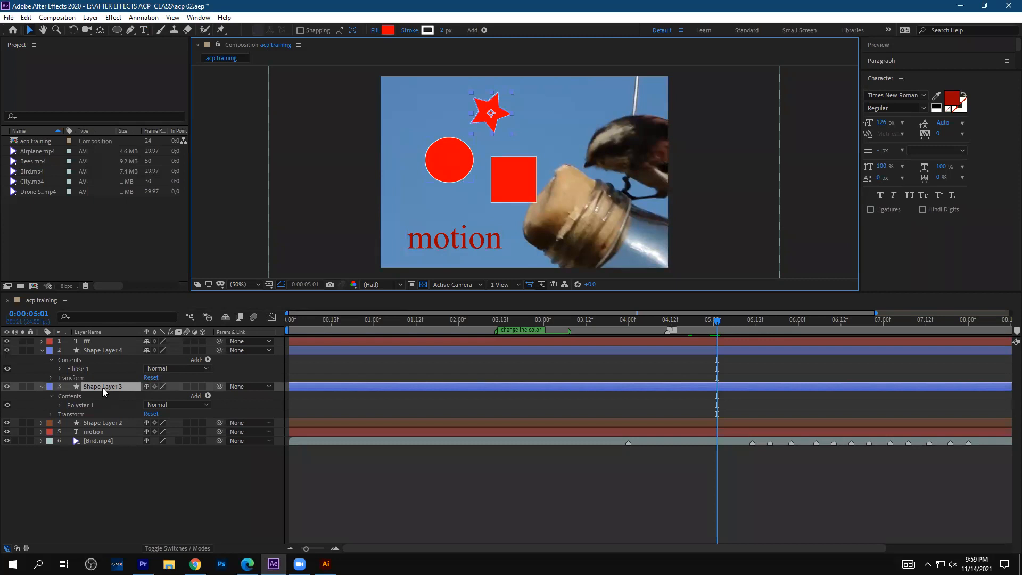
click(42, 350)
- Try hiding the layers around Shape Layer 3 and moving to 0:00:01:08, and undo back to where only Shape Layer 4 is hidden
drag(7, 346, 7, 414)
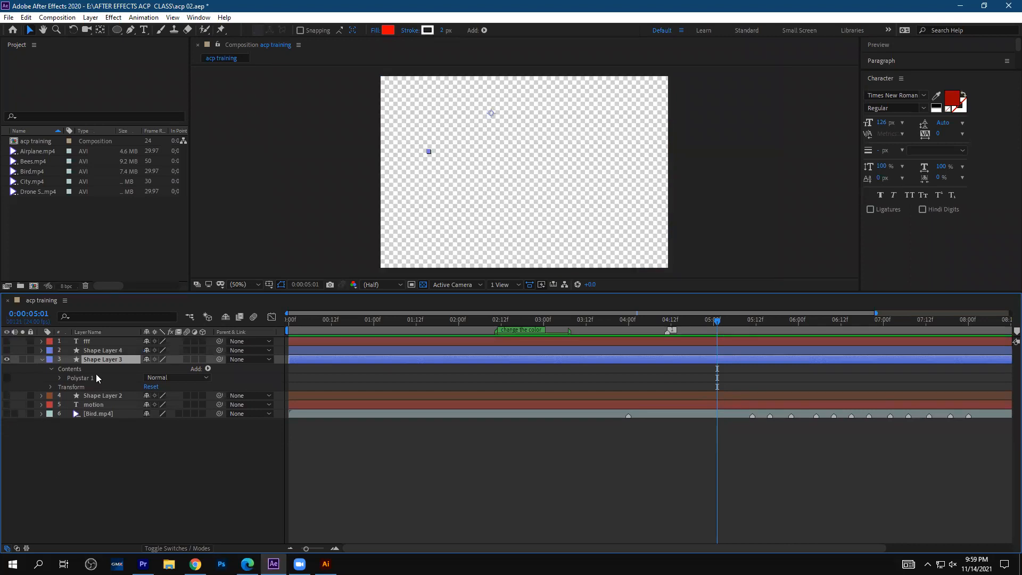
drag(718, 321, 402, 348)
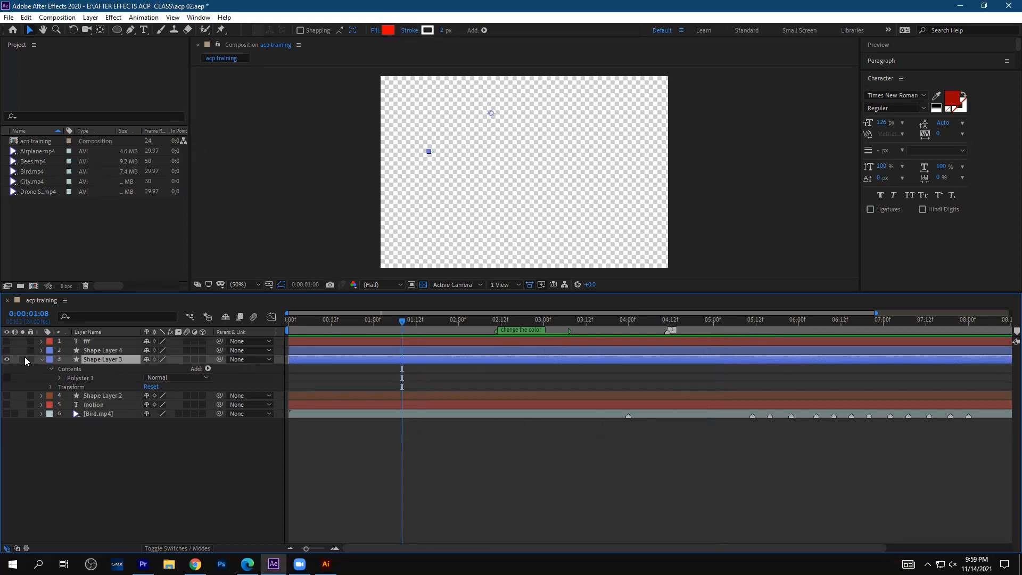
key(ctrl+z)
key(ctrl+z)
key(ctrl+z)
key(ctrl+z)
key(ctrl+z)
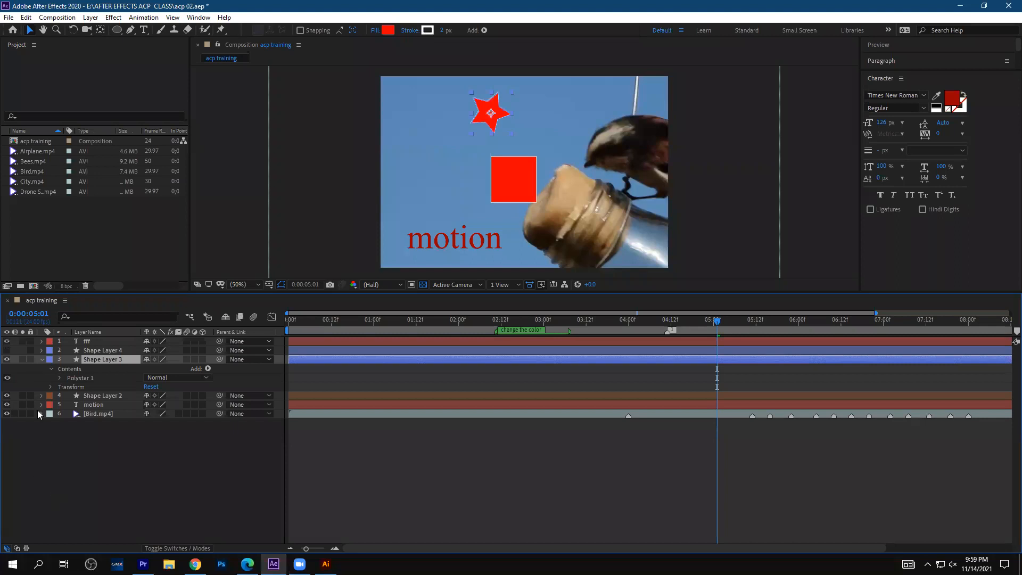
- Turn Shape Layer 3's visibility off and on, collapse its properties, and make Shape Layer 4 visible again
click(7, 361)
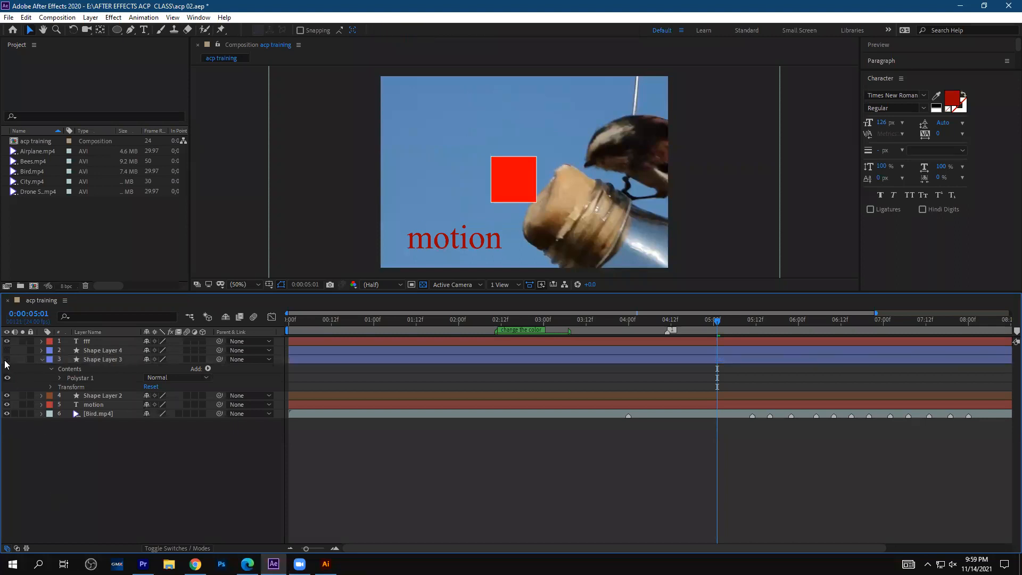
click(7, 360)
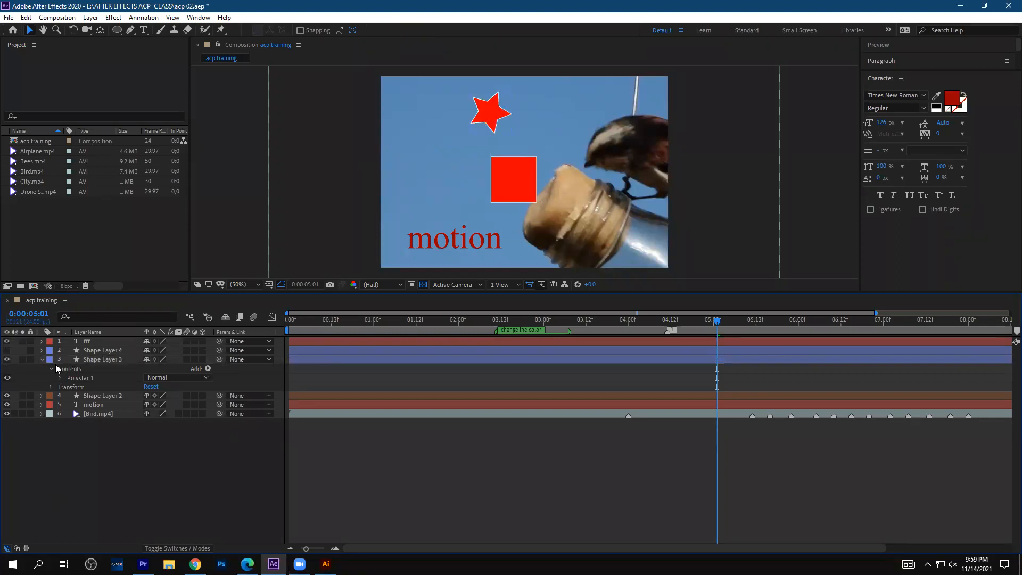
click(55, 361)
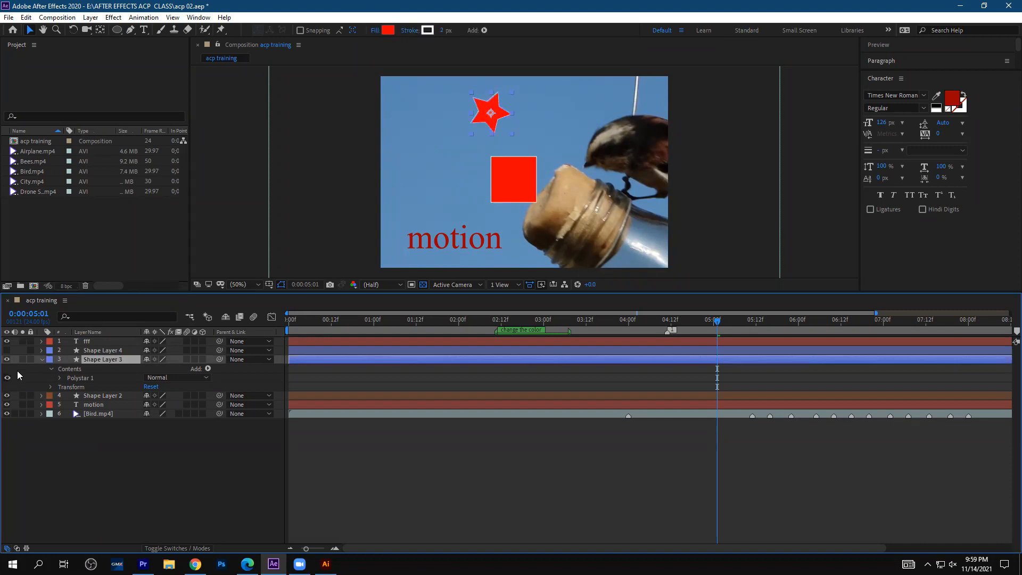
click(41, 359)
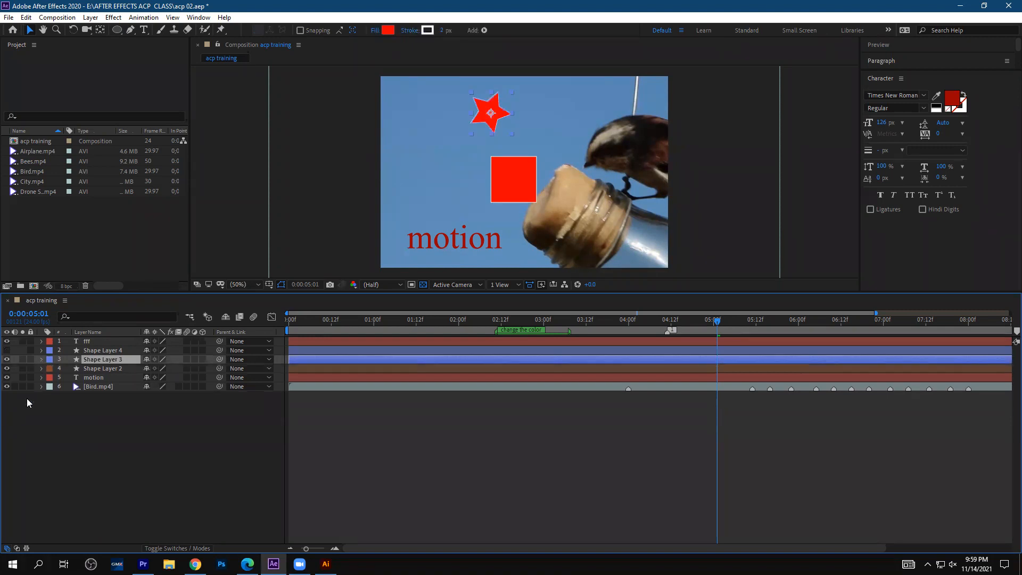
click(24, 417)
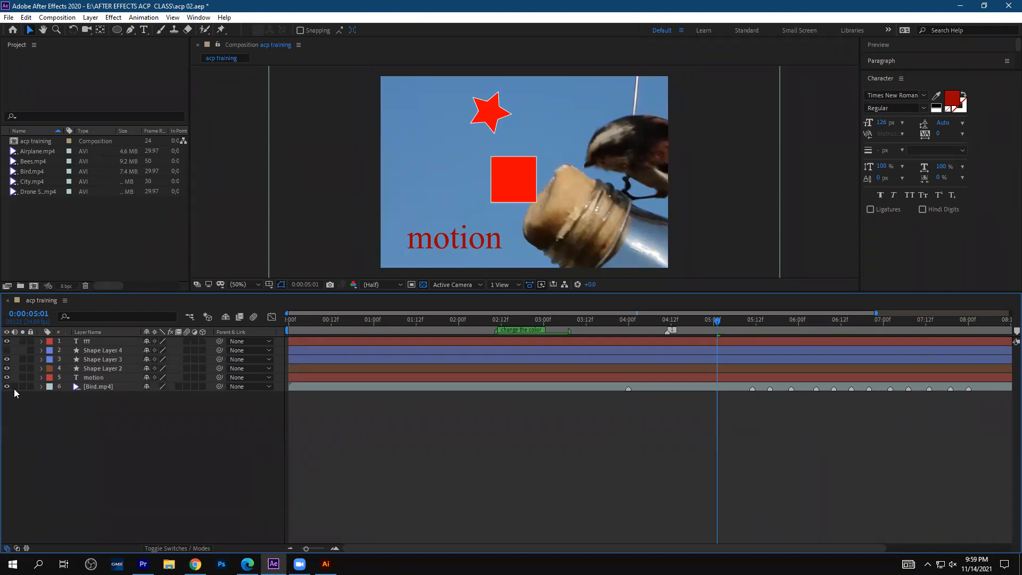
click(7, 350)
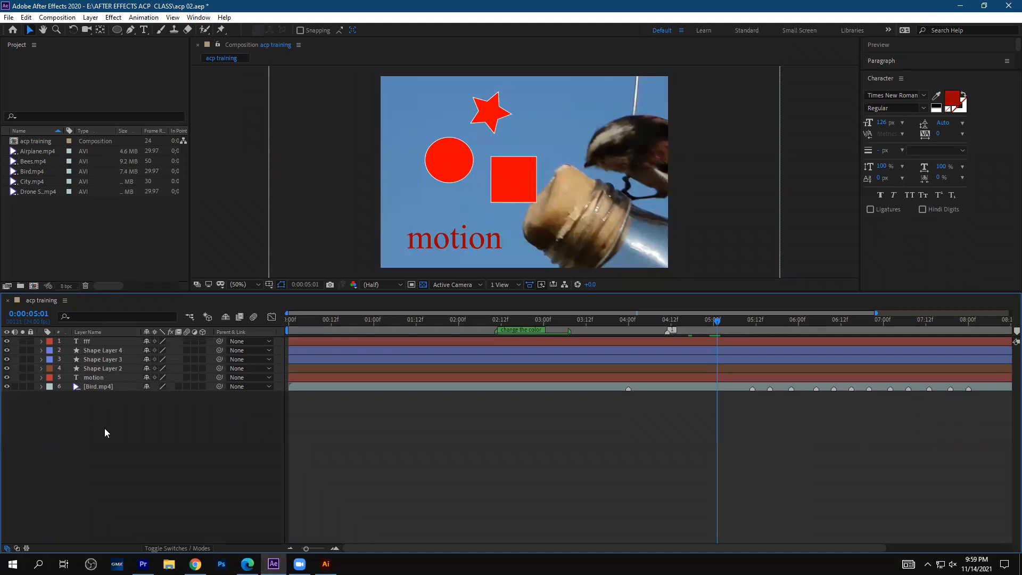
- Solo the star's Shape Layer 3 and deselect it
drag(99, 382, 101, 419)
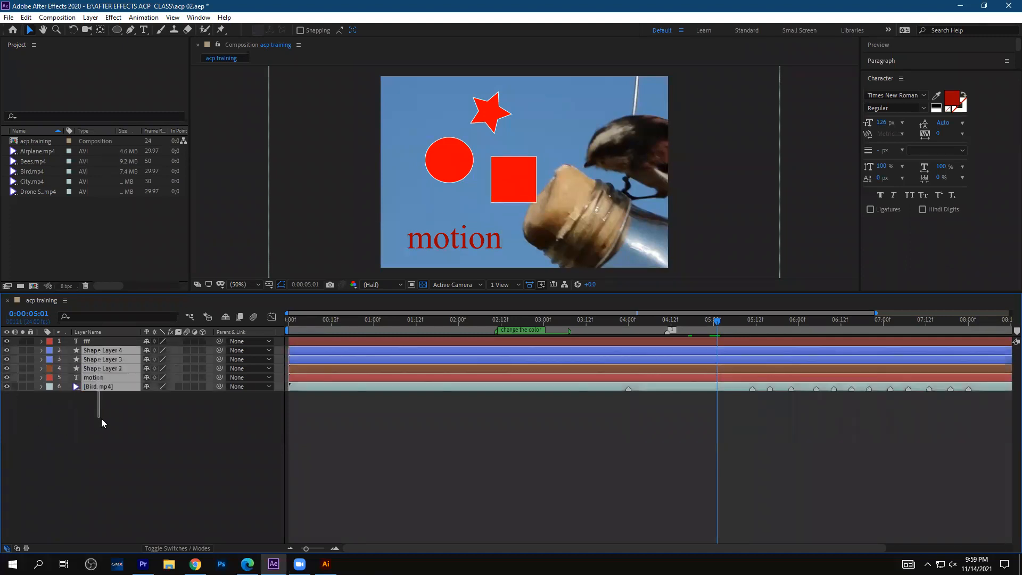
click(501, 115)
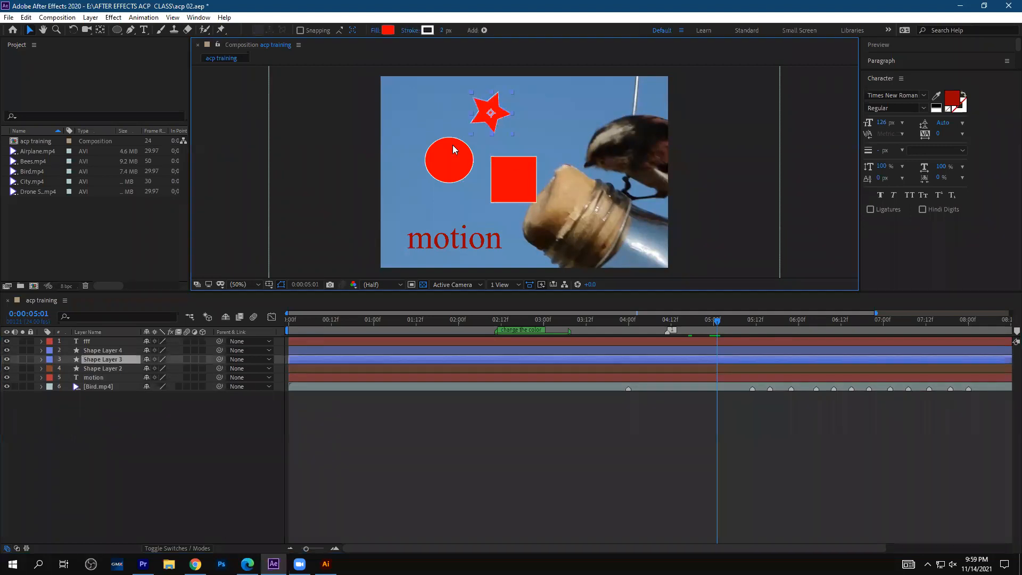
click(21, 360)
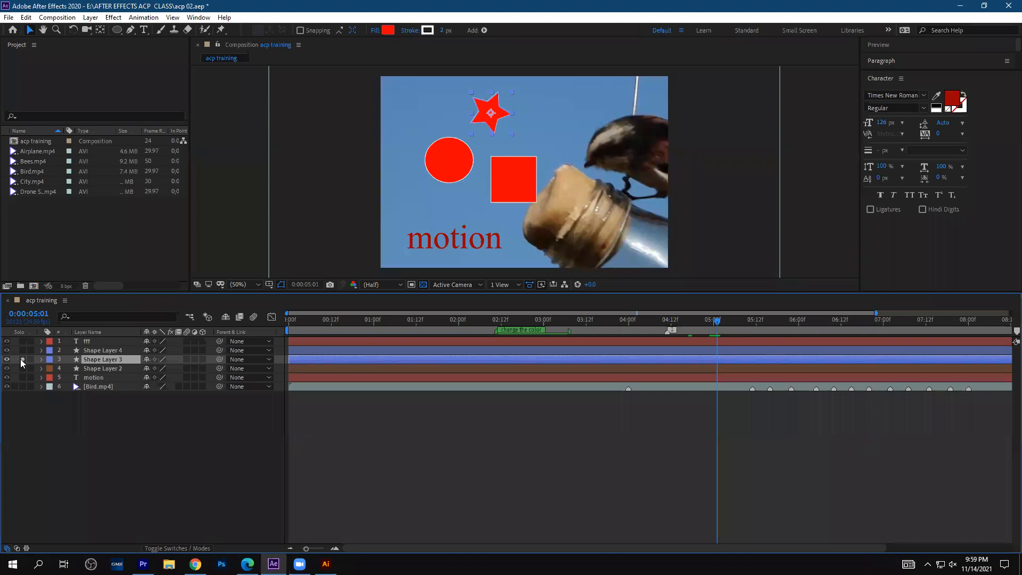
click(69, 413)
click(41, 359)
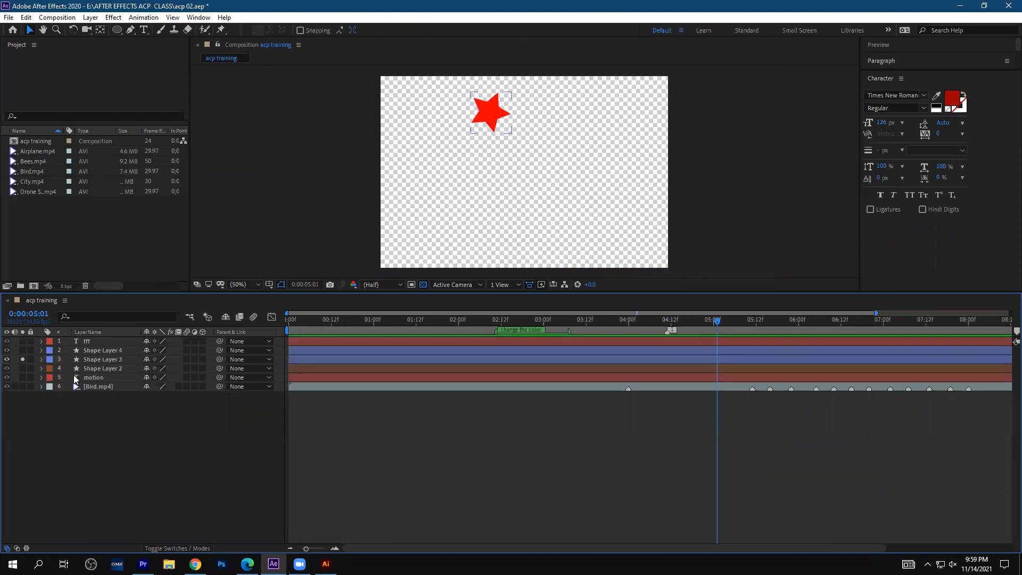
- Collapse Shape Layer 3's properties, turn off its solo, and hide every layer above Bird.mp4
click(7, 377)
click(8, 377)
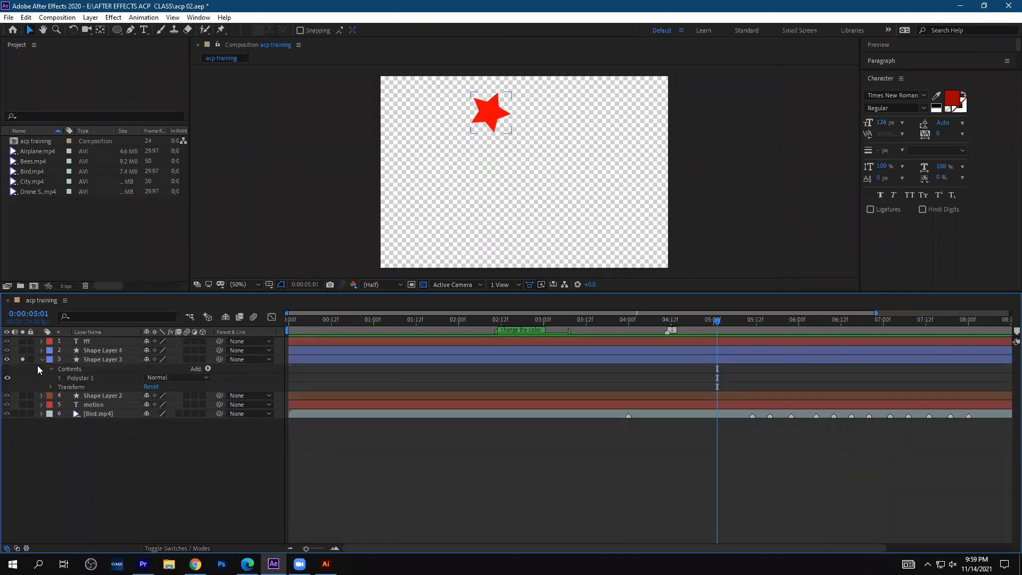
click(42, 359)
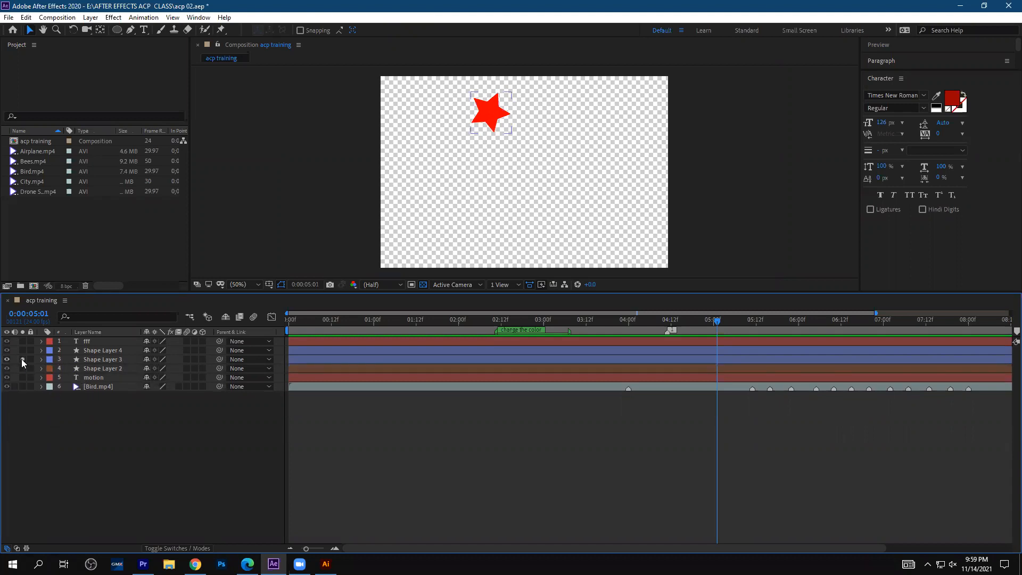
click(107, 360)
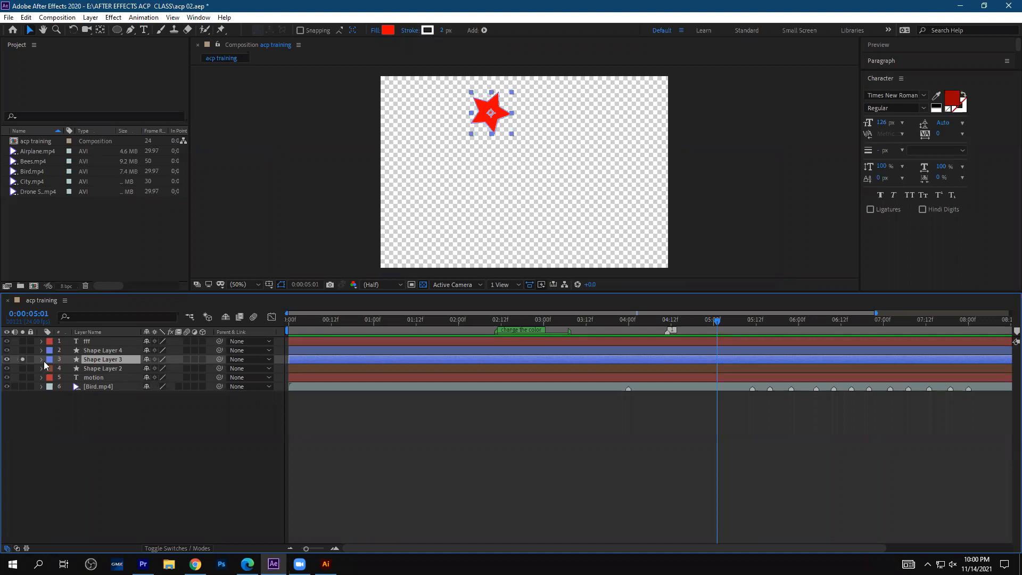
click(22, 359)
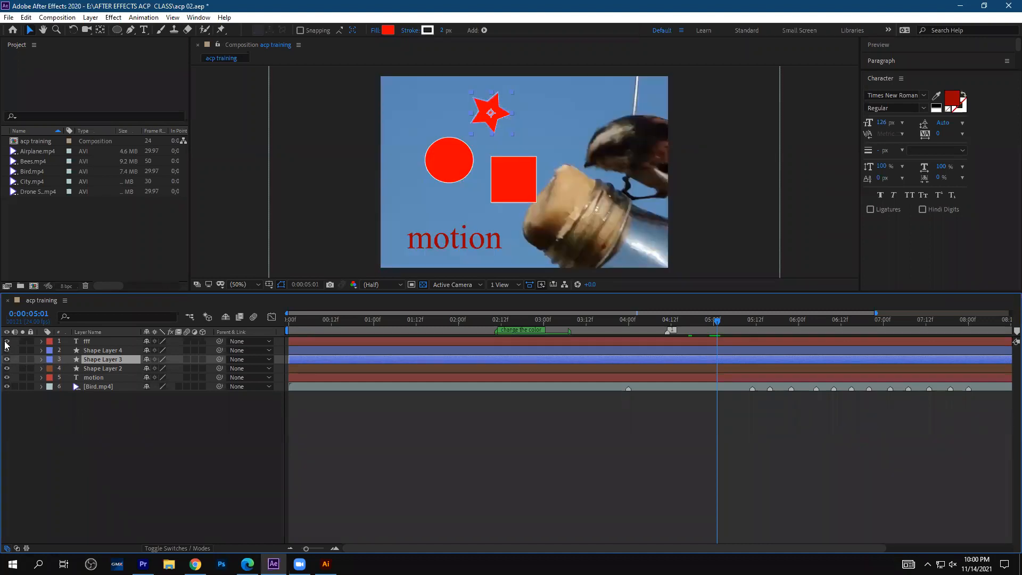
drag(7, 342, 7, 378)
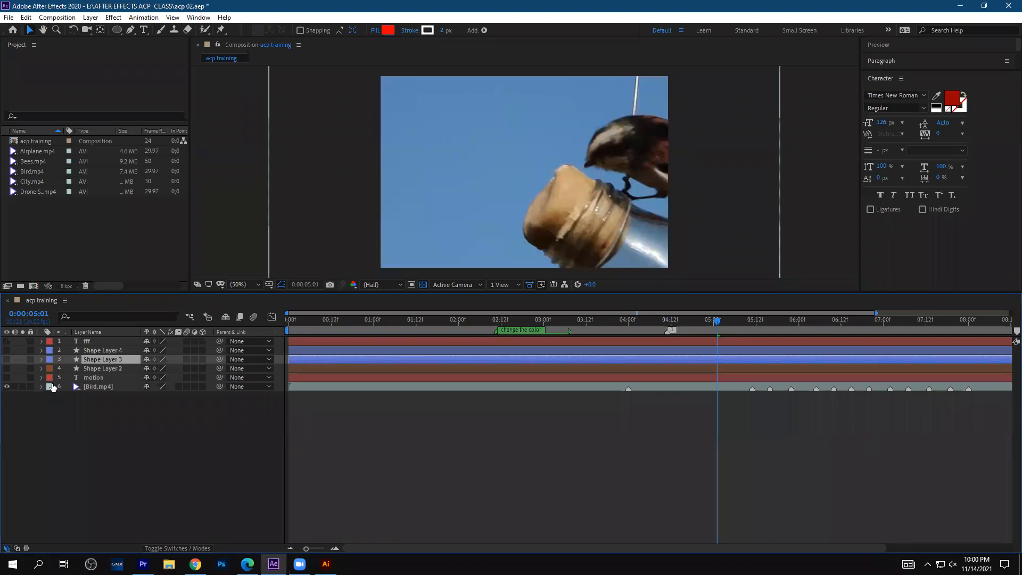
- Set the Bird.mp4 layer's scale to 67% and move the current time to 0:00:03:10
click(112, 387)
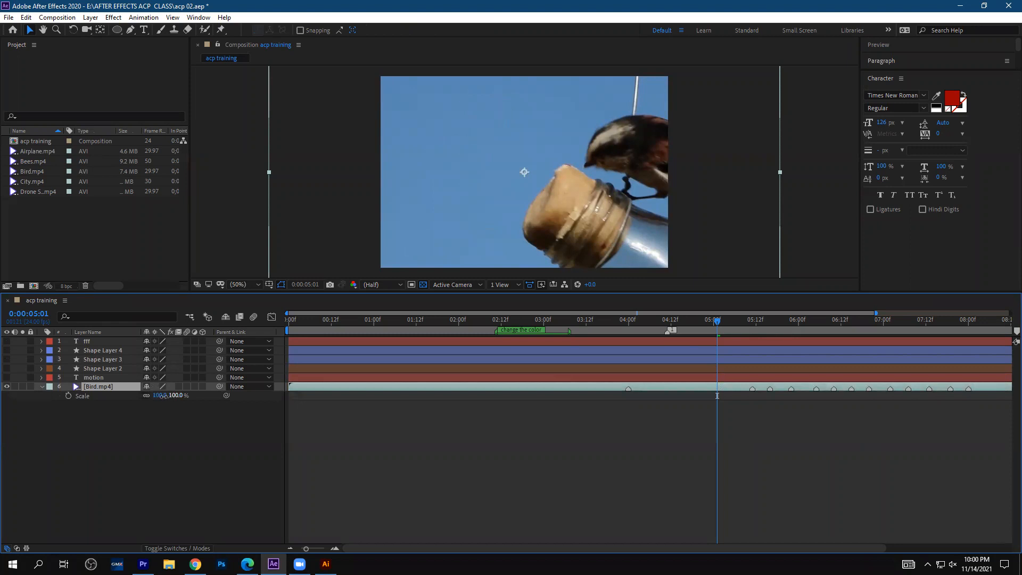
drag(158, 401, 155, 399)
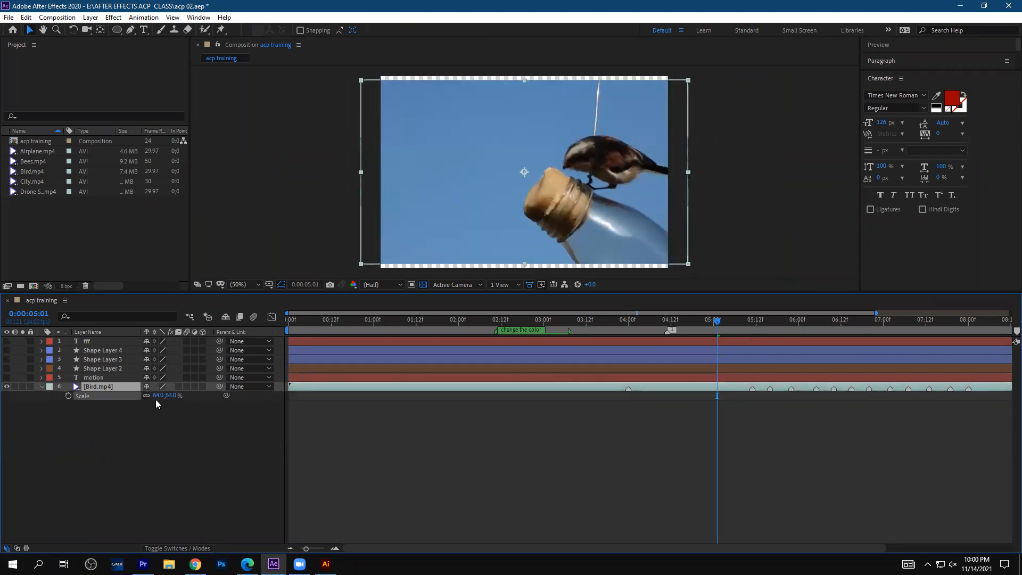
click(339, 414)
drag(720, 321, 577, 338)
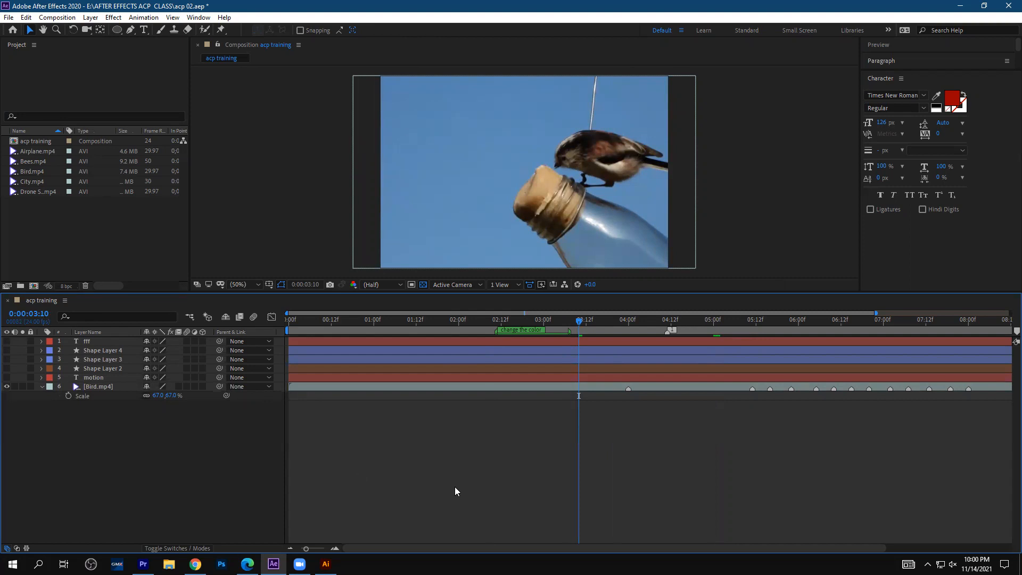
key(ctrl+y)
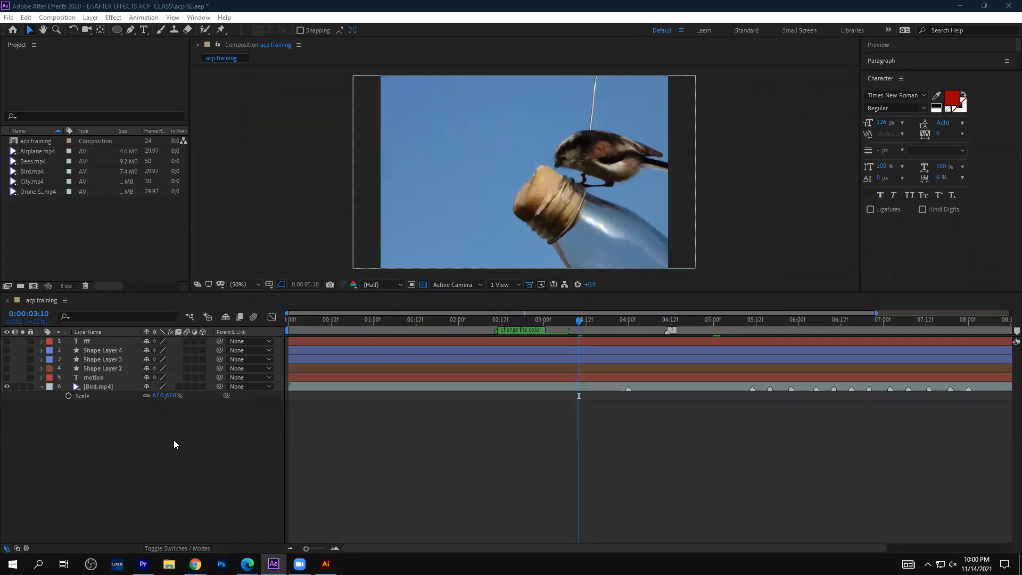
- Draw a red circle on a new shape layer in the sky beside the bird, and return to the Selection tool
click(175, 19)
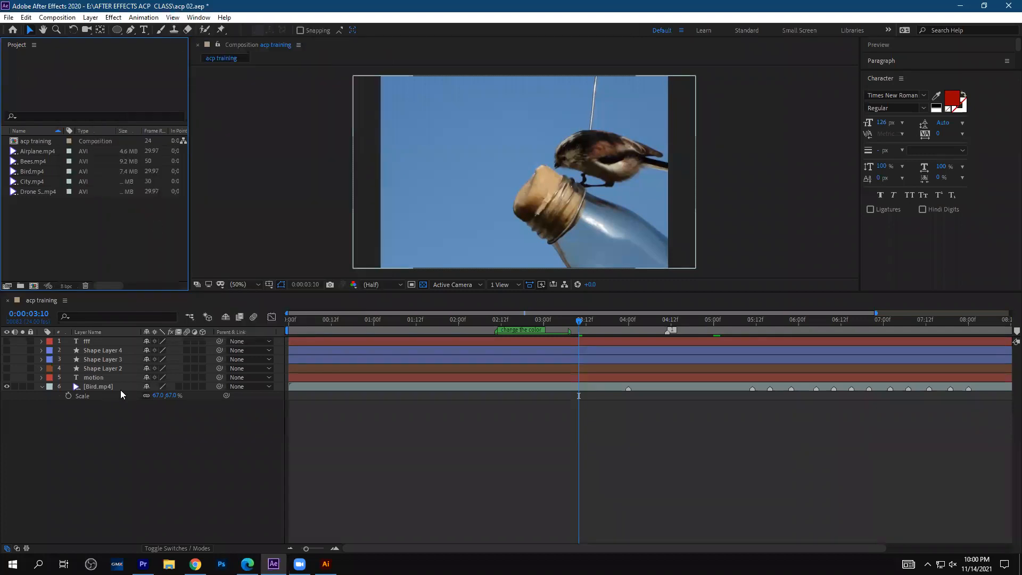
click(118, 29)
drag(415, 109, 465, 159)
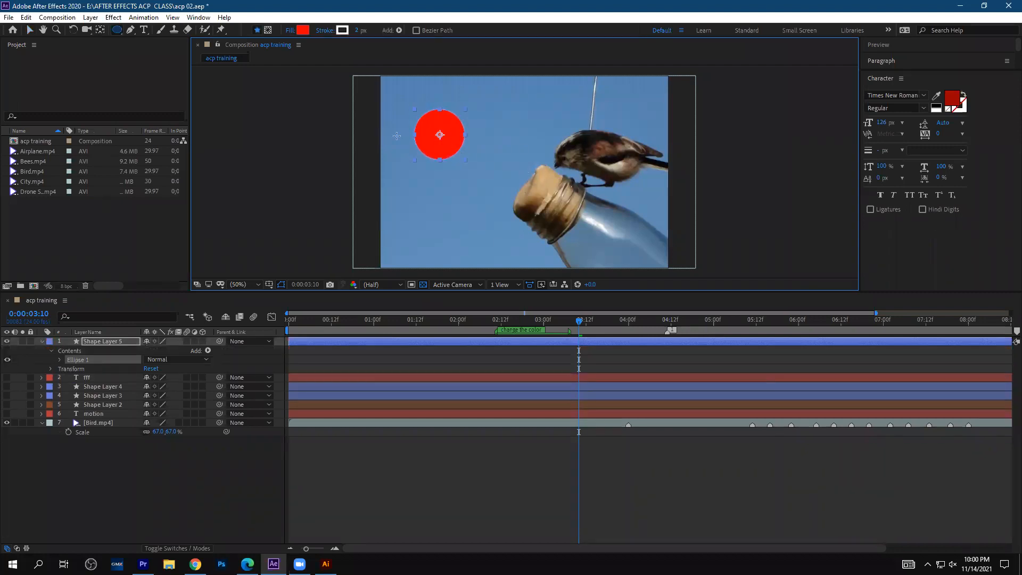
click(30, 30)
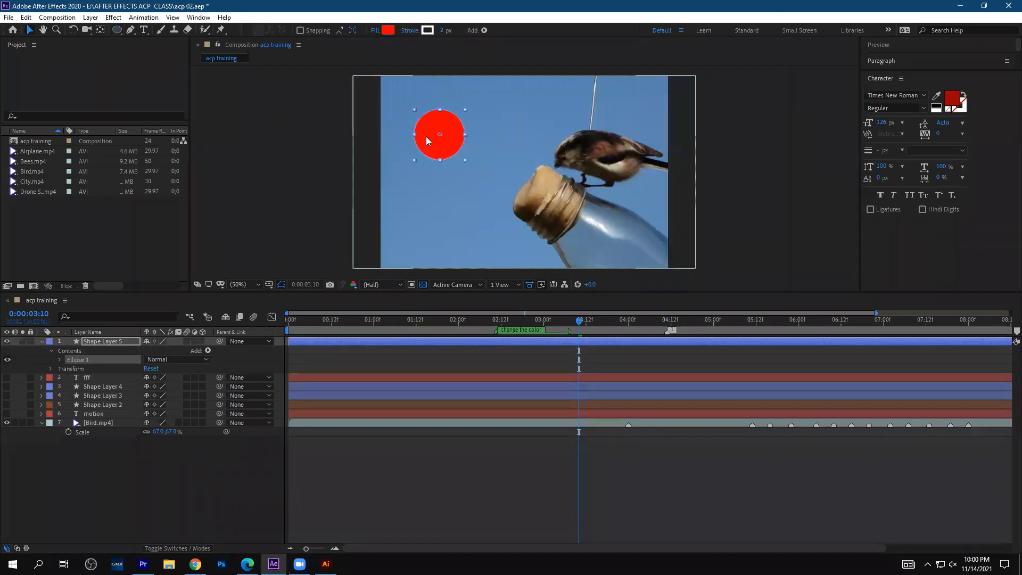
- Switch to Illustrator and move the lower circle left, closer beneath the upper circle
click(173, 19)
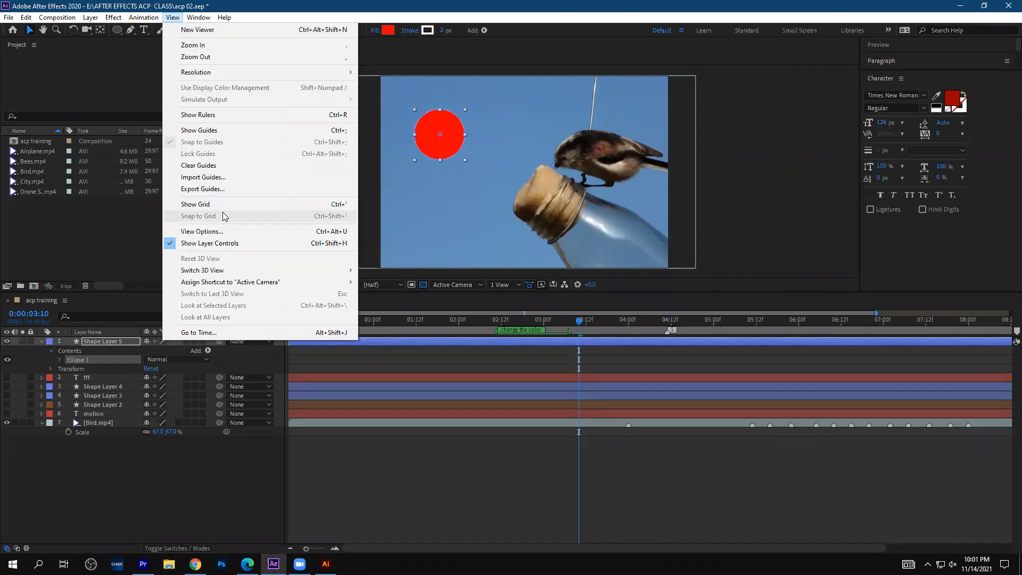
click(196, 497)
click(326, 564)
click(542, 314)
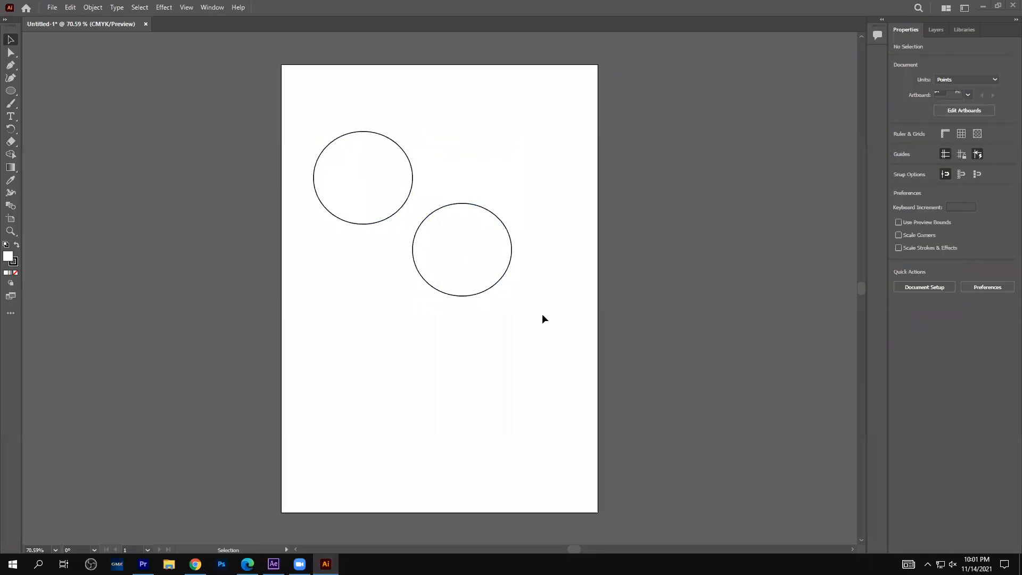
drag(456, 255, 428, 252)
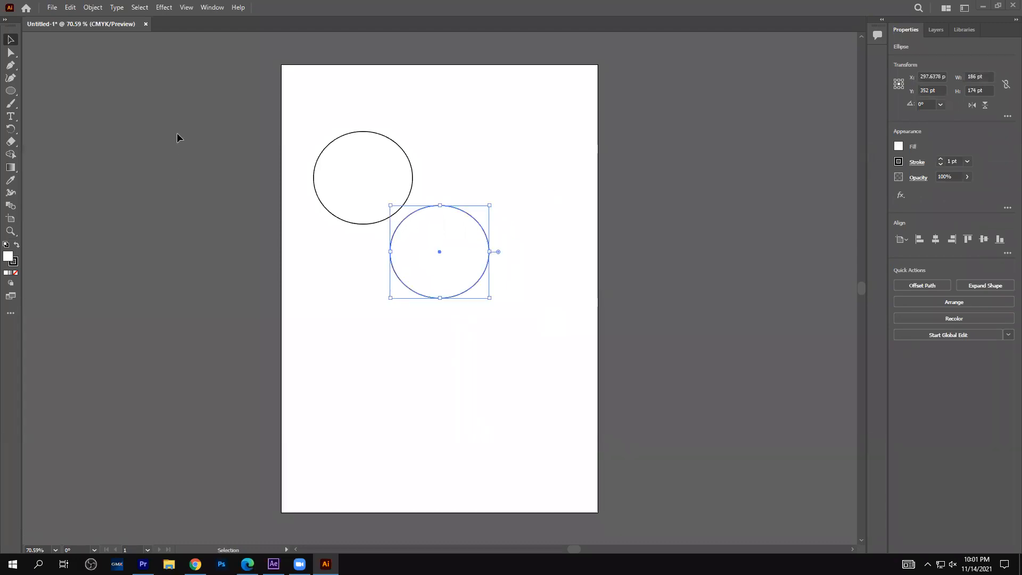
- Deselect the circle and turn on Snap to Pixel for the Illustrator document
click(186, 7)
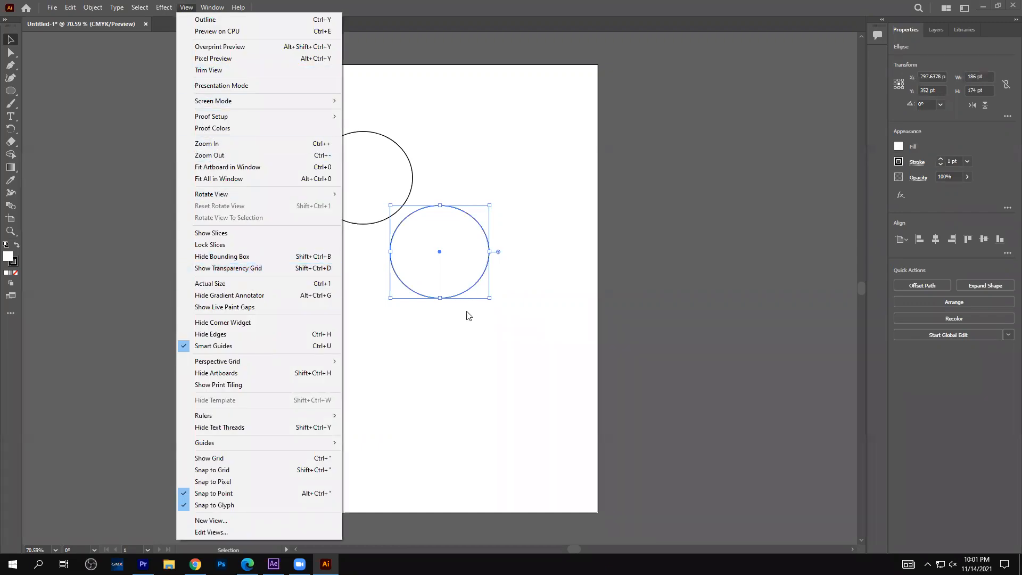
click(521, 317)
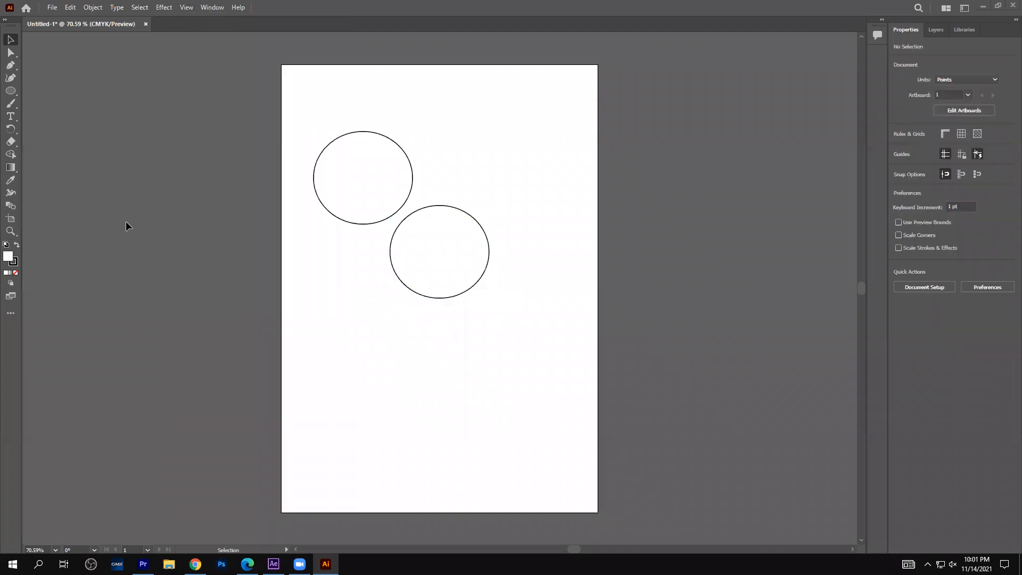
click(187, 7)
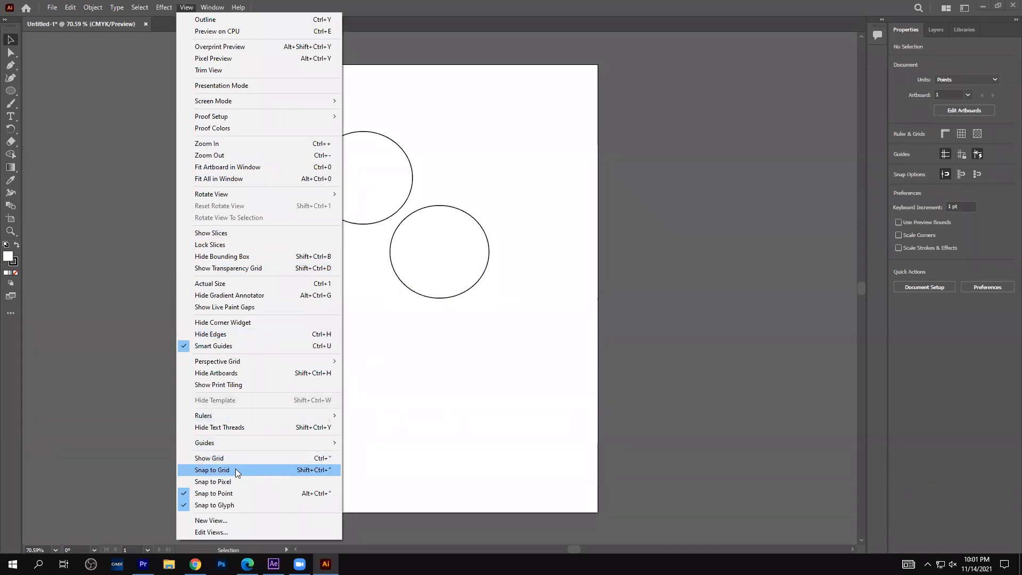
click(231, 481)
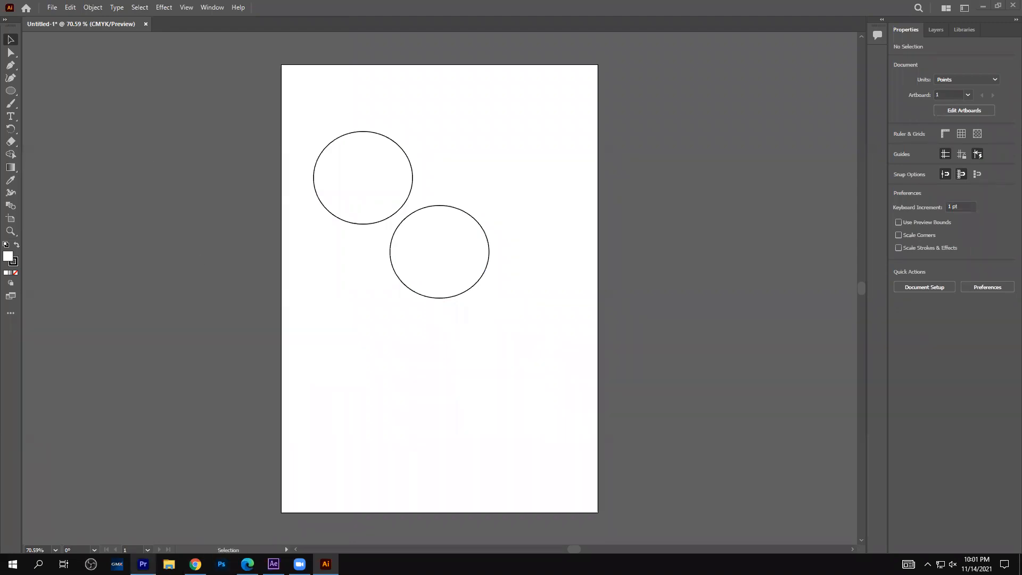
- Switch to Premiere Pro, split Lake Long Shot.mp4 at 00:00:02:09, and move the second segment right to leave a small gap
click(143, 563)
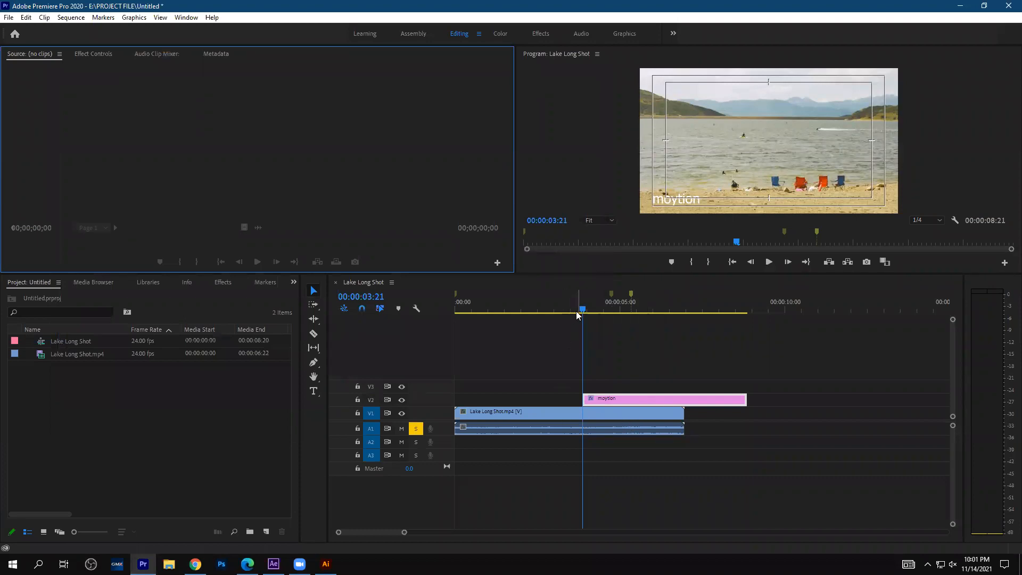
drag(582, 309, 532, 309)
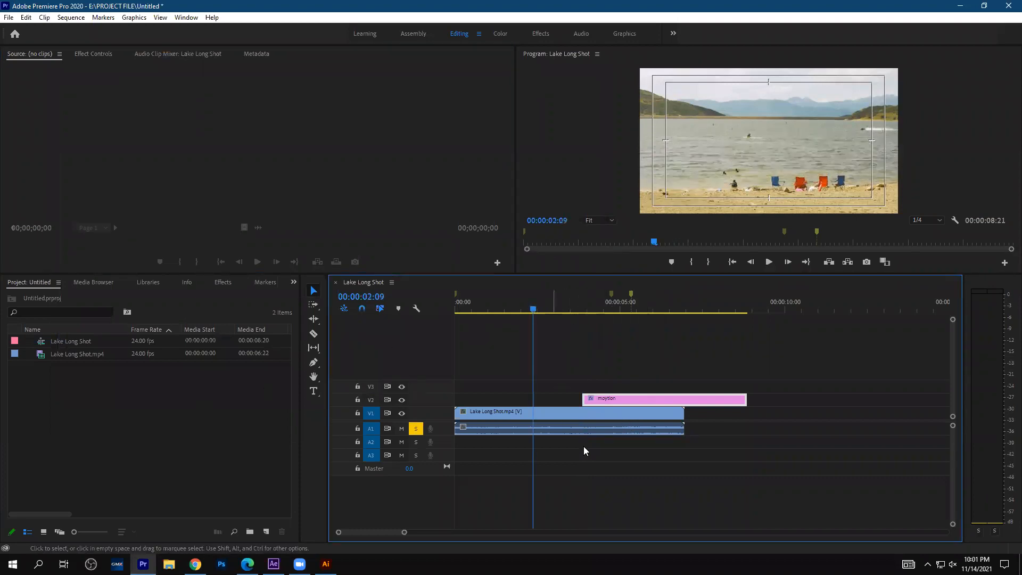
key(c)
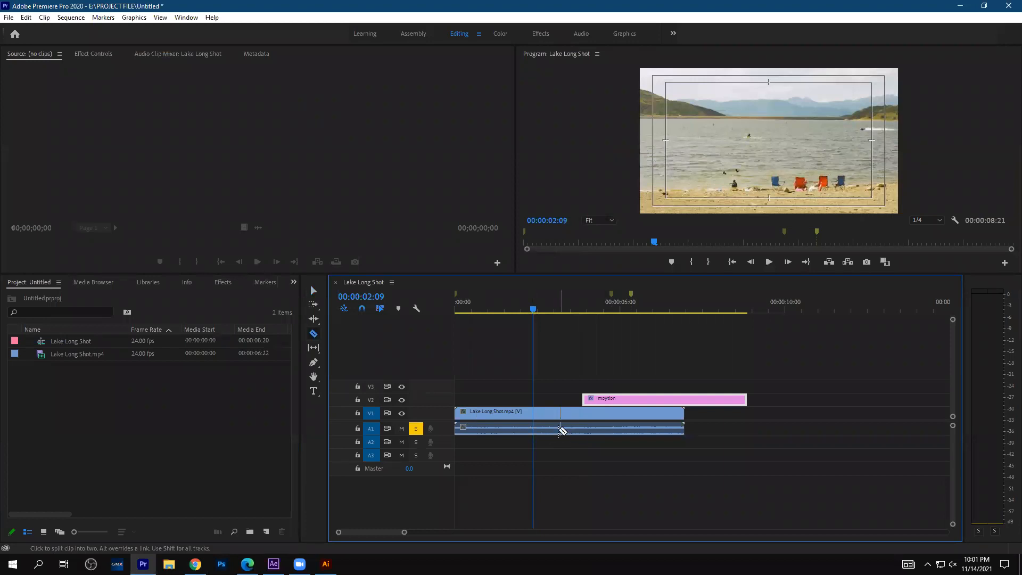
click(534, 418)
click(313, 290)
drag(588, 413, 599, 419)
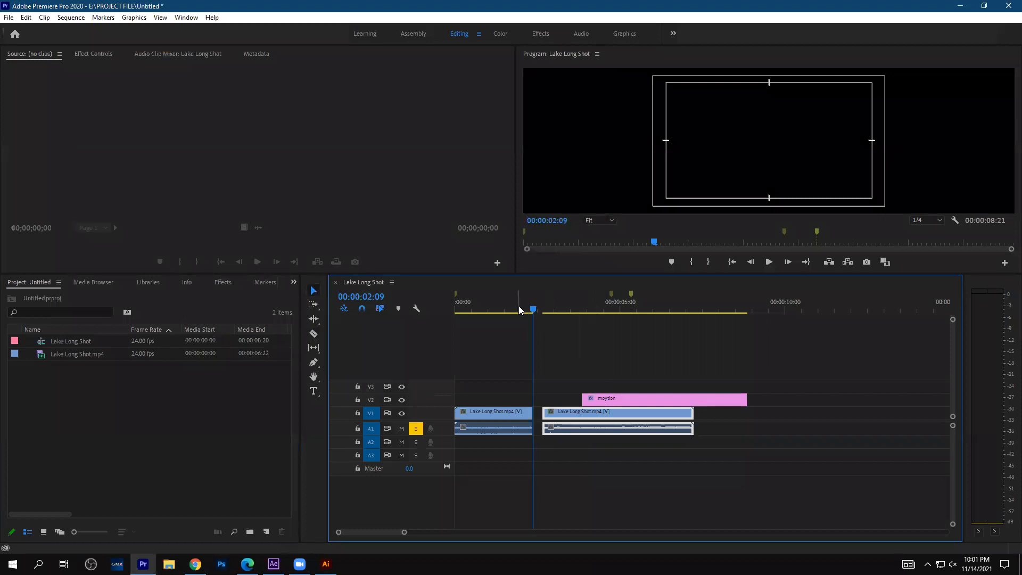
- Move the playhead to 00:00:01:01 and select the two Lake Long Shot.mp4 segments in turn, ending with the second one
drag(532, 313, 488, 329)
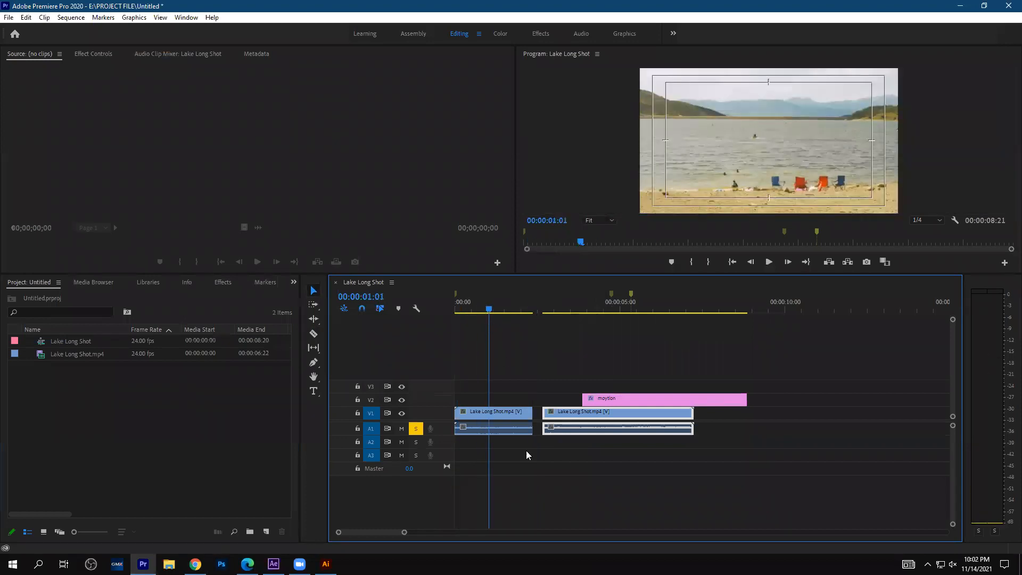
click(565, 486)
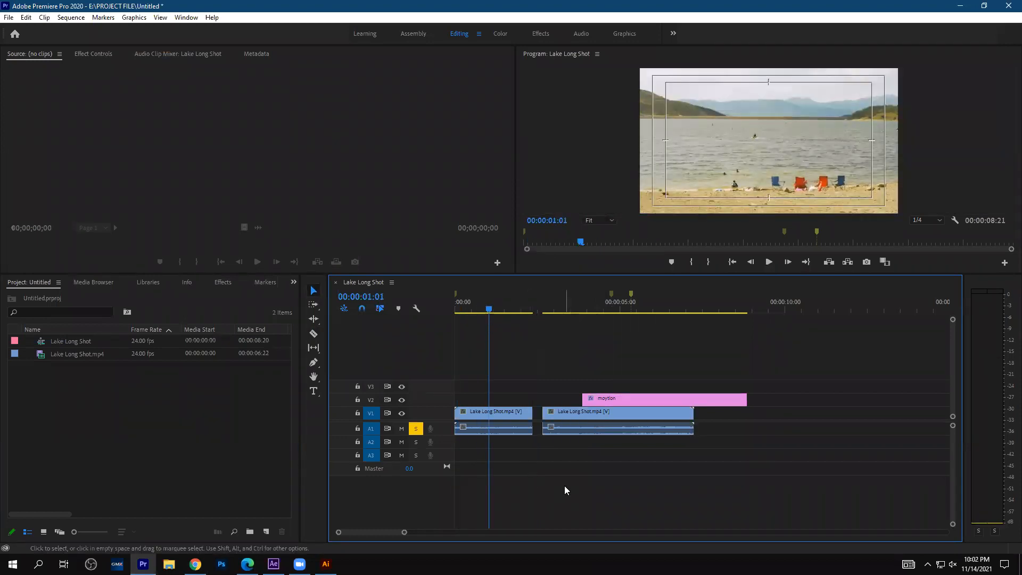
click(522, 418)
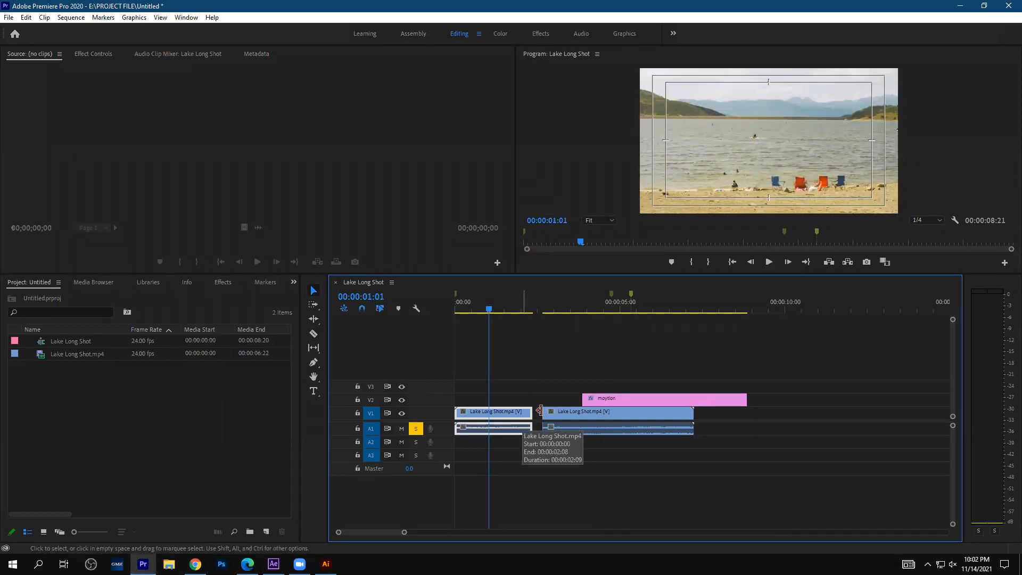
click(559, 415)
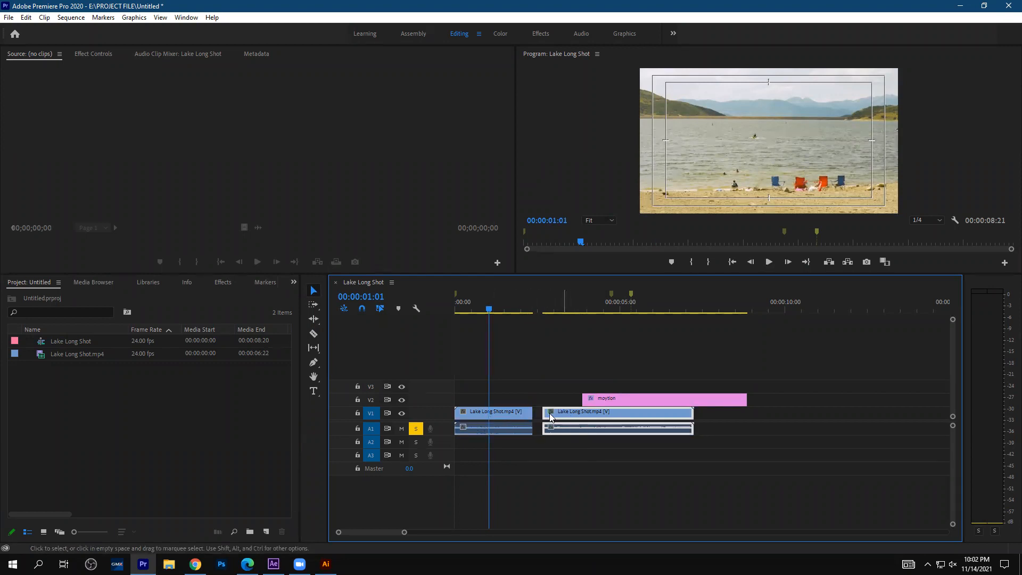
click(527, 413)
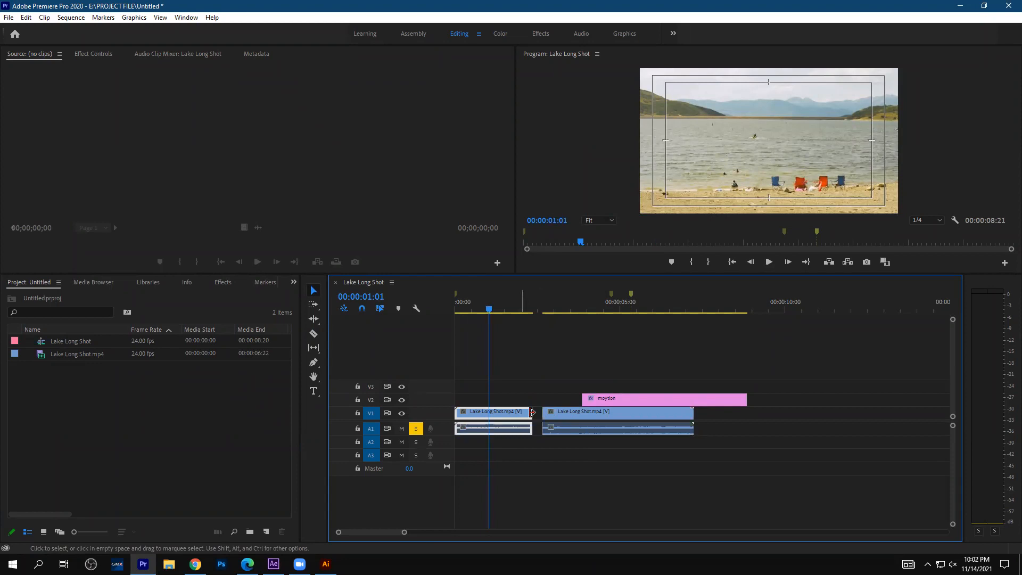
click(567, 415)
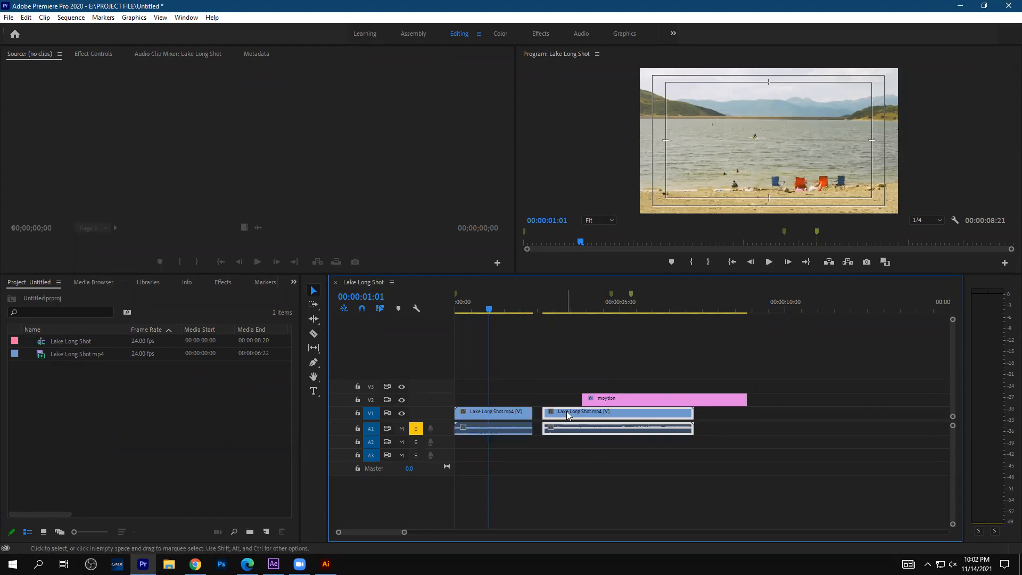
drag(567, 415, 453, 359)
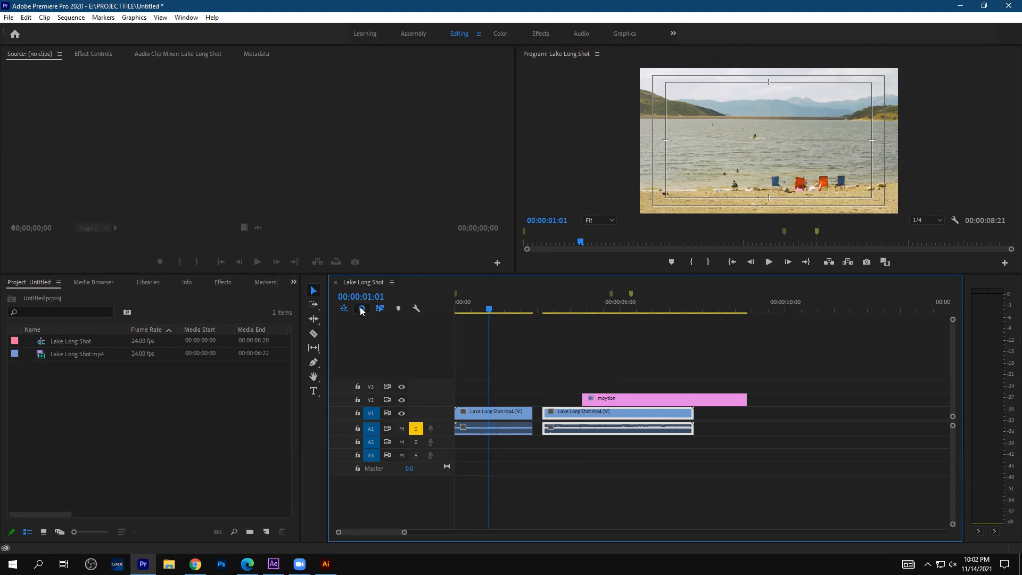
- Move the second segment 3 frames earlier with snapping off, and snap it against the first segment with snapping back on
click(362, 310)
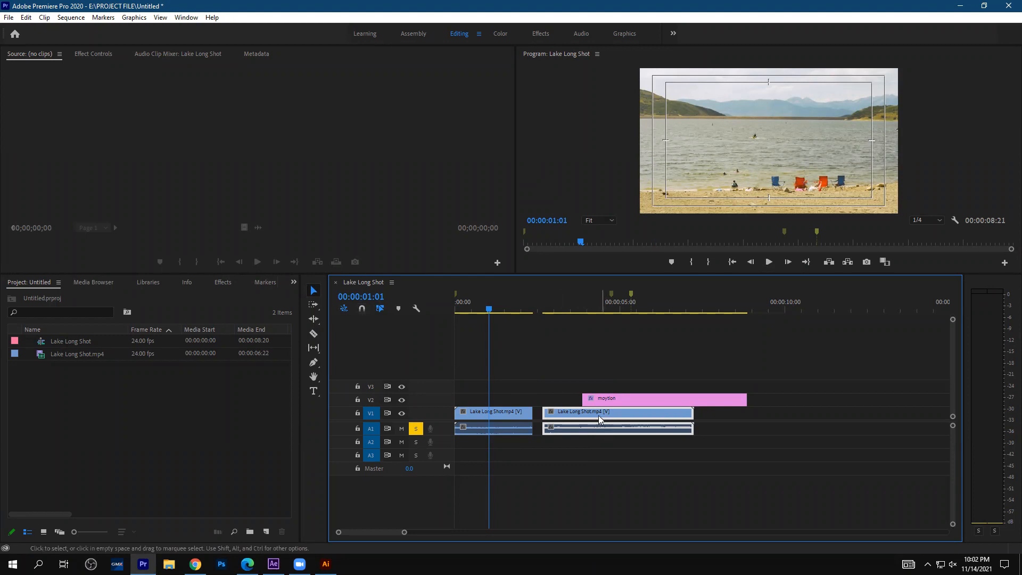
drag(596, 417, 597, 418)
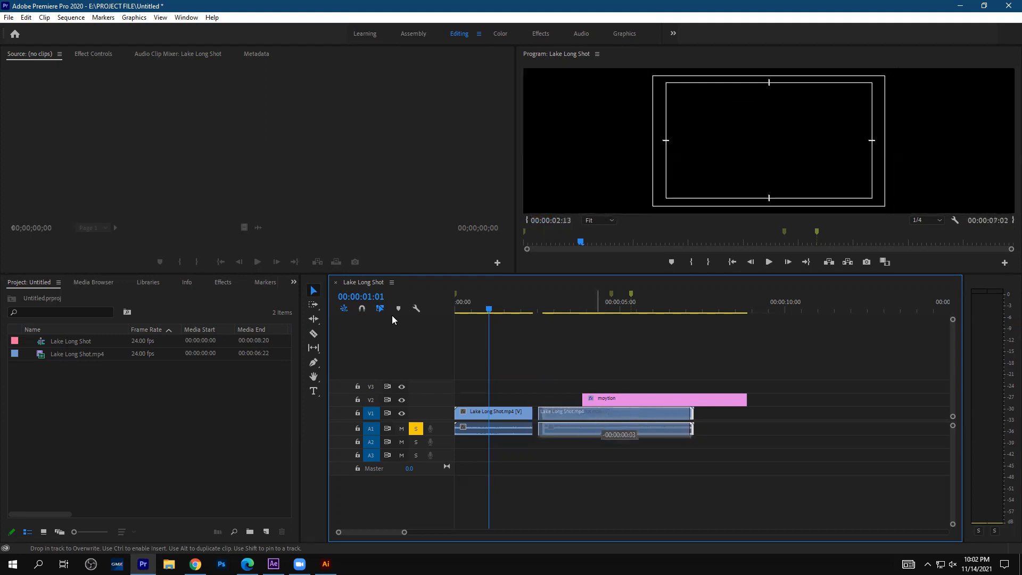
click(362, 308)
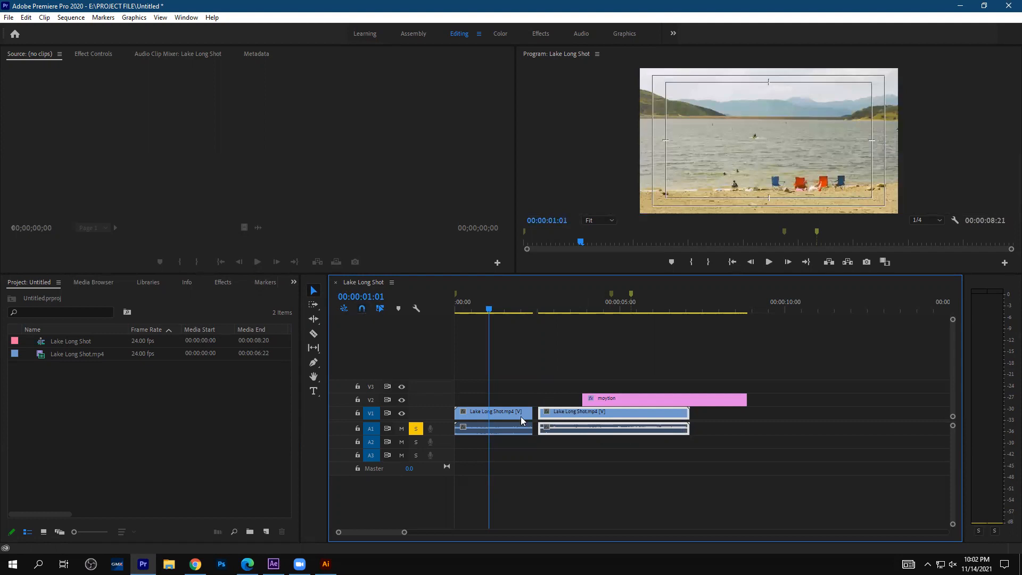
drag(576, 416, 575, 411)
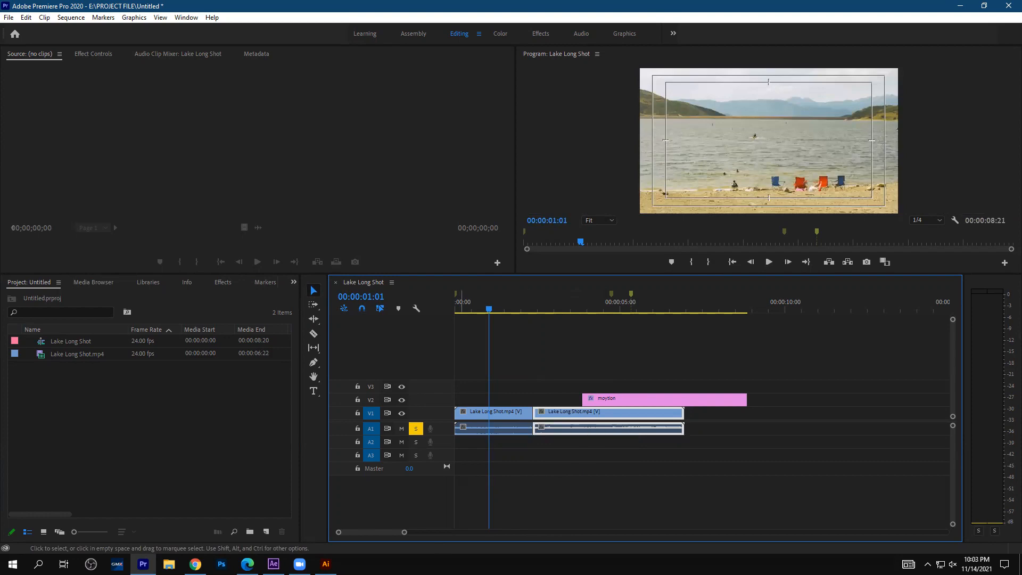
- Switch back to the acp training composition in After Effects
click(326, 563)
click(273, 564)
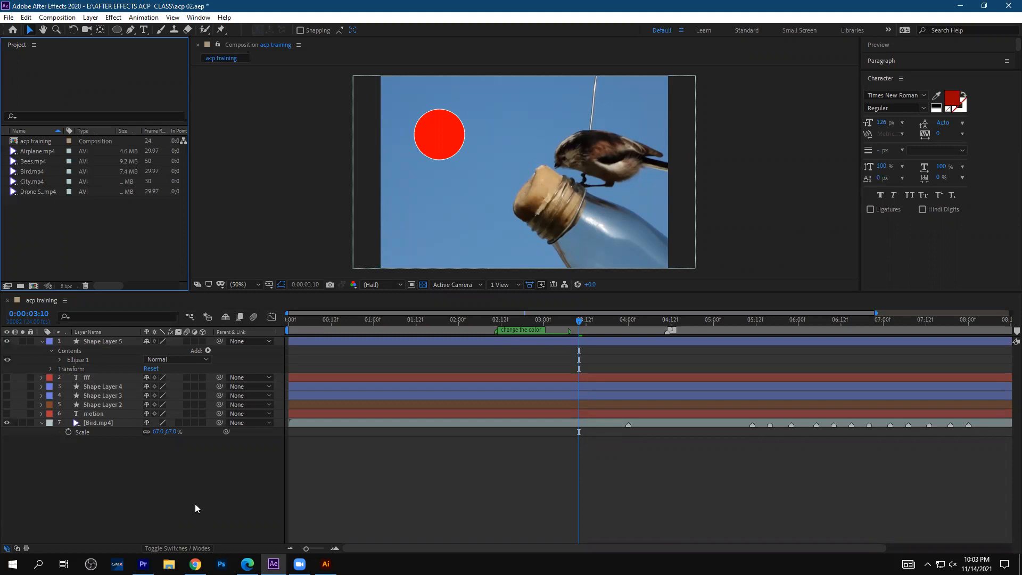
- Make Shape Layer 4, Shape Layer 3, Shape Layer 2 and the motion text layer visible, and enlarge the composition viewer
click(7, 402)
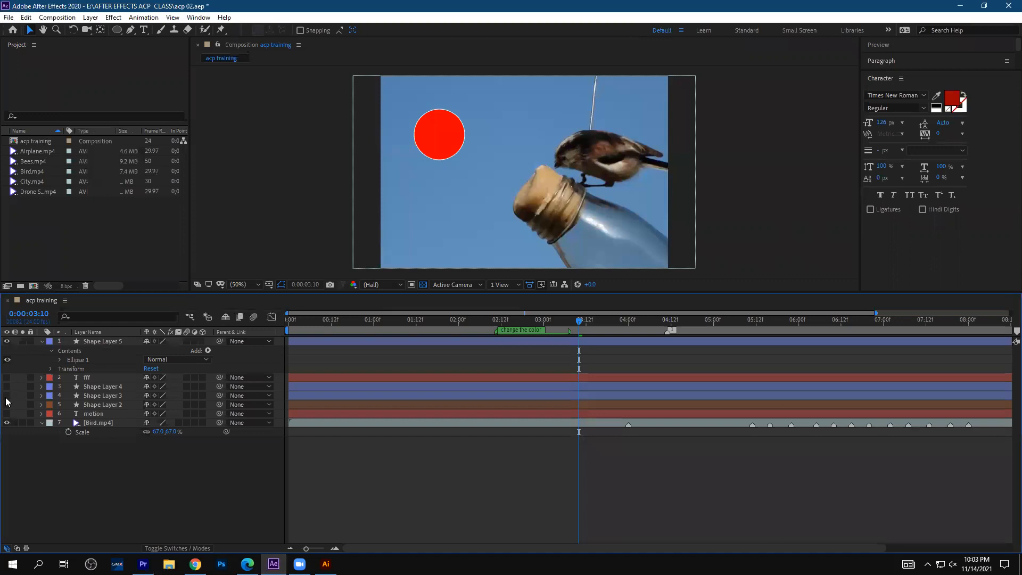
click(6, 387)
click(7, 396)
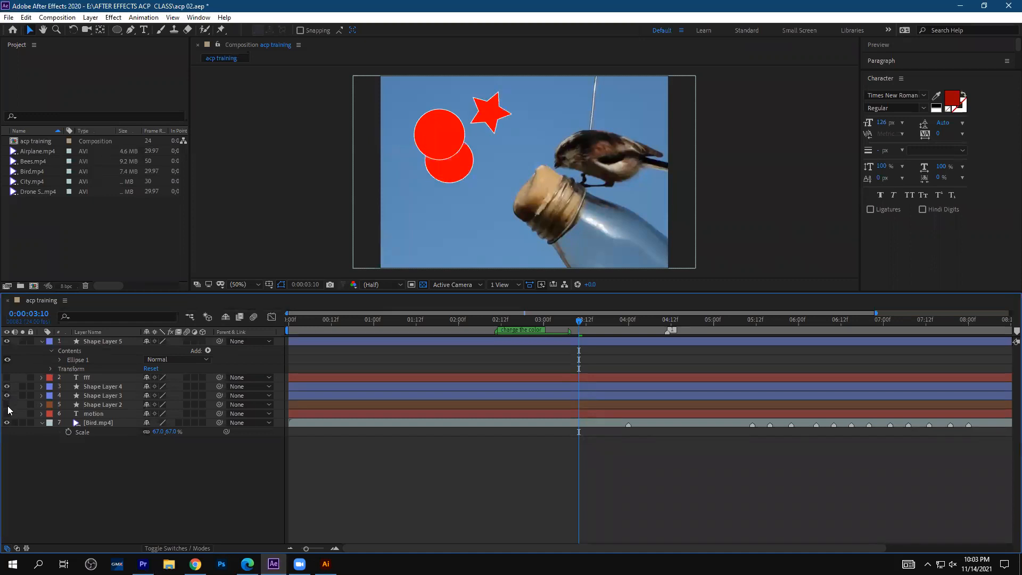
click(7, 404)
click(7, 414)
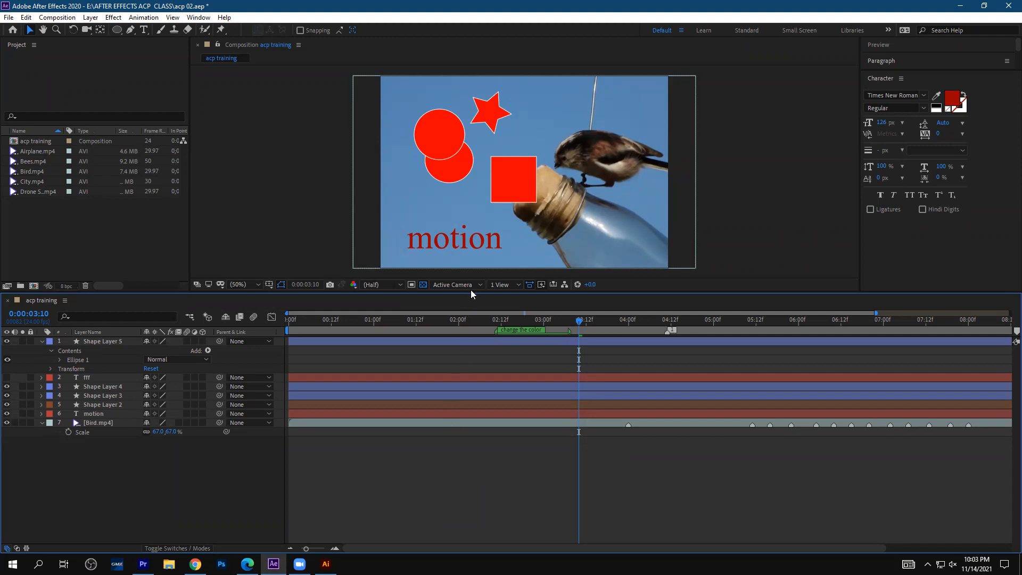
drag(470, 290, 472, 318)
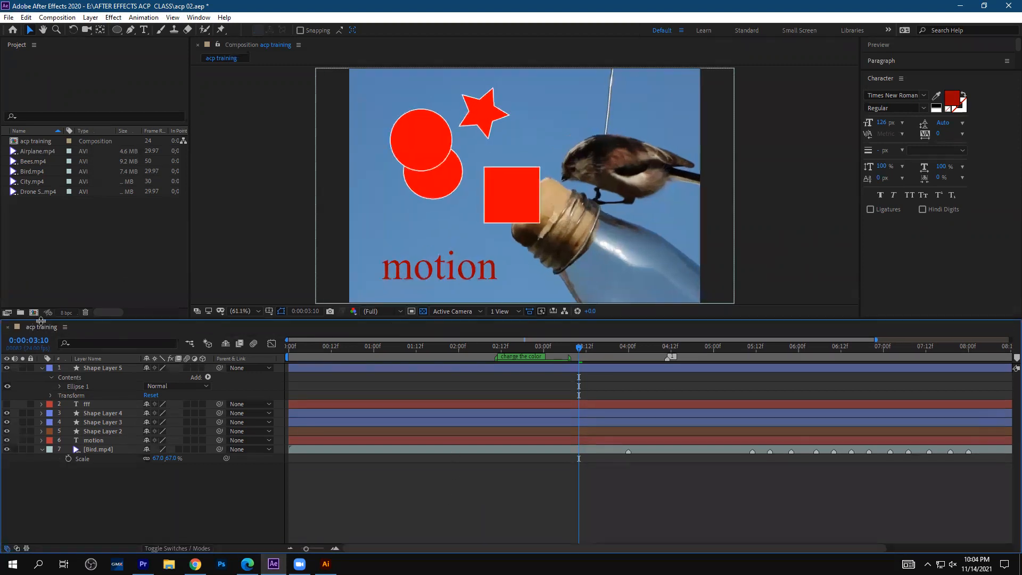
- Look at the settings for a new composition without creating it
key(ctrl+n)
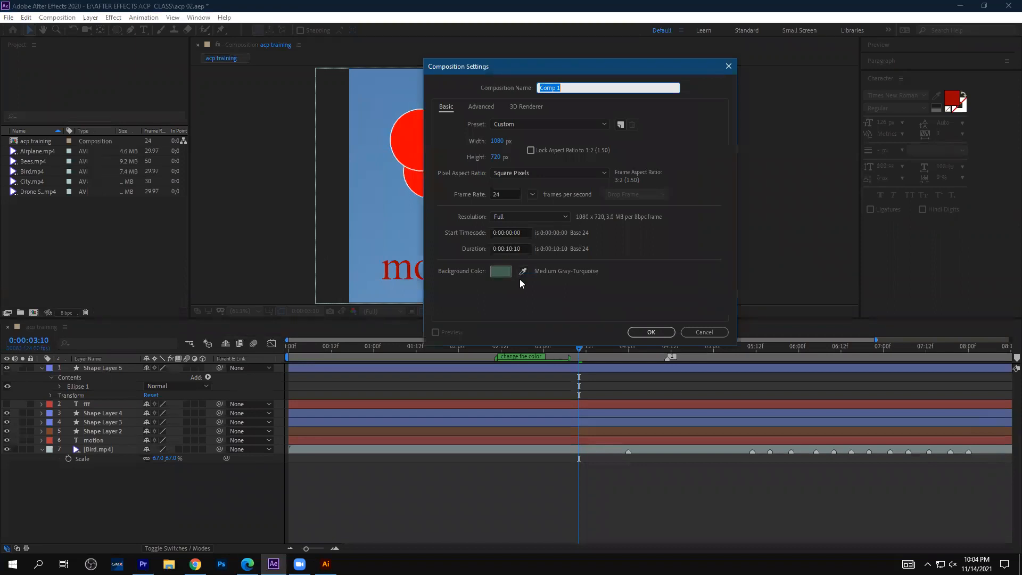
click(704, 331)
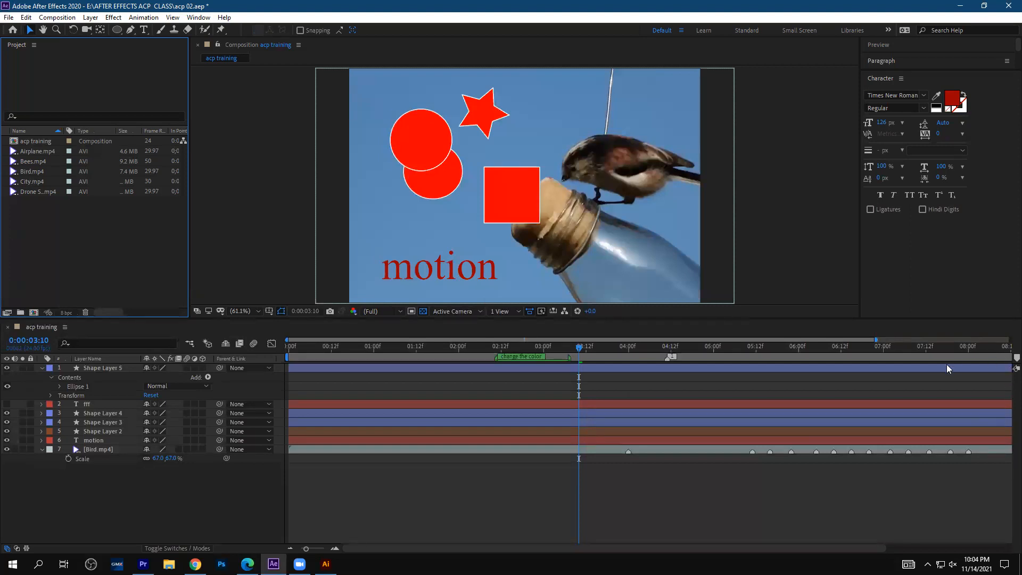
- Add composition marker 2 at 0:00:06:08, and move the playhead to marker 1 and on to 0:00:05:01
click(827, 358)
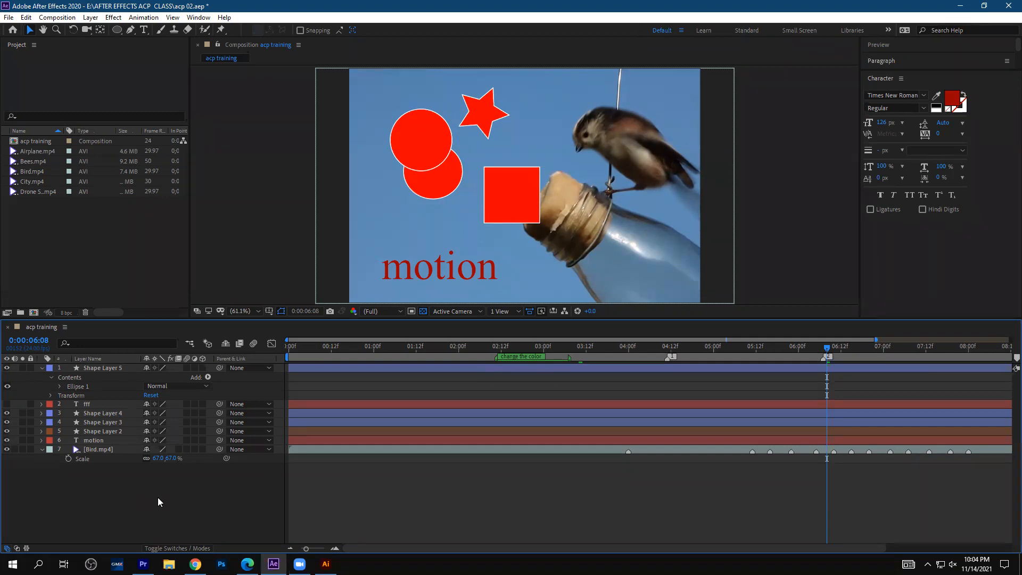
right_click(665, 359)
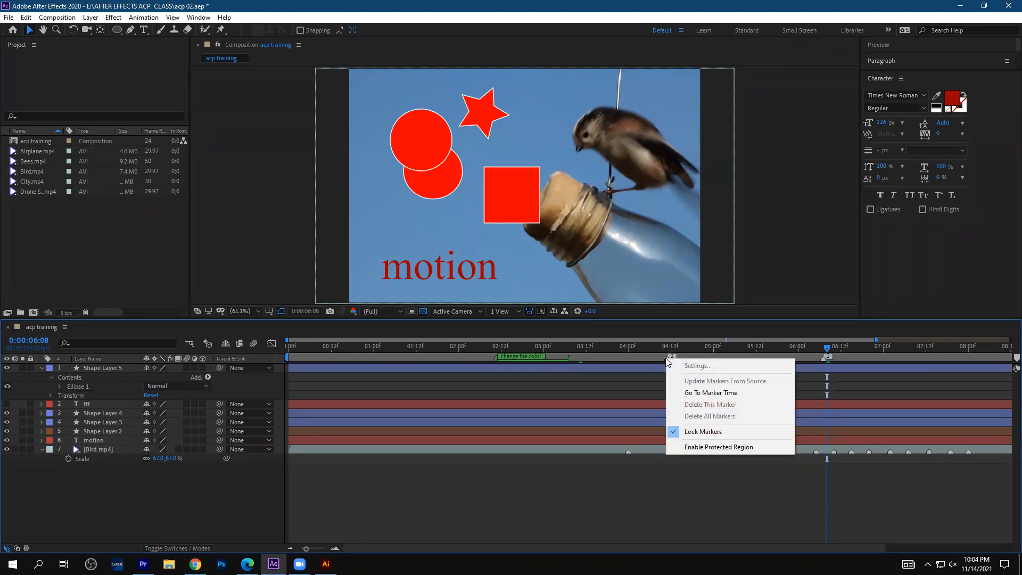
click(691, 391)
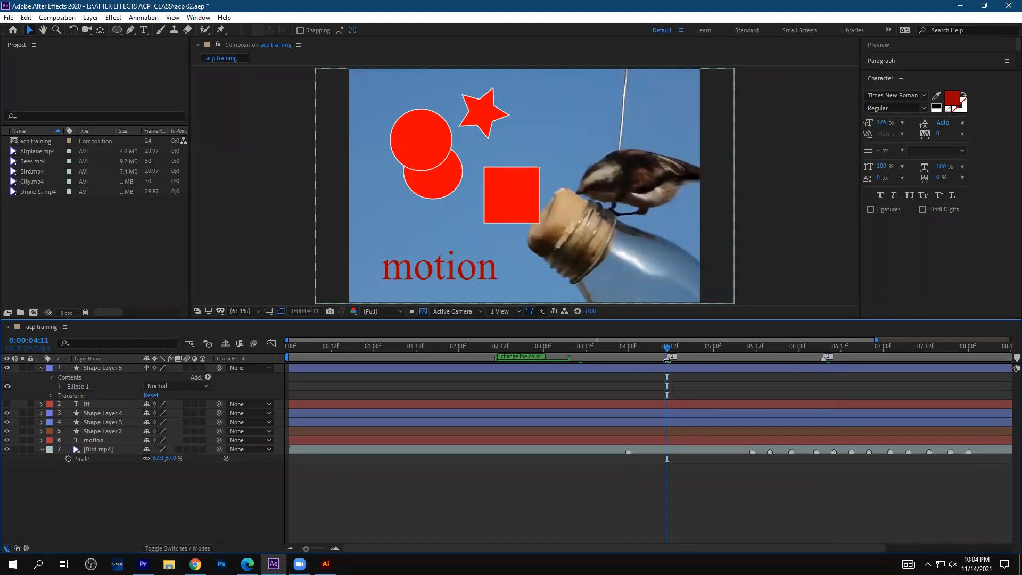
click(673, 360)
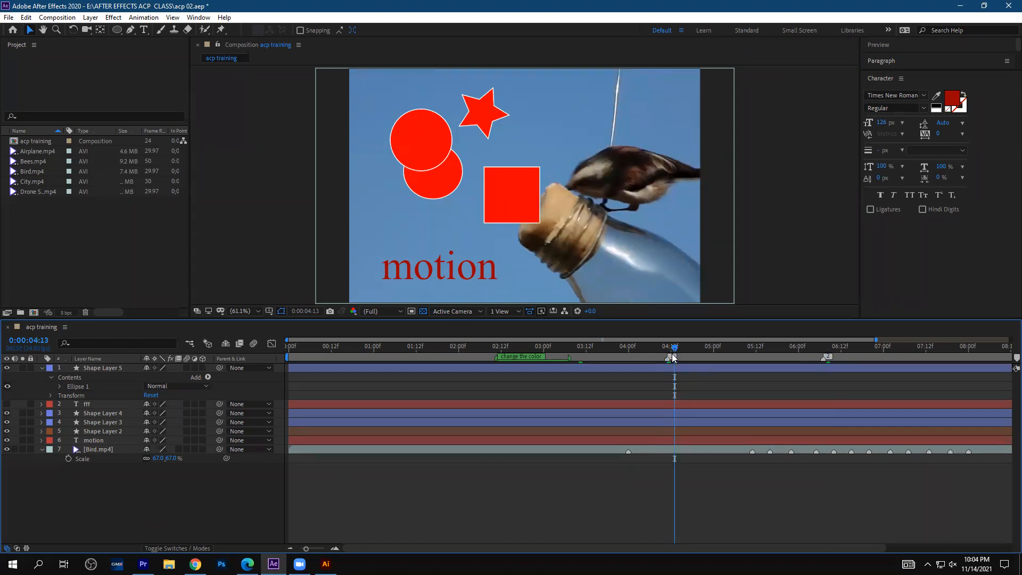
click(715, 355)
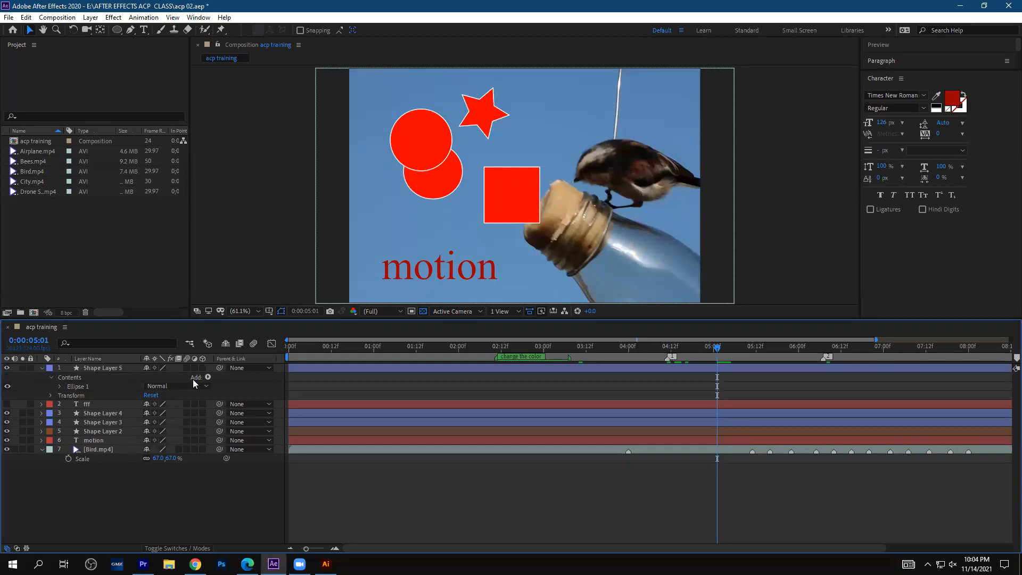
- Turn on the Title/Action Safe guides in the acp training composition
click(70, 227)
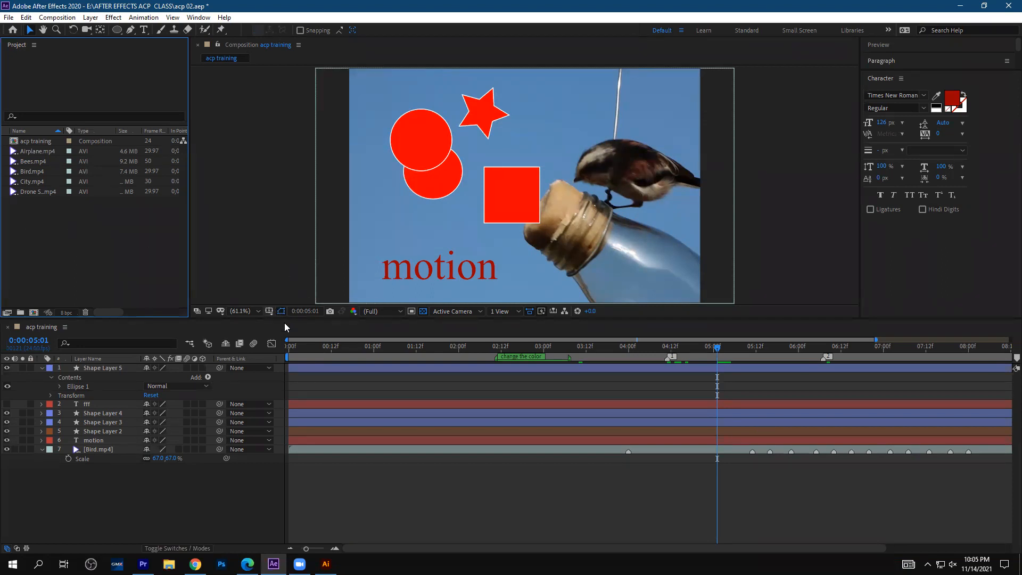
click(269, 311)
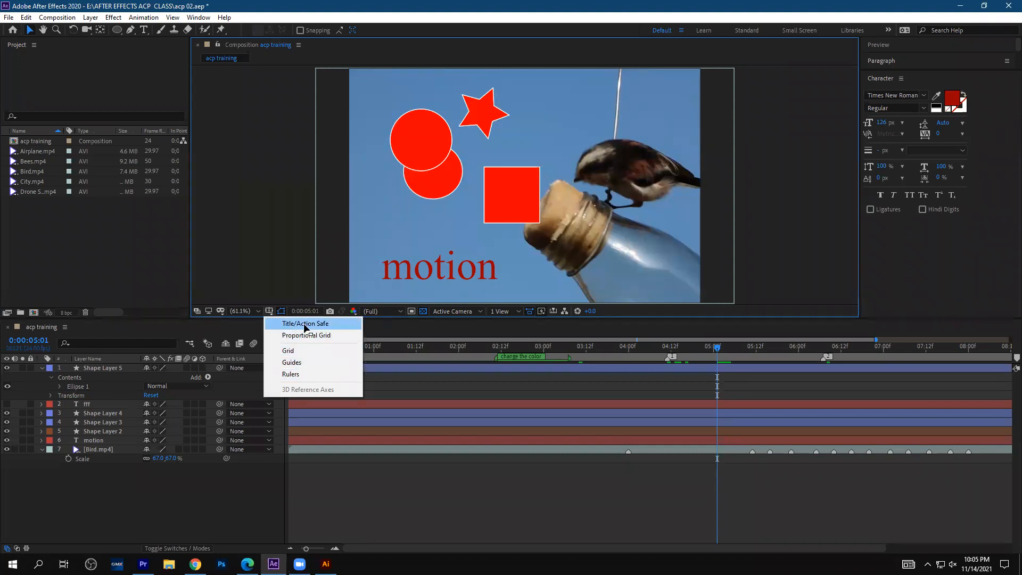
click(305, 324)
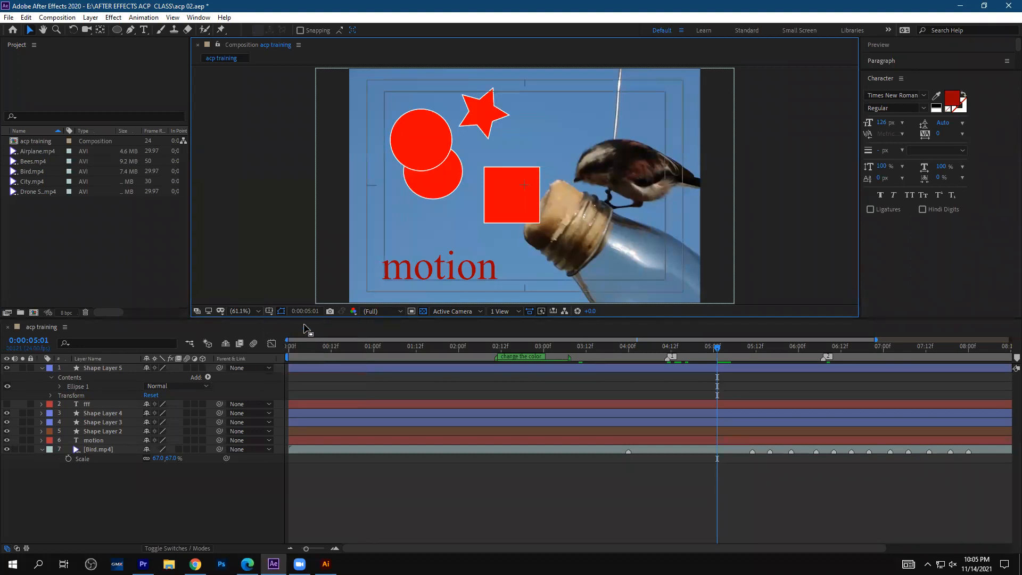
click(201, 489)
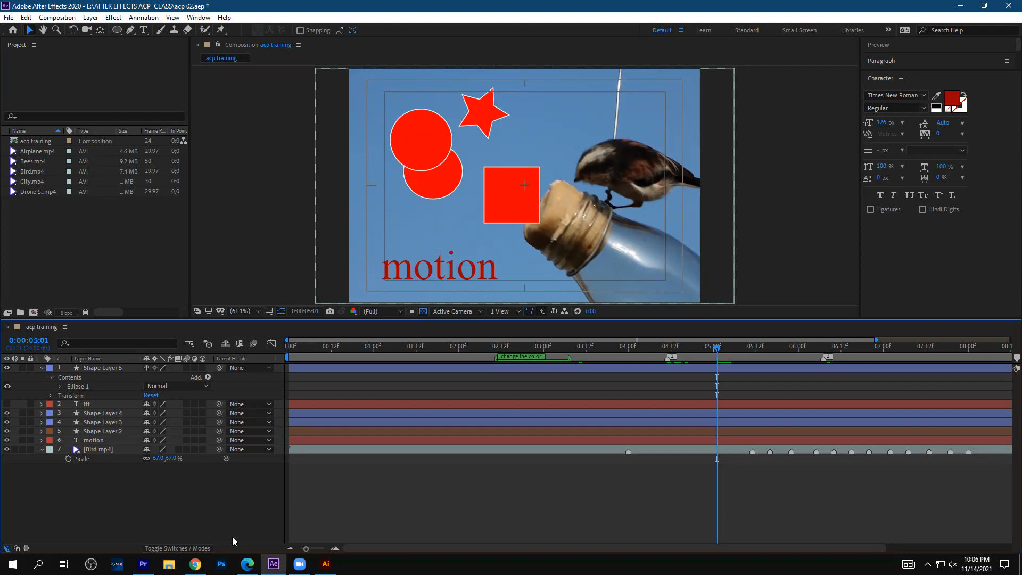
- Switch to Illustrator and set the user interface brightness to the darkest option in the preferences
click(326, 564)
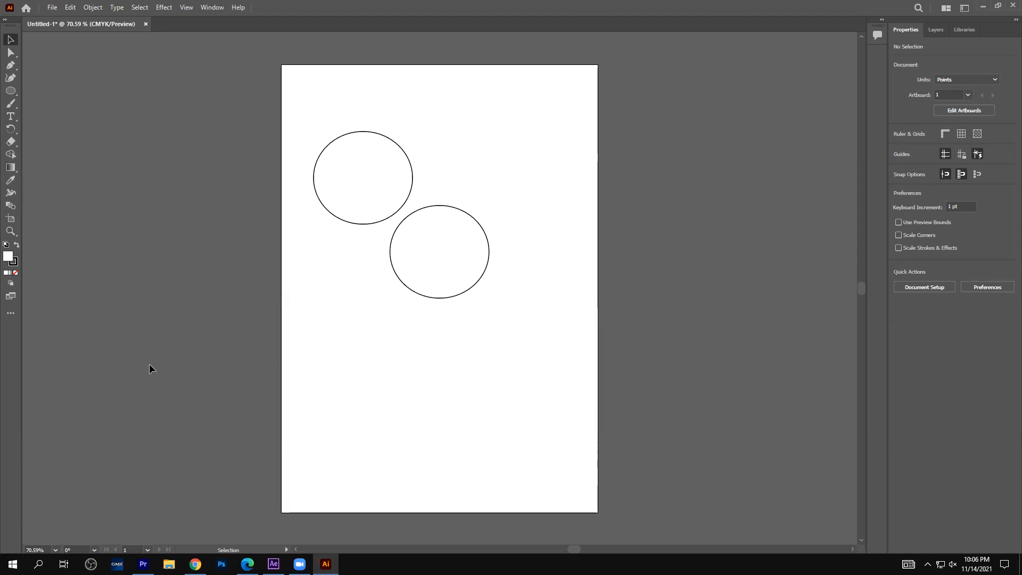
click(52, 7)
mouse_move(69, 8)
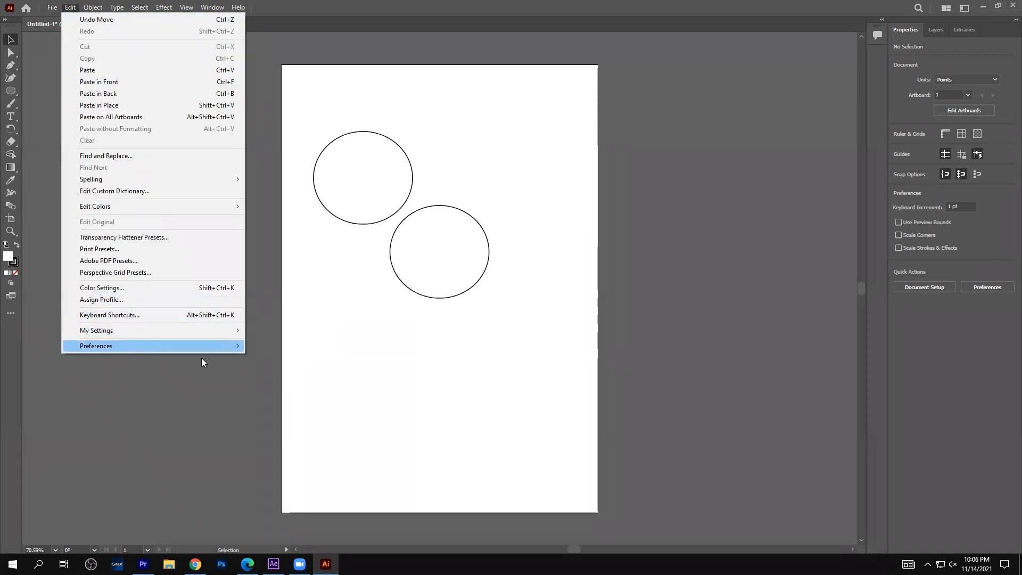
mouse_move(203, 346)
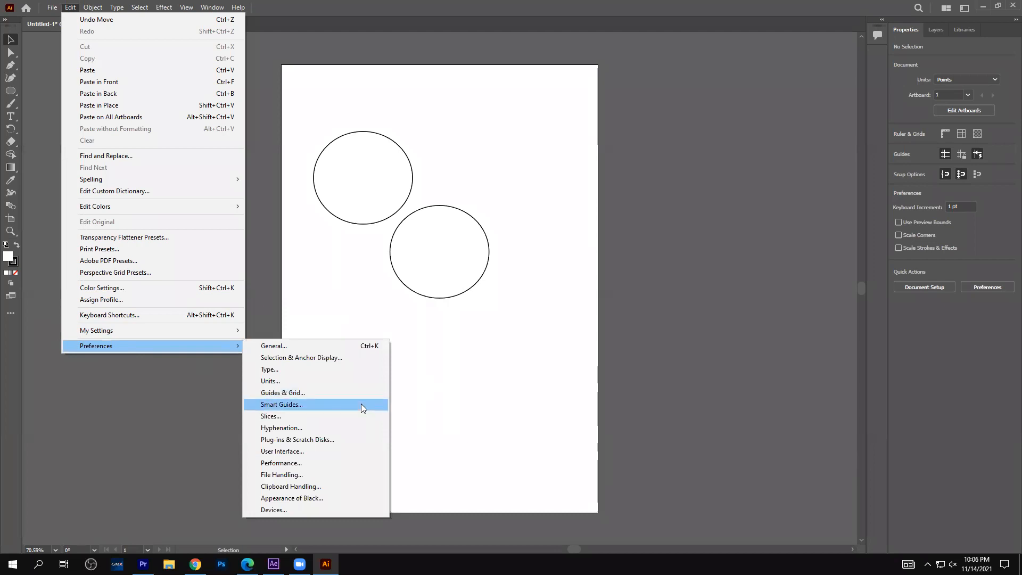
click(327, 451)
click(459, 142)
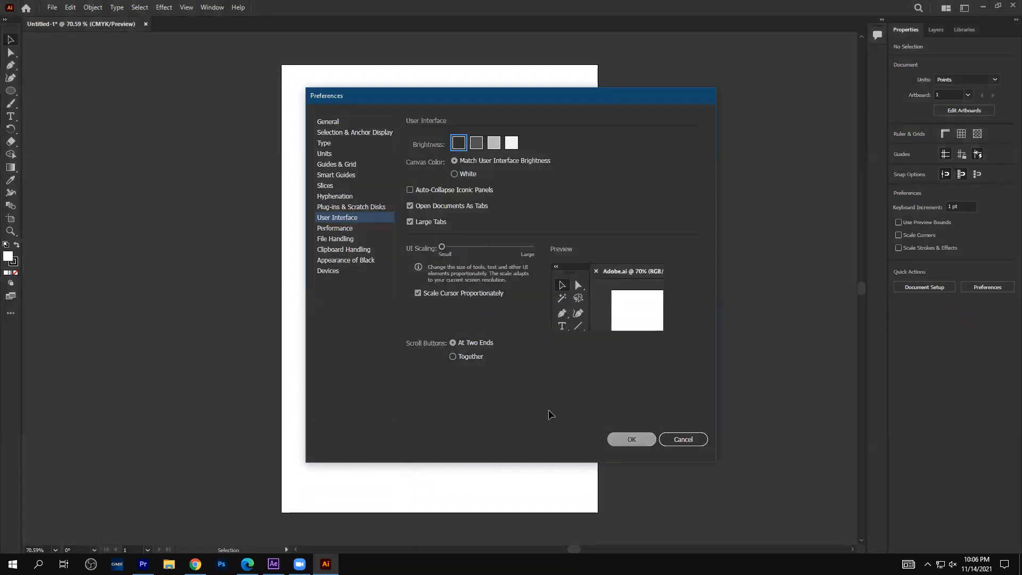
key(Return)
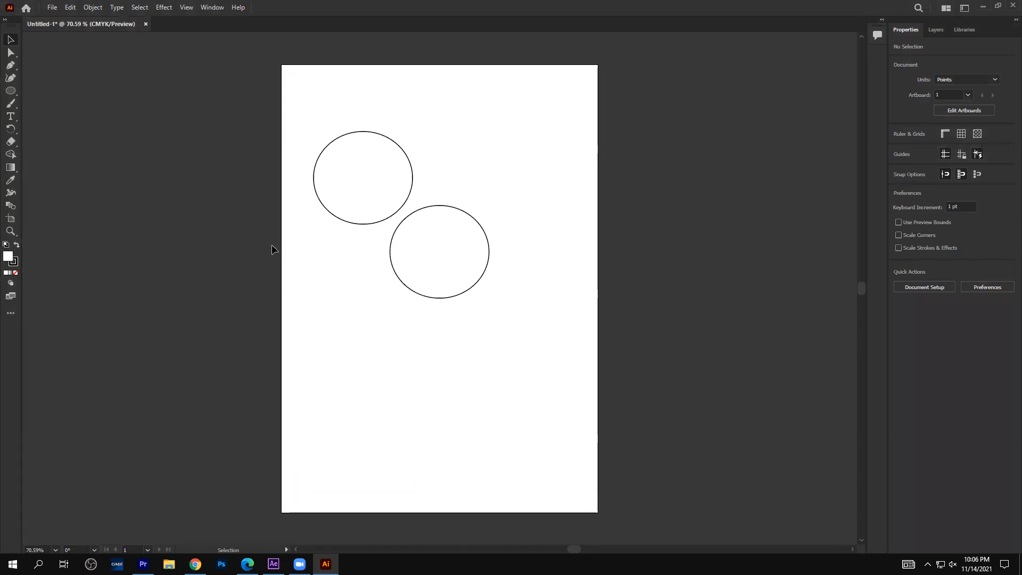
- Select both circles on the artboard, and expand and collapse the Comments panel
drag(223, 110, 766, 362)
click(878, 36)
click(878, 35)
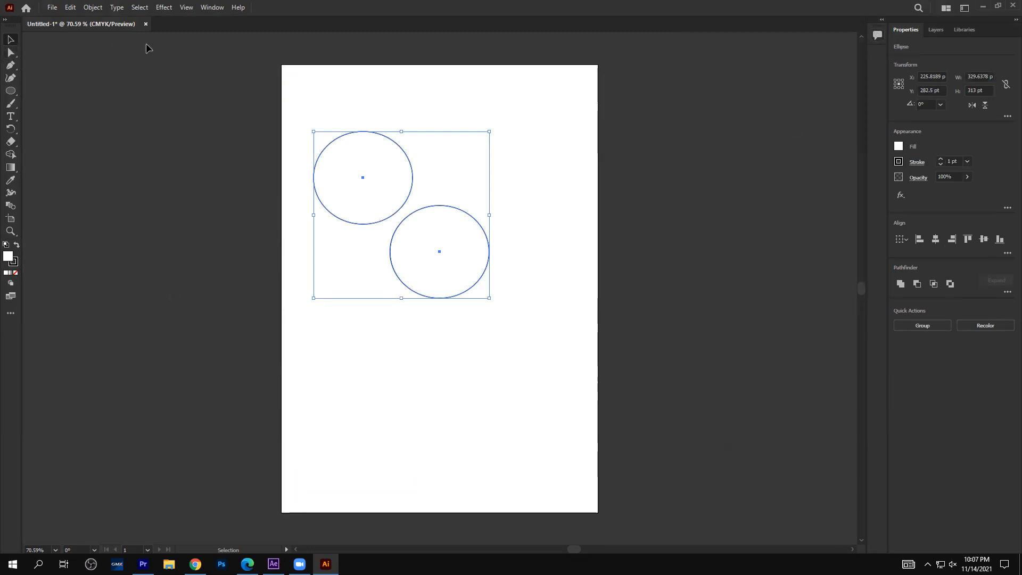
click(877, 36)
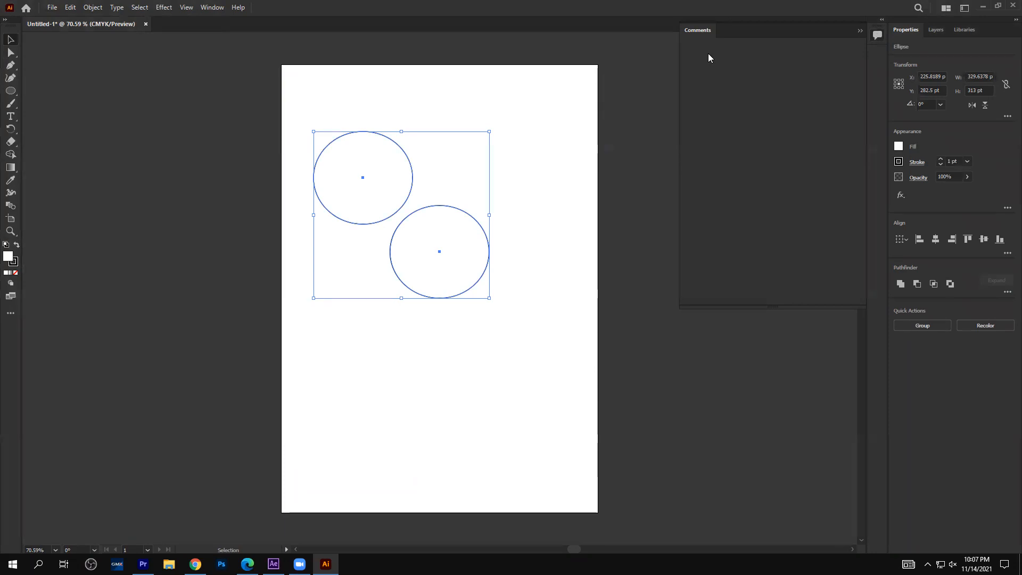
click(877, 37)
click(877, 36)
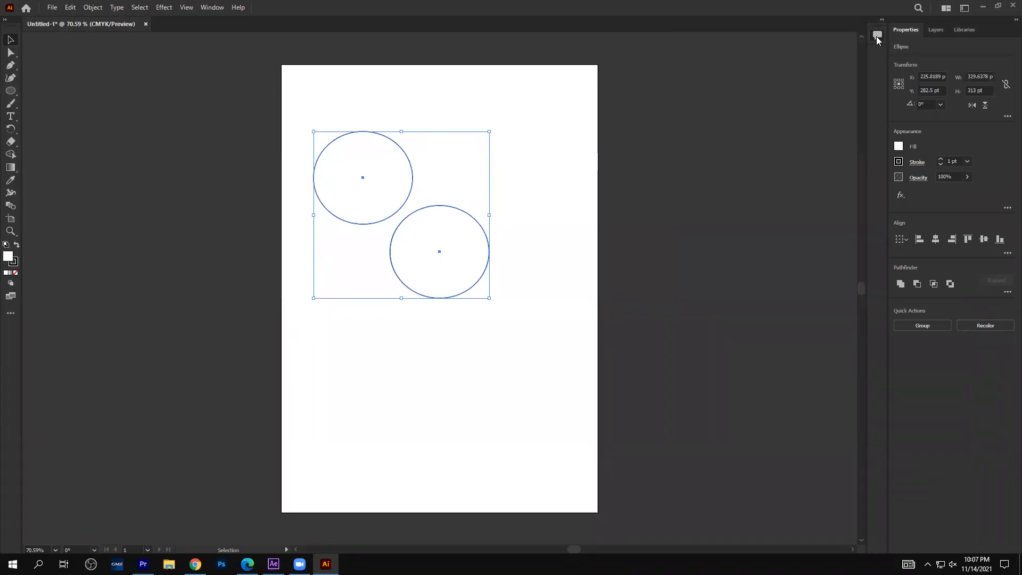
click(877, 36)
click(878, 36)
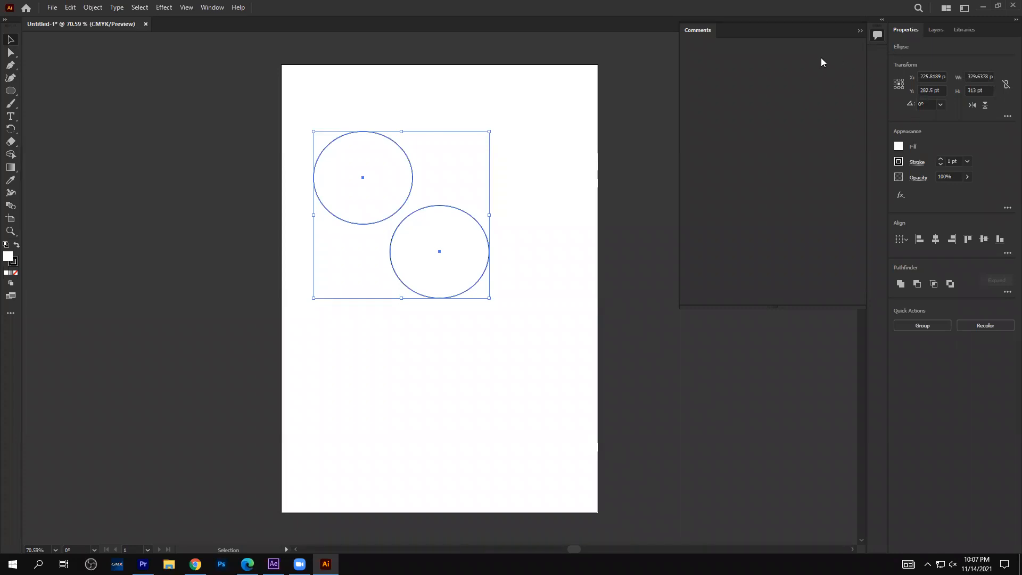
click(860, 31)
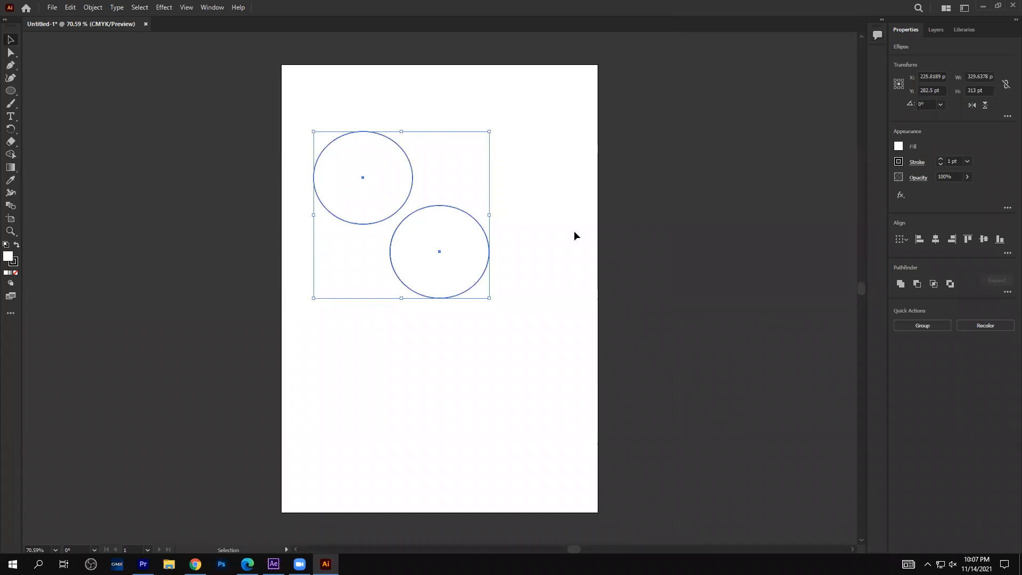
- Examine the full set of tools in list and grid view, along with the toolbar set options
click(10, 316)
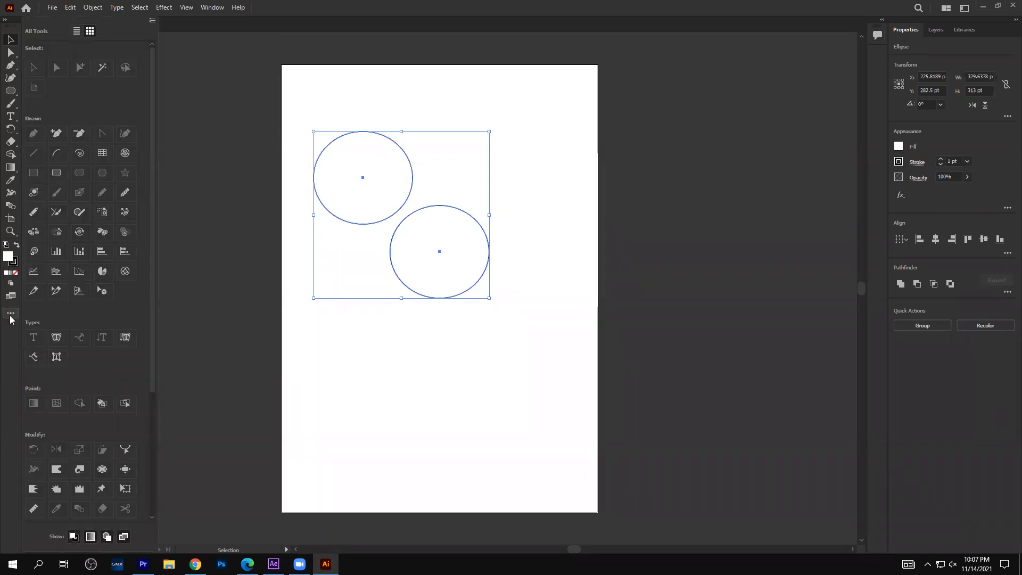
click(76, 31)
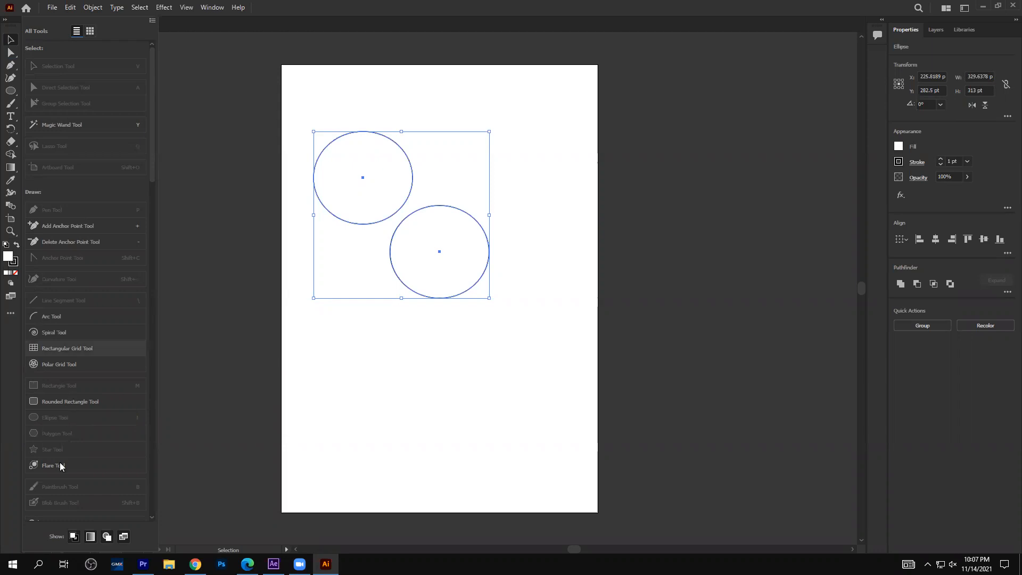
click(90, 32)
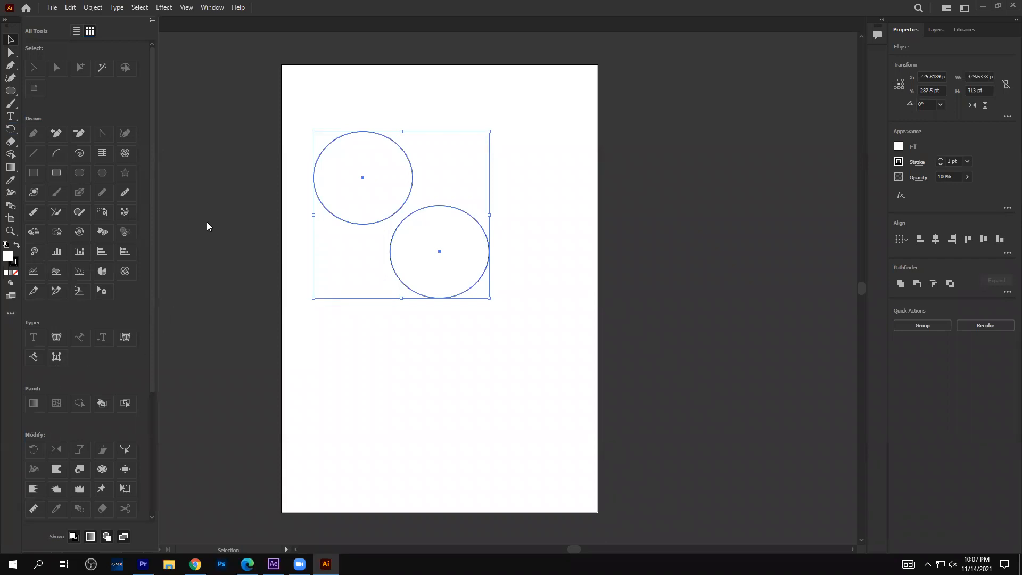
click(152, 20)
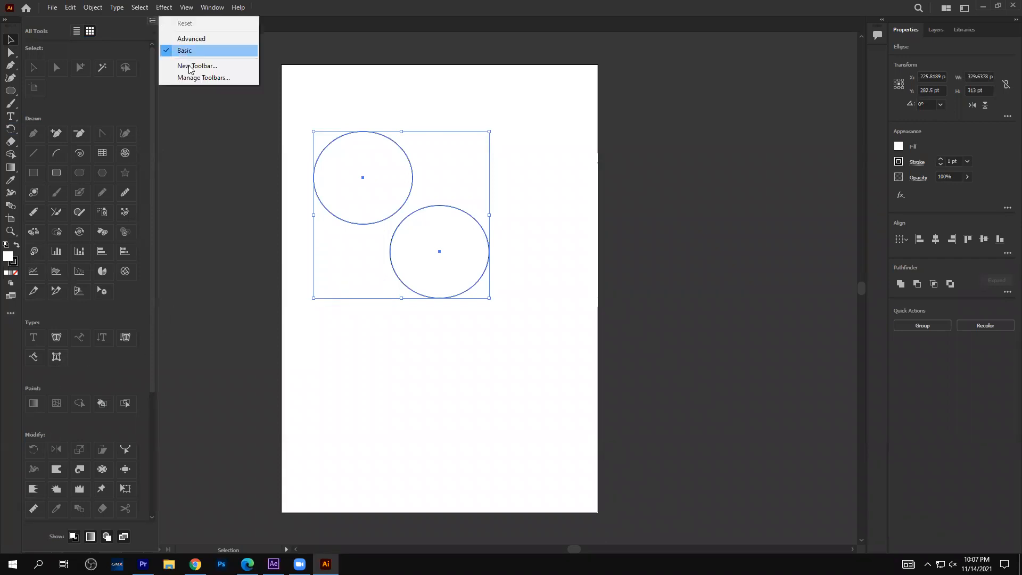
- Look at the document's layers and return to the selected circles' properties
click(938, 33)
click(950, 29)
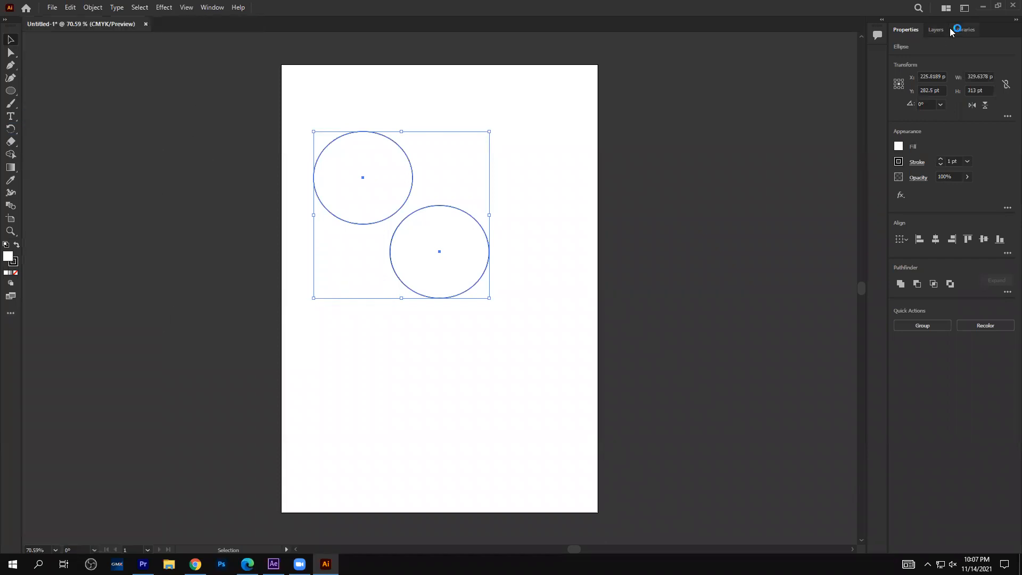
click(937, 29)
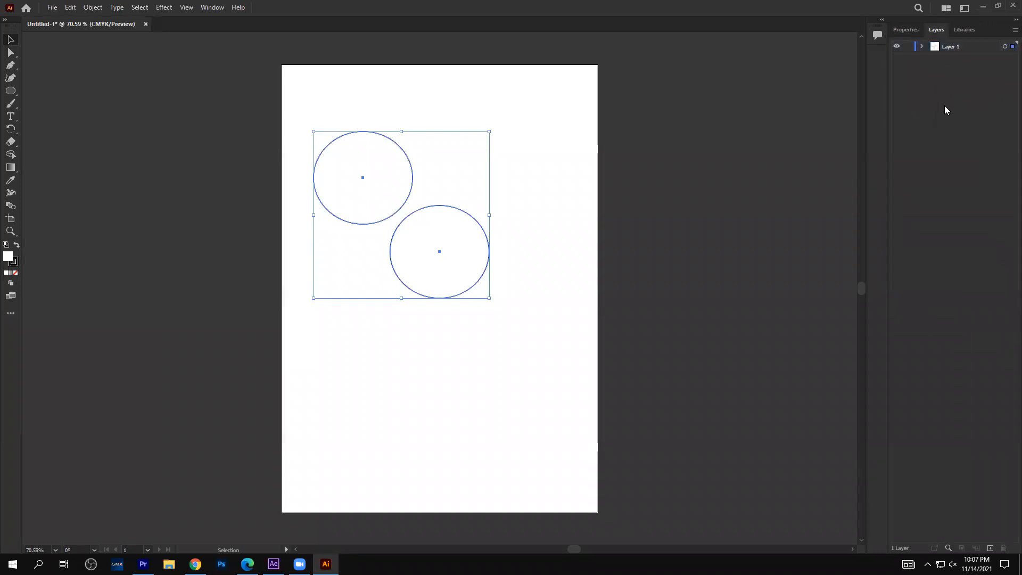
click(908, 32)
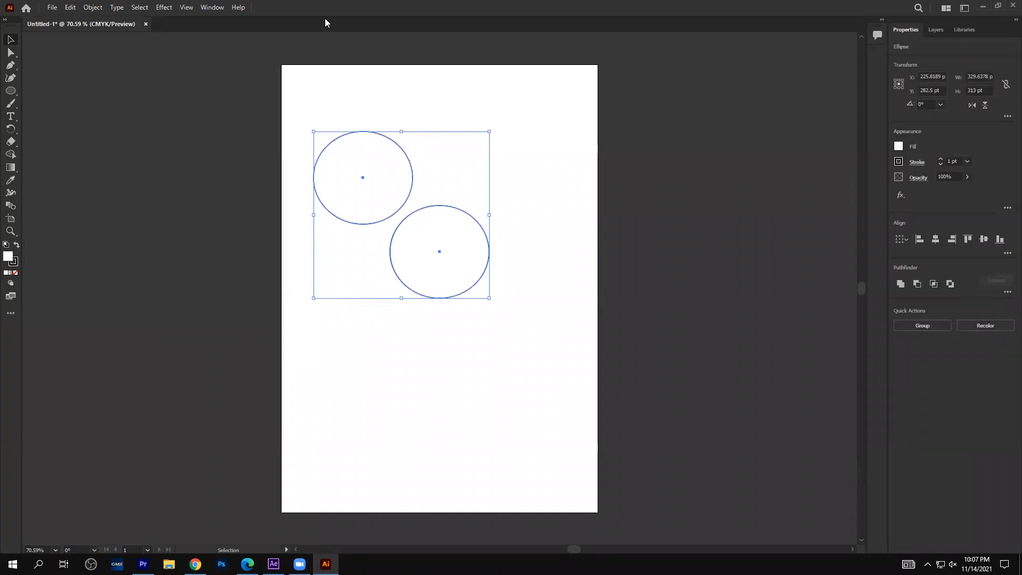
- Look through the list of available Illustrator panels and reselect both circles on the artboard
click(212, 8)
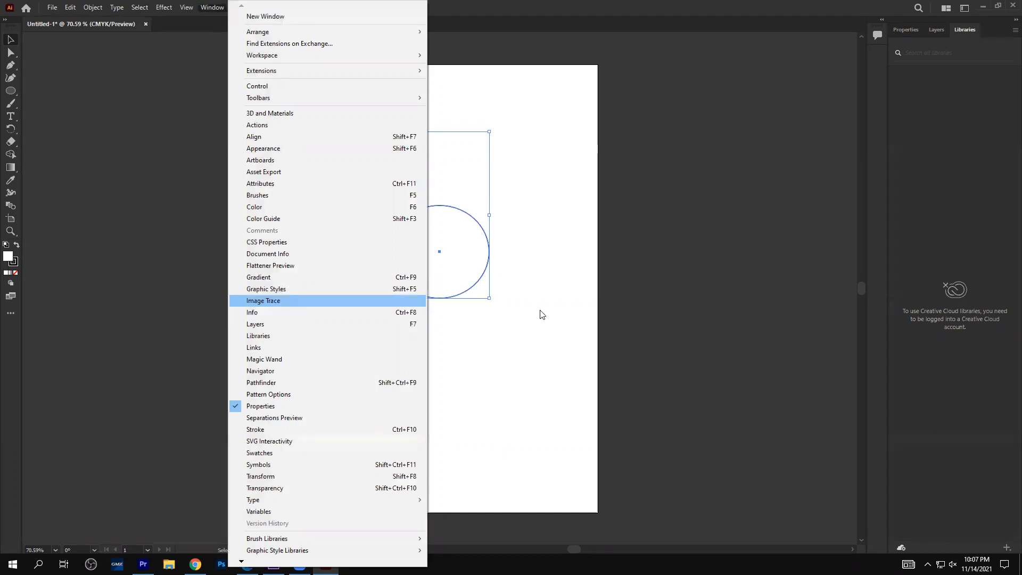
click(639, 308)
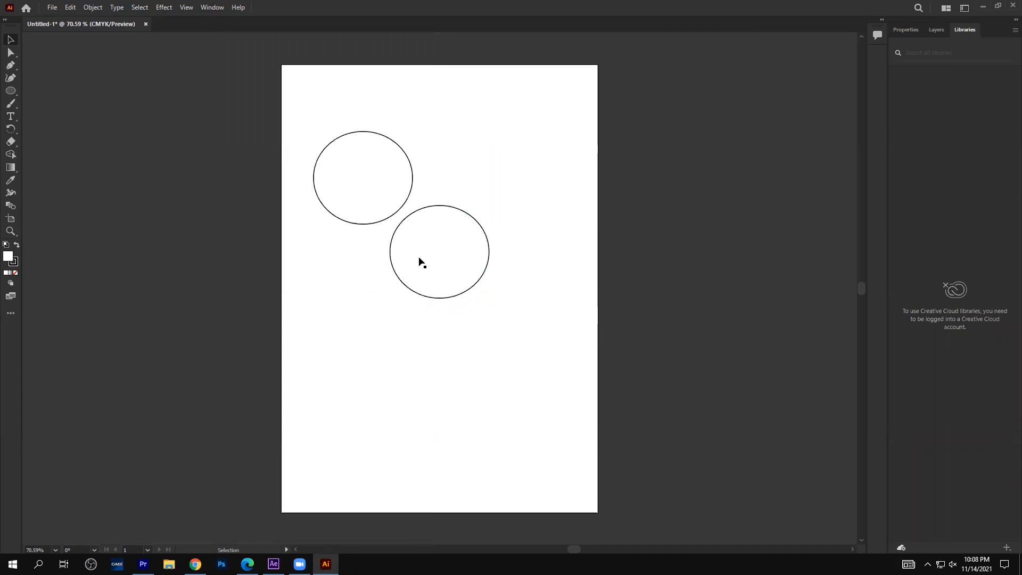
drag(322, 120, 516, 349)
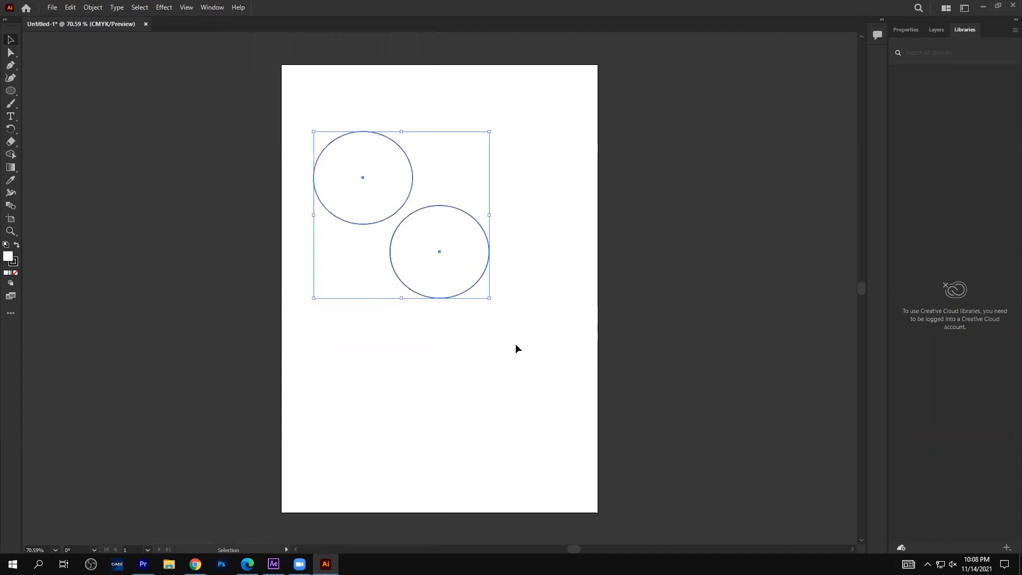
- Enlarge the two selected circles together, shrink them to a smaller pair, and place them in the upper middle of the artboard
drag(489, 296, 612, 402)
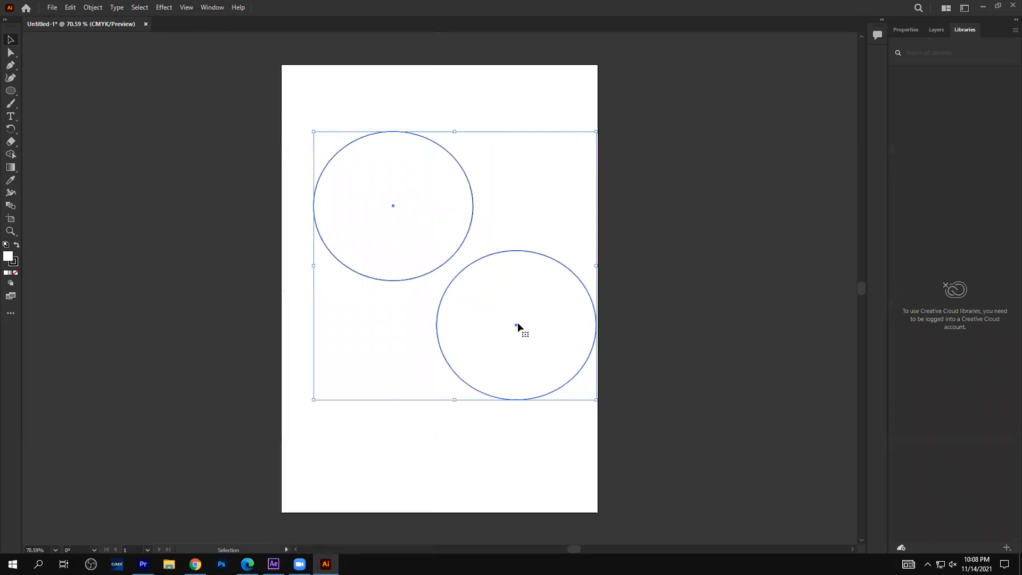
drag(518, 323, 498, 304)
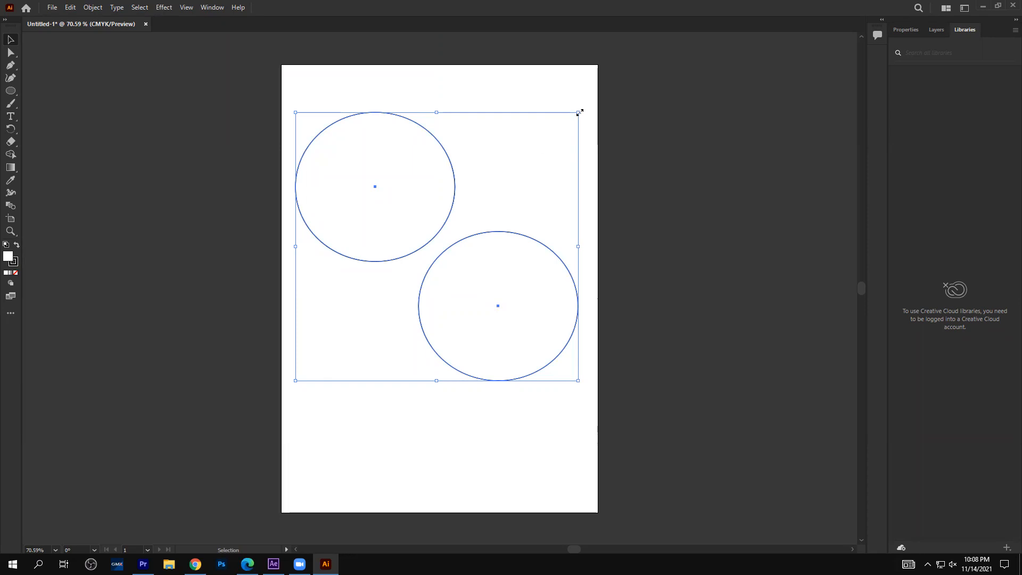
drag(579, 112, 452, 166)
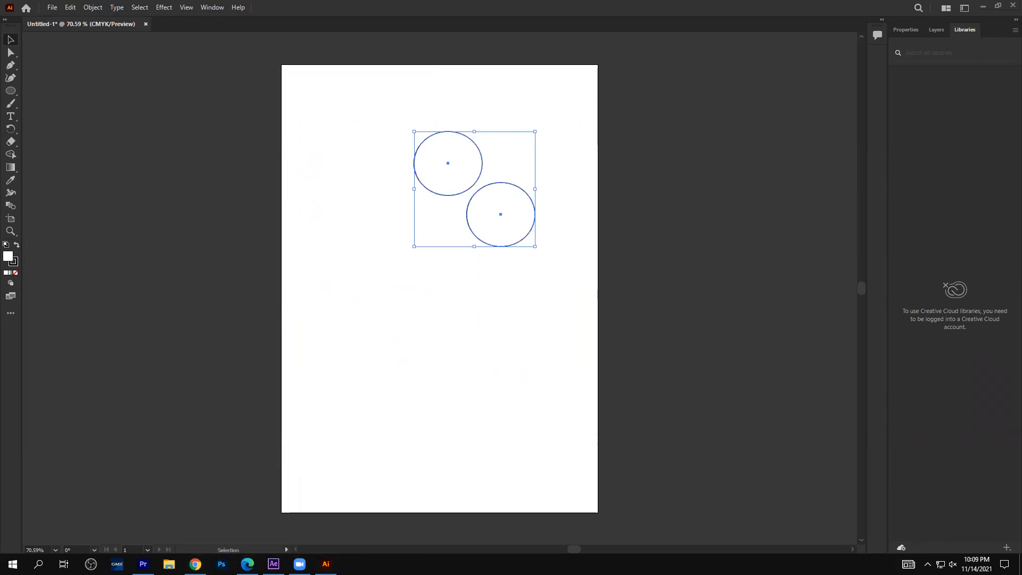
mouse_move(535, 246)
mouse_down()
mouse_move(586, 292)
mouse_move(535, 261)
mouse_up()
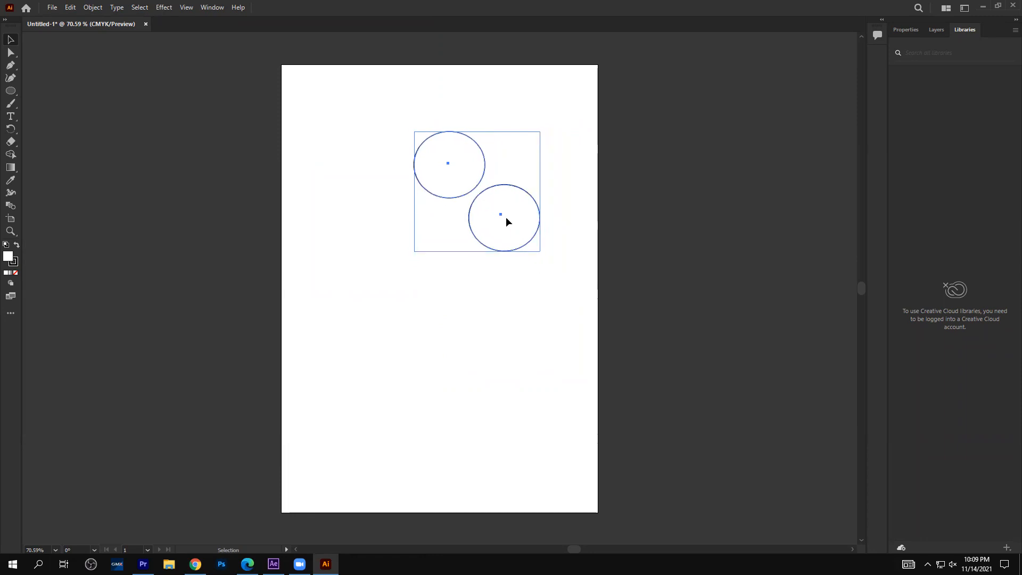
drag(467, 230, 425, 239)
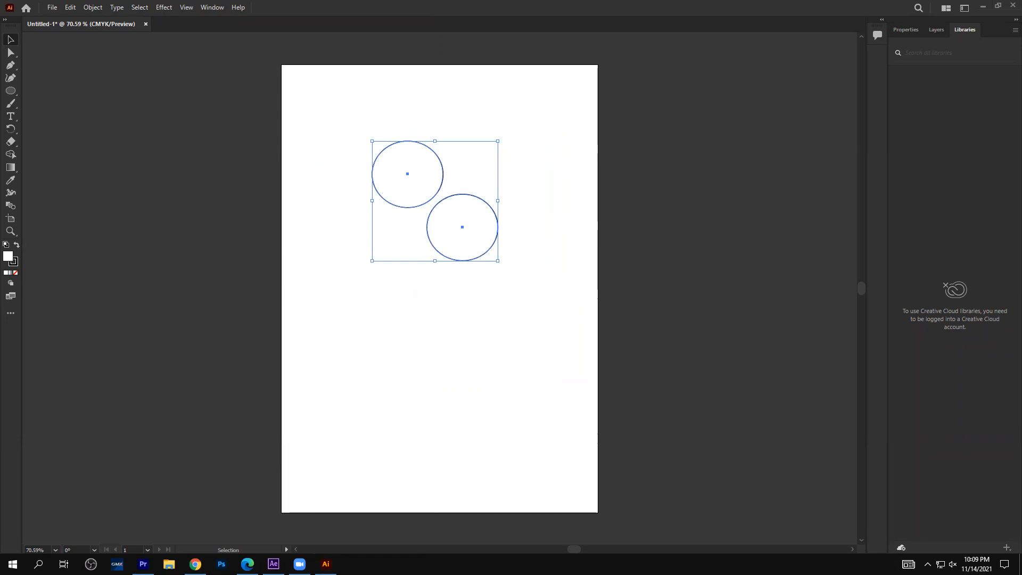
- Look at the list of installed Adobe programs and deselect the circles on the artboard
click(13, 564)
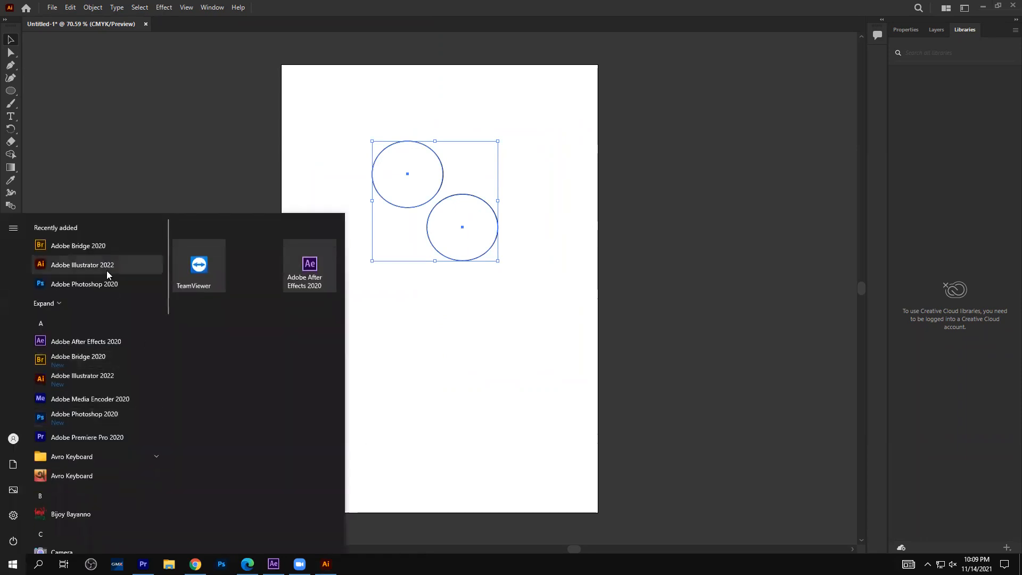
click(485, 367)
click(485, 367)
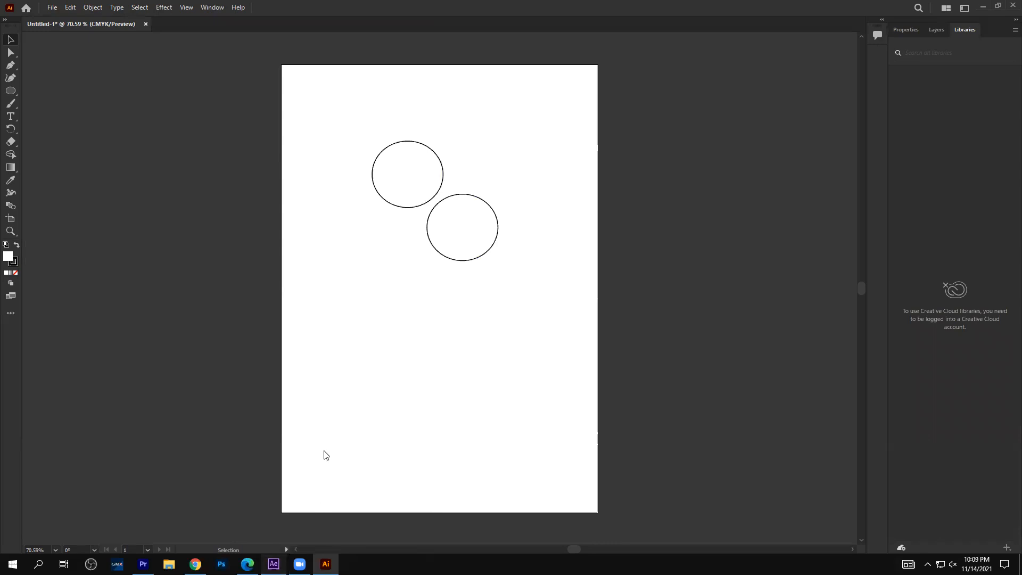
- Switch to After Effects and set the acp training composition's current time to 0:00:05:00
key(alt+Tab)
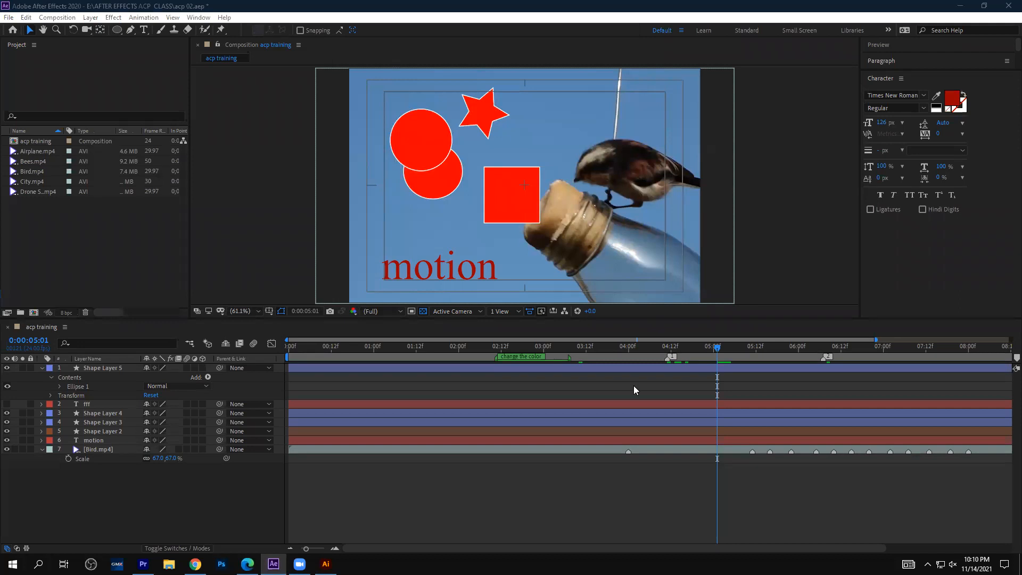
click(710, 347)
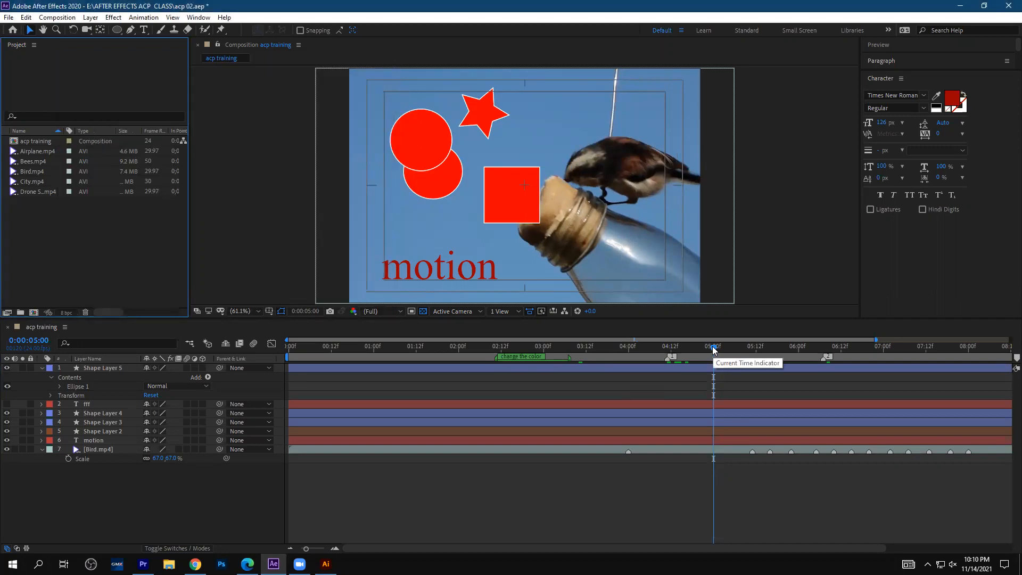
click(421, 312)
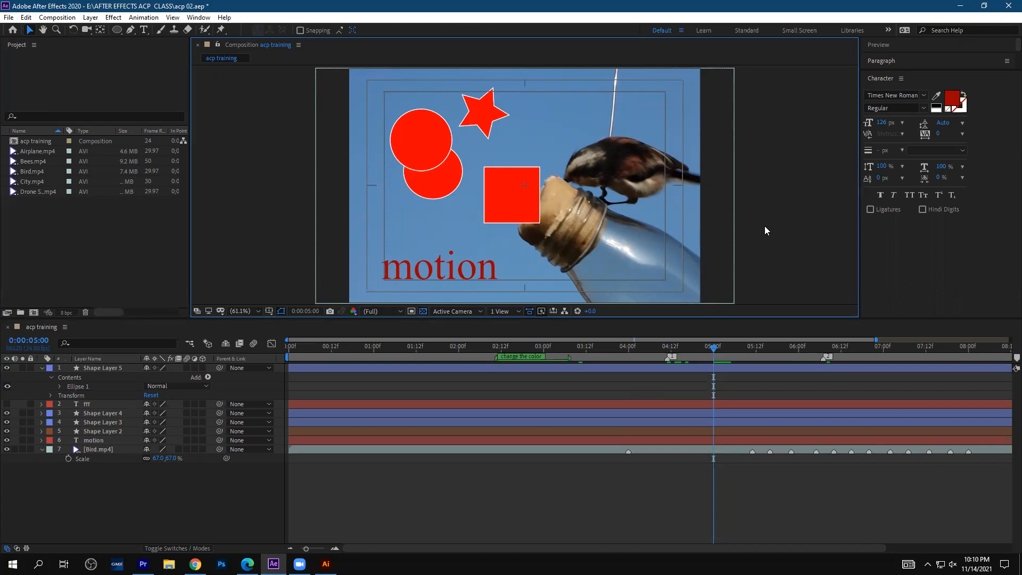
- Stretch the Bird.mp4 layer in the composition to a scale of about 73.9, 67.6 % and deselect it
drag(752, 239, 722, 269)
drag(706, 273, 707, 251)
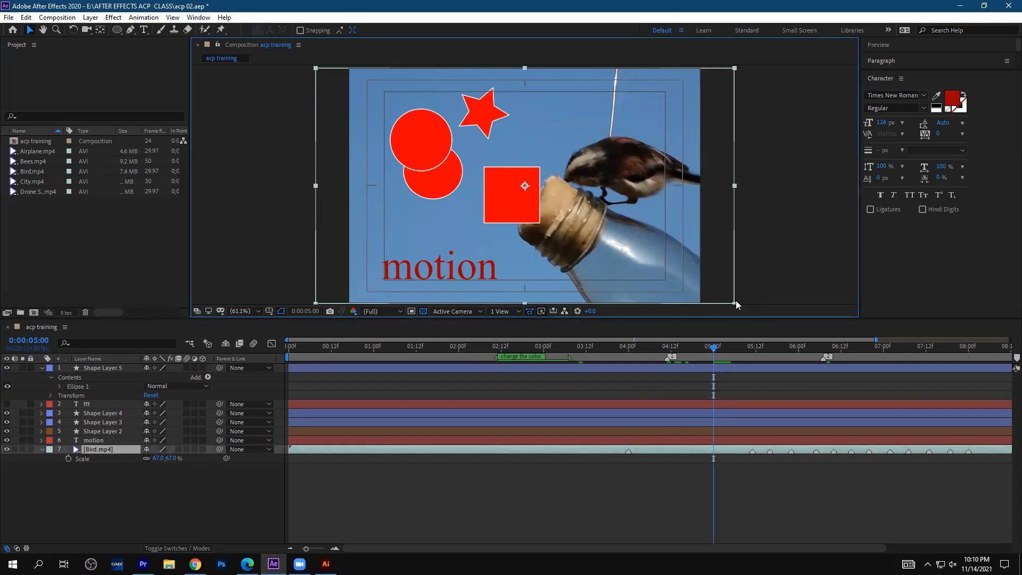
mouse_move(735, 69)
mouse_down()
mouse_move(716, 78)
mouse_move(755, 67)
mouse_up()
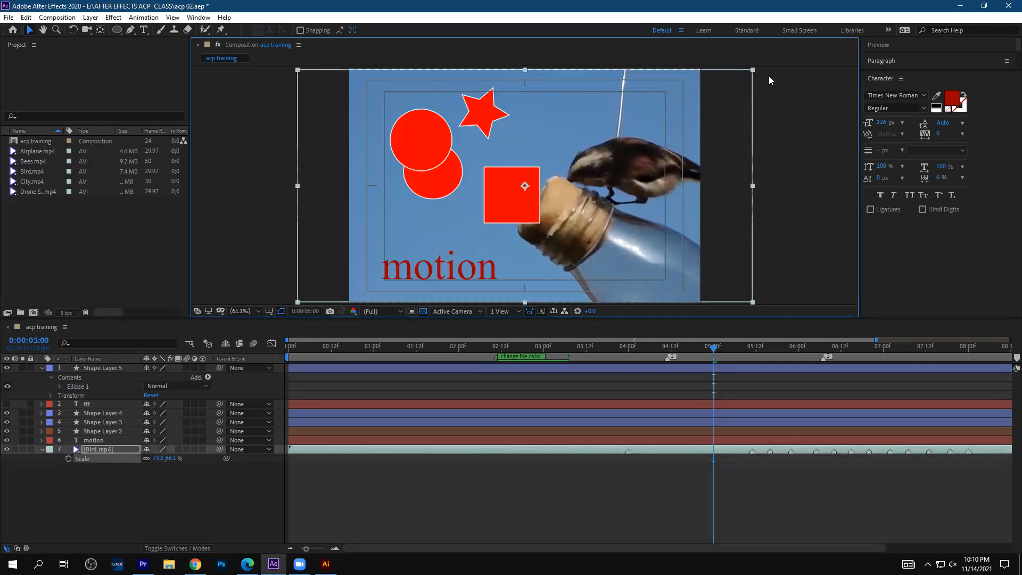
click(799, 205)
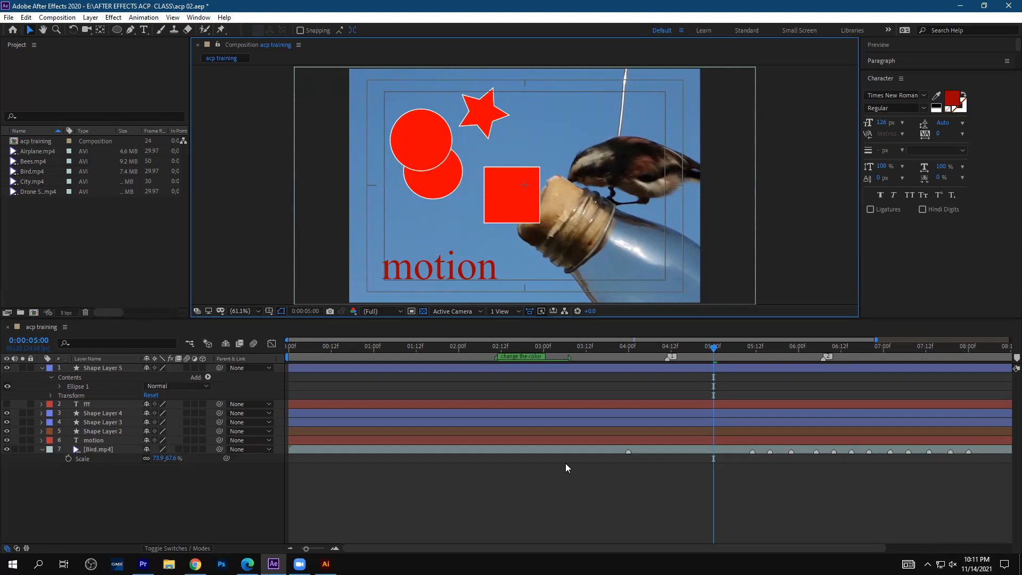
drag(115, 489, 108, 366)
click(127, 492)
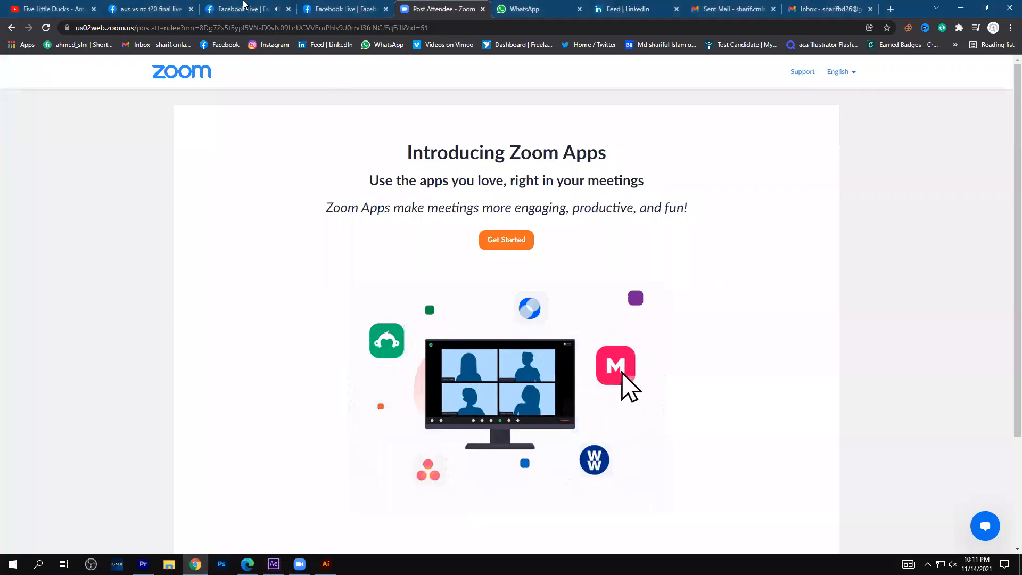
- Search Facebook in the browser for "aus vs nz t20 final live" and open the Aus Vs Nz live stream
click(248, 9)
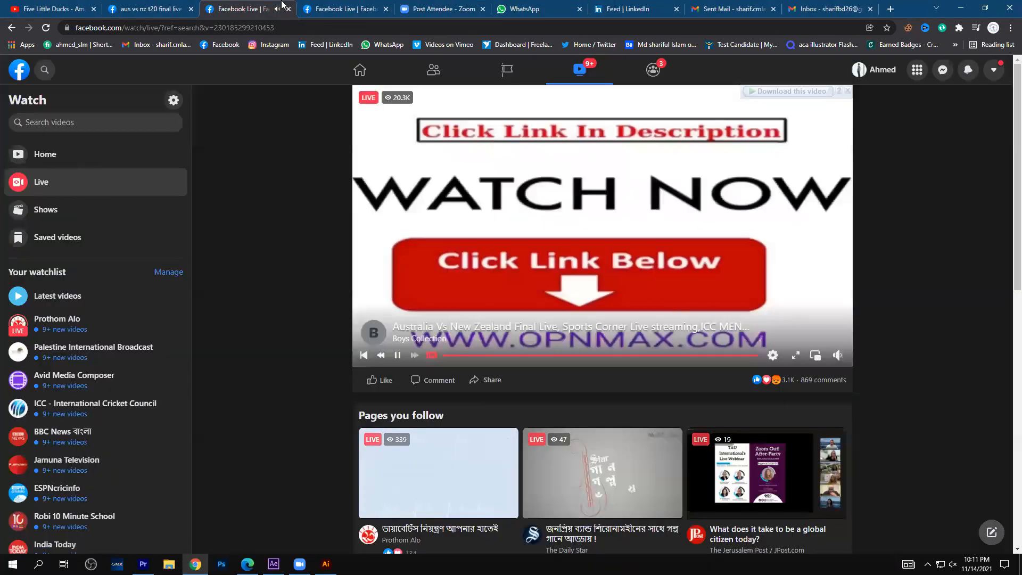
key(ctrl+Page_Up)
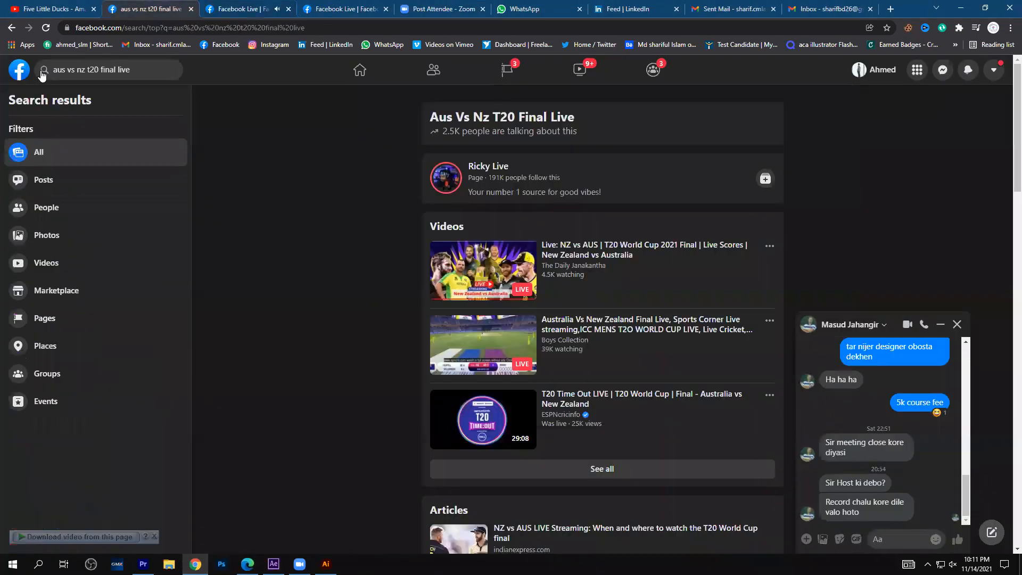
key(ctrl+Page_Down)
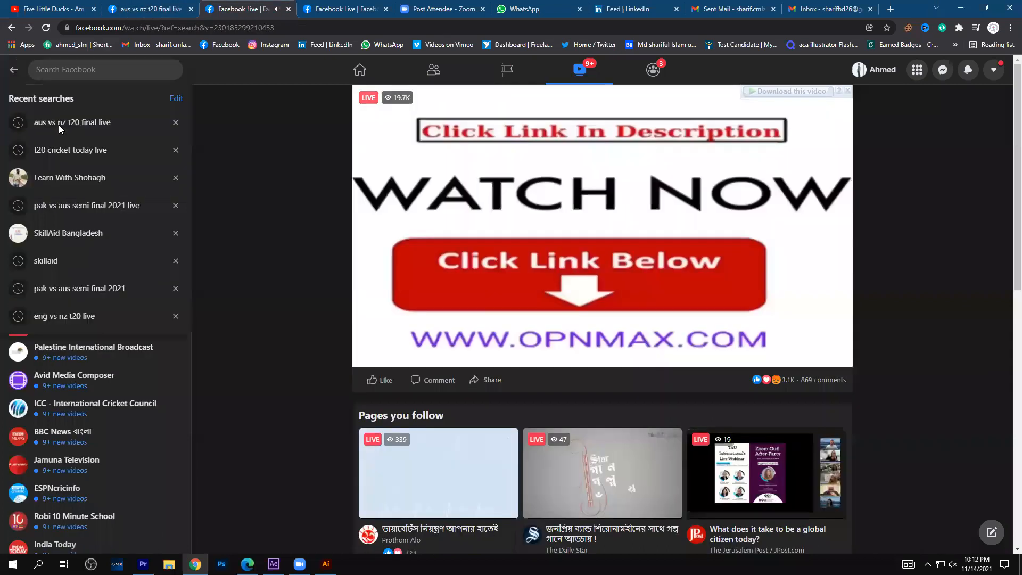
click(60, 124)
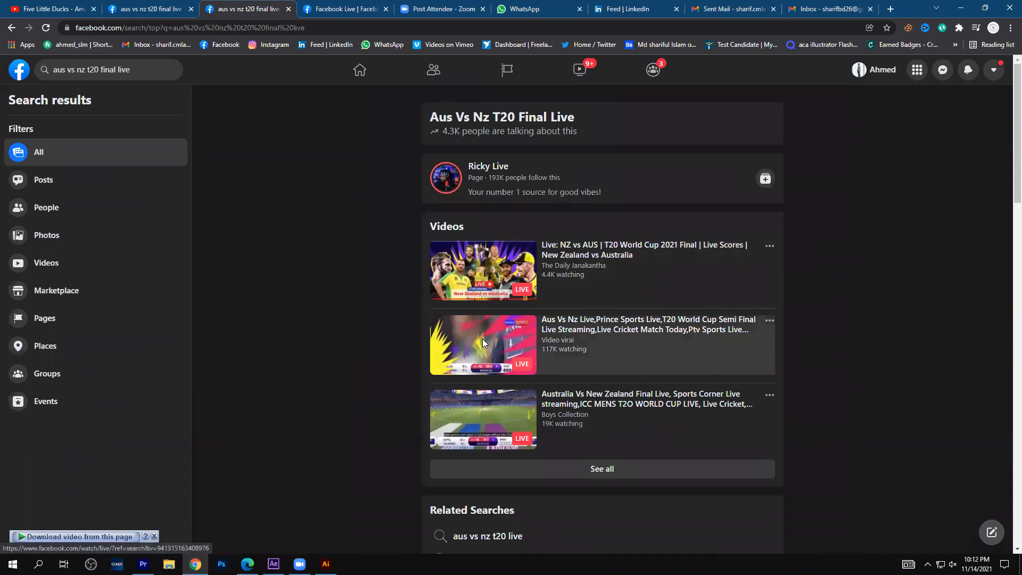
click(792, 351)
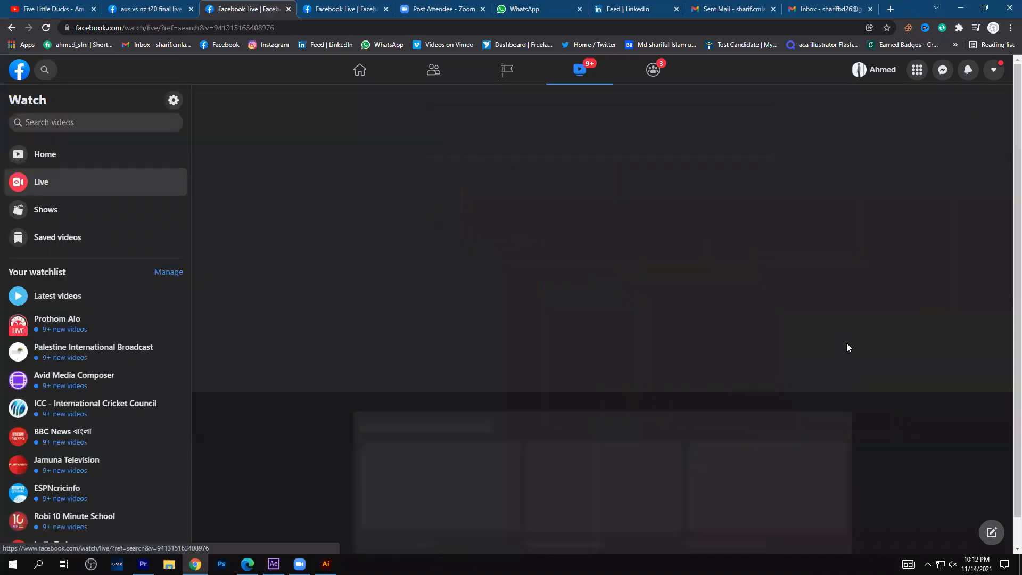